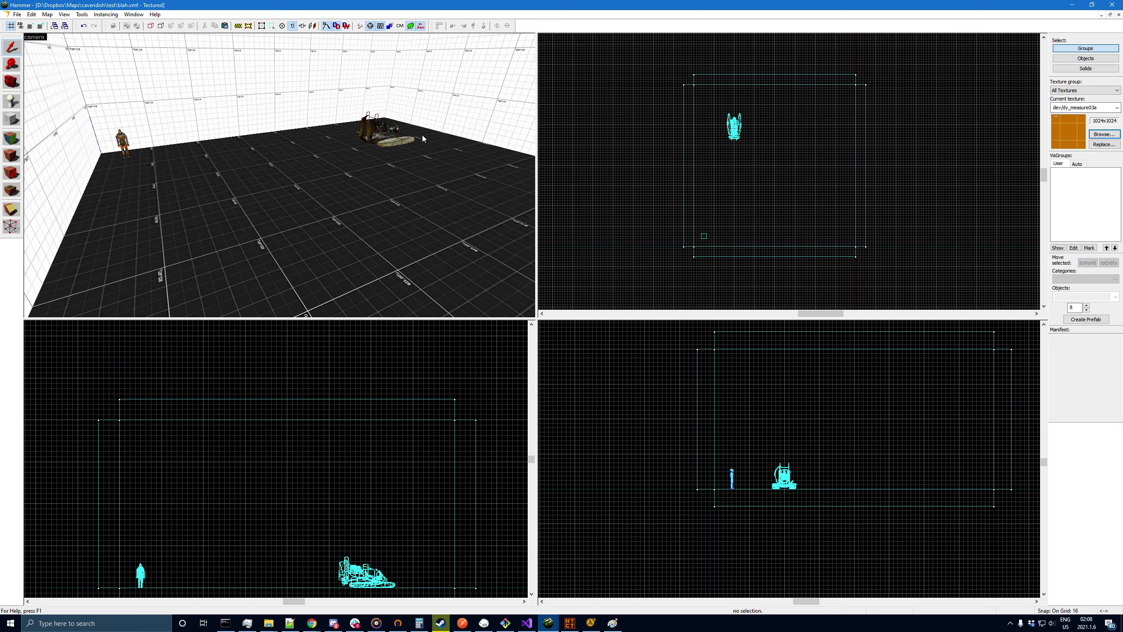
- Examine the test room in the 3D view, from an overview of the whole space to close views of the human figure and the airboat
left_click(12, 82)
left_click_drag(177, 133, 279, 175)
key("a")
key("d")
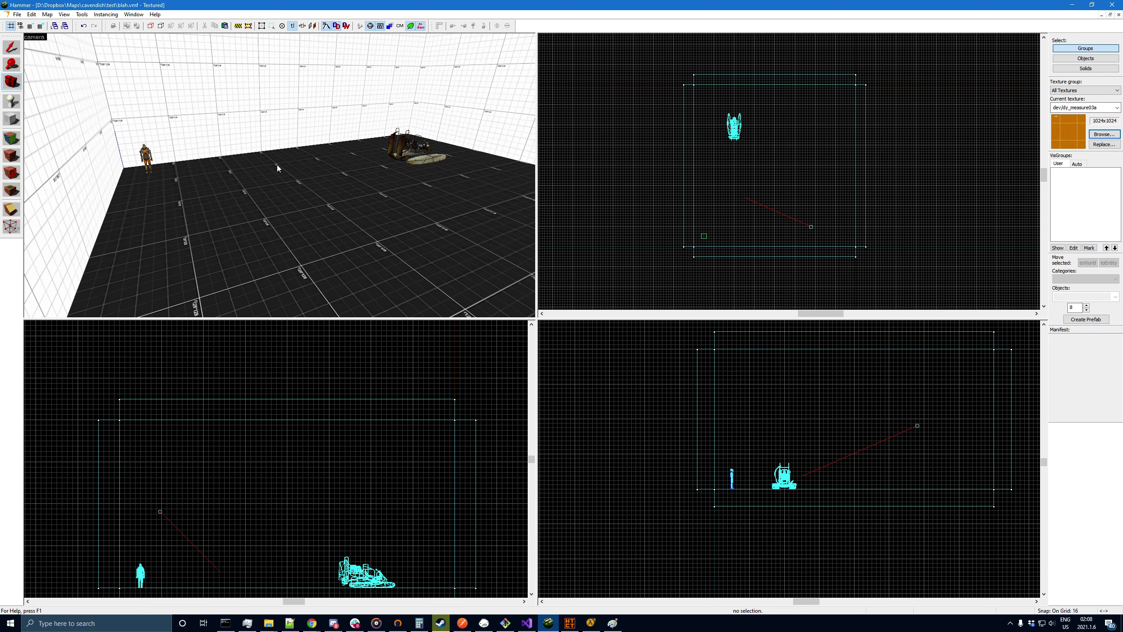
key("z")
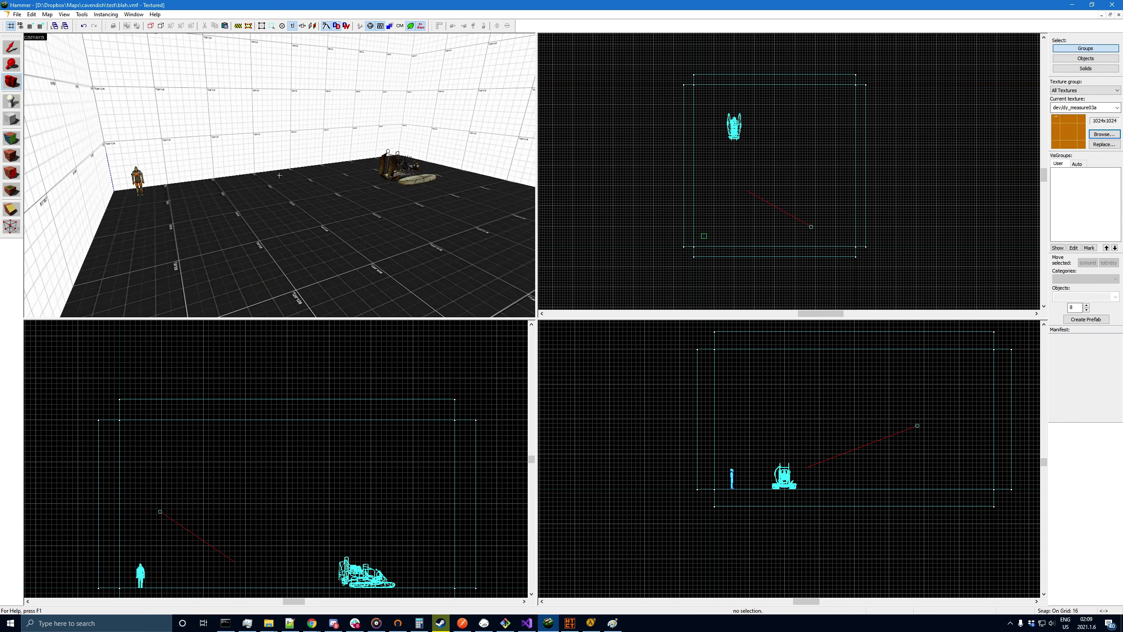
key("w")
key("a")
key("z")
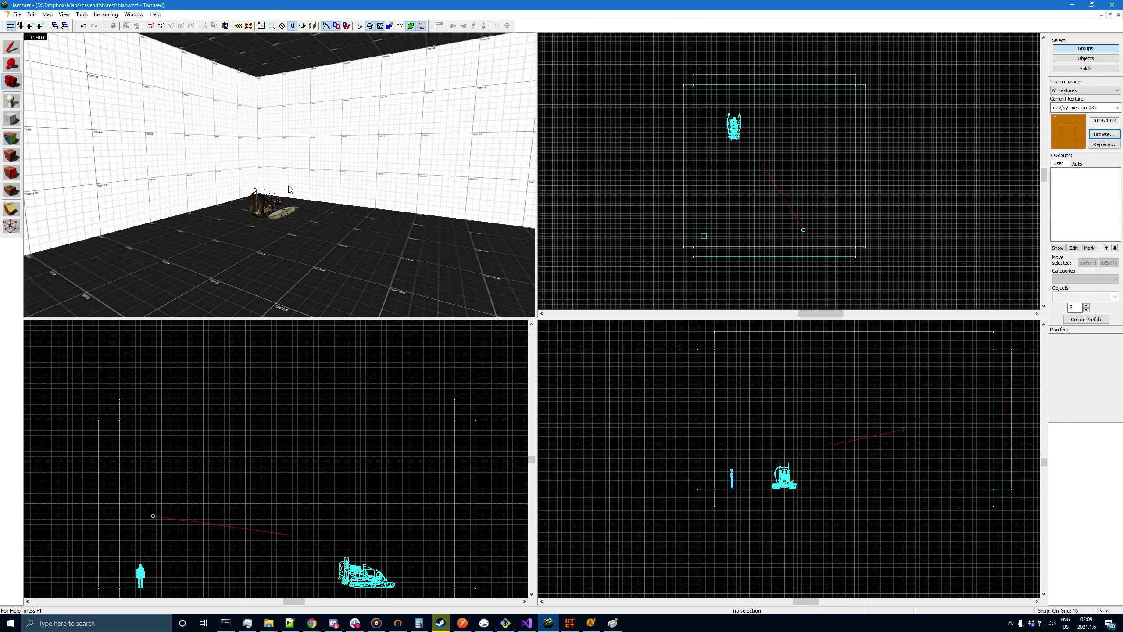
key("z")
key("w")
key("a")
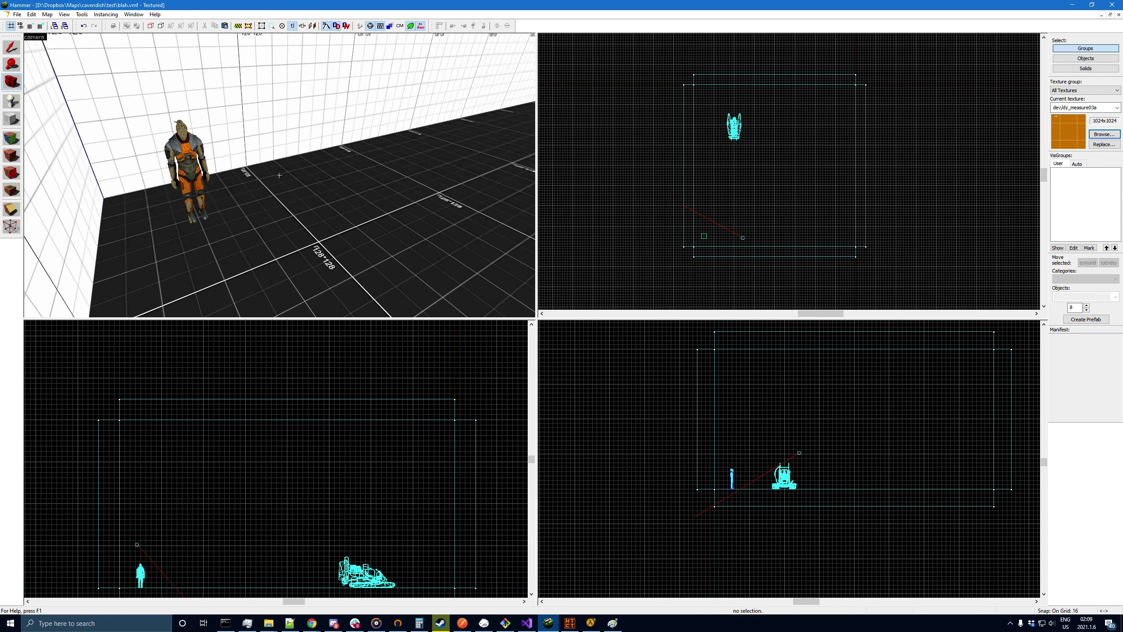
key("z")
key("z")
key("s")
key("d")
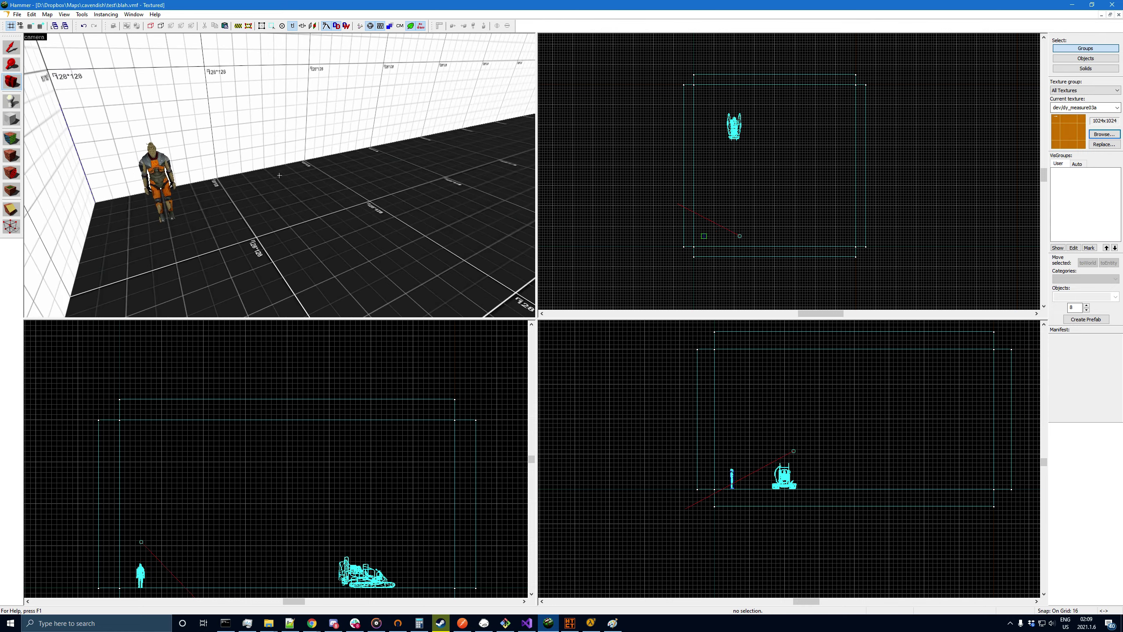
key("z")
key("z")
key("s")
key("d")
key("w")
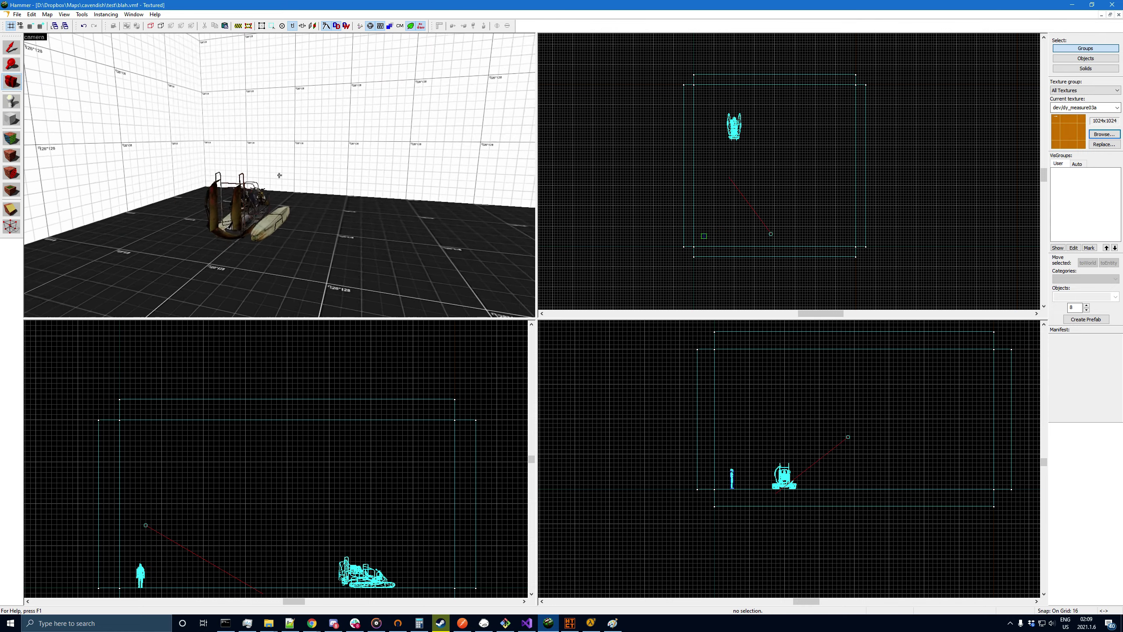
key("z")
- Select the airboat prop to inspect its bounds, clear the selection, and view the figure and airboat together in 3D
left_click(11, 48)
left_click(257, 195)
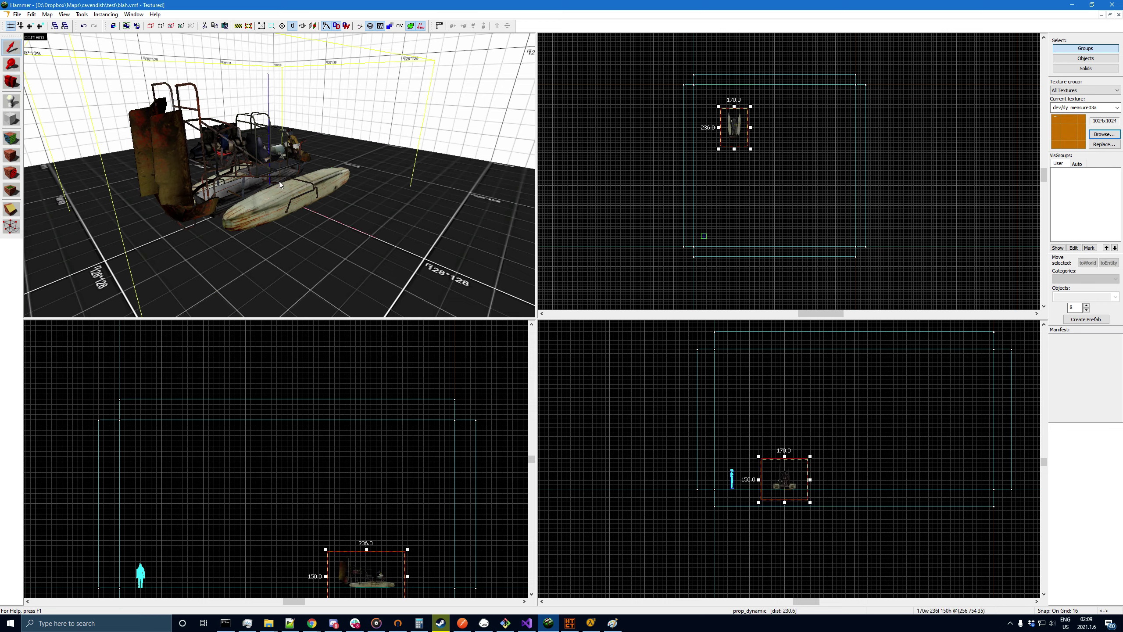
key("Escape")
left_click(15, 83)
key("z")
key("s")
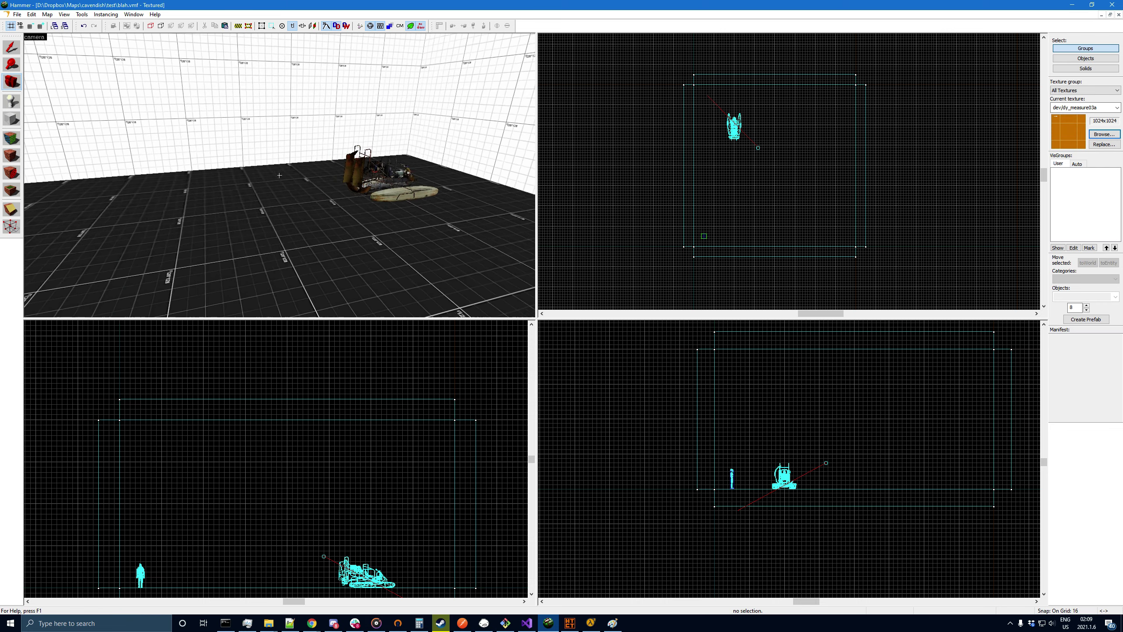
key("z")
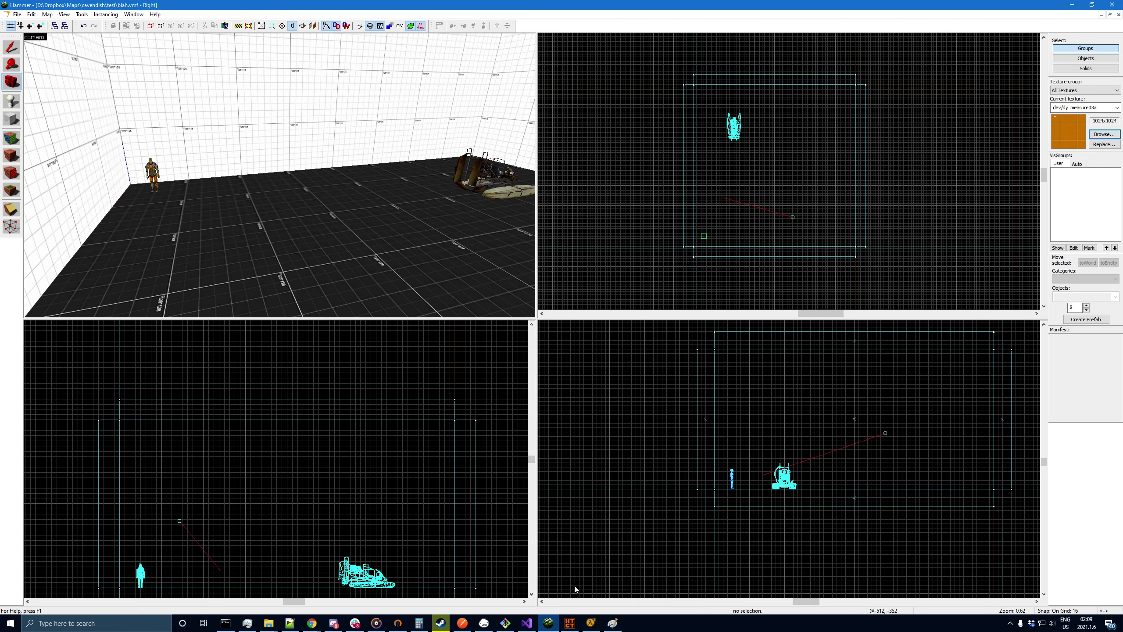
- Compile the blah map and load it in the Project Cavendish game
left_click(570, 623)
left_click(532, 594)
left_click(592, 623)
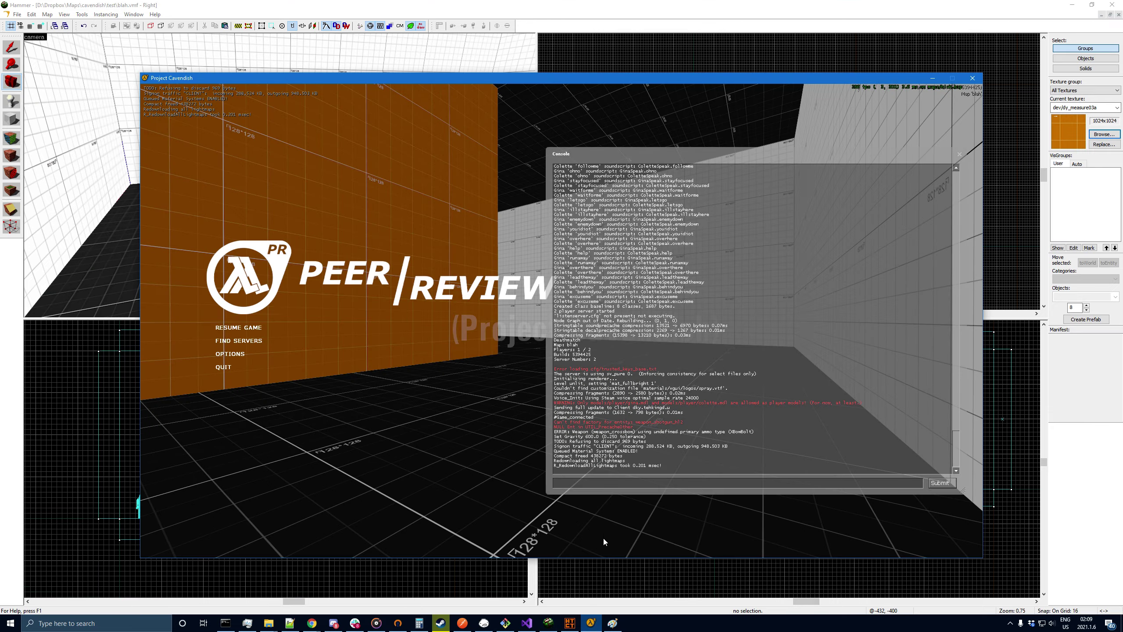
left_click(592, 579)
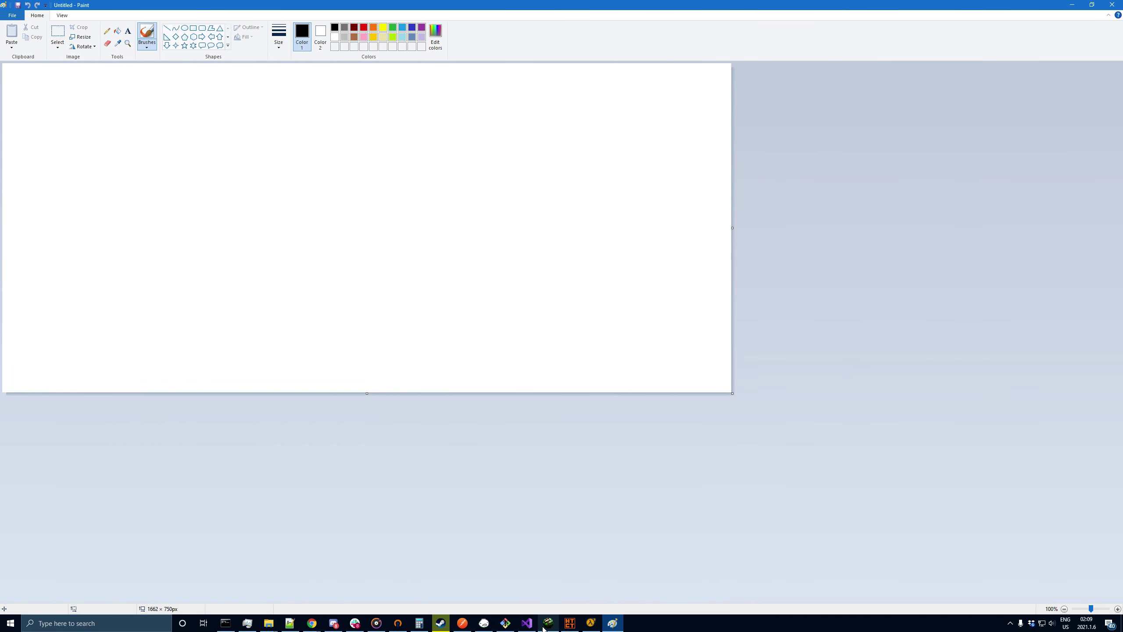
left_click(571, 623)
left_click(762, 419)
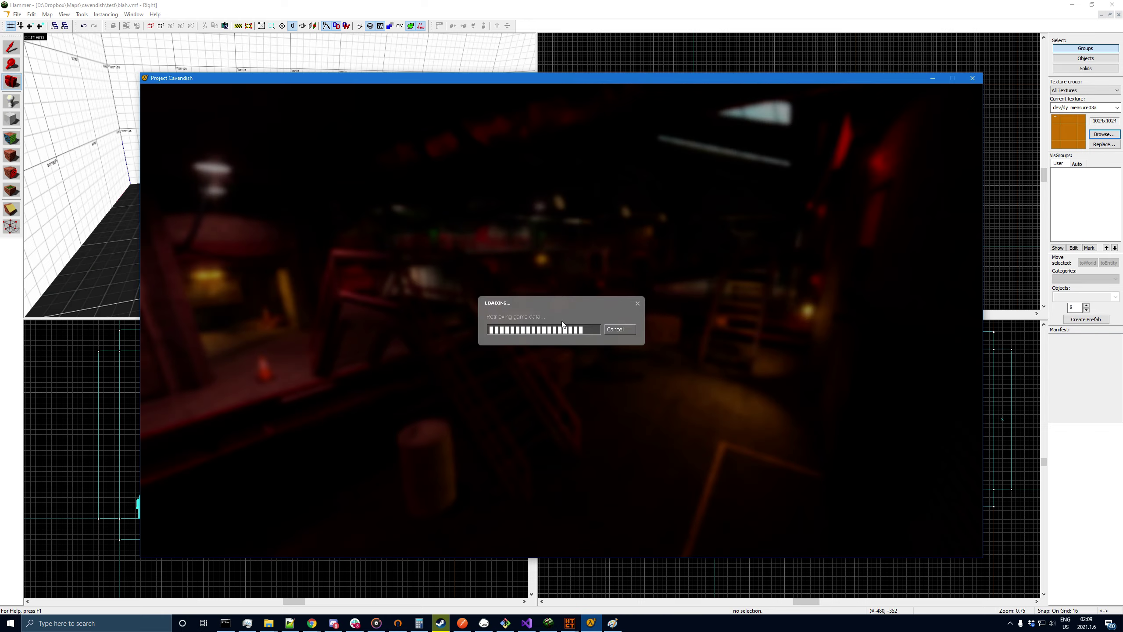
- Turn on the in-game wireframe overlay (mat_wireframe 1) and inspect the airboat through it from several spots in the room
key("w")
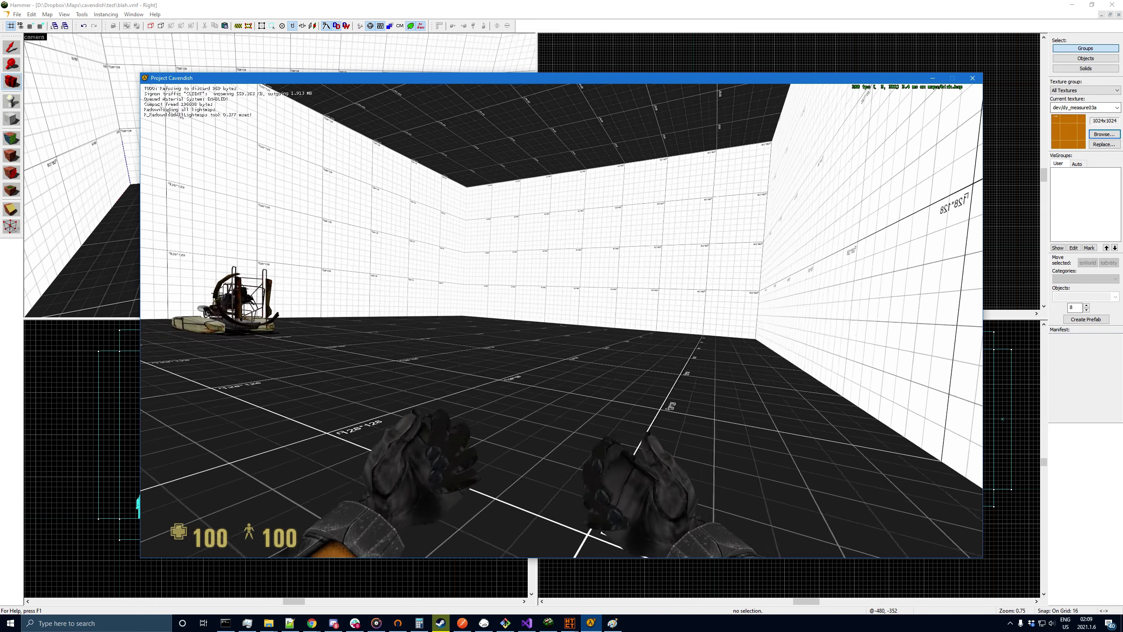
key("d")
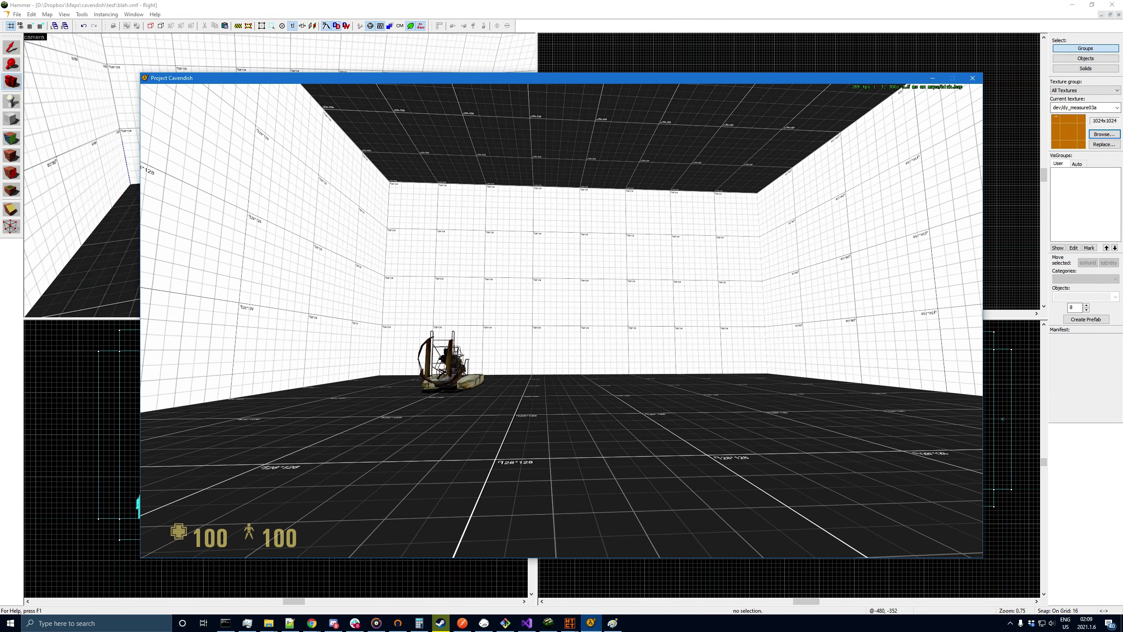
key("F3")
key("F3")
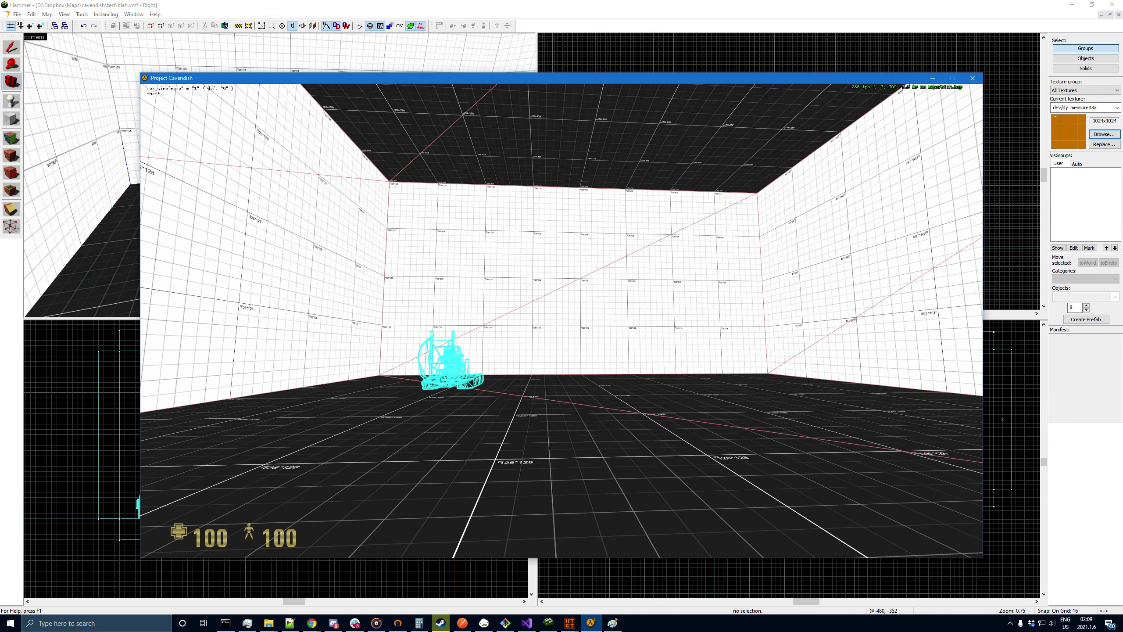
key("F3")
key("F3")
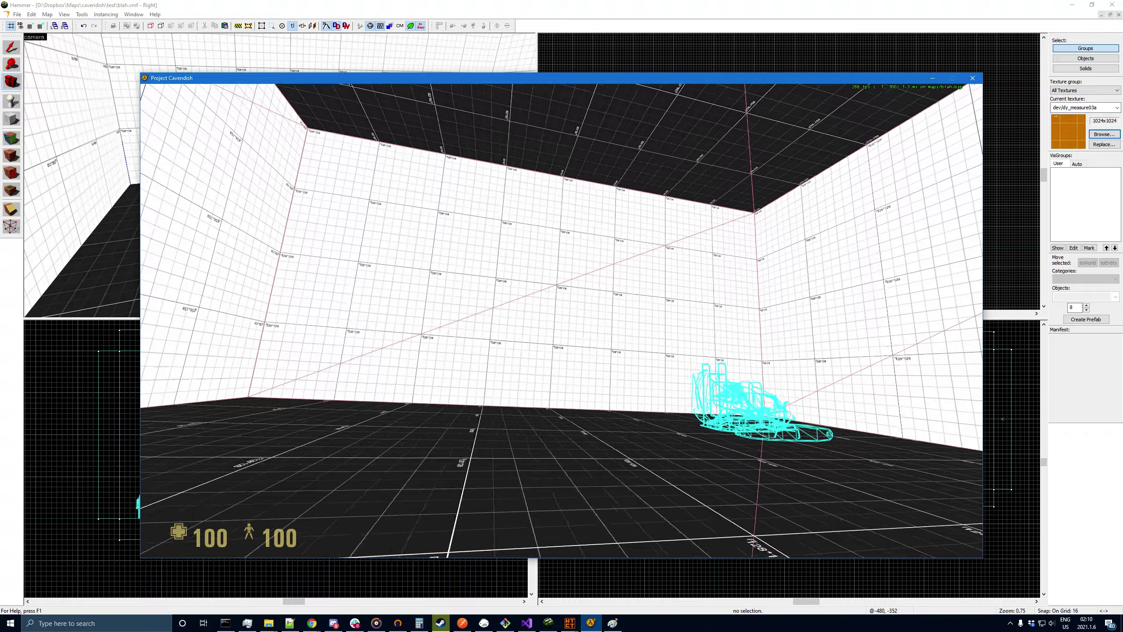
key("w")
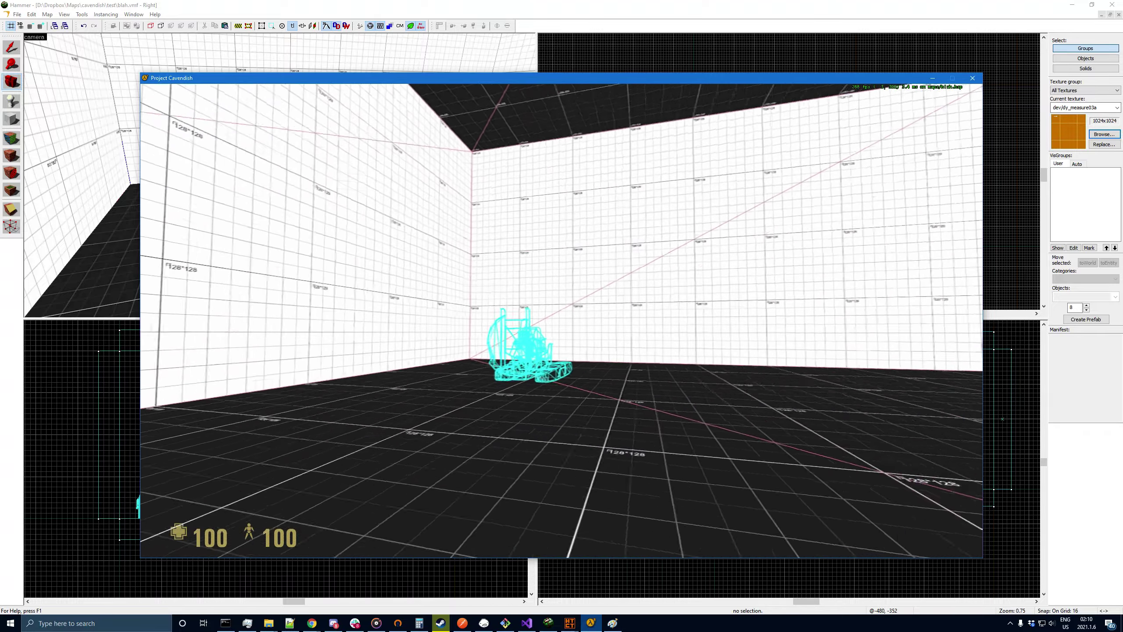
key("s")
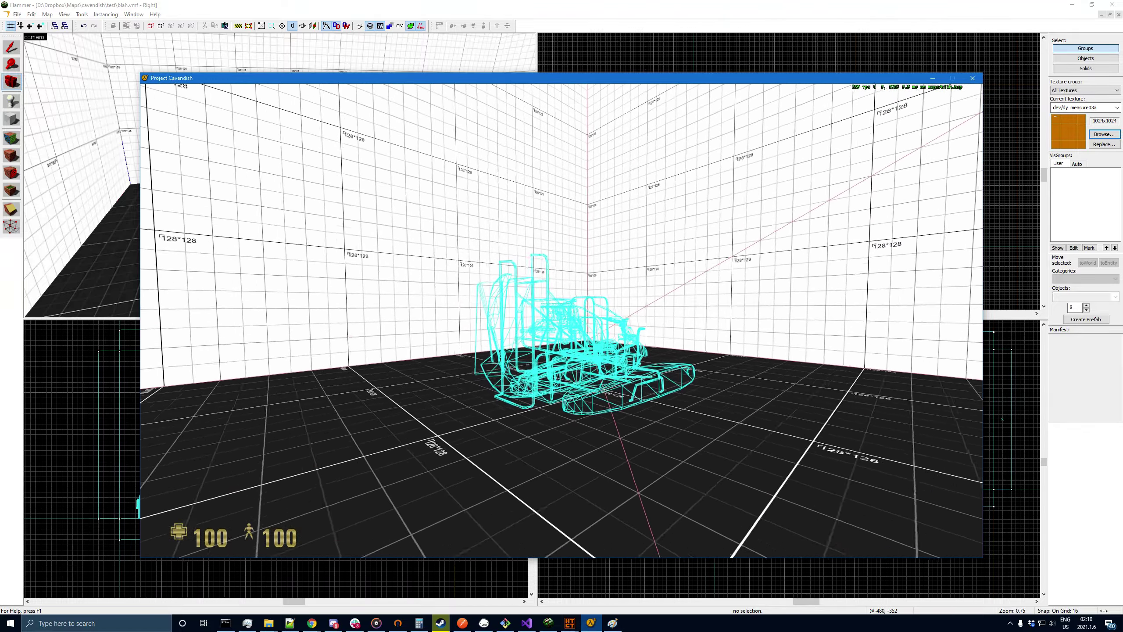
- Switch back to Hammer, view the airboat up close in 3D, inspect the selected prop's bounds, and clear the selection
key("grave")
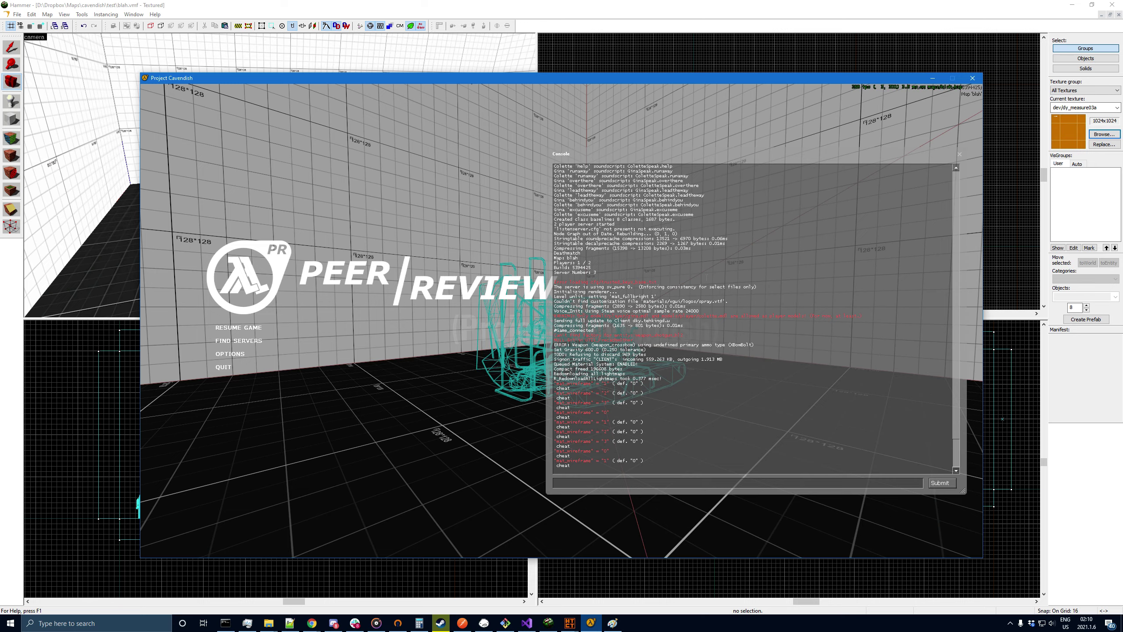
key("grave")
key("grave")
left_click(490, 4)
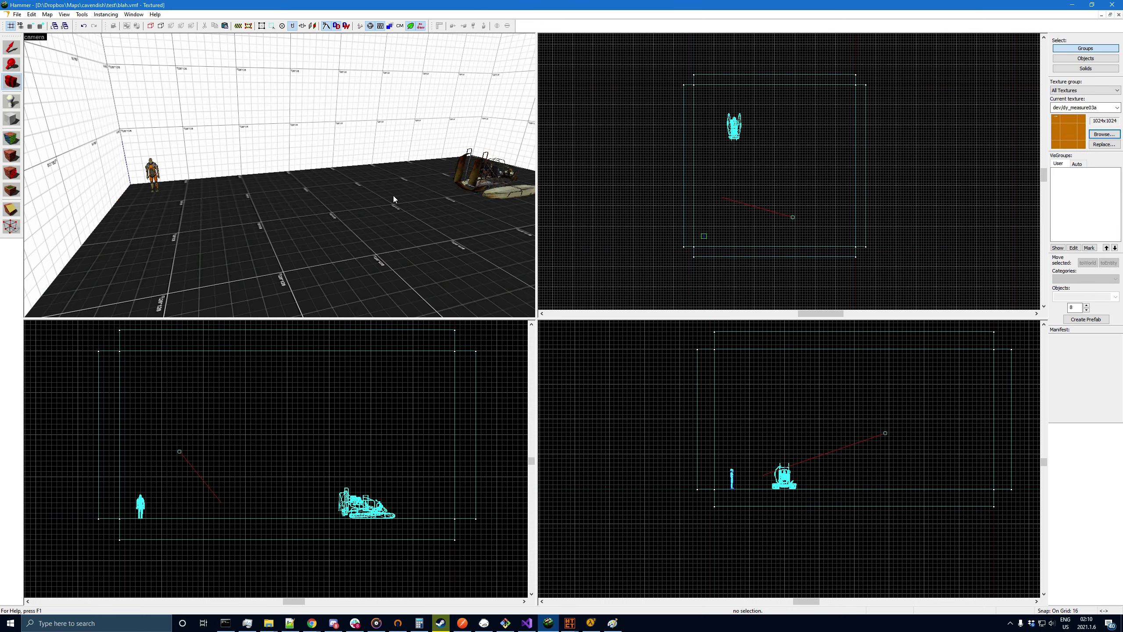
key("z")
key("w")
key("z")
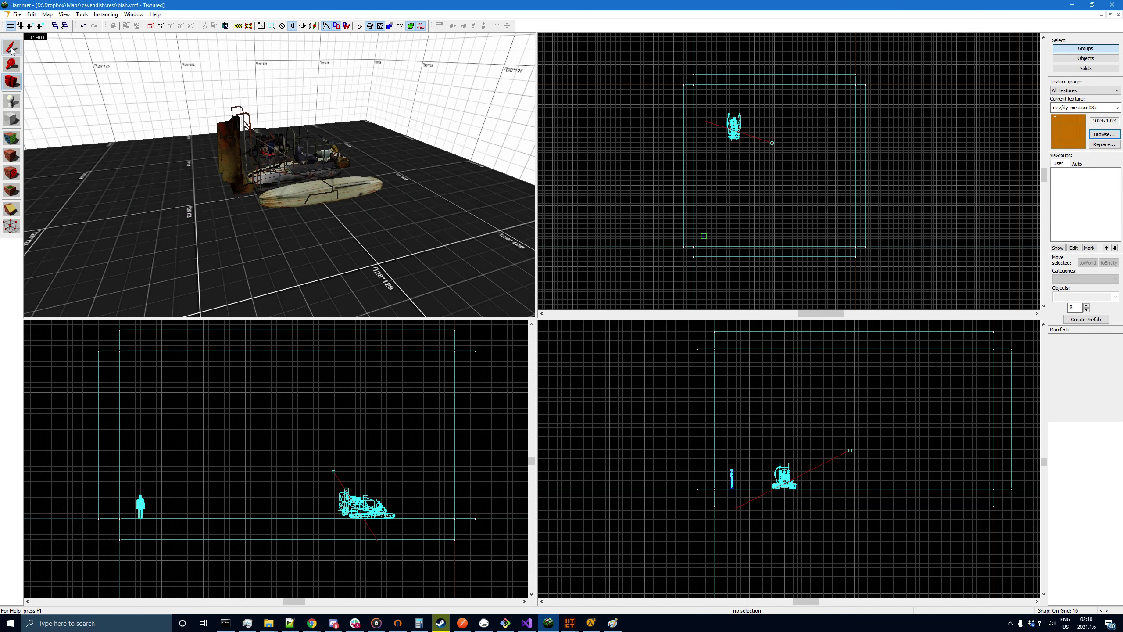
left_click(11, 47)
left_click(305, 175)
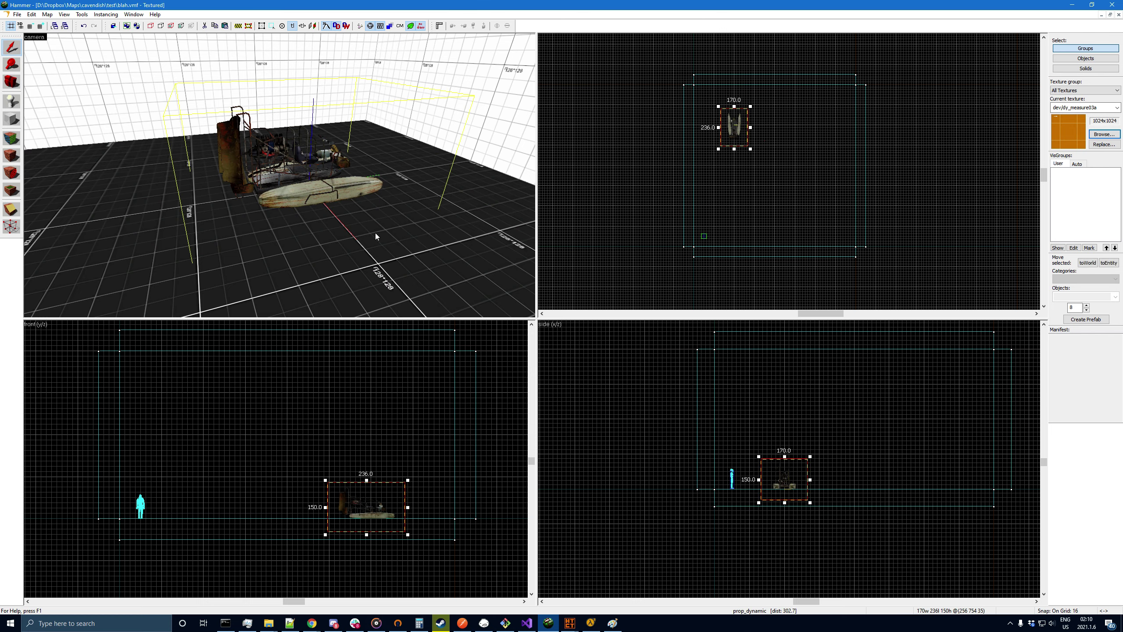
left_click(624, 201)
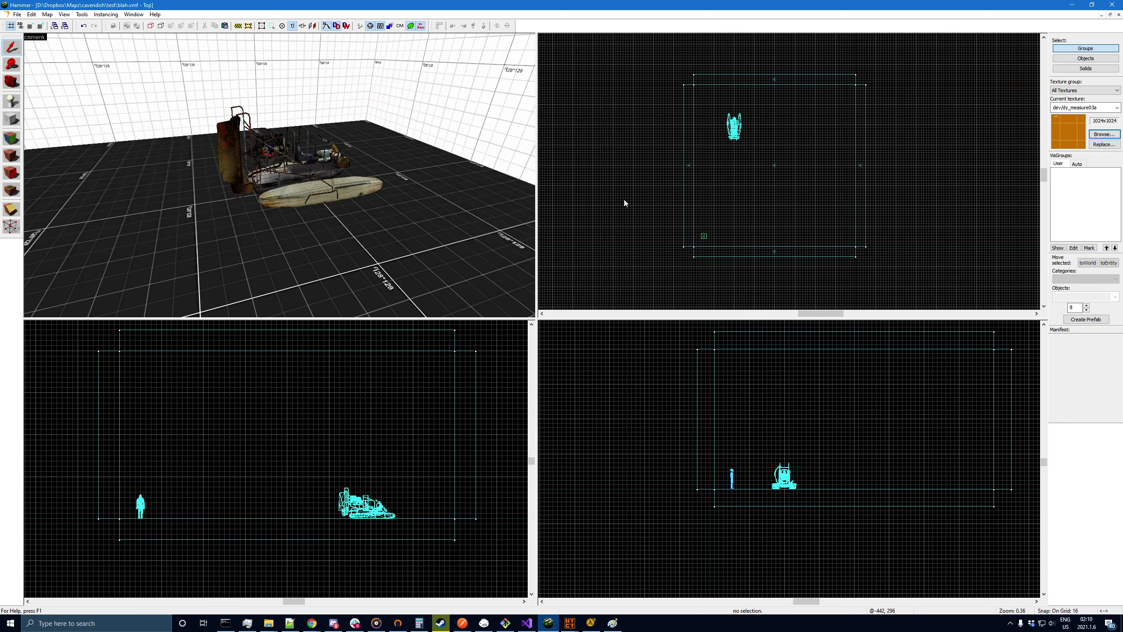
- Copy the wall behind the airboat to the middle of the room and apply the orange dev/dy_measure03a texture to the copy
left_click(6, 83)
key("s")
key("a")
left_click_drag(178, 163, 279, 175)
key("s")
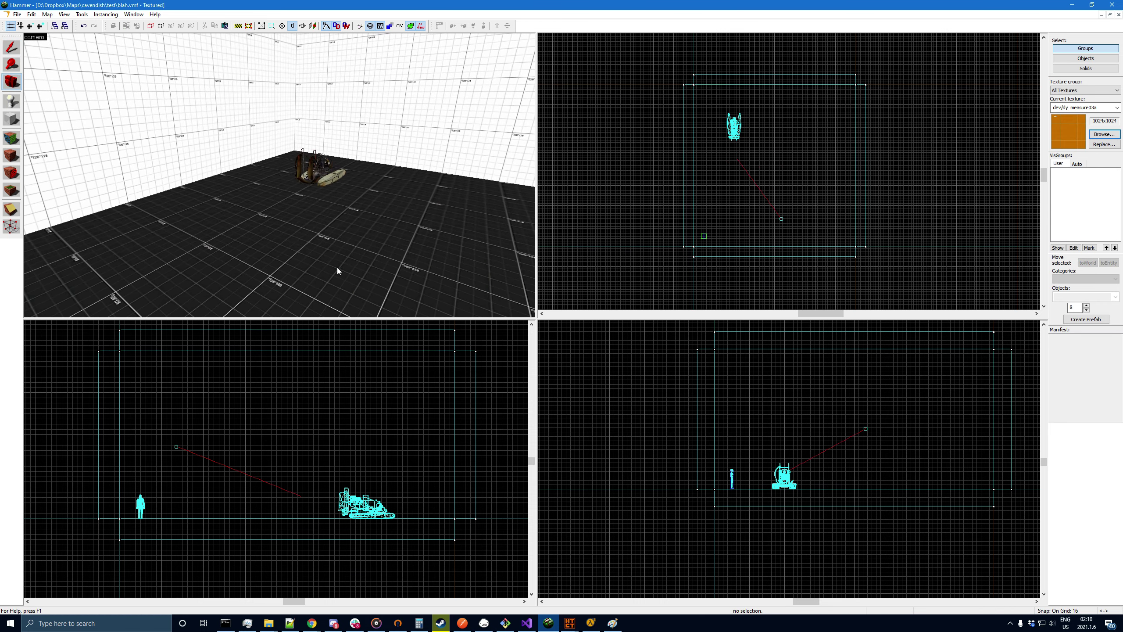
left_click_drag(330, 249, 279, 175)
key("s")
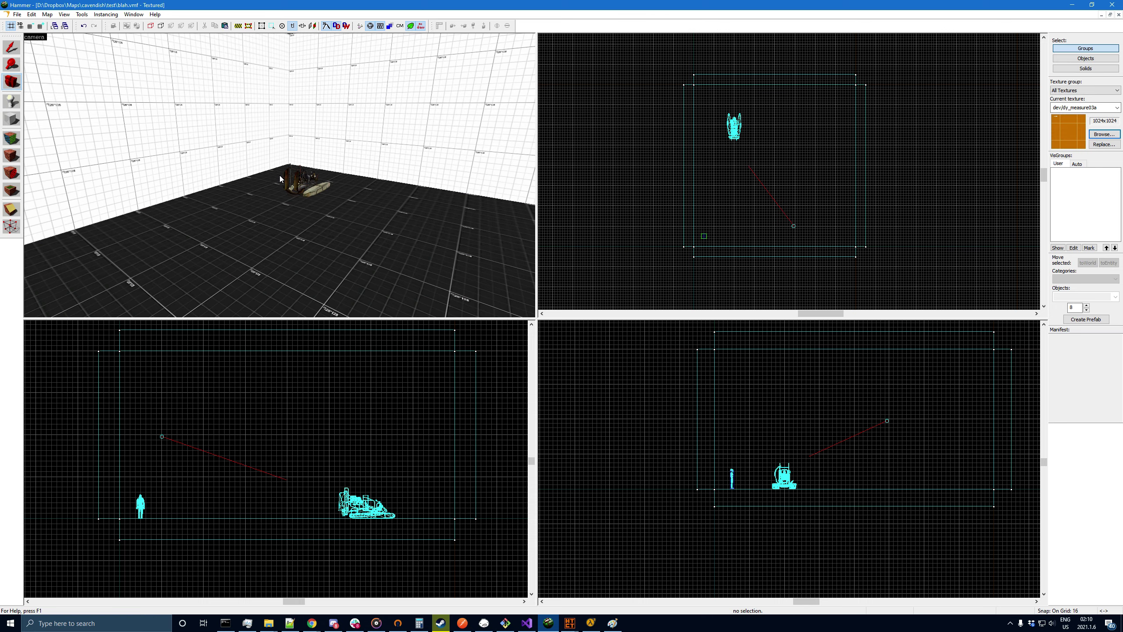
left_click_drag(293, 170, 279, 175)
left_click(11, 47)
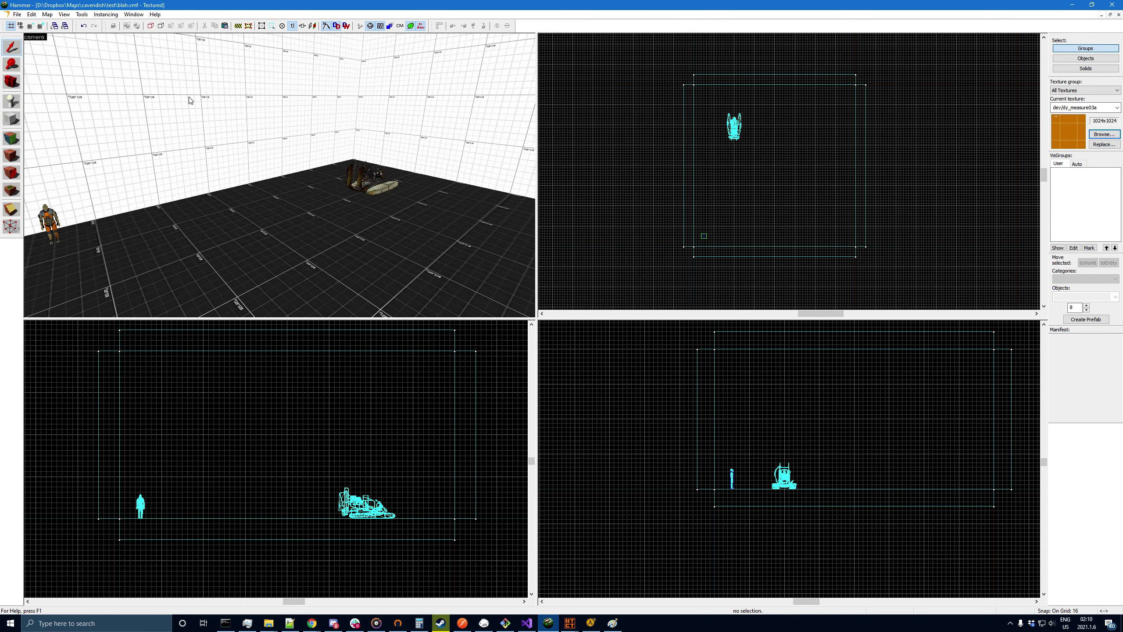
left_click(442, 102)
scroll(717, 133, "up", 2)
left_click_drag(727, 64, 726, 181)
left_click(13, 162)
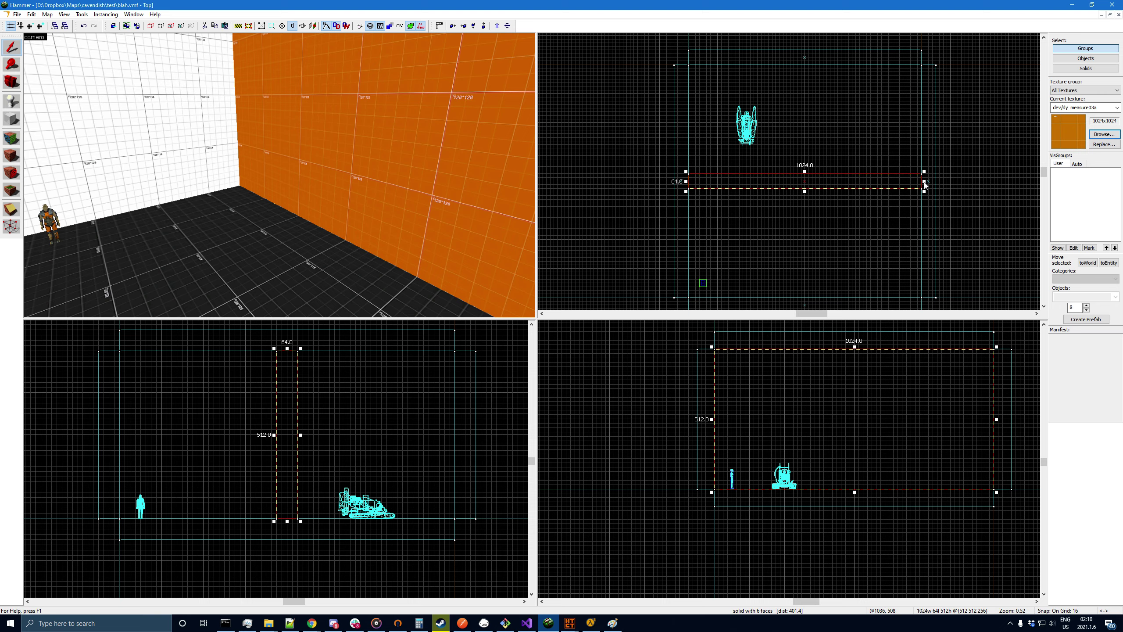
- Shorten the copied orange wall to half the room's width so it leaves an open passage, and deselect it
left_click_drag(925, 181, 807, 198)
left_click(811, 209)
scroll(812, 209, "down", 4)
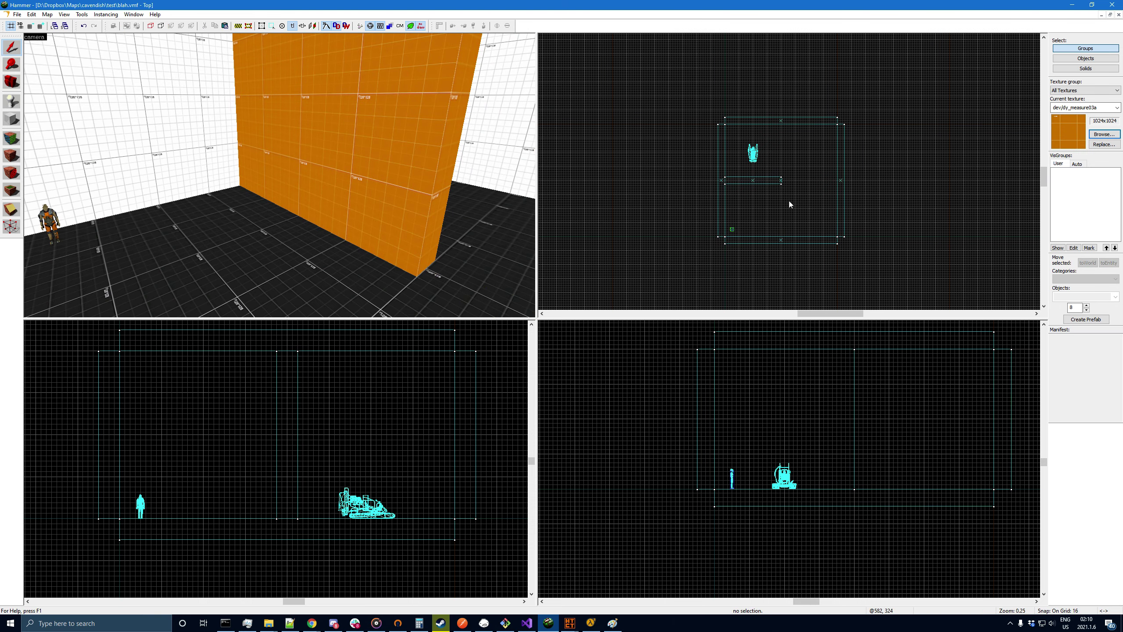
scroll(789, 200, "up", 3)
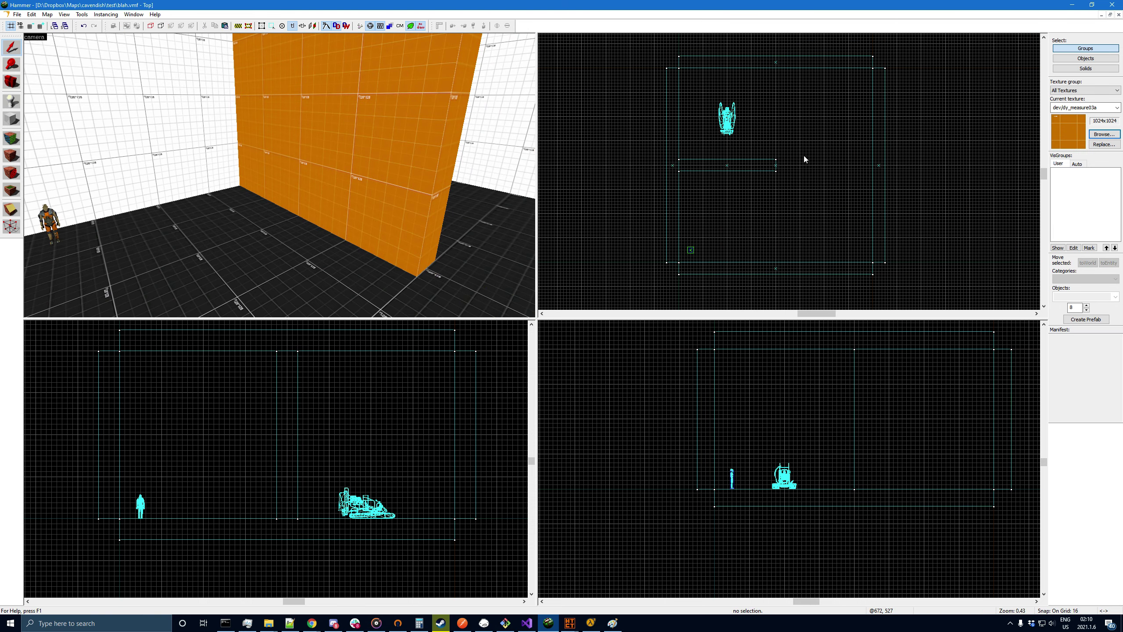
- Examine the orange partition in 3D from its free end, with the human figure and the airboat on opposite sides
left_click(15, 82)
left_click_drag(177, 146, 279, 175)
key("d")
key("d")
key("d")
key("a")
left_click(11, 47)
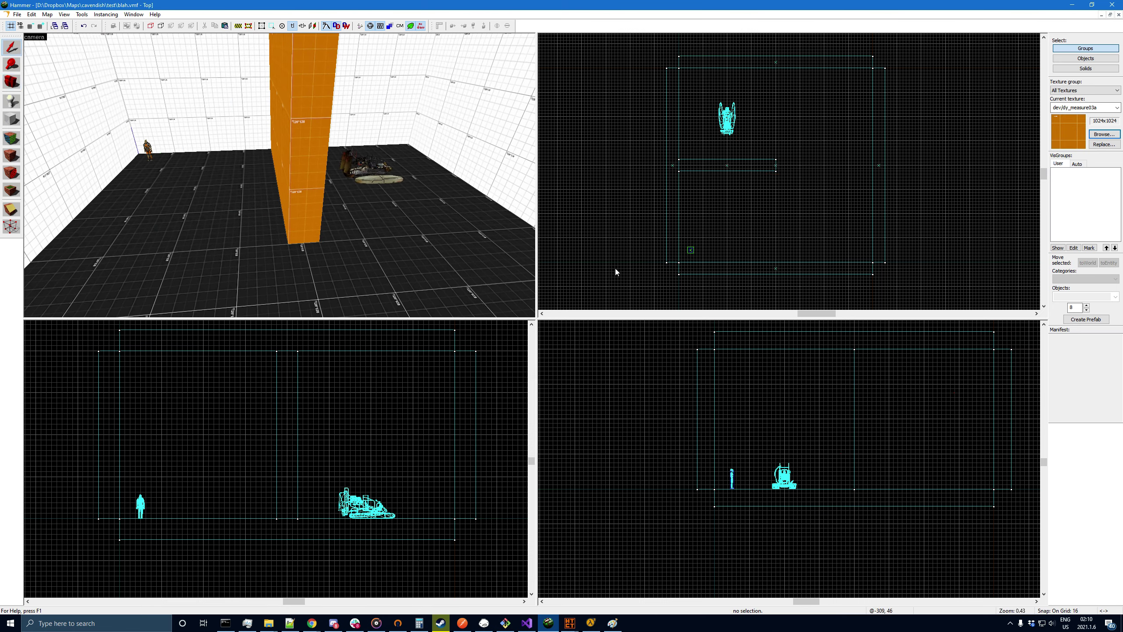
- Recompile the map with the orange partition wall and run it in Project Cavendish
left_click(570, 623)
left_click(532, 583)
left_click(764, 421)
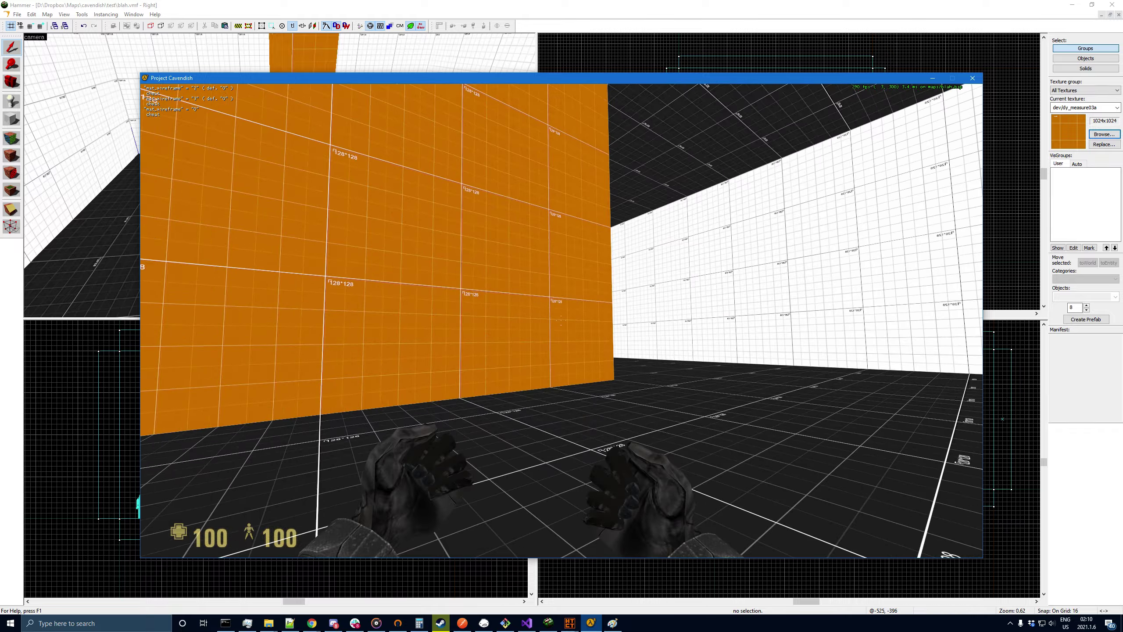
- Walk around the free end of the orange partition in game and compare the views with the airboat exposed and hidden
key("w")
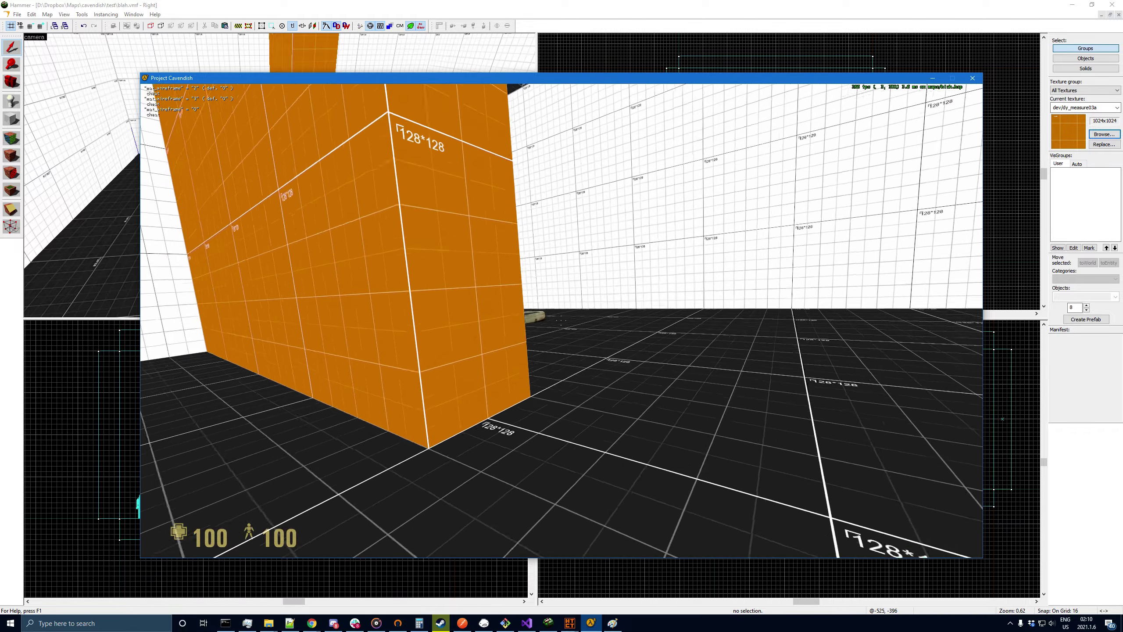
key("w")
key("a")
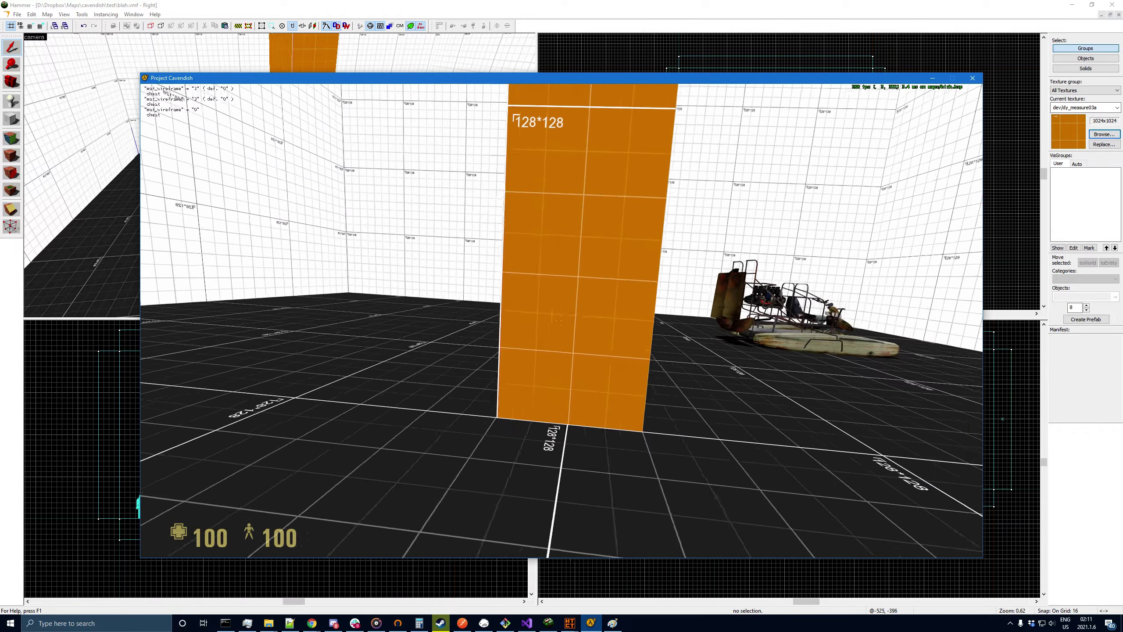
key("a")
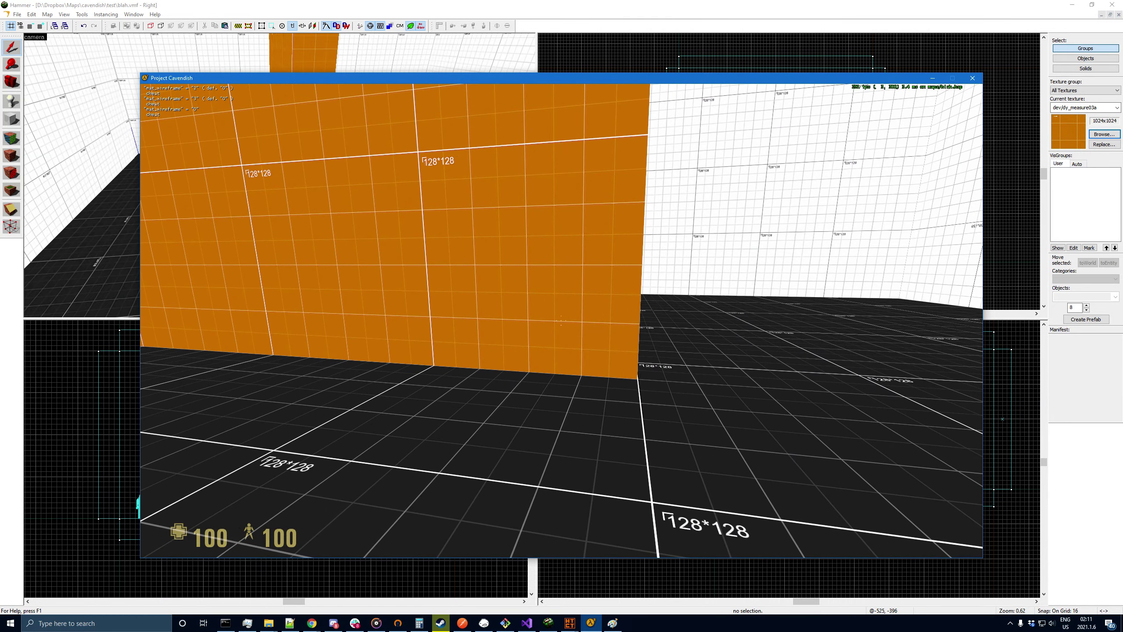
key("w")
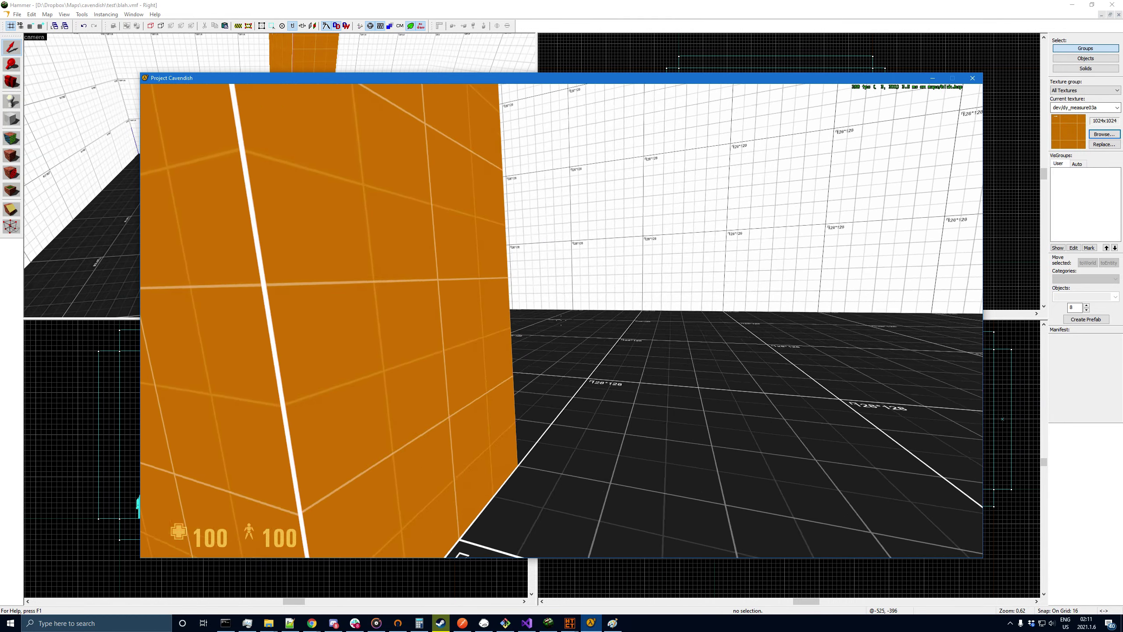
key("d")
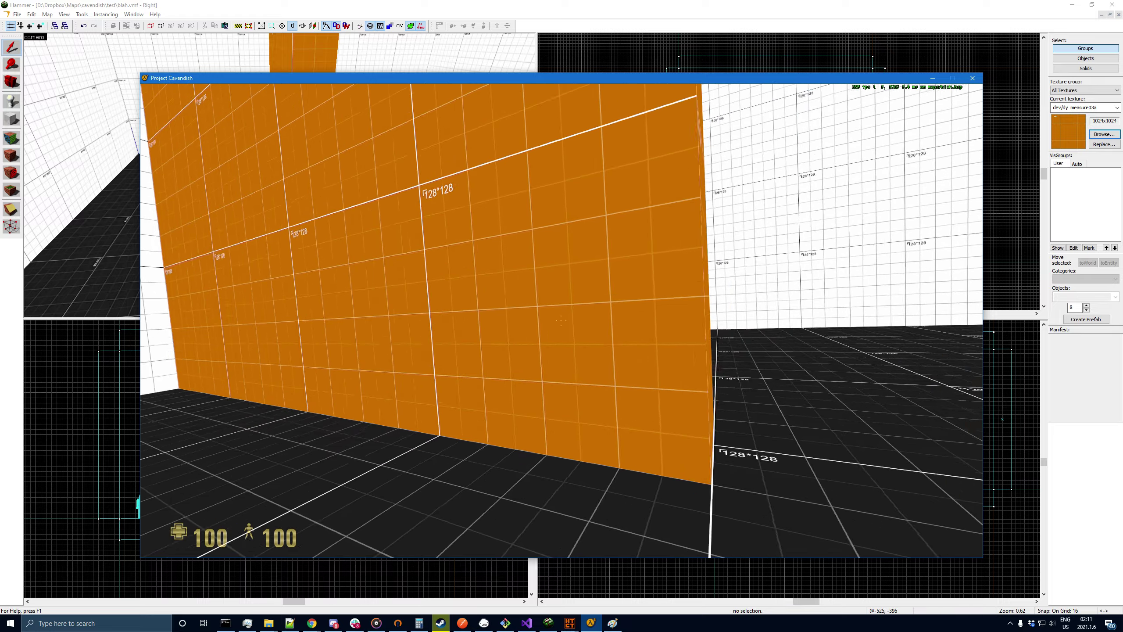
key("d")
key("a")
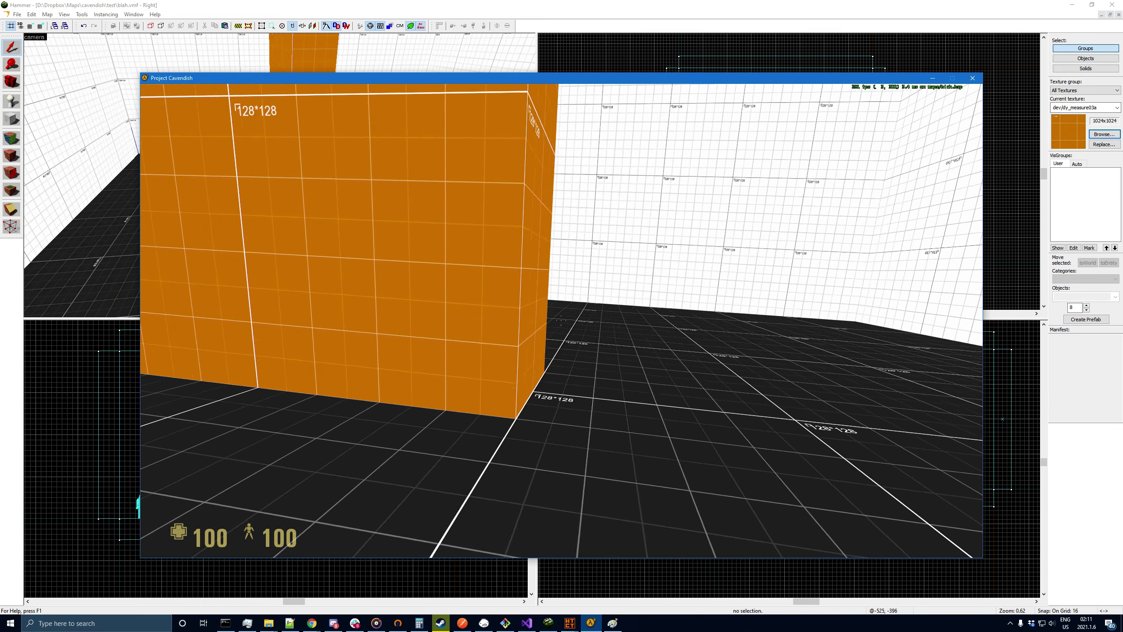
key("d")
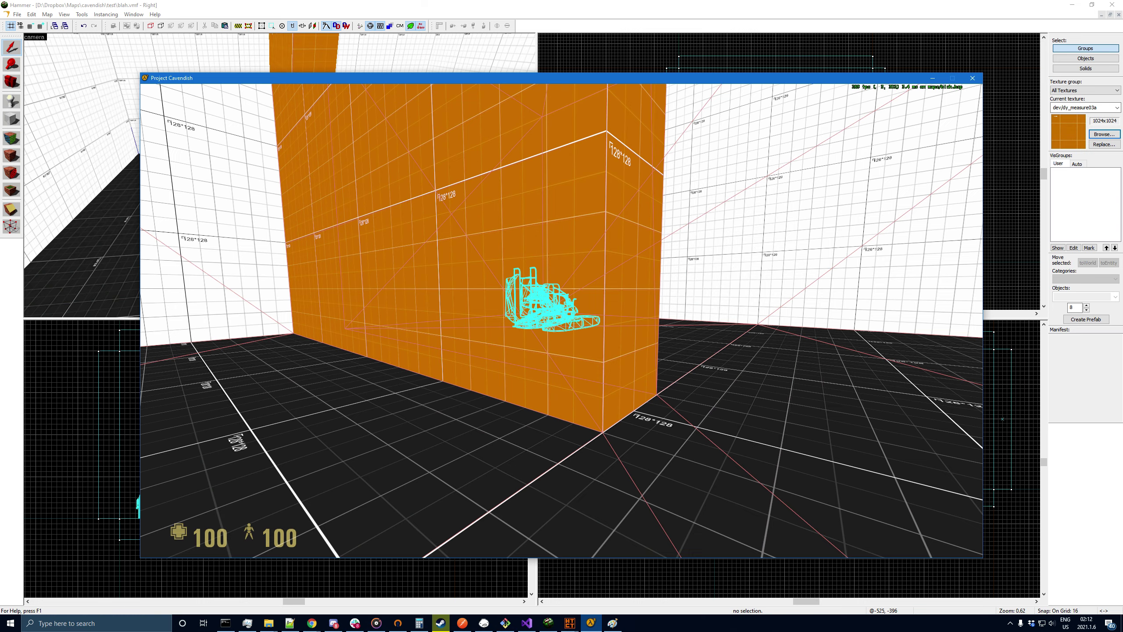
- Inspect the orange partition with wireframe on, moving along it to find where the hidden airboat starts and stops being drawn
key("d")
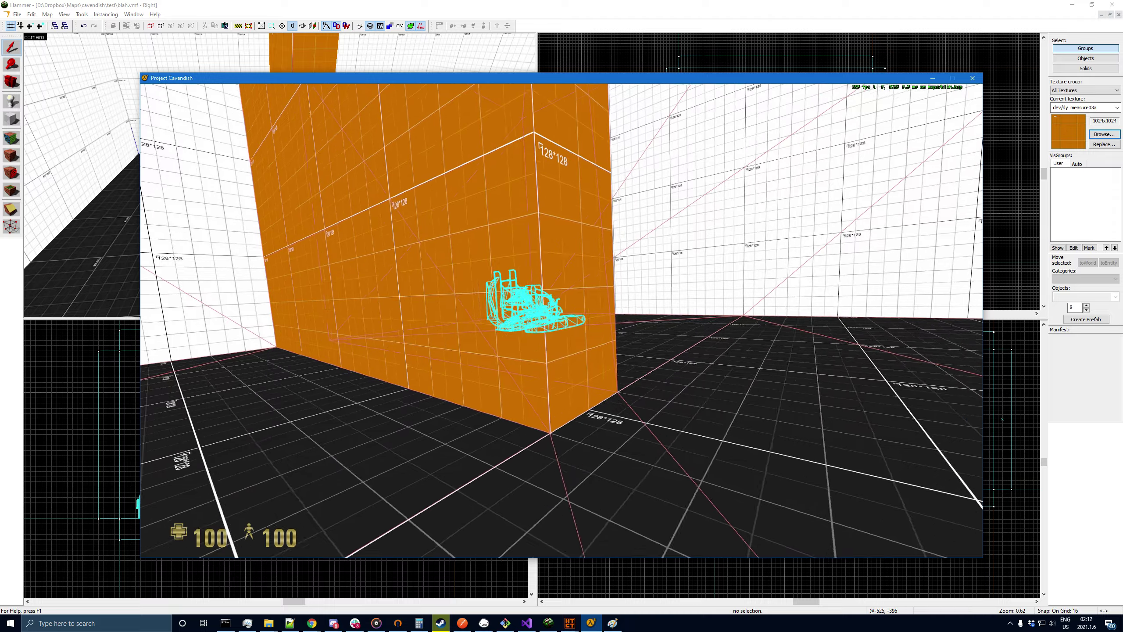
key("a")
key("a")
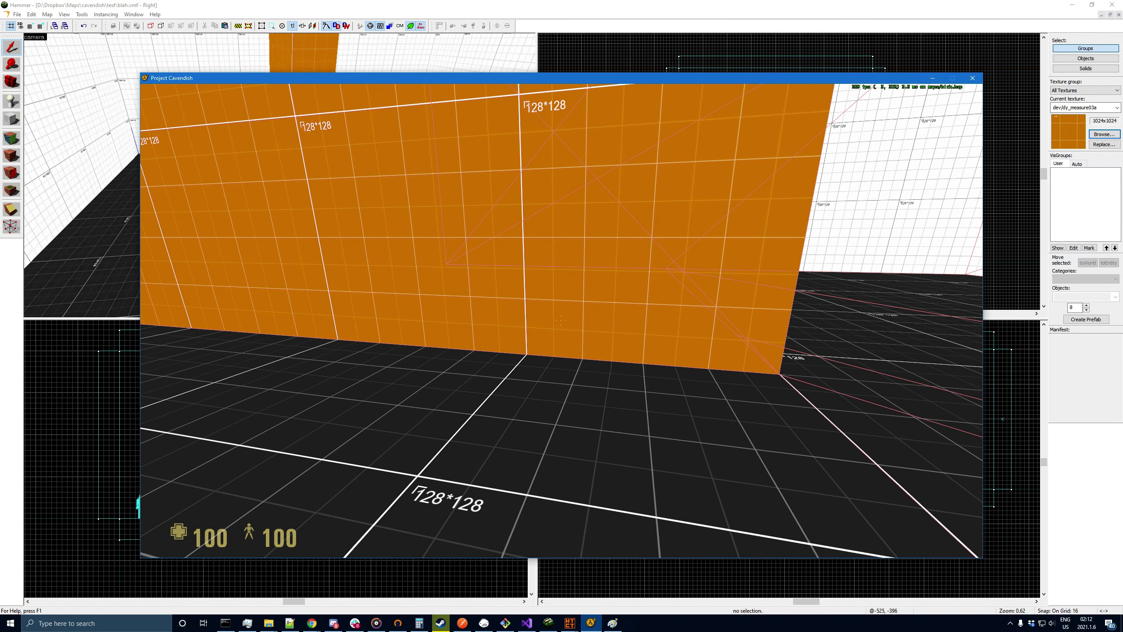
key("a")
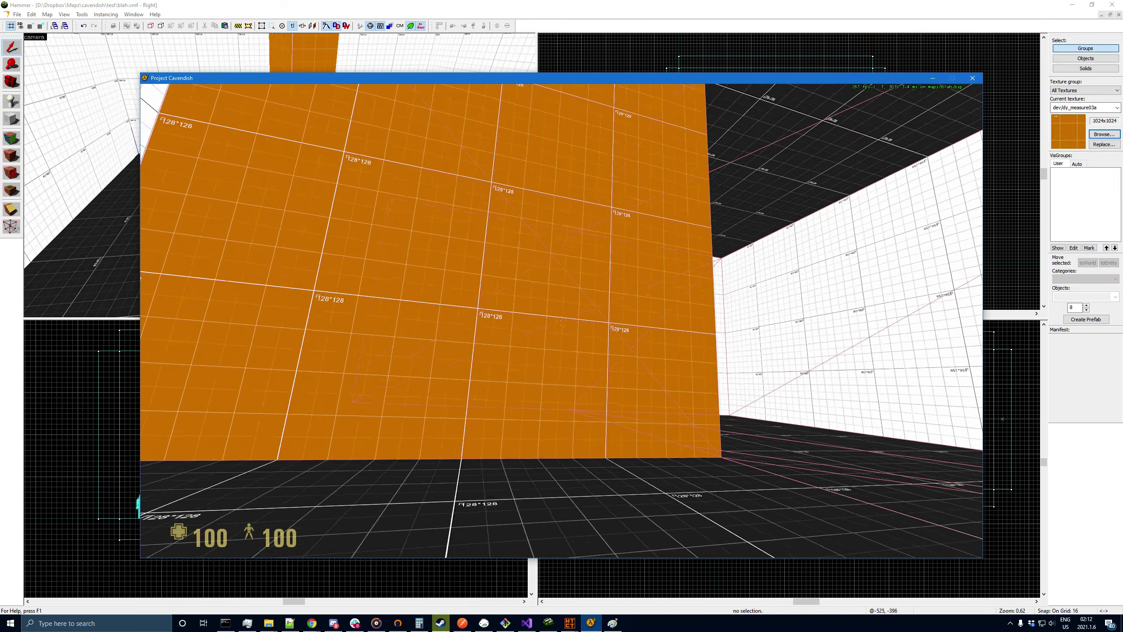
key("d")
key("d")
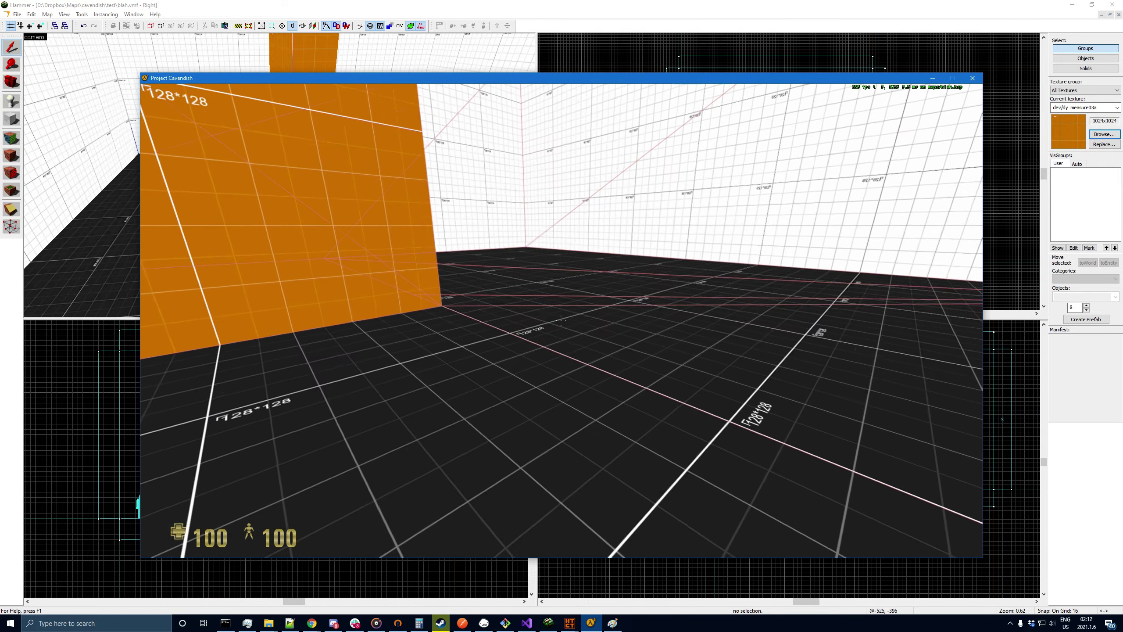
key("w")
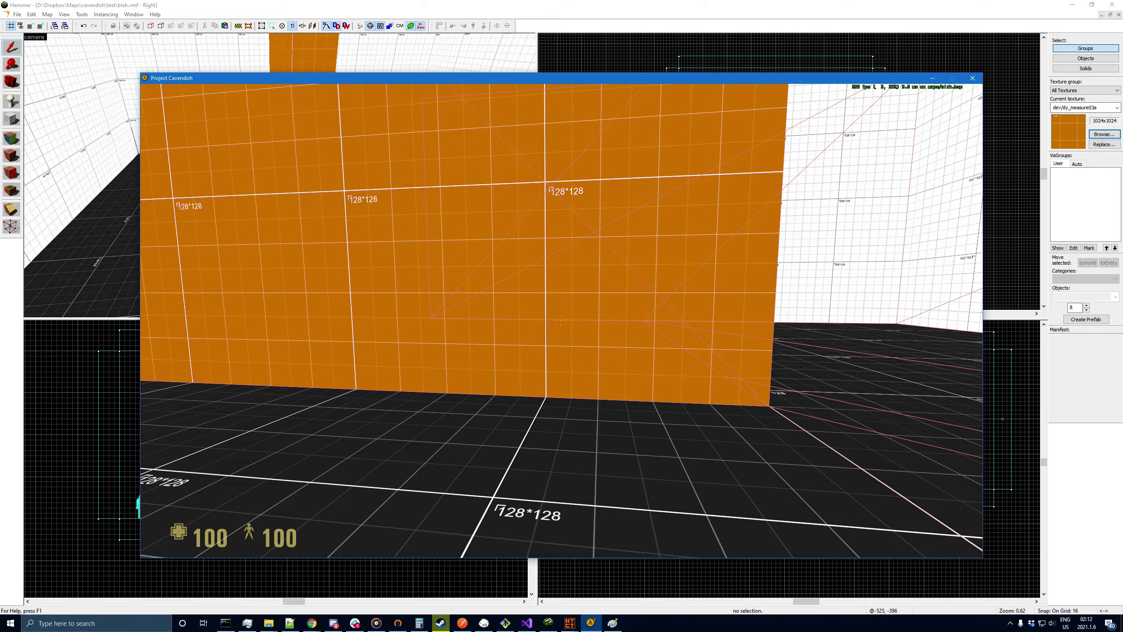
key("d")
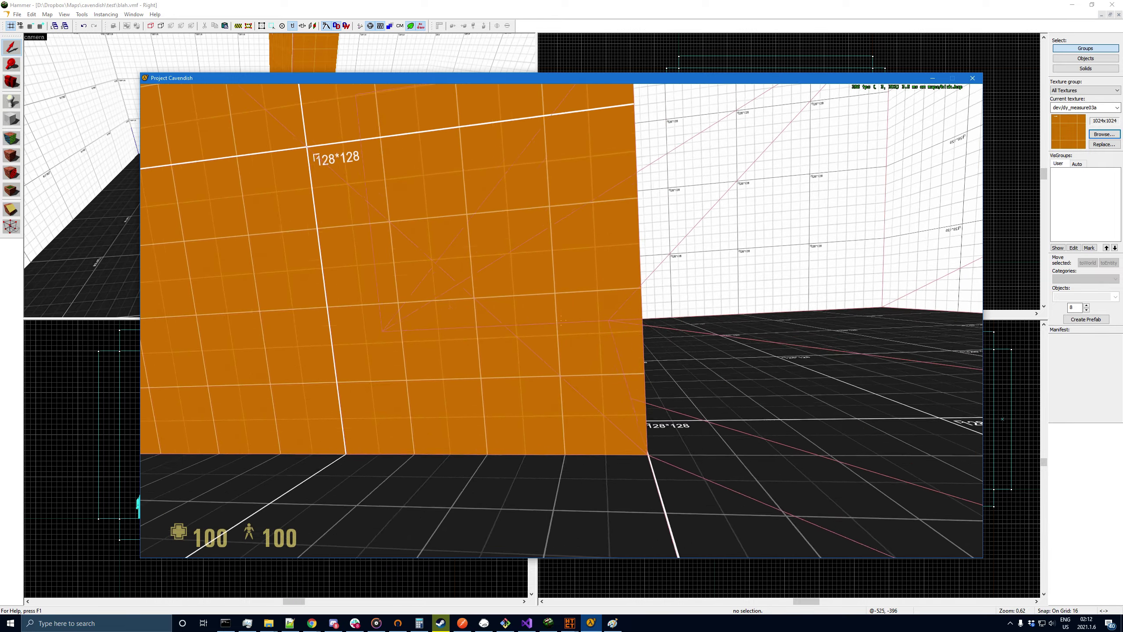
key("a")
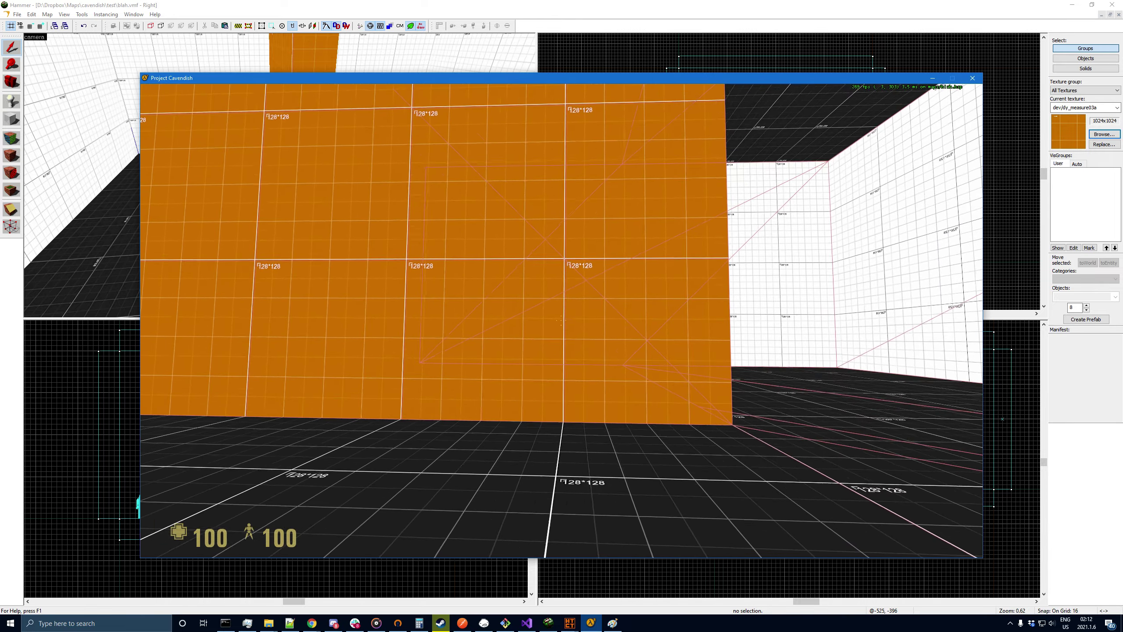
- Pause the game, switch to the Compile Process log and examine the BSP stage at its beginning
key("Escape")
left_click(575, 624)
left_click(583, 584)
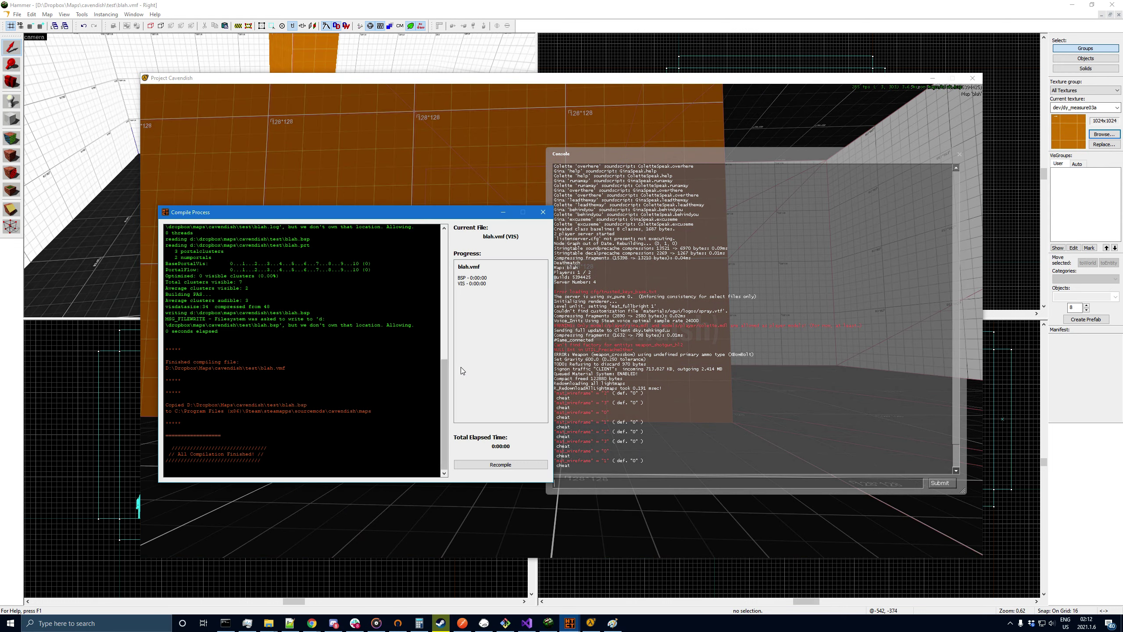
left_click_drag(444, 397, 435, 427)
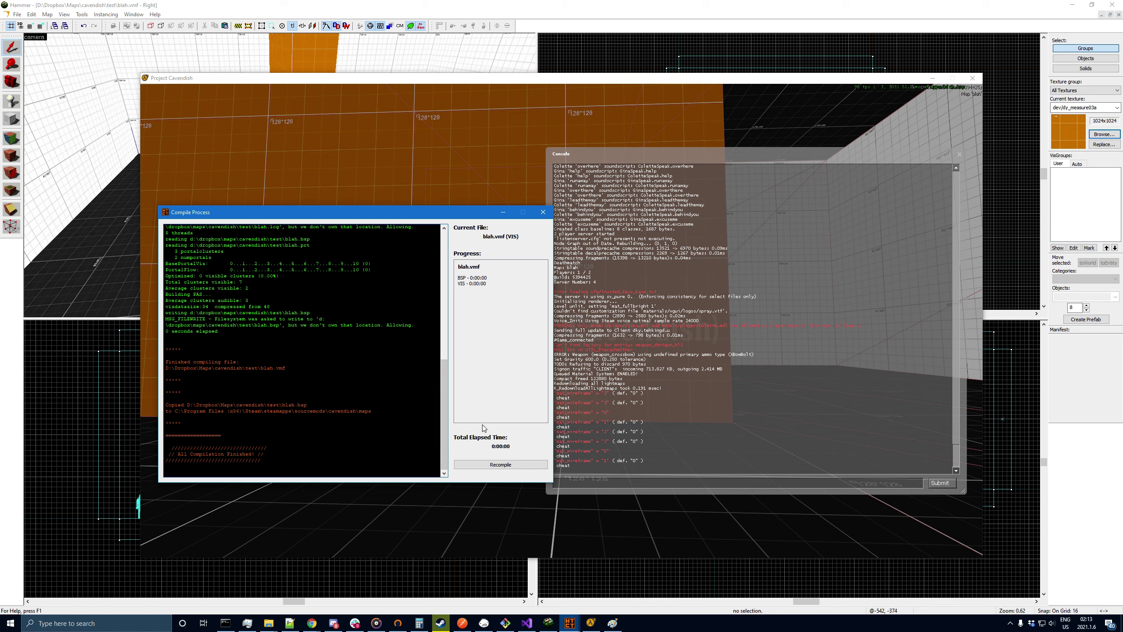
left_click_drag(442, 399, 441, 268)
double_click(207, 272)
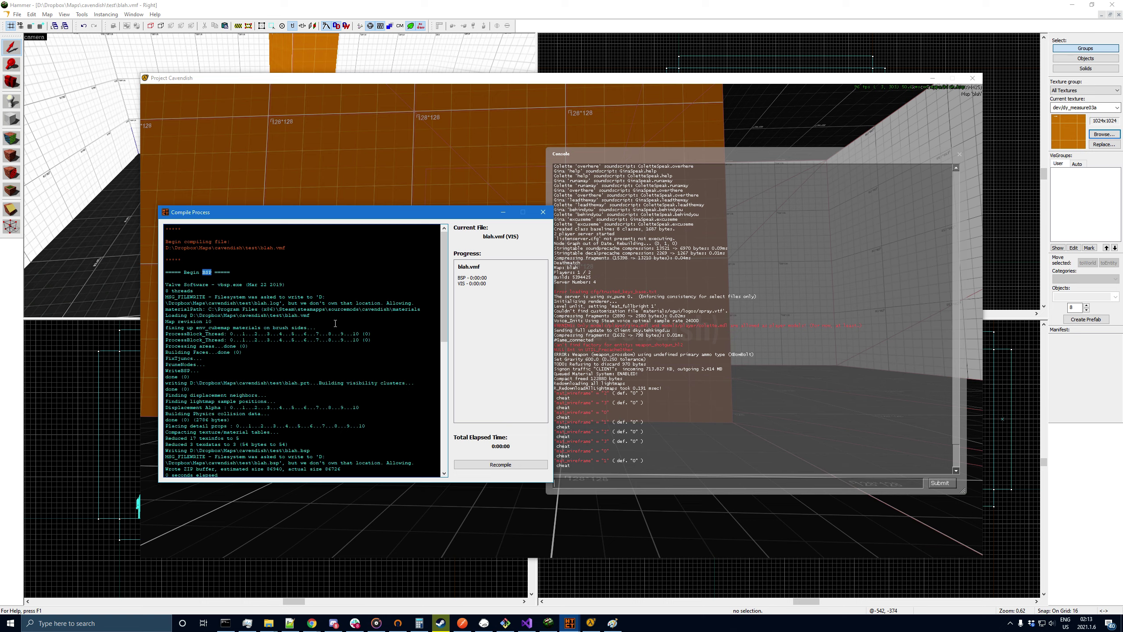
left_click(361, 341)
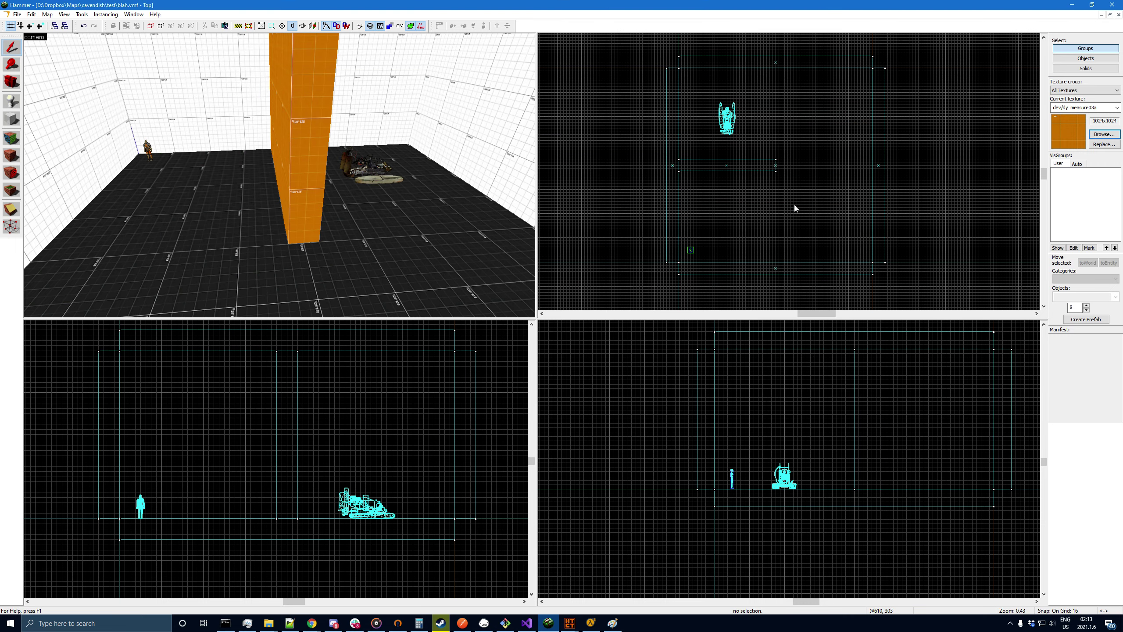
- Outline the room's interior in Hammer's top view with a 1008 by 1008 selection box, and clear it
scroll(794, 204, "down", 2)
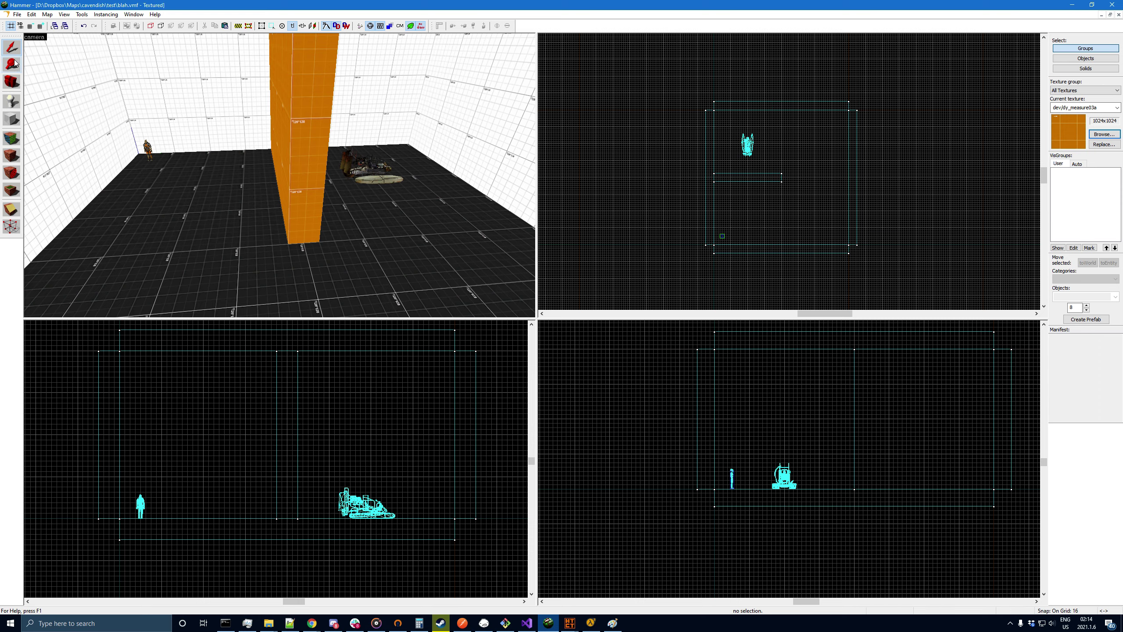
scroll(736, 136, "up", 1)
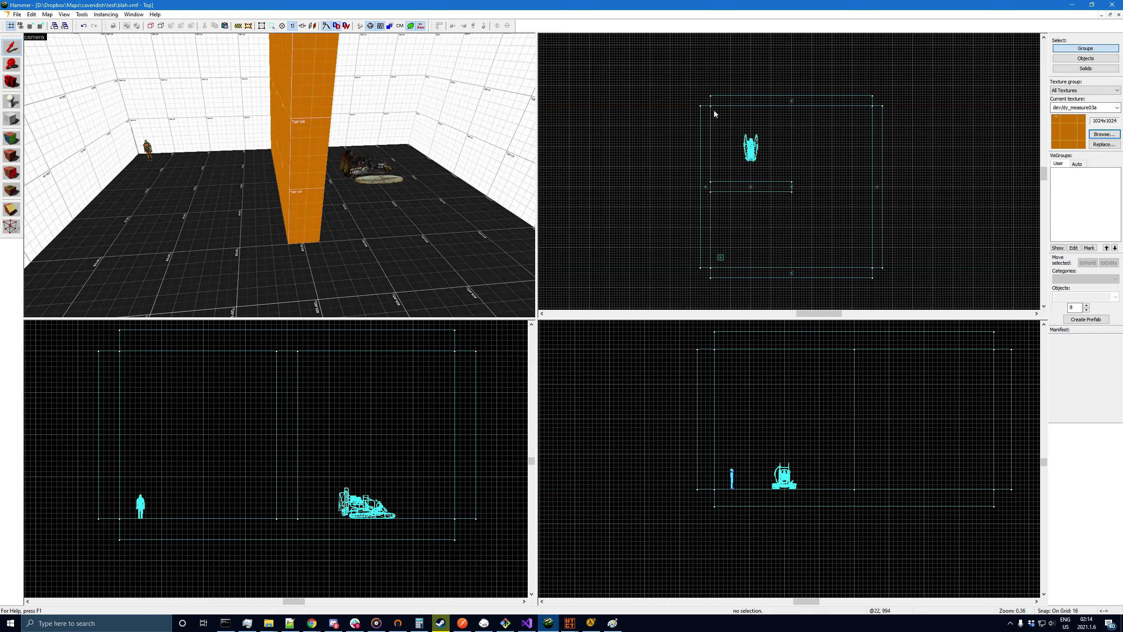
left_click_drag(713, 107, 875, 270)
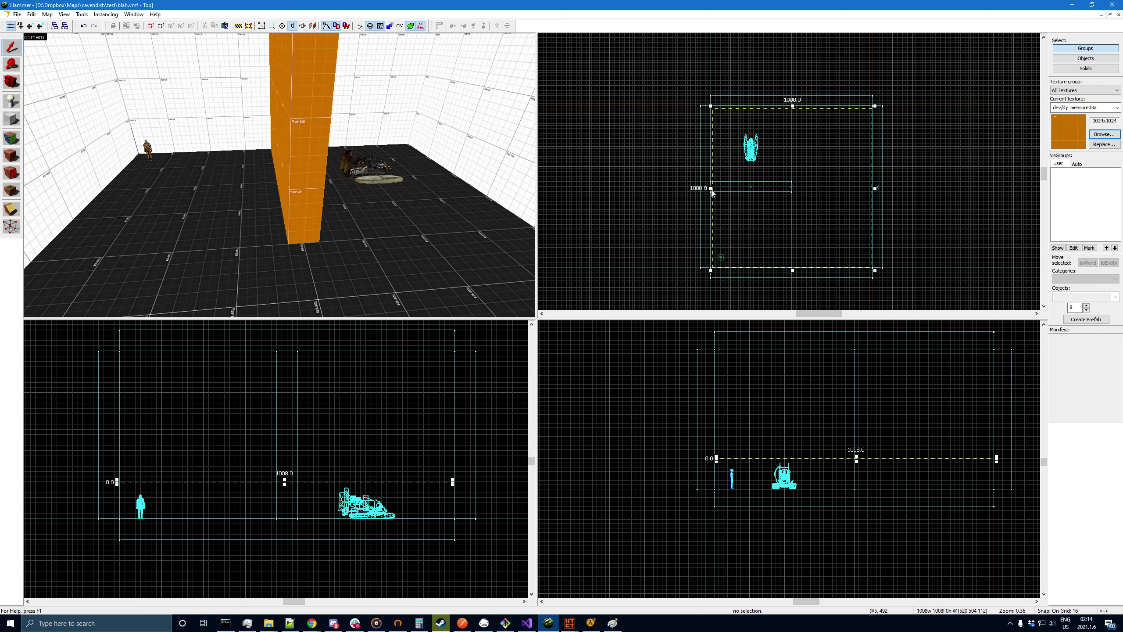
key("Escape")
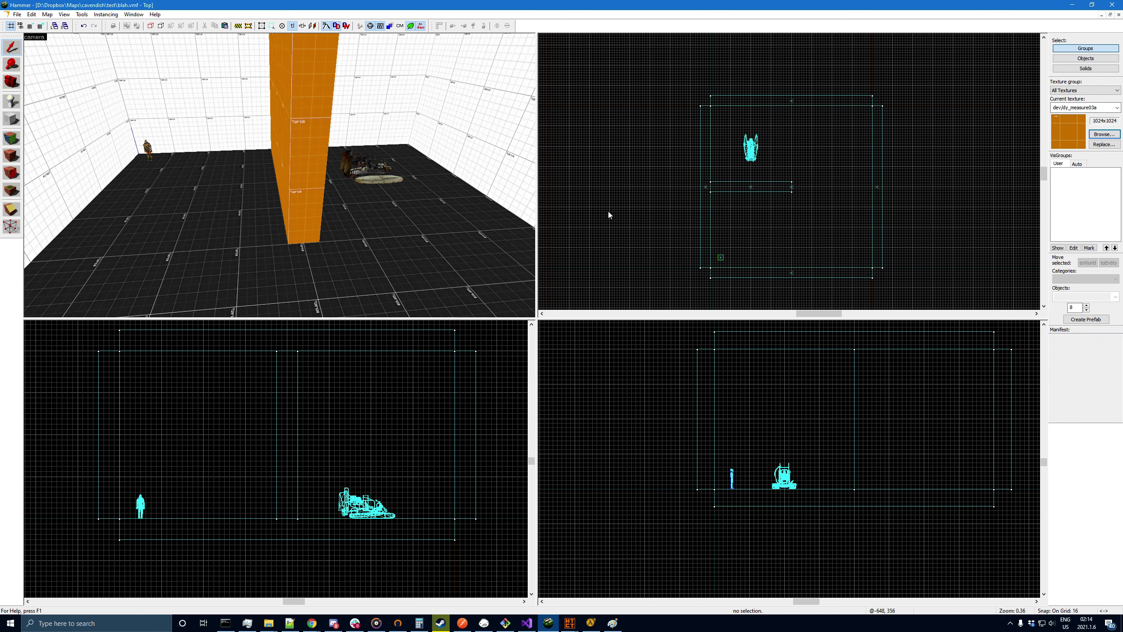
- Capture a rectangular screen snip of Hammer's top view and paste it into Paint
left_click(1105, 626)
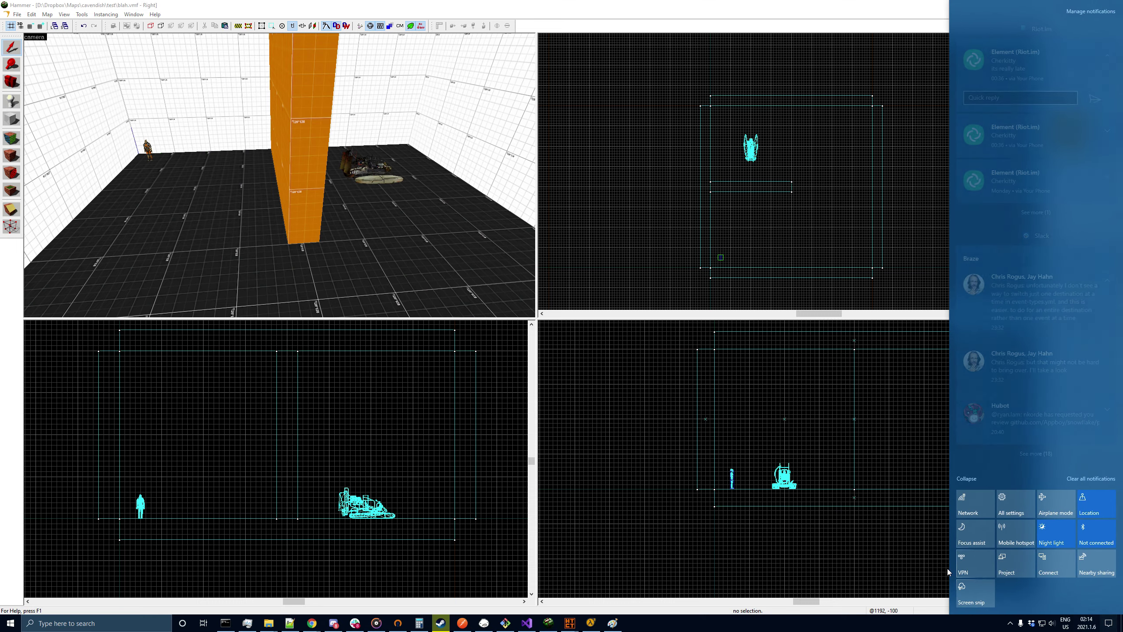
left_click(971, 596)
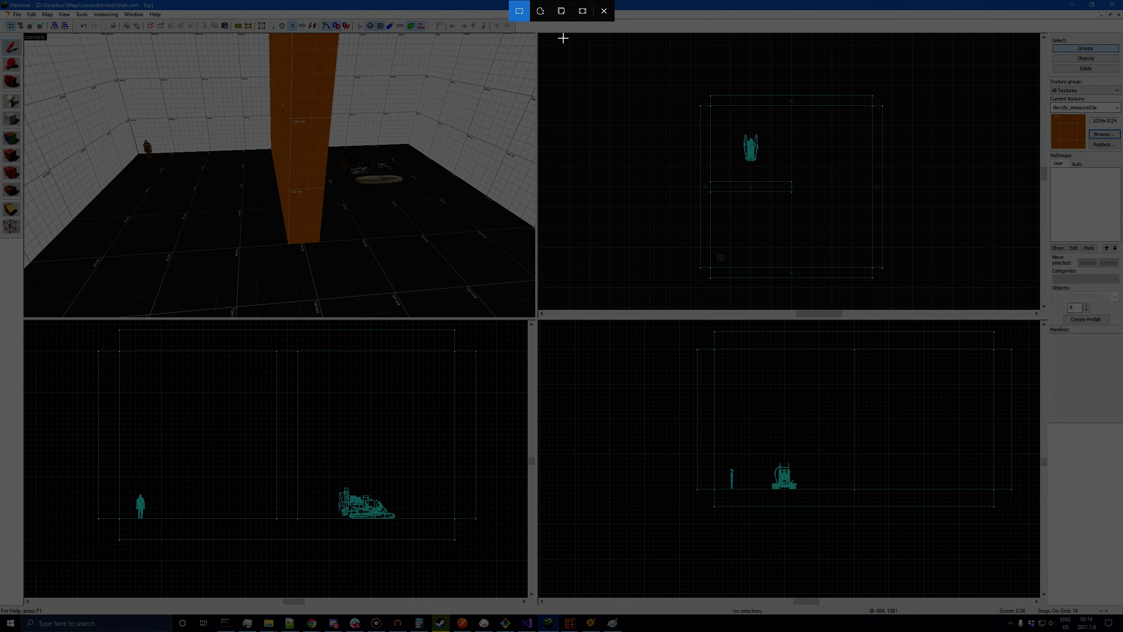
left_click_drag(542, 36, 1013, 306)
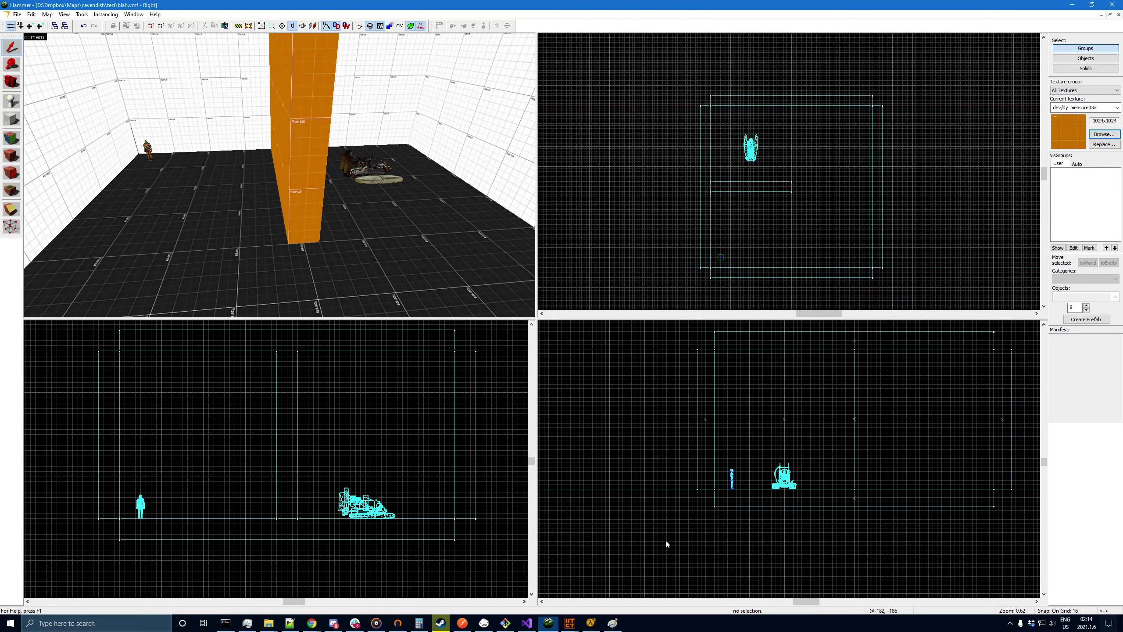
left_click(613, 623)
key("ctrl+v")
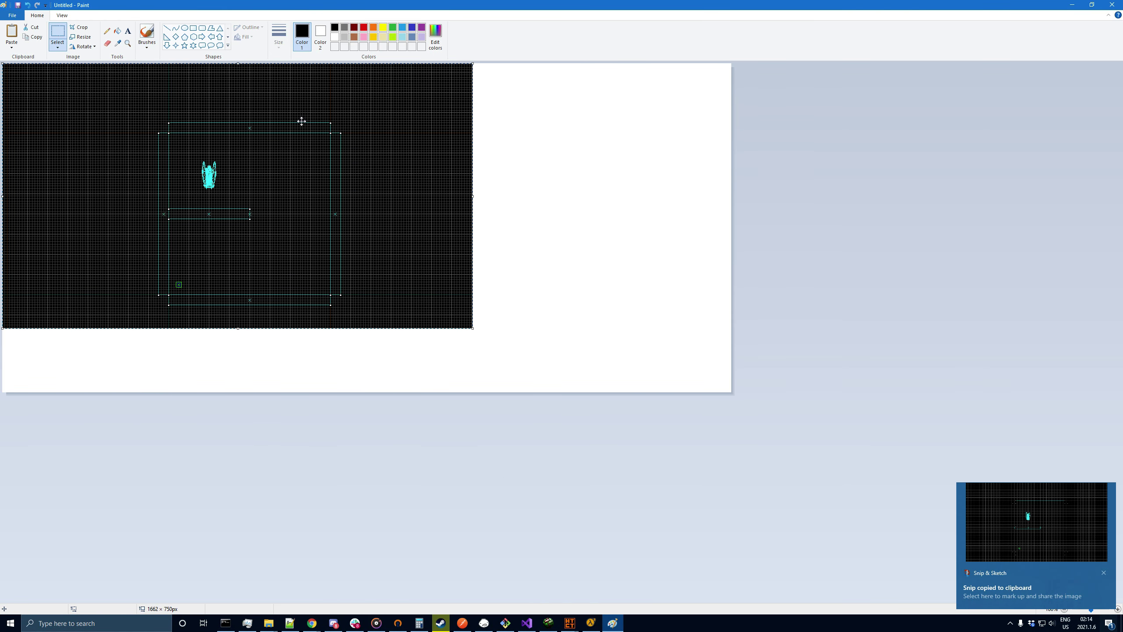
- Switch to the Compile Process log, highlight the BSP stage output for review, and return to the Paint canvas
left_click(569, 623)
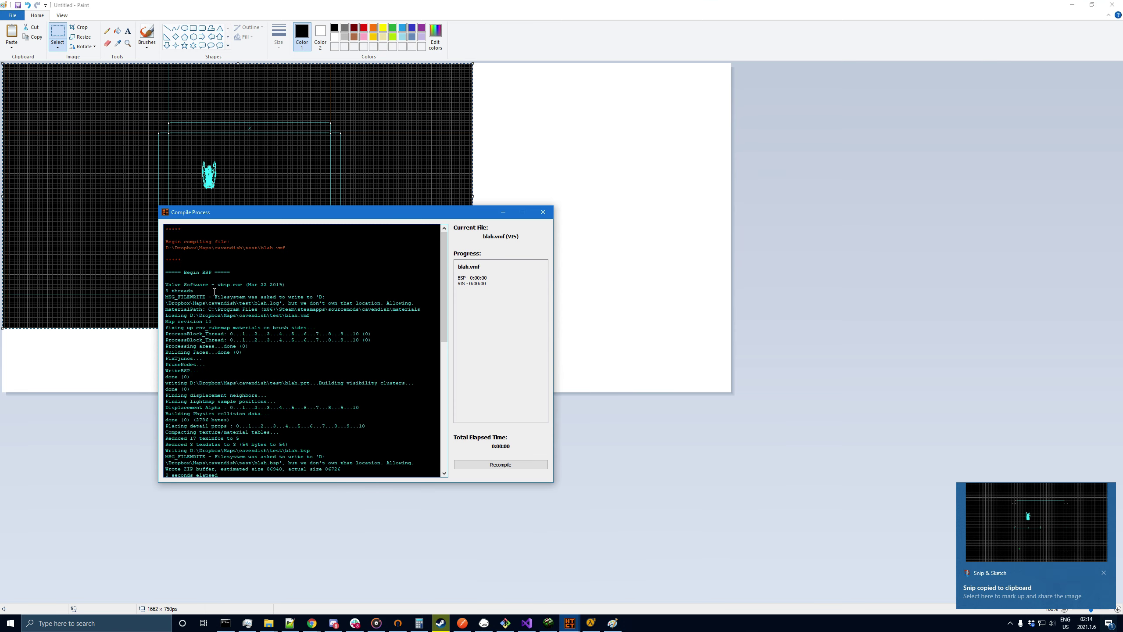
left_click_drag(166, 277, 326, 401)
left_click(327, 402)
left_click(579, 5)
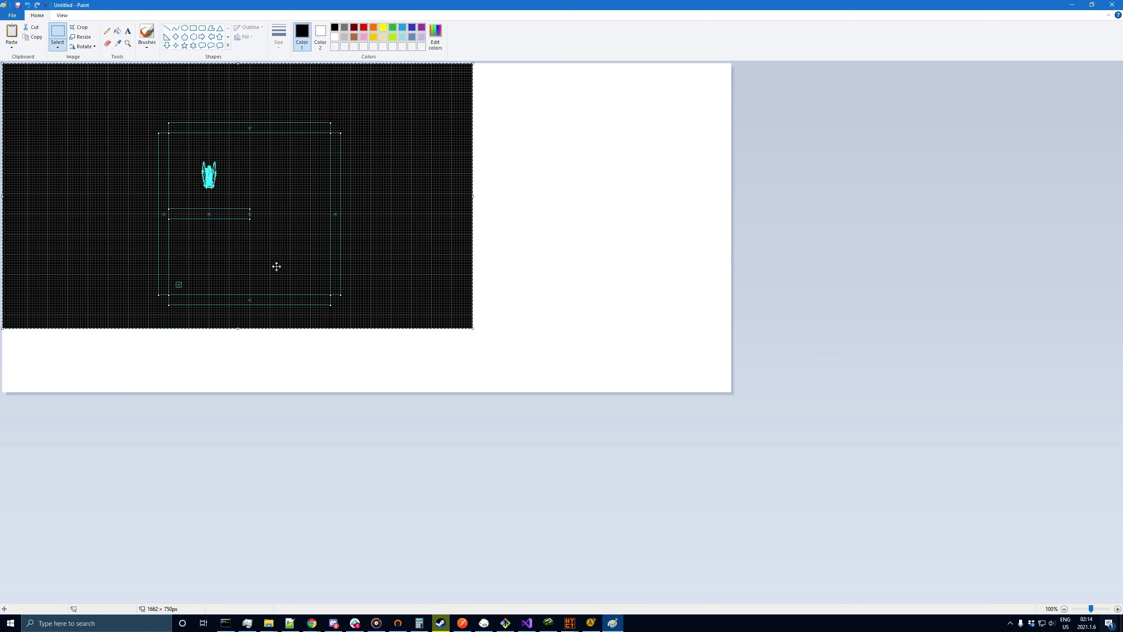
- Draw a vertical indigo line about 378 px long through the room's middle, passing the partition's free end
left_click(413, 29)
left_click(167, 28)
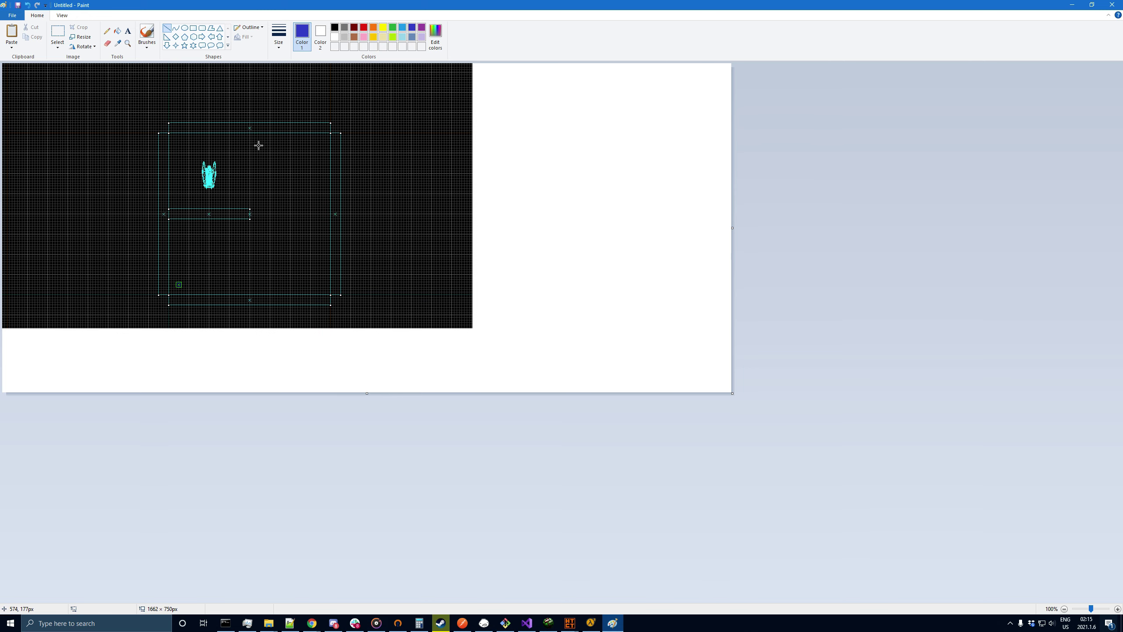
left_click_drag(250, 133, 255, 303)
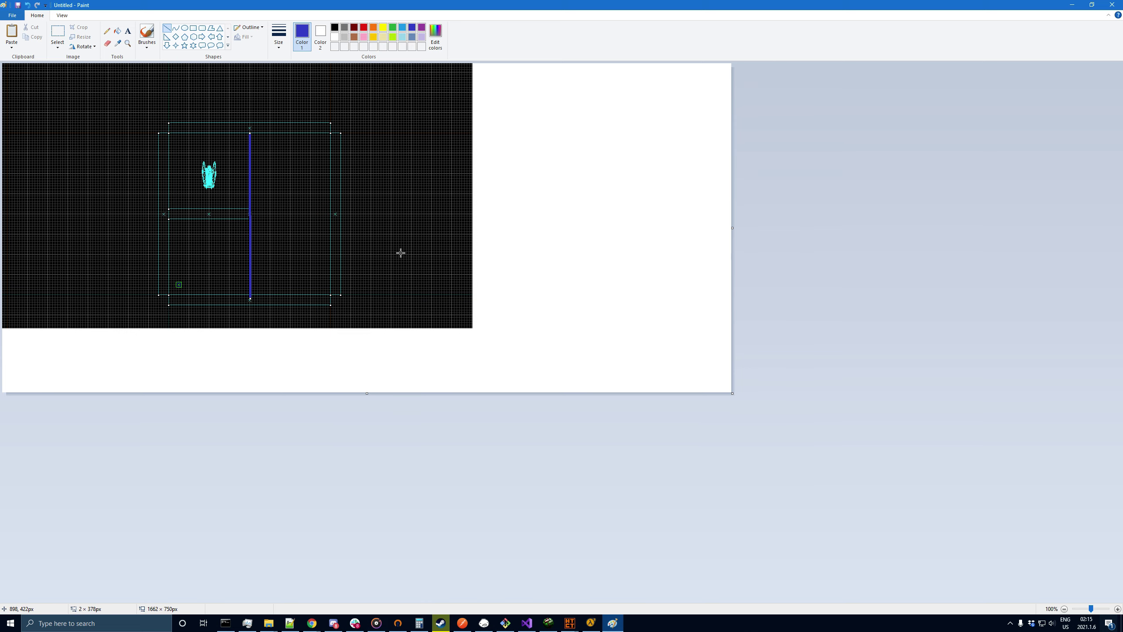
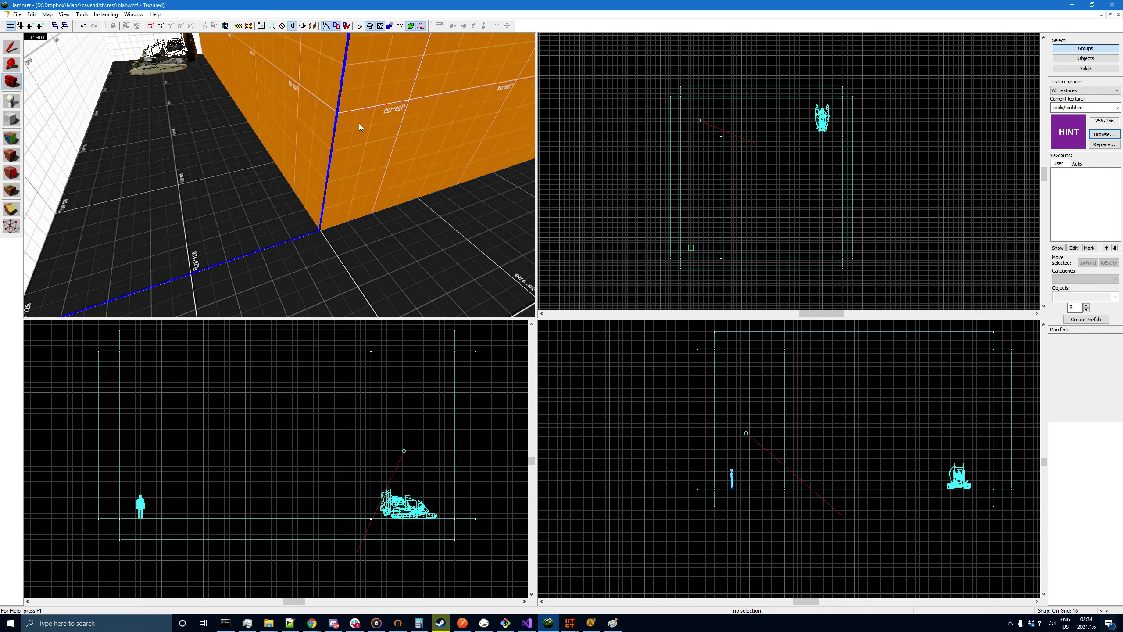
- Examine in Hammer's 3D view the blue portal lines that meet the orange block's corner, from several positions around the corridor
key("z")
key("d")
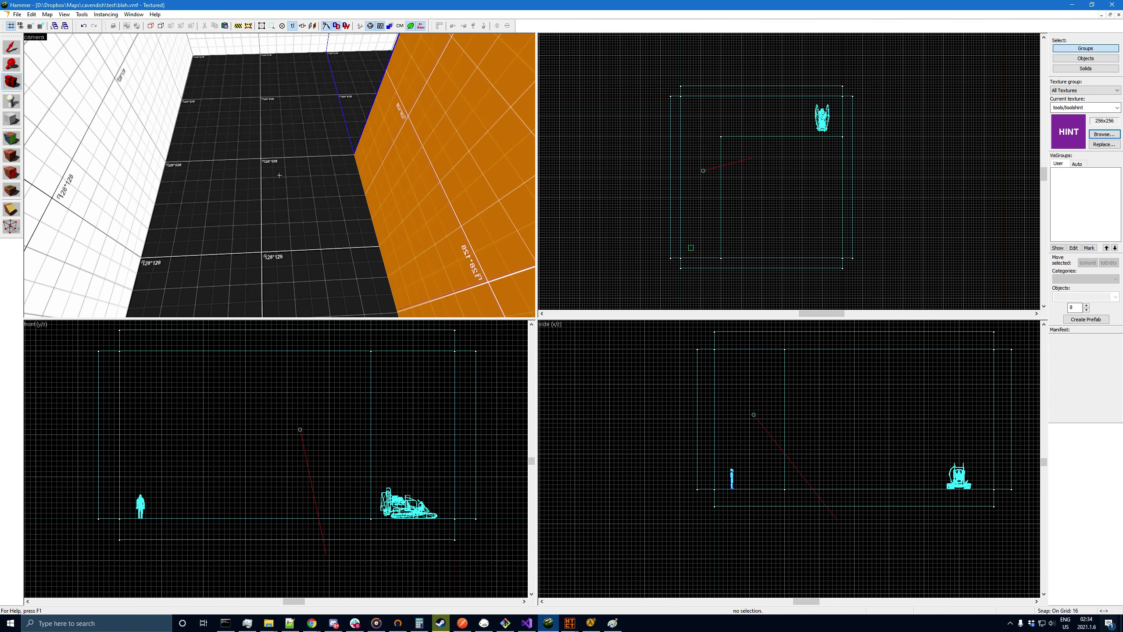
key("z")
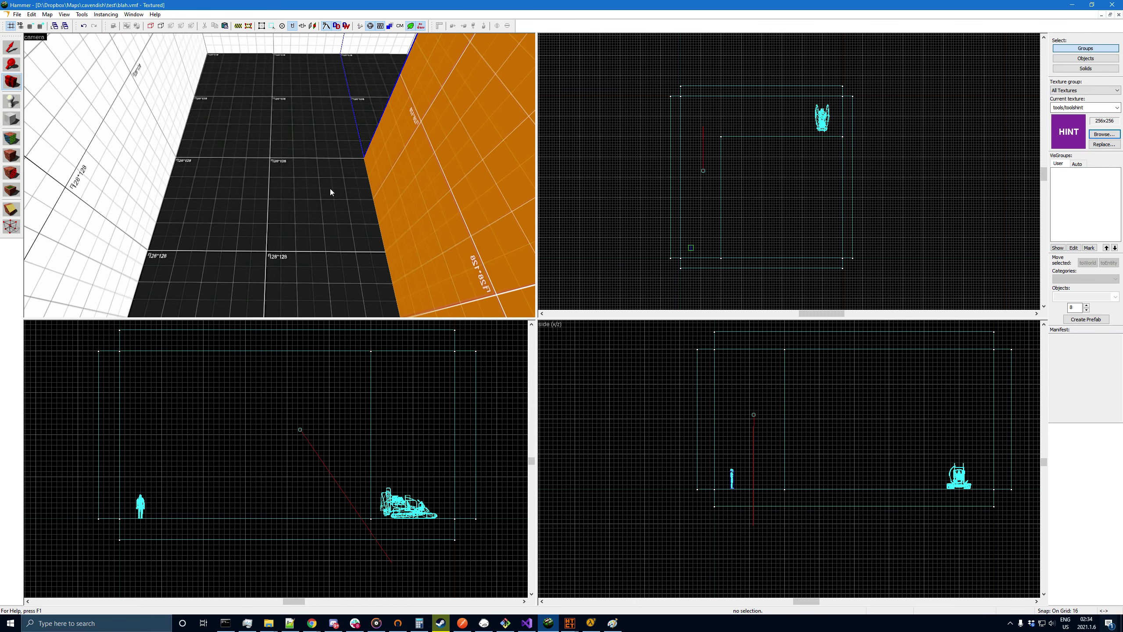
key("z")
key("a")
key("s")
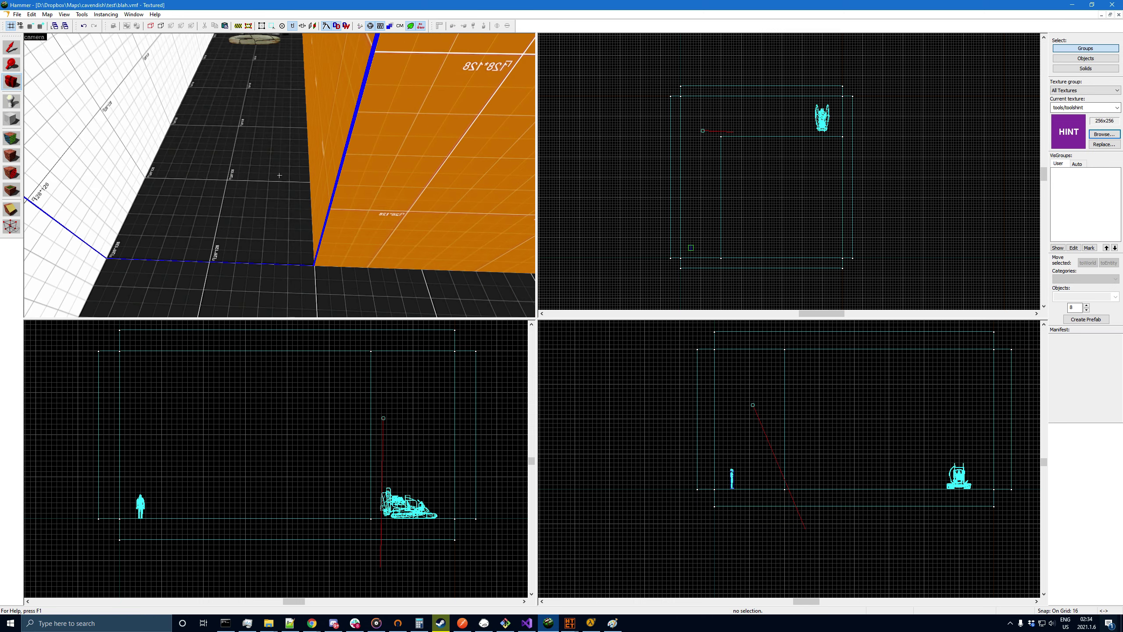
key("z")
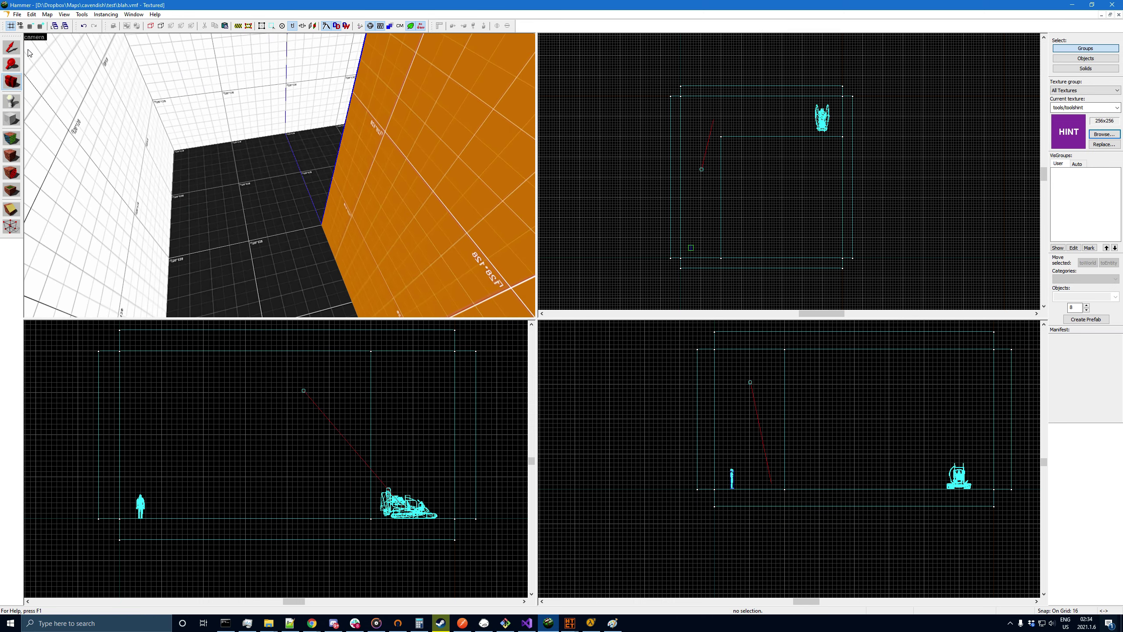
left_click(11, 47)
left_click(10, 120)
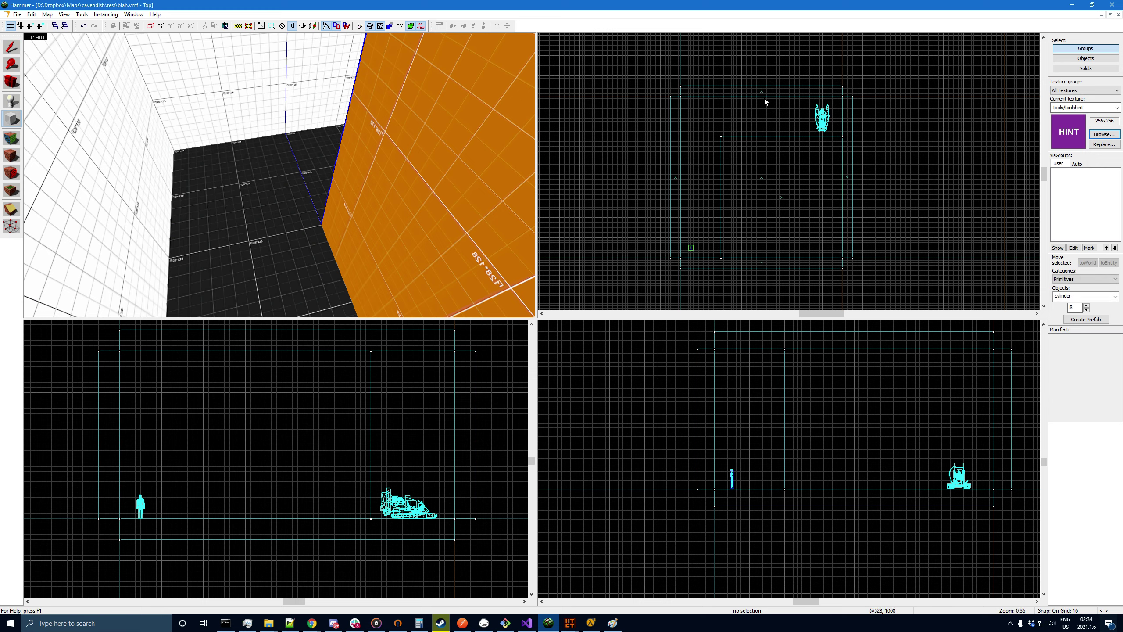
scroll(707, 96, "up", 3)
left_click_drag(648, 88, 735, 169)
key("Return")
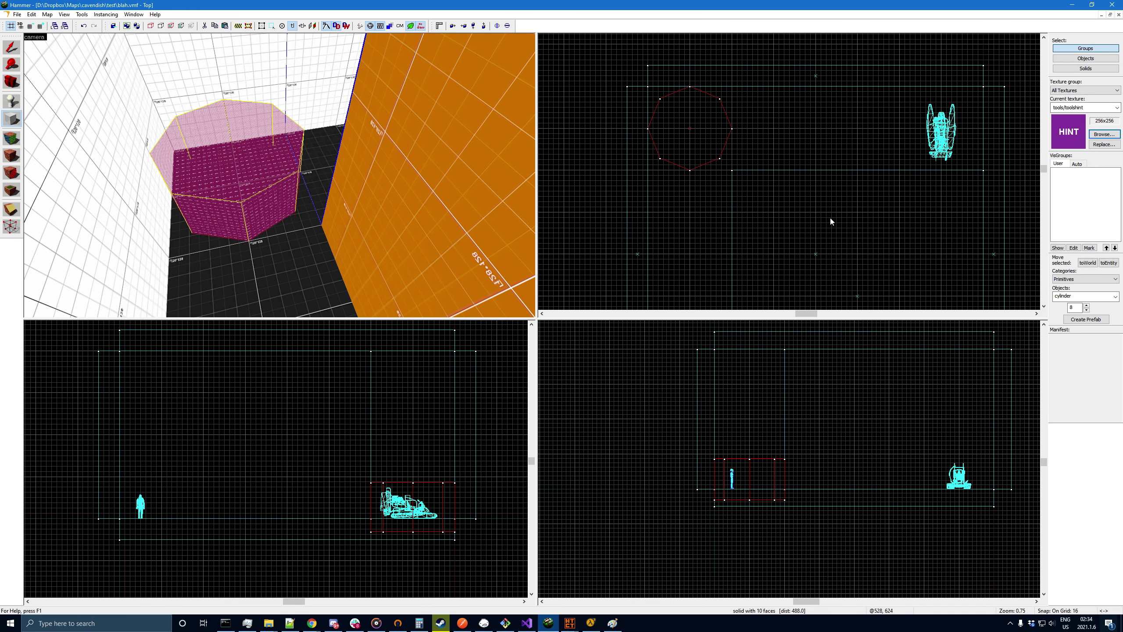
key("ctrl+z")
- Create a 256 × 256 hint-textured block primitive in the outer corner where the two corridors meet
left_click(1115, 296)
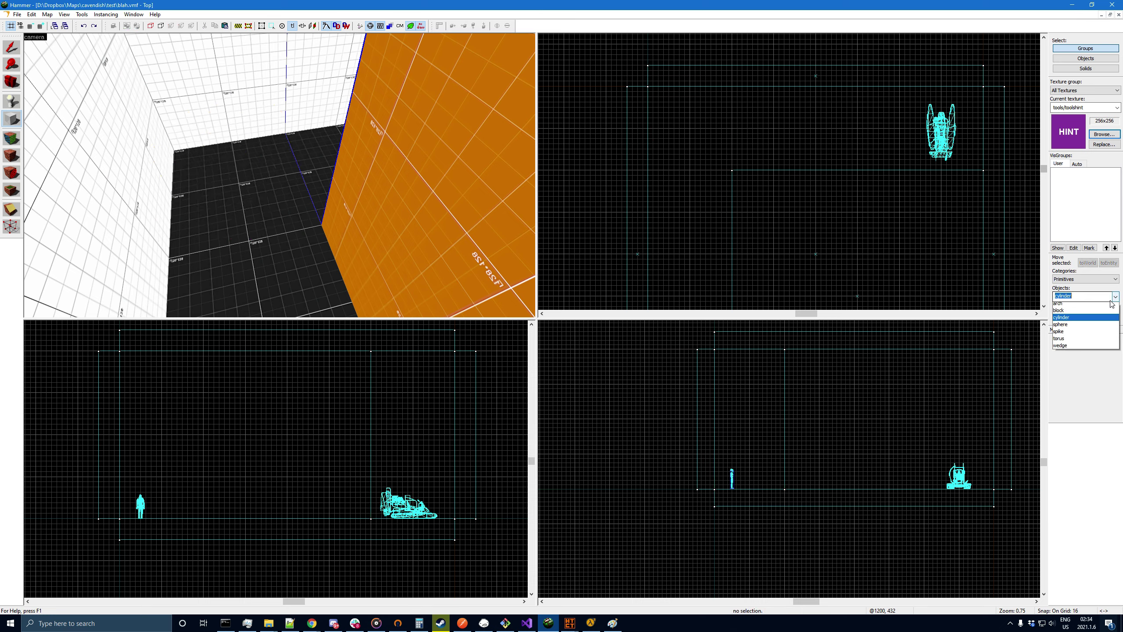
left_click(1084, 313)
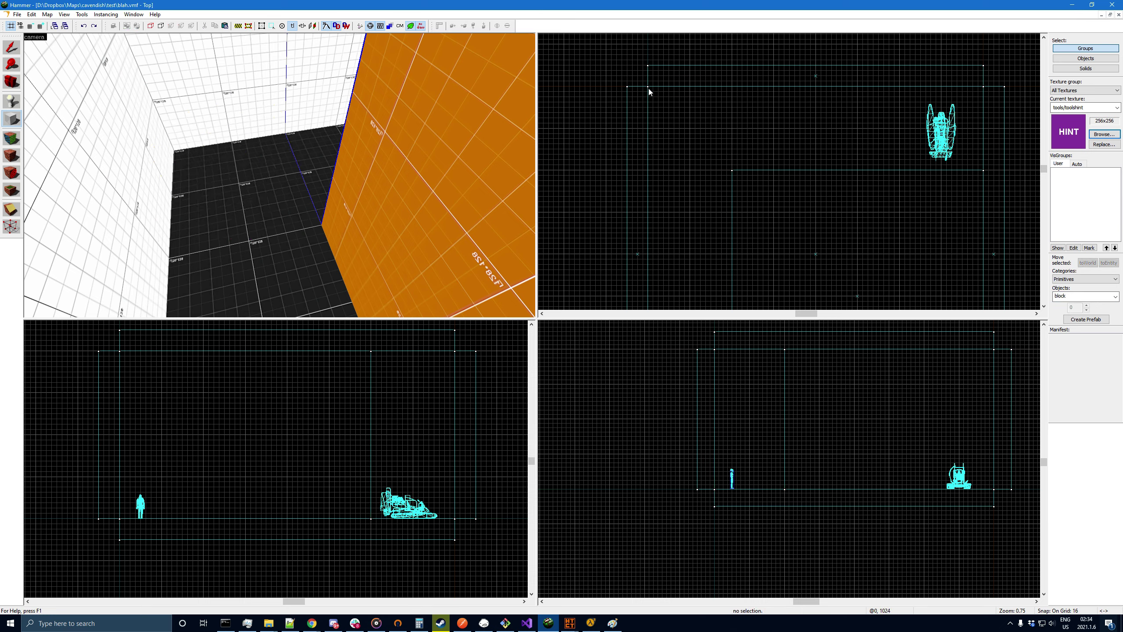
left_click_drag(648, 88, 736, 172)
key("Return")
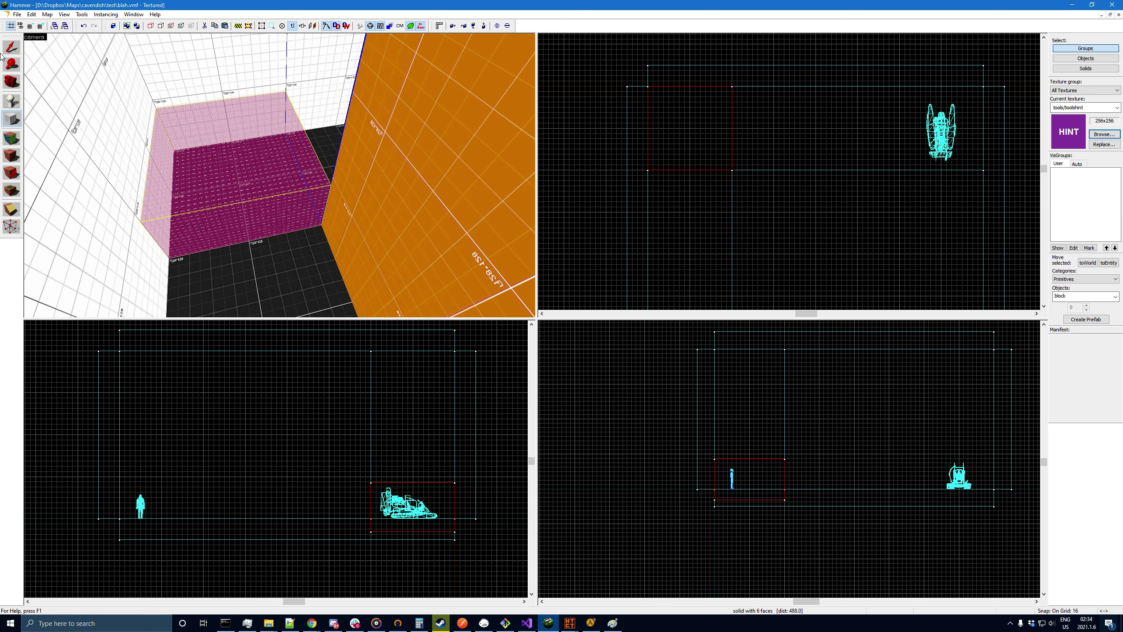
- Select the new block and change its texture to tools/toolsskip
left_click(10, 48)
left_click(1098, 108)
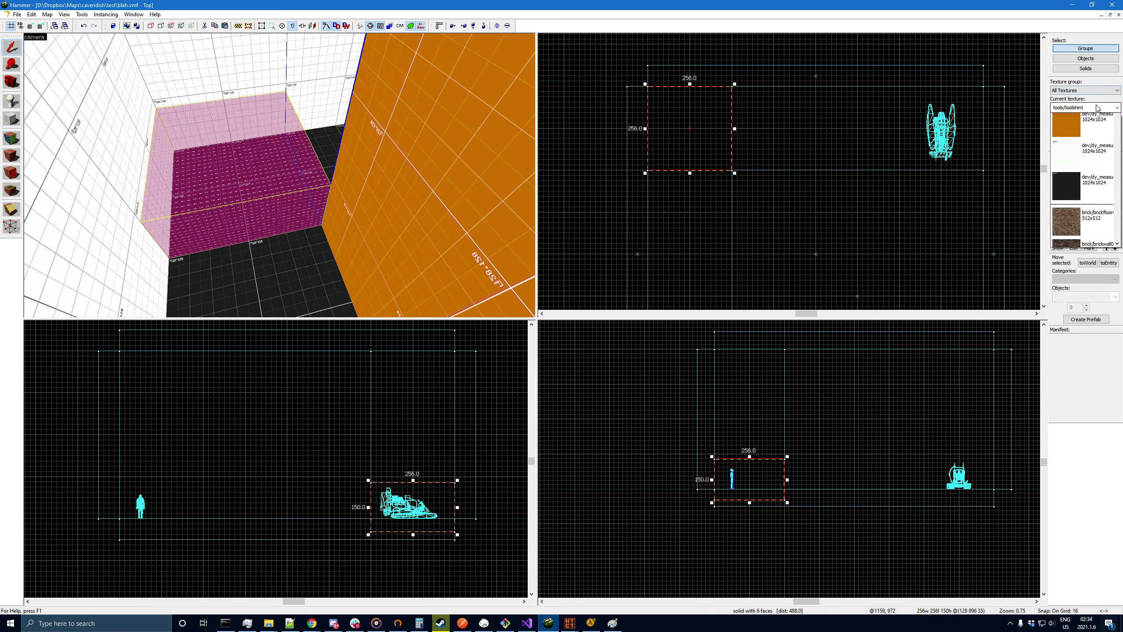
scroll(1088, 155, "up", 2)
left_click(1078, 153)
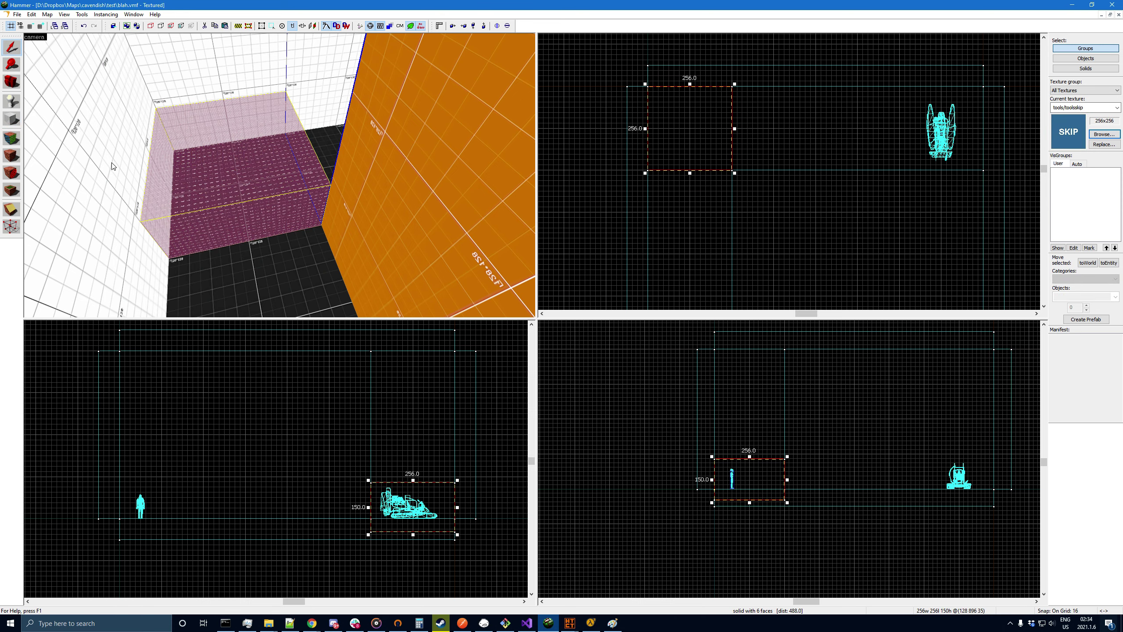
- Clip the skip block diagonally between opposite corners in the top view, keeping only the half against the room's outer corner
left_click(8, 208)
scroll(654, 168, "up", 4)
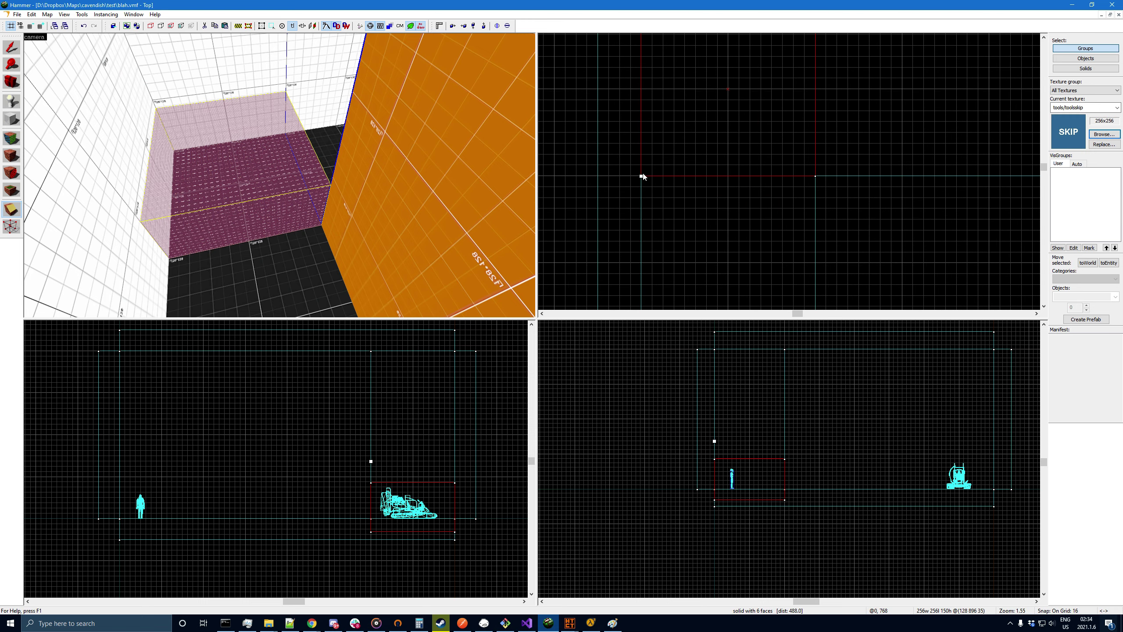
left_click_drag(642, 176, 631, 196)
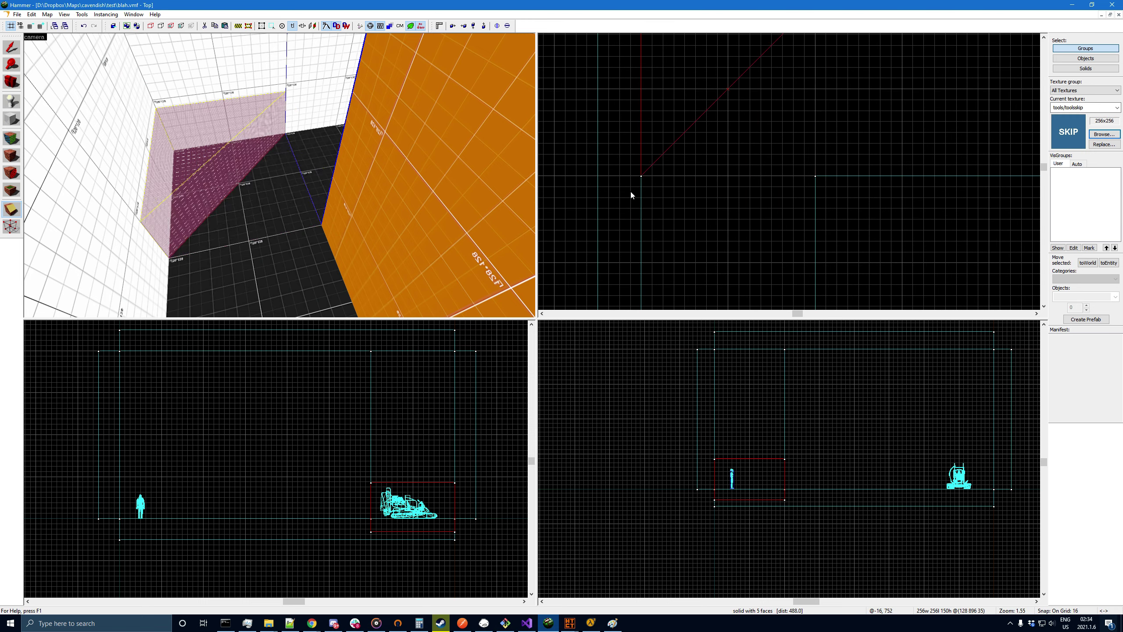
- Apply the tools/toolshint texture to the wedge's diagonal face only, keeping skip on its other faces
left_click(9, 141)
left_click(621, 317)
left_click(546, 374)
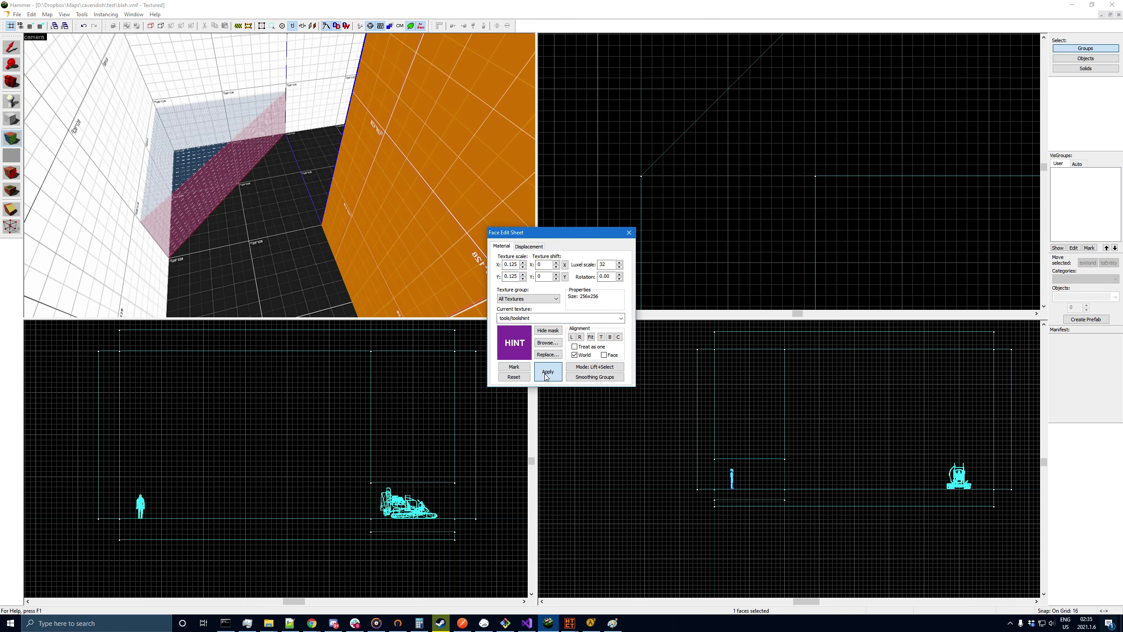
left_click(546, 373)
- Enlarge the wedge to 512 × 512 in the top view so its diagonal face passes through the orange block's corner
left_click(12, 48)
left_click(245, 141)
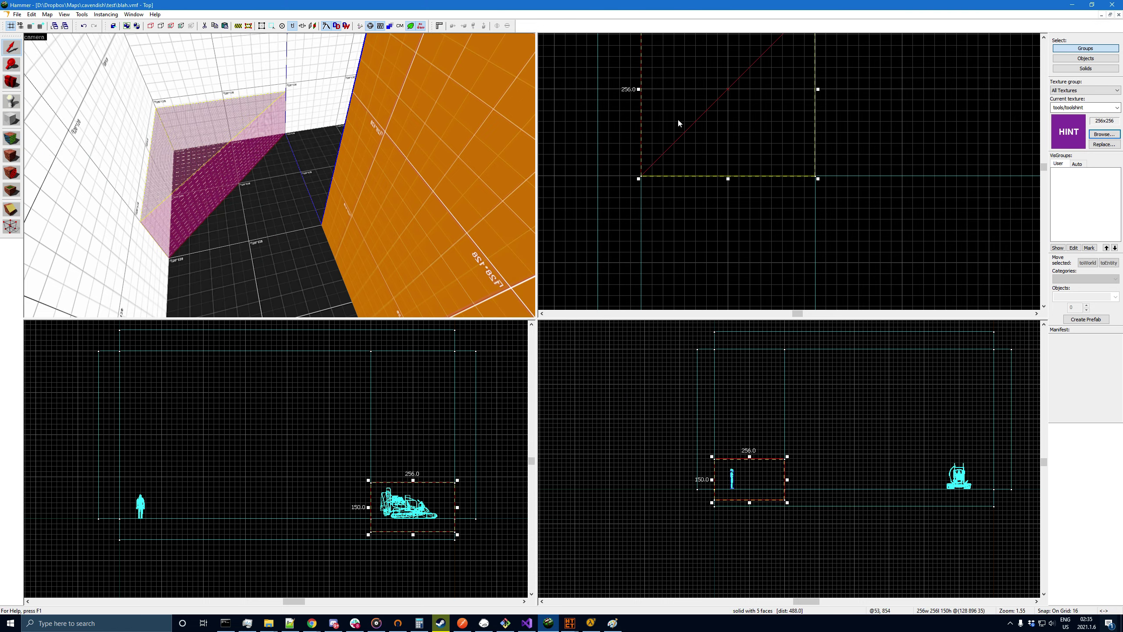
scroll(700, 121, "down", 2)
left_click_drag(735, 163, 800, 232)
left_click(843, 232)
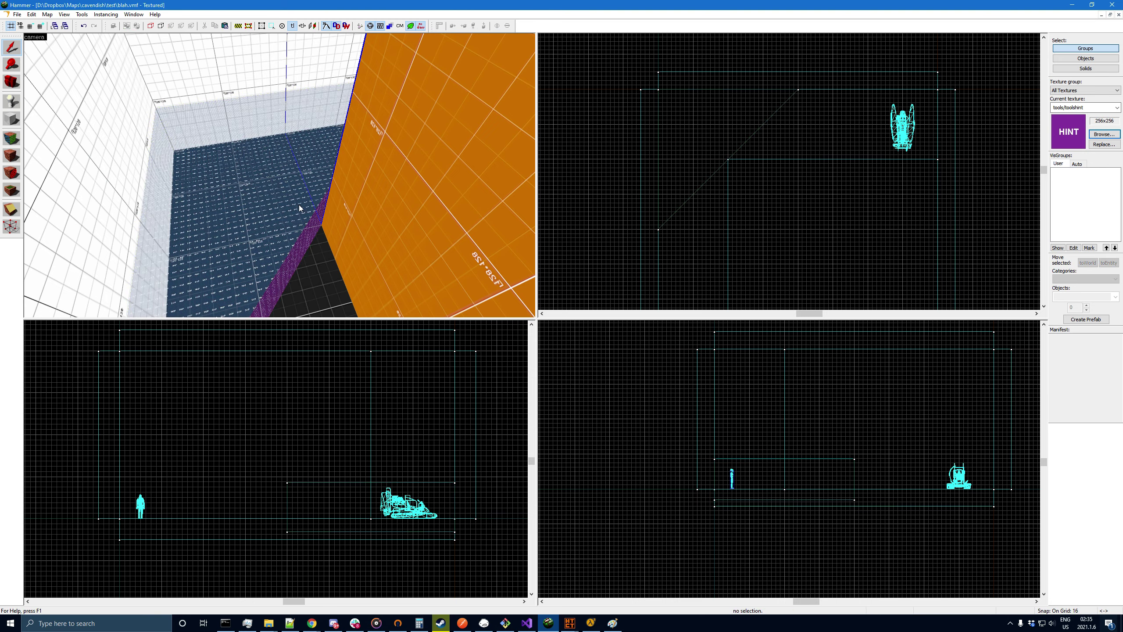
- Stretch the wedge vertically to fill the corridor from floor to ceiling, and deselect it
left_click(327, 199)
left_click_drag(371, 480, 371, 470)
left_click_drag(371, 535, 370, 520)
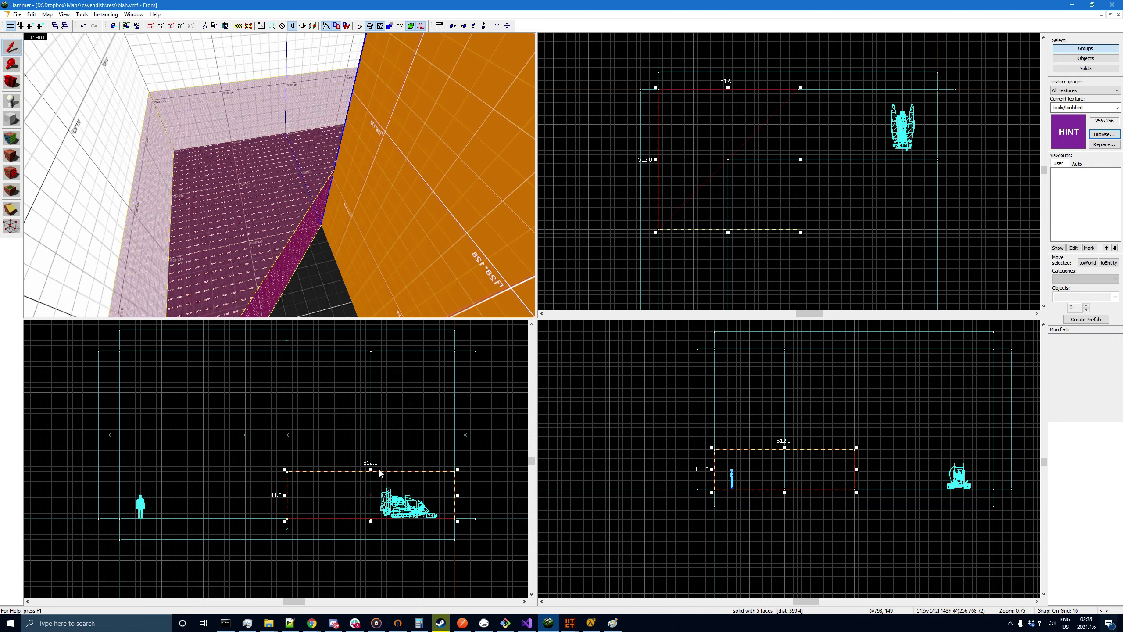
left_click_drag(370, 472, 388, 349)
left_click(486, 398)
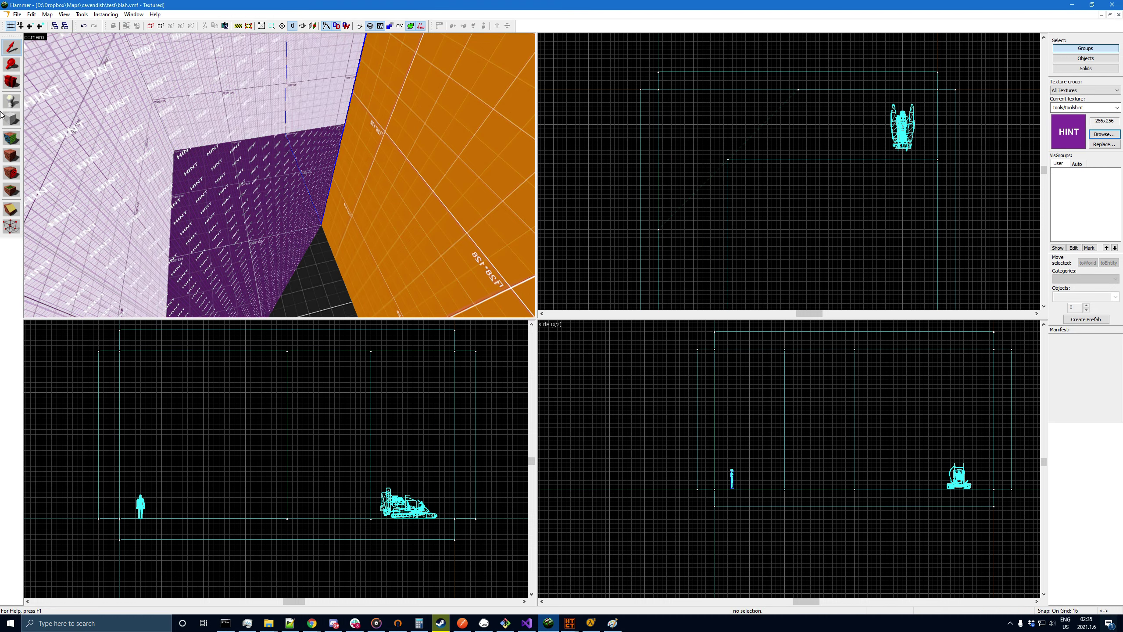
- Examine the hint brush's diagonal face in the 3D view and compare it with the purple division sketched in Paint
left_click(11, 81)
left_click_drag(177, 142, 279, 175)
key("w")
left_click_drag(337, 216, 274, 179)
key("s")
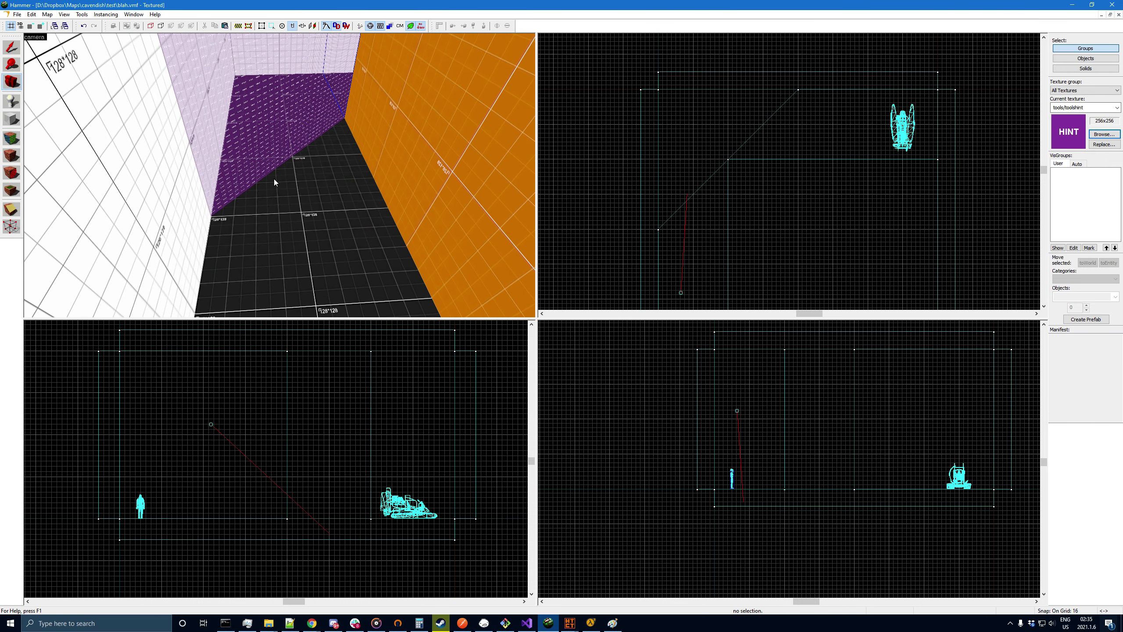
left_click(616, 621)
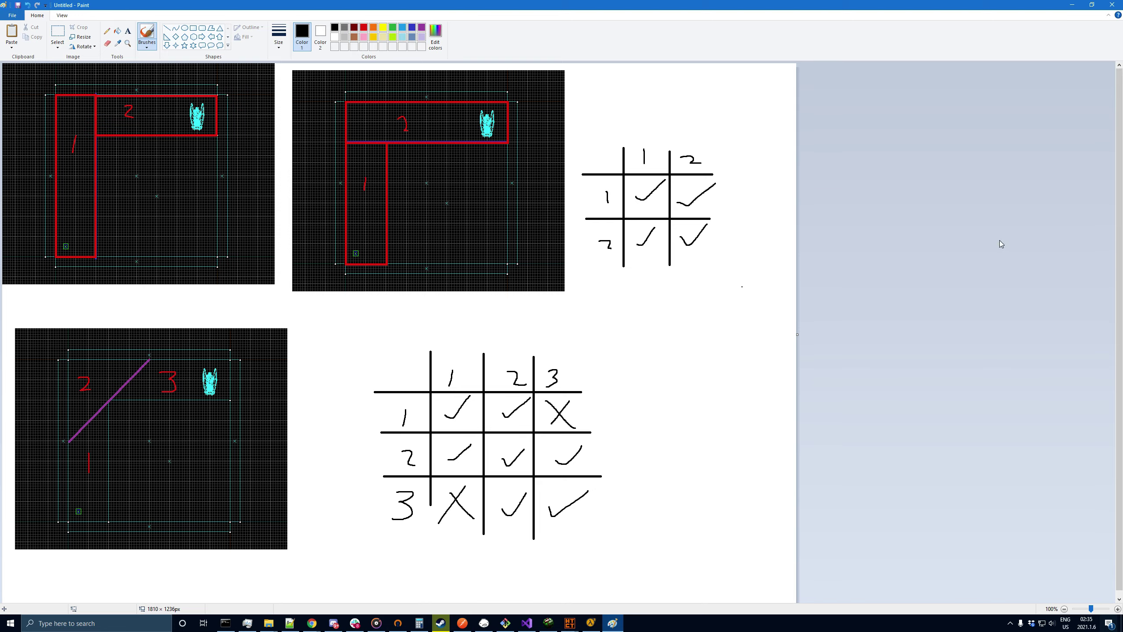
left_click(548, 623)
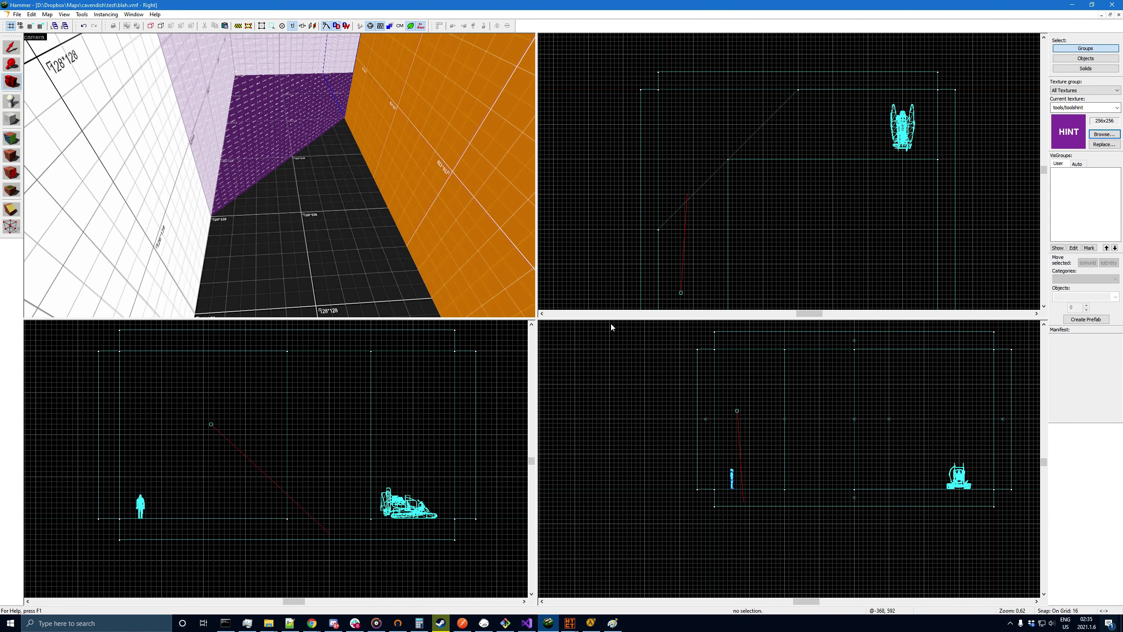
- Compile blah.vmf with the Fullbright preset in Hazard Team Compile Tool, and load the default portal file back in Hammer
left_click(570, 623)
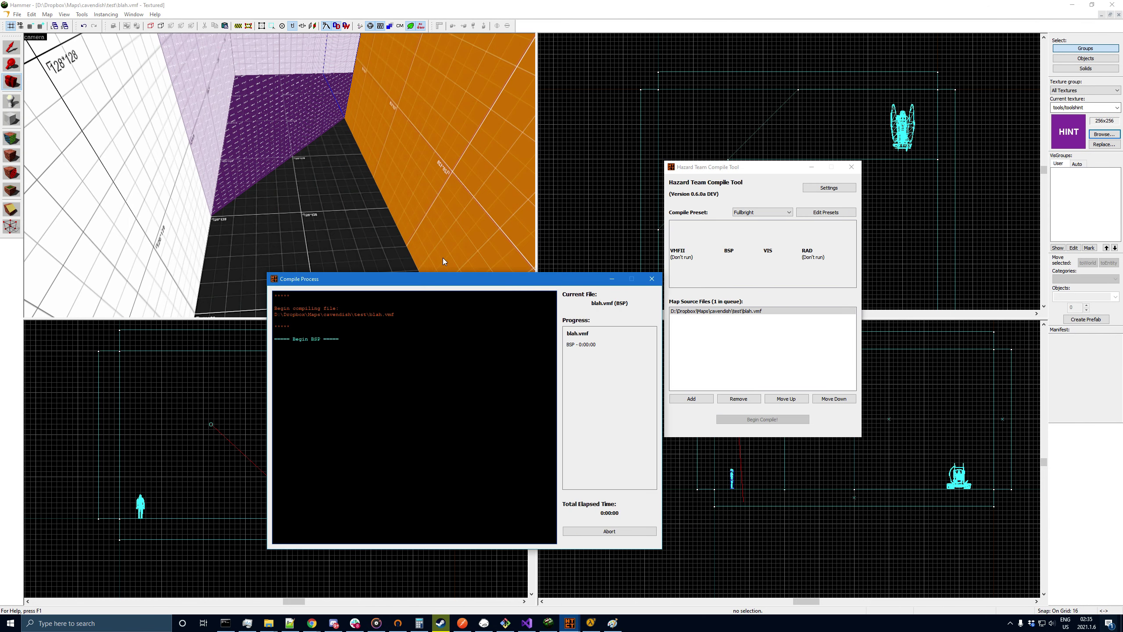
left_click(762, 419)
left_click(47, 14)
left_click(90, 138)
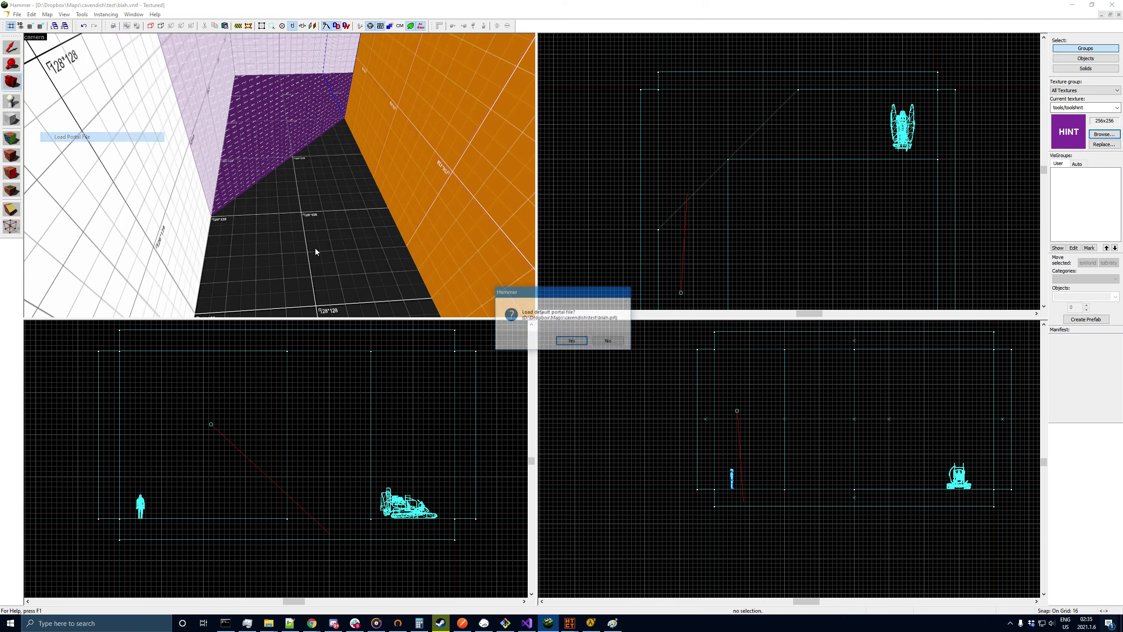
left_click(576, 342)
- Examine the blue portal outline along the hint brush's diagonal face from both sides of the corridor
key("z")
key("w")
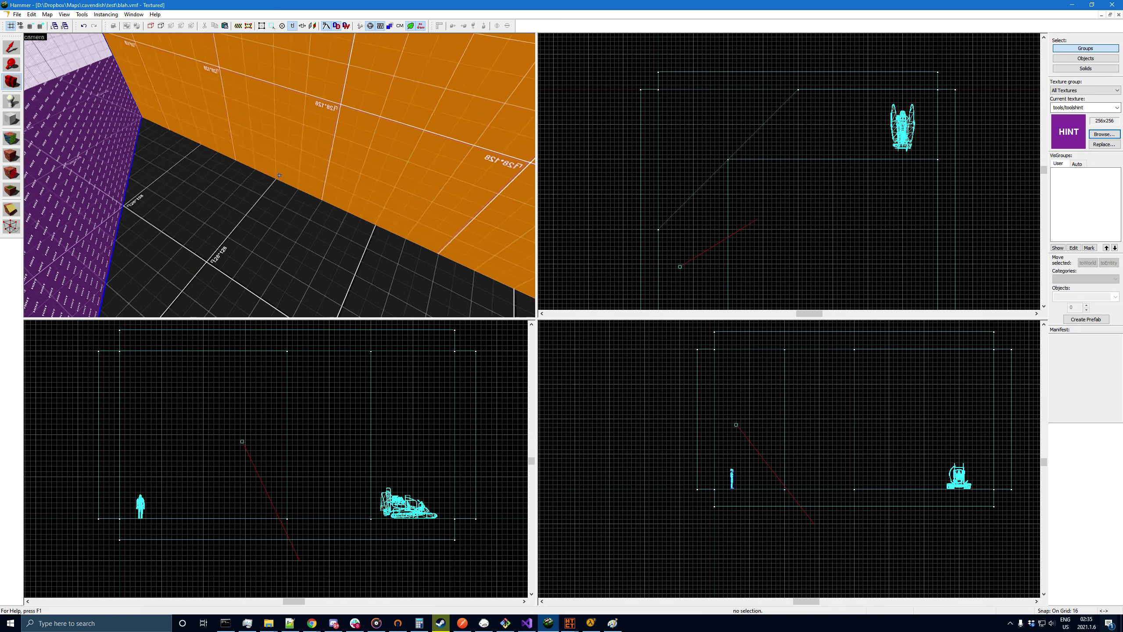
key("a")
key("d")
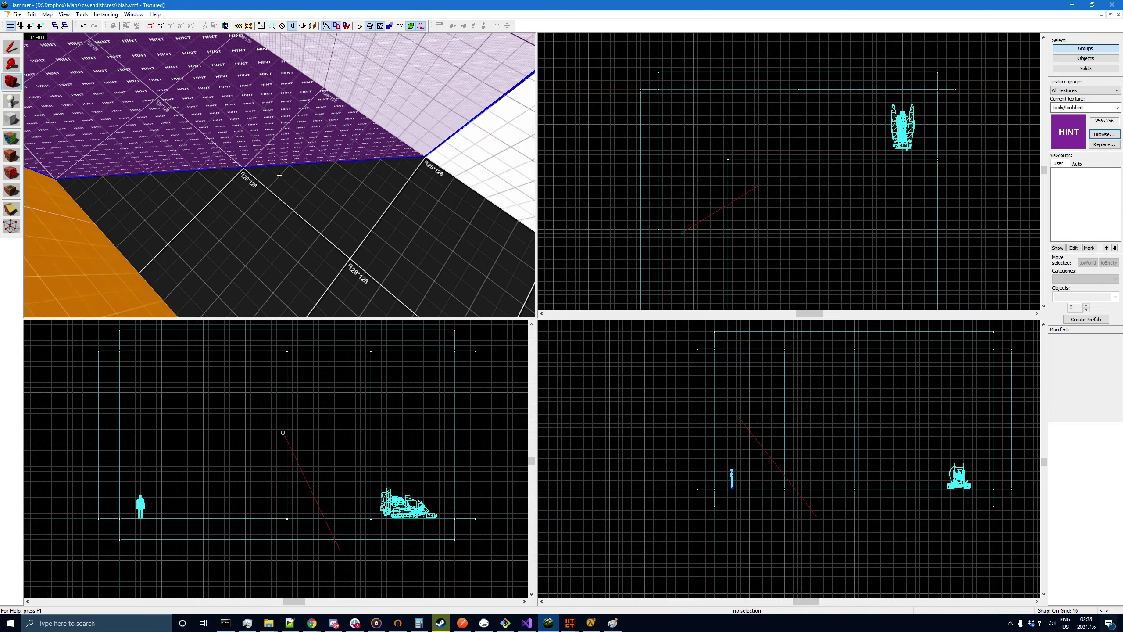
key("a")
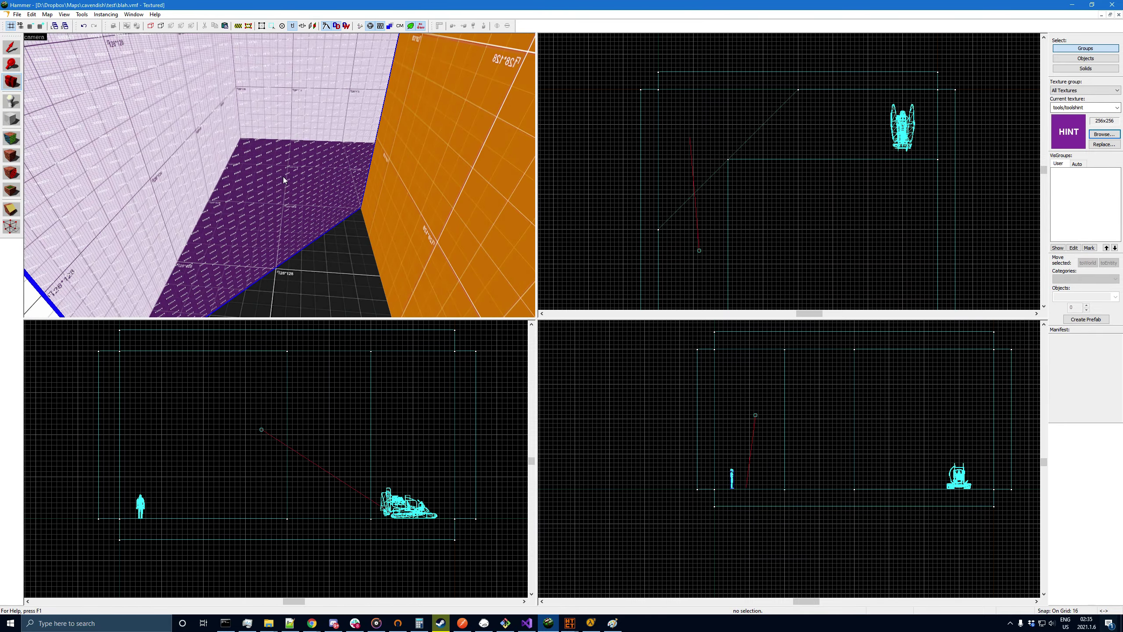
left_click(11, 47)
- Switch to the Project Cavendish game and walk along the first corridor to the corner, checking when the bulldozer wireframe is drawn
left_click(591, 623)
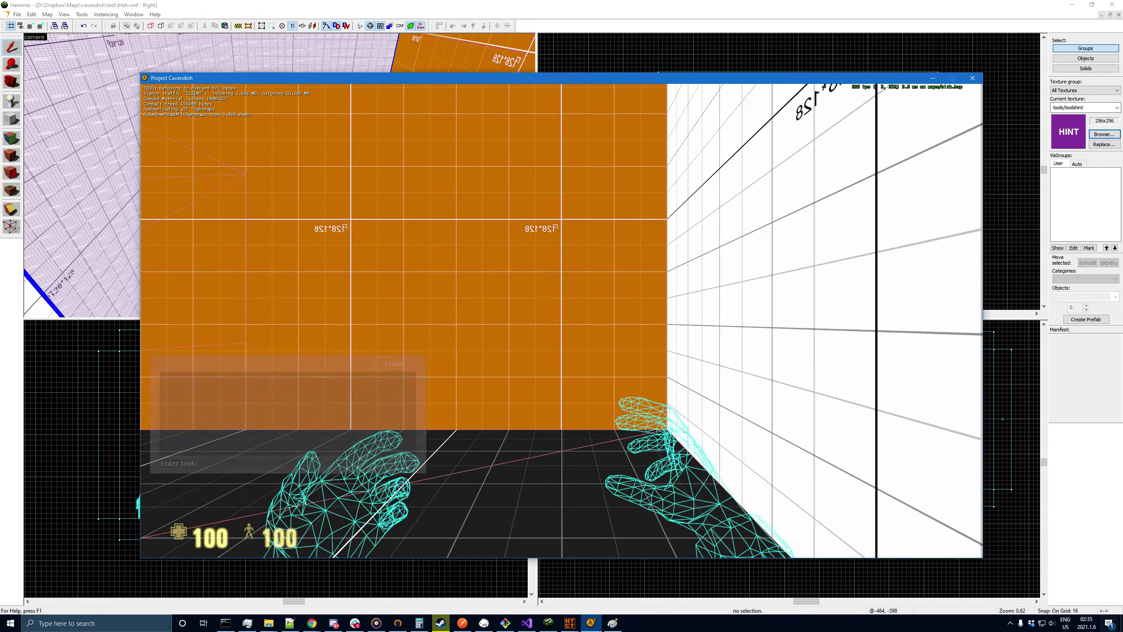
key("w")
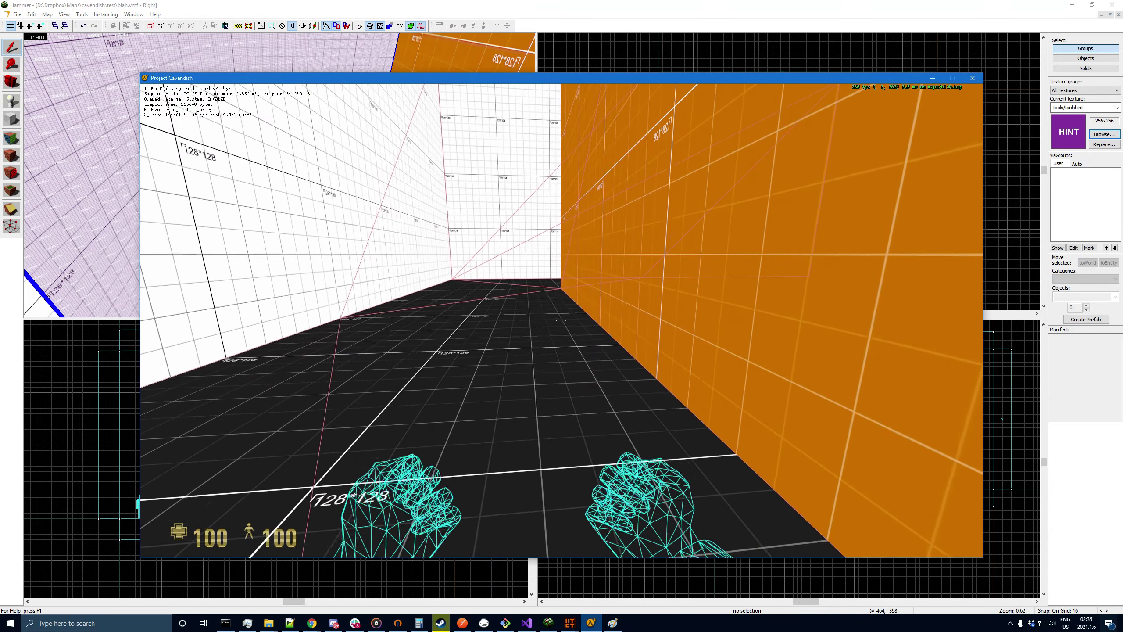
key("a")
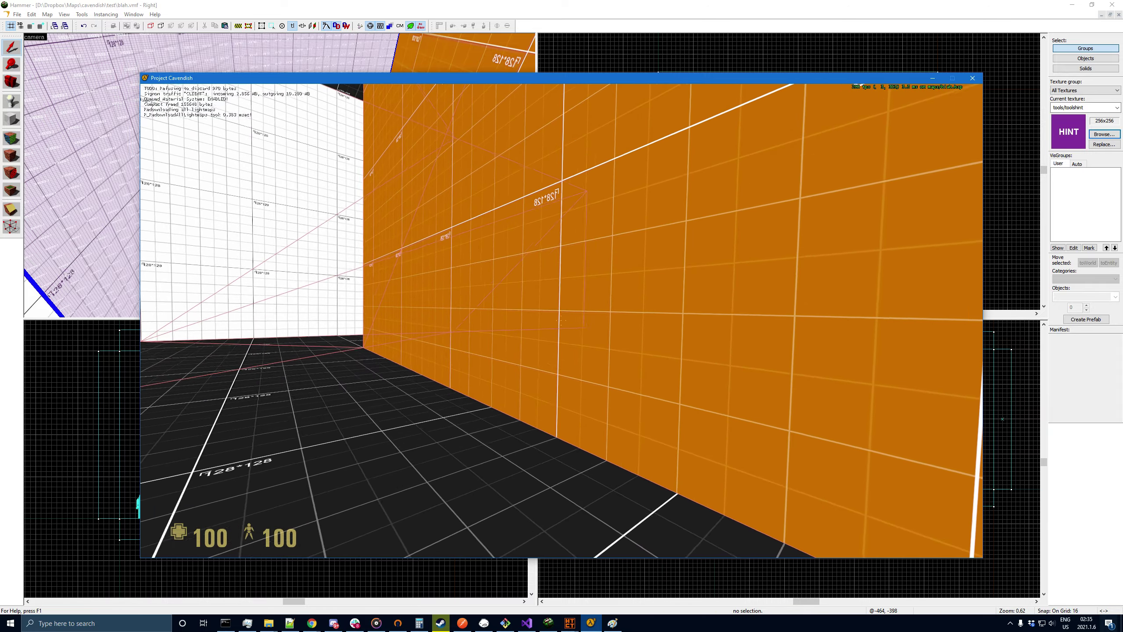
key("w")
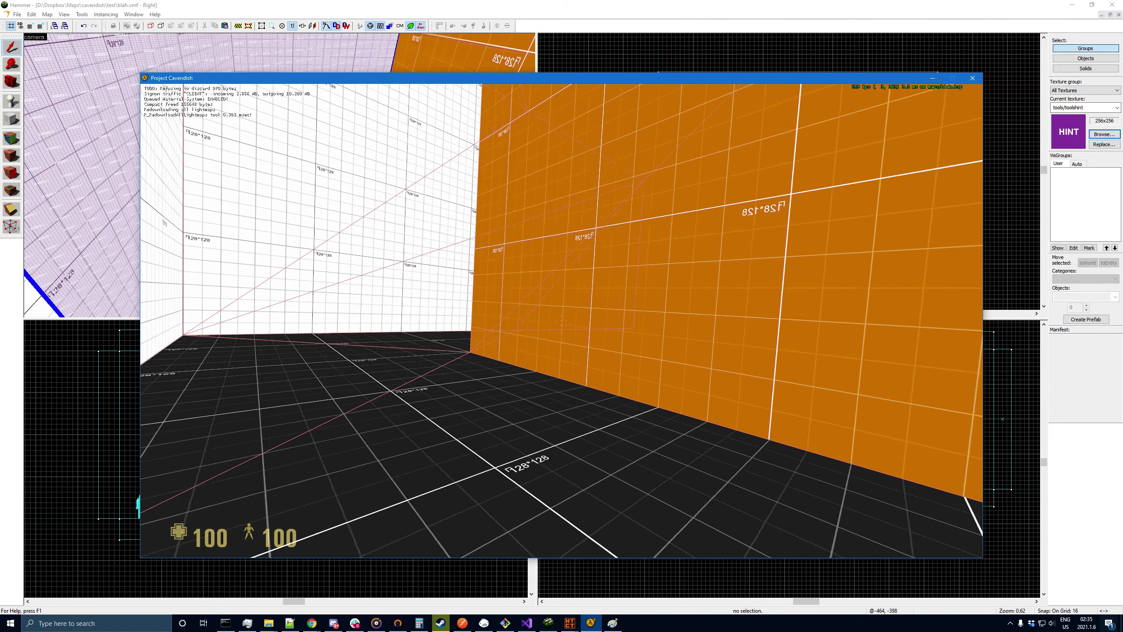
key("a")
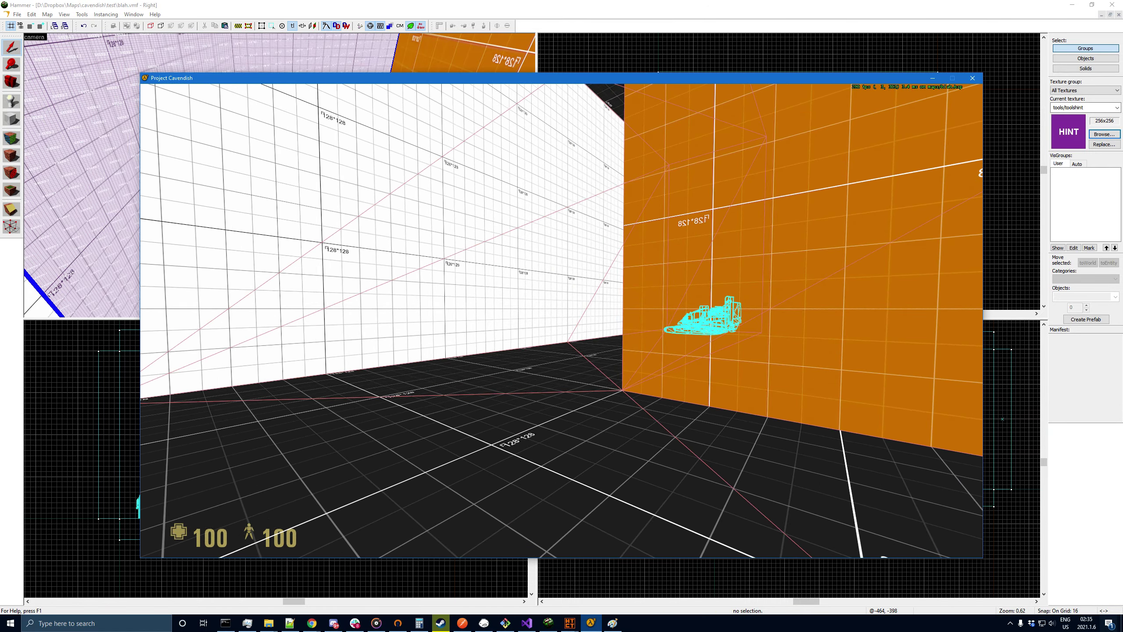
key("a")
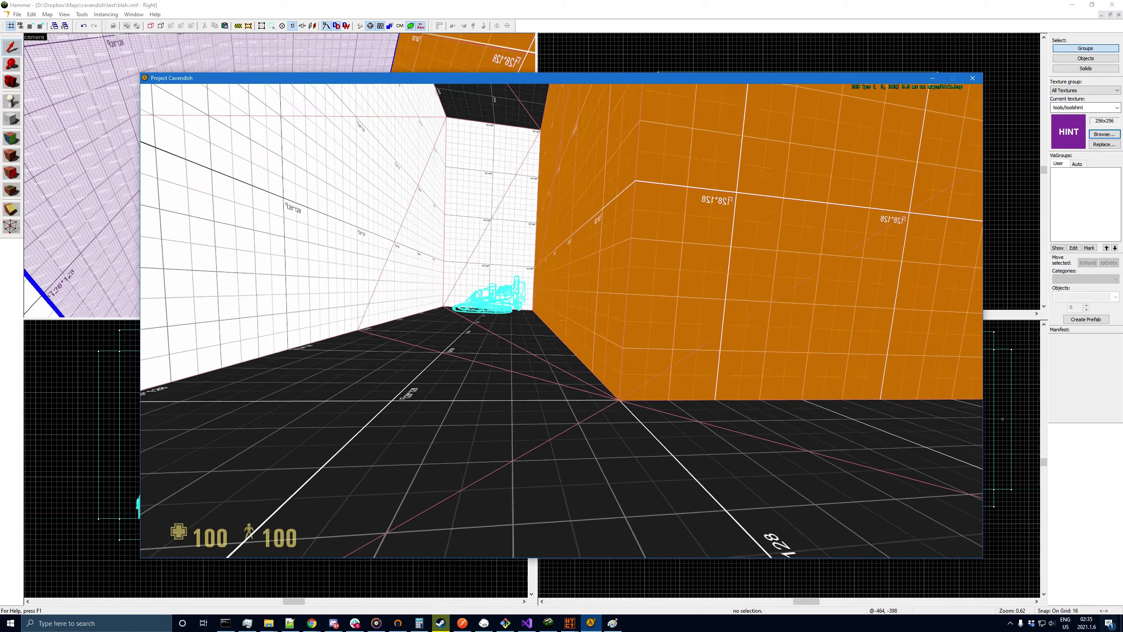
- Strafe back and forth across the diagonal hint boundary beside the orange corner to test when the bulldozer model is rendered
key("d")
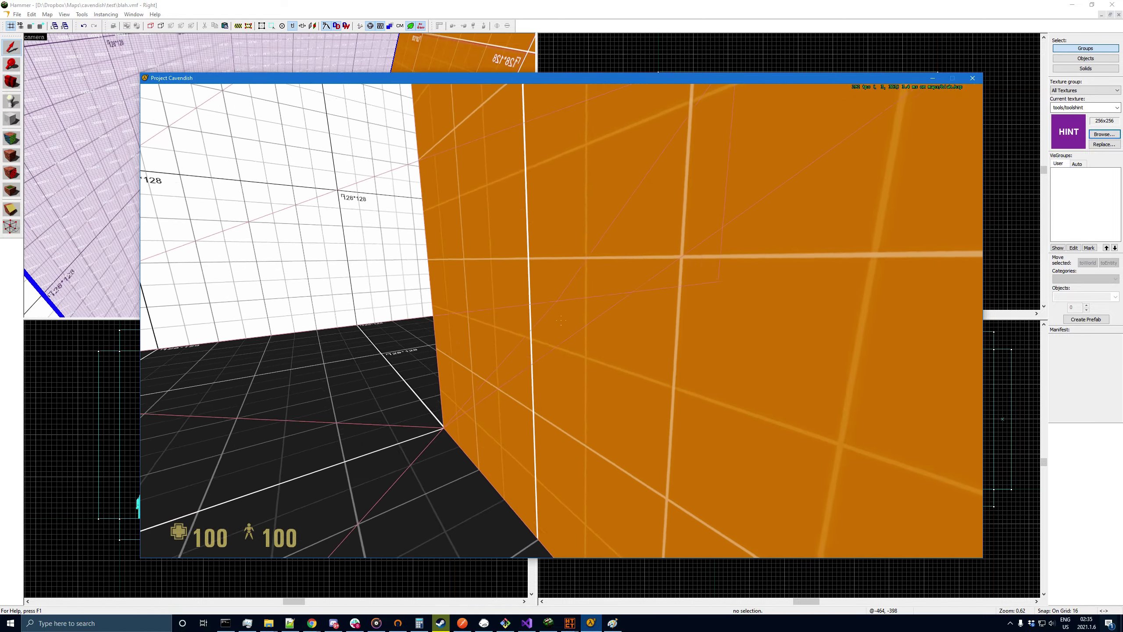
key("a")
key("d")
key("a")
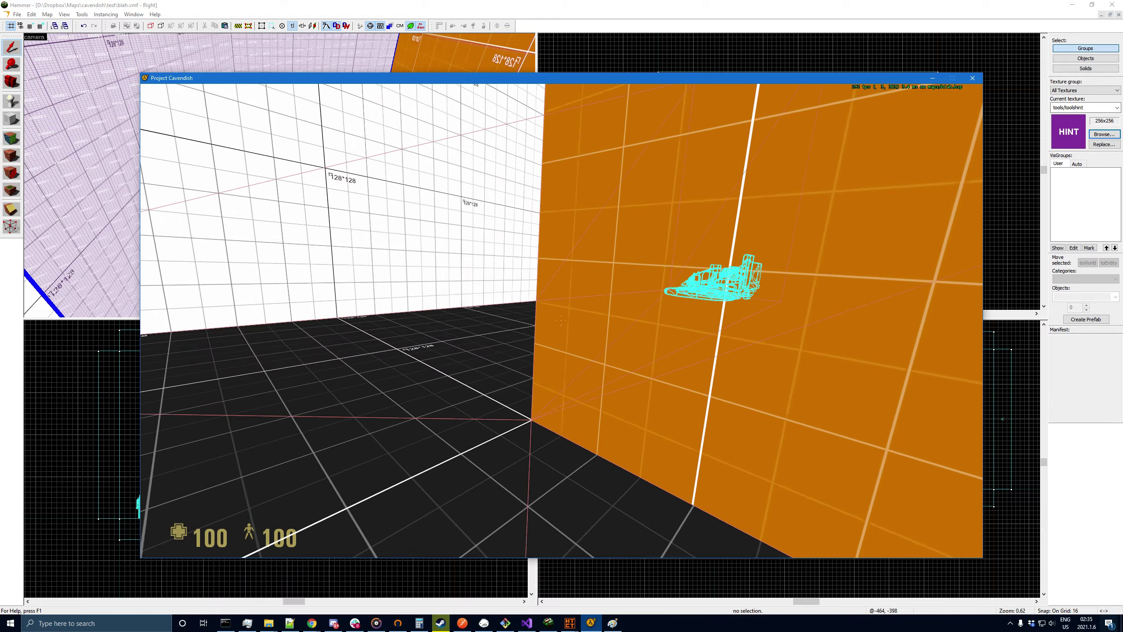
key("d")
key("a")
key("d")
key("a")
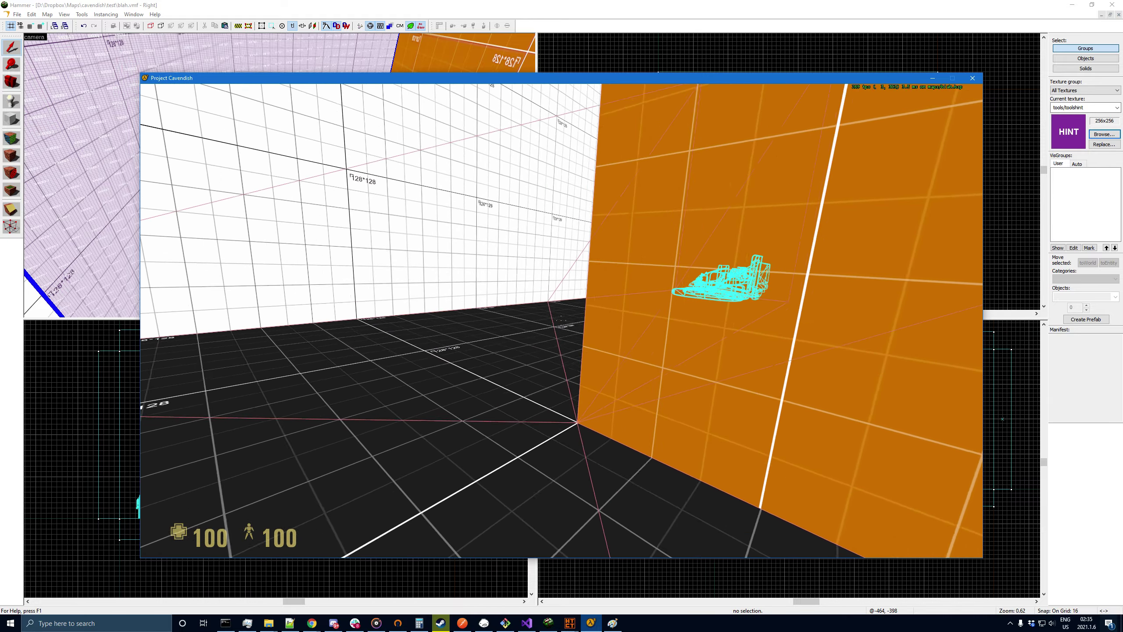
key("d")
key("a")
key("d")
key("a")
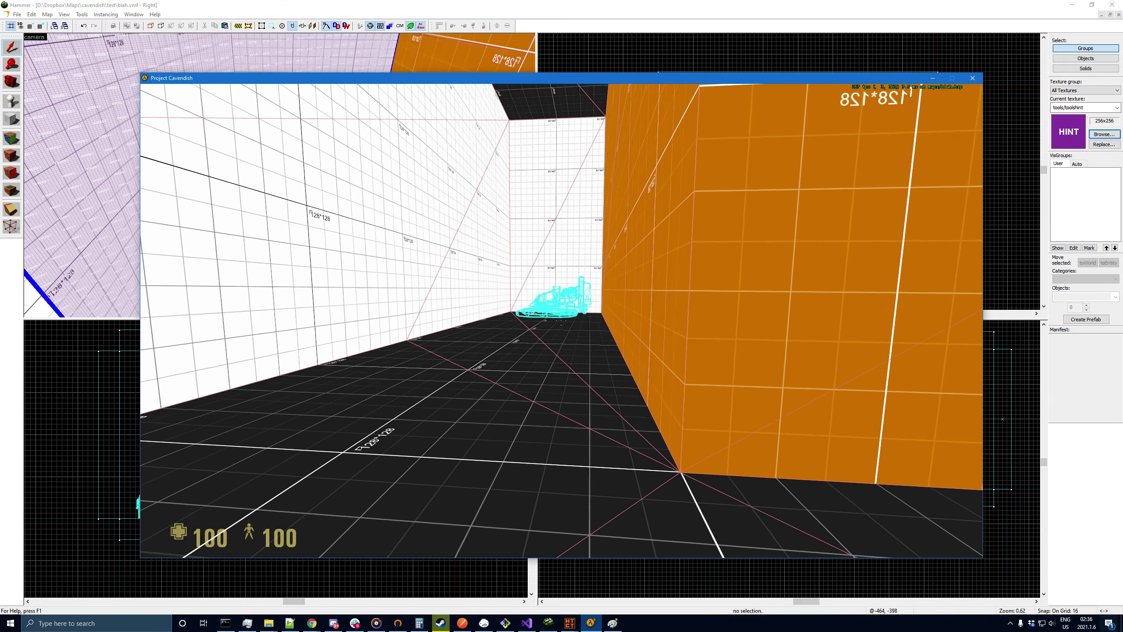
key("s")
key("d")
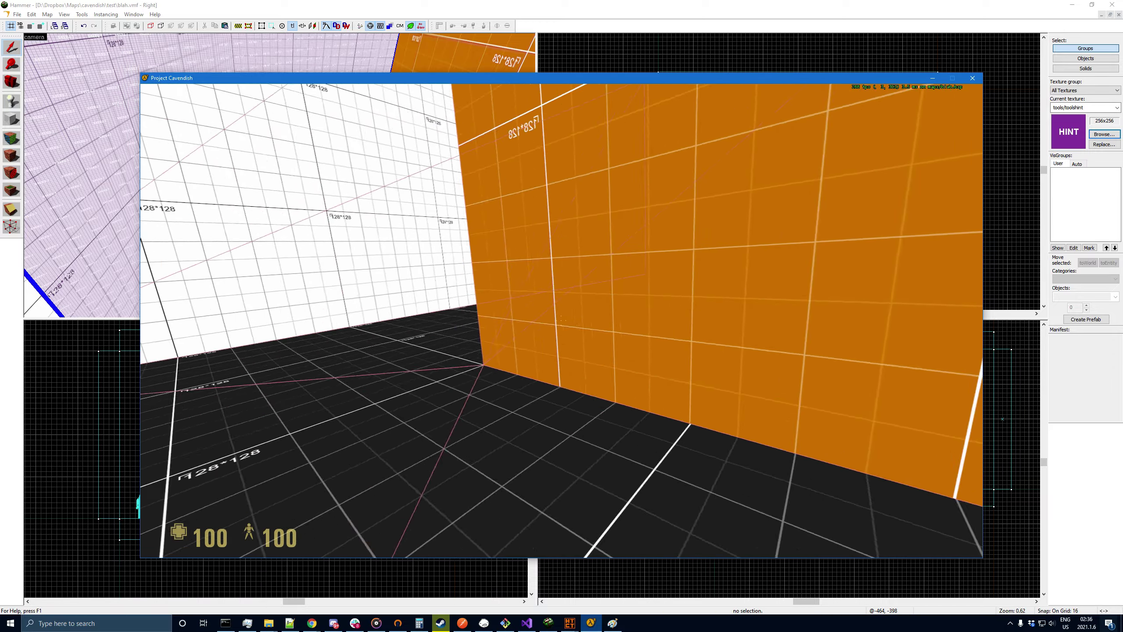
key("a")
- Leave the game for Hammer and inspect the portal lines around the orange block's corner from inside the hint wedge
key("Escape")
key("alt+Tab")
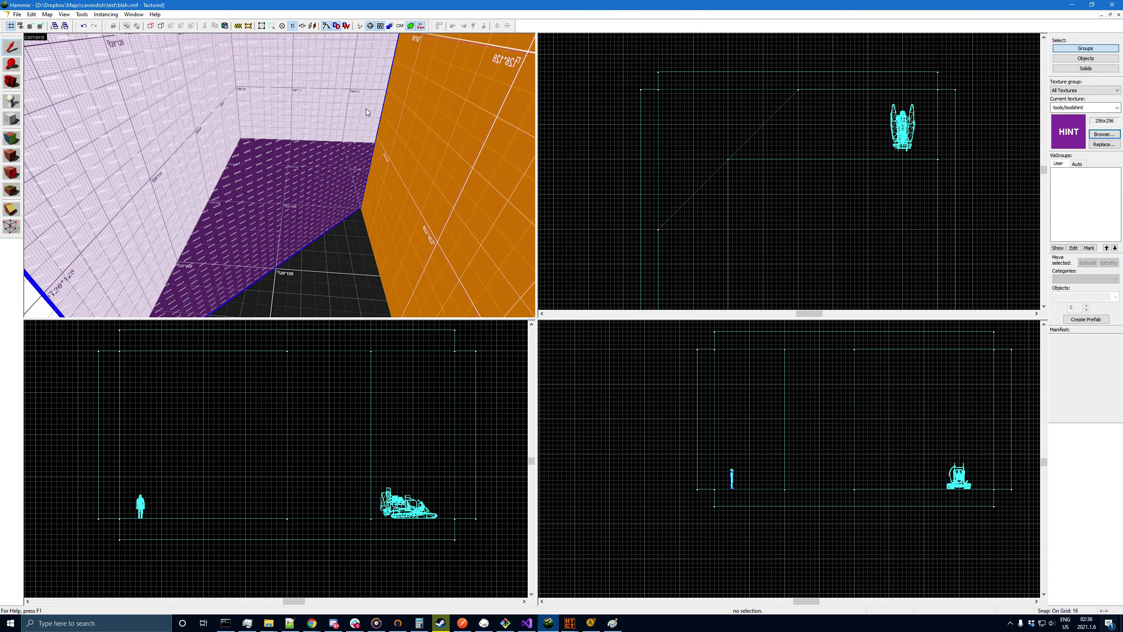
left_click(11, 82)
left_click_drag(221, 163, 280, 175)
key("a")
key("d")
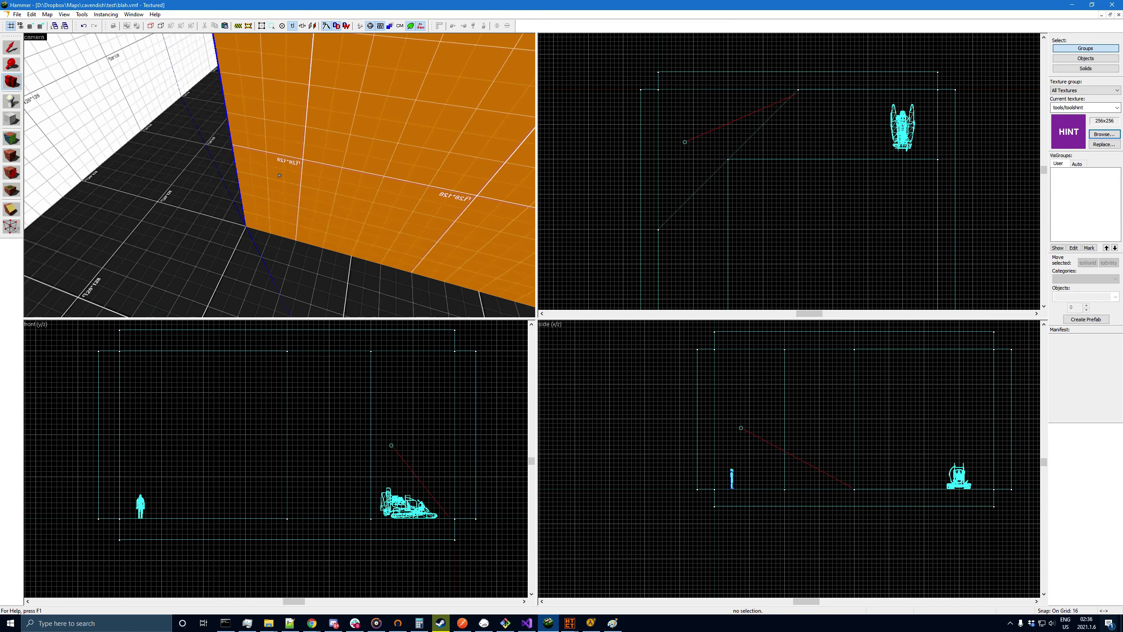
- Examine the hint brush's diagonal face and the portal outline beside the orange block from the first corridor
key("shift+s")
left_click(245, 157)
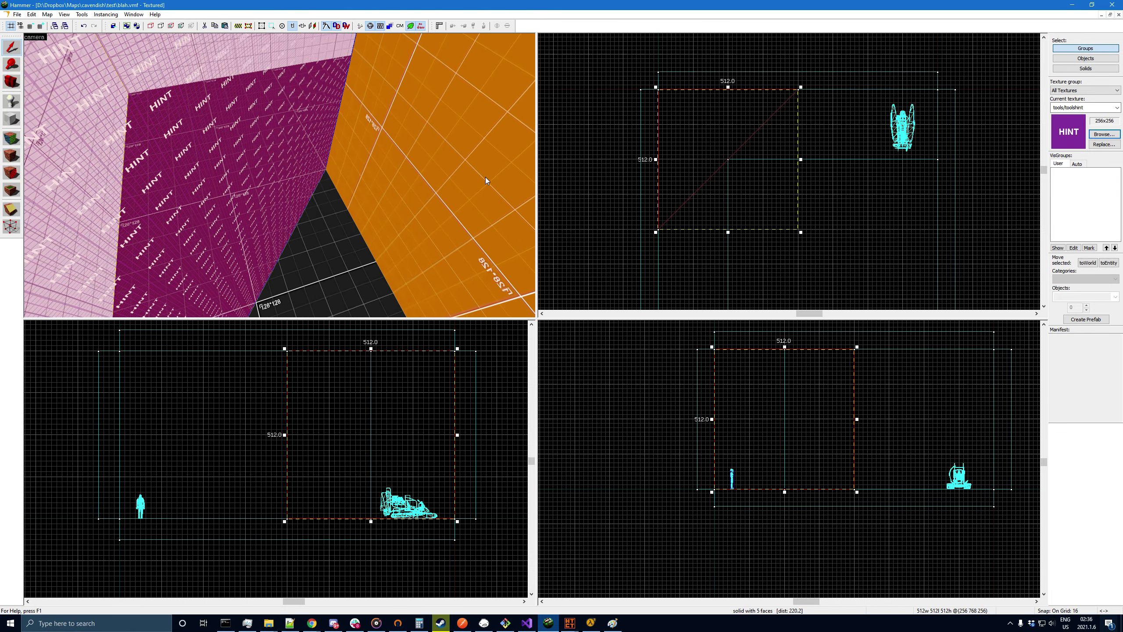
key("Escape")
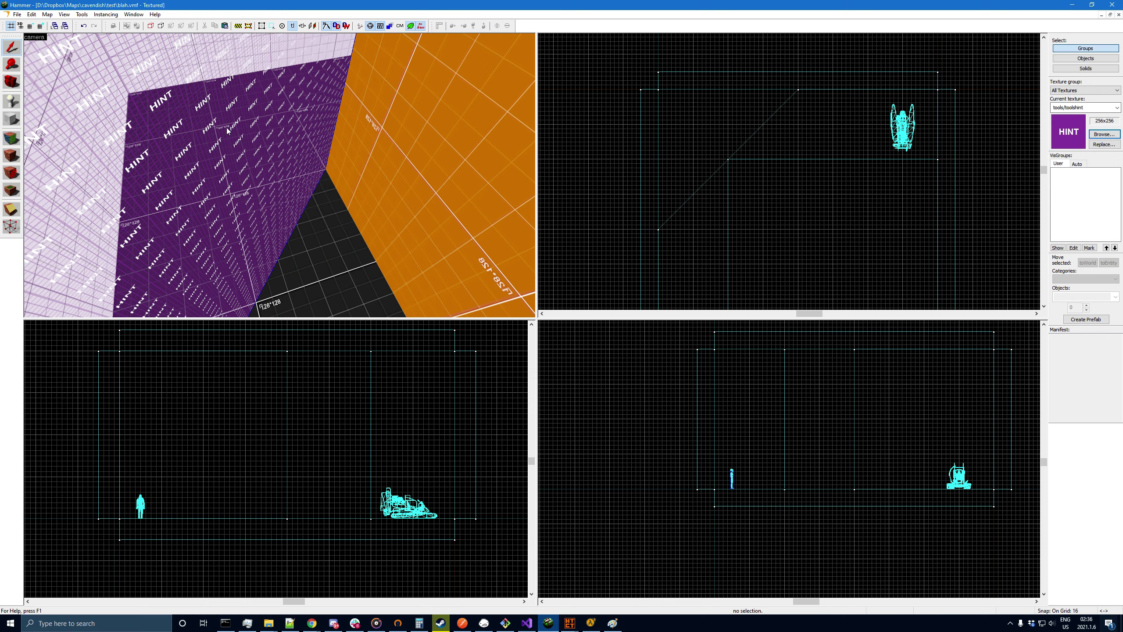
left_click(4, 83)
left_click_drag(270, 191, 280, 175)
right_click_drag(280, 176, 282, 179)
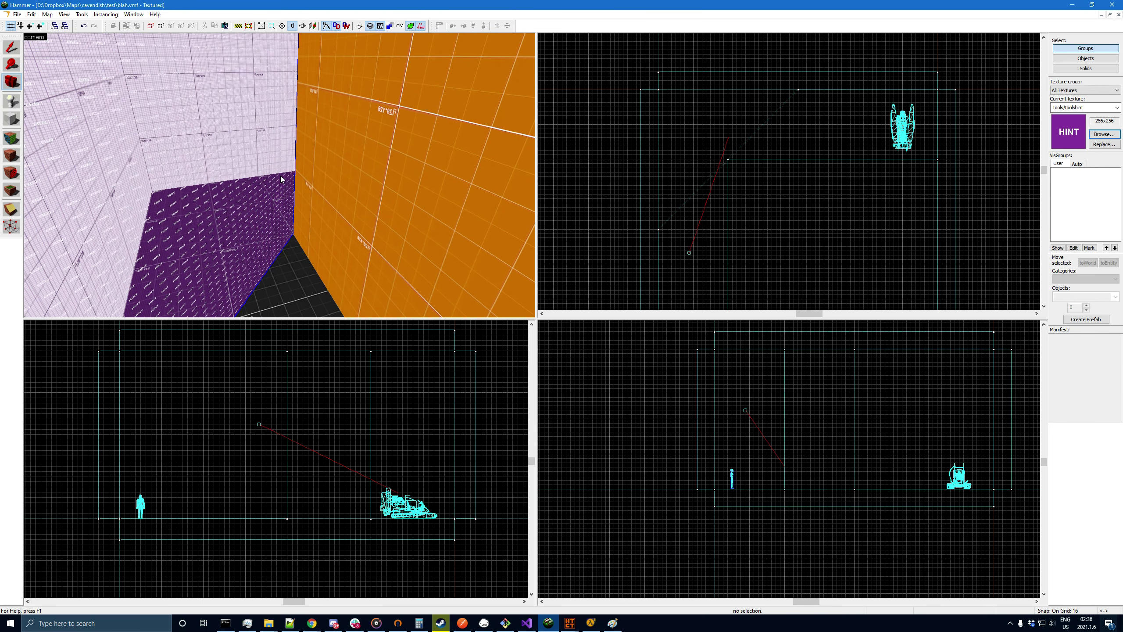
key("XF86AudioPlay")
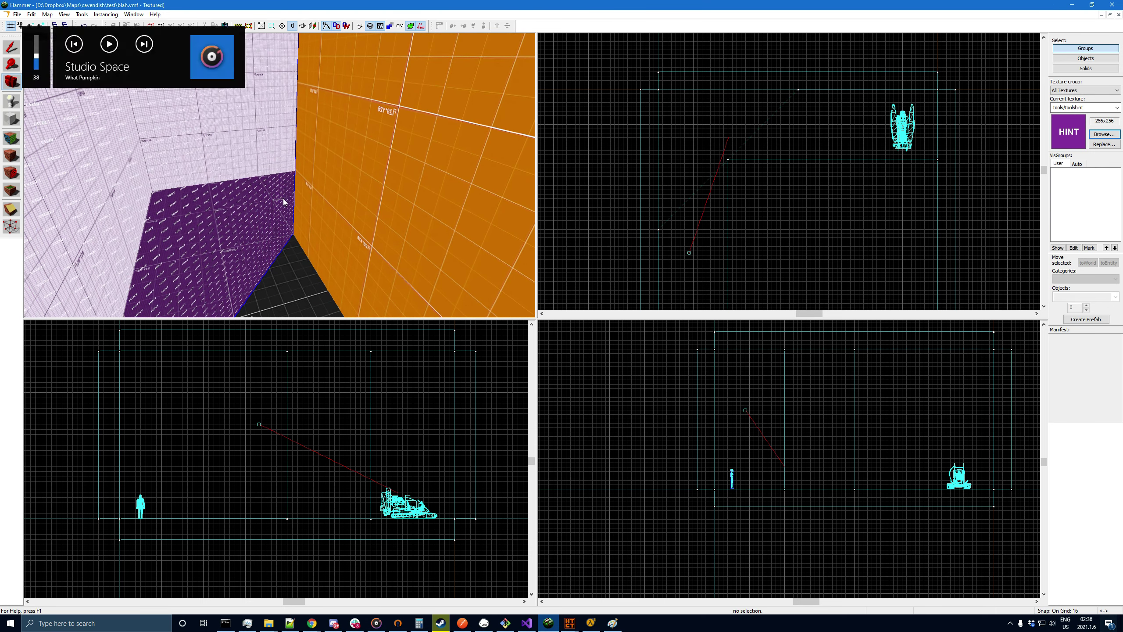
left_click_drag(283, 199, 286, 185)
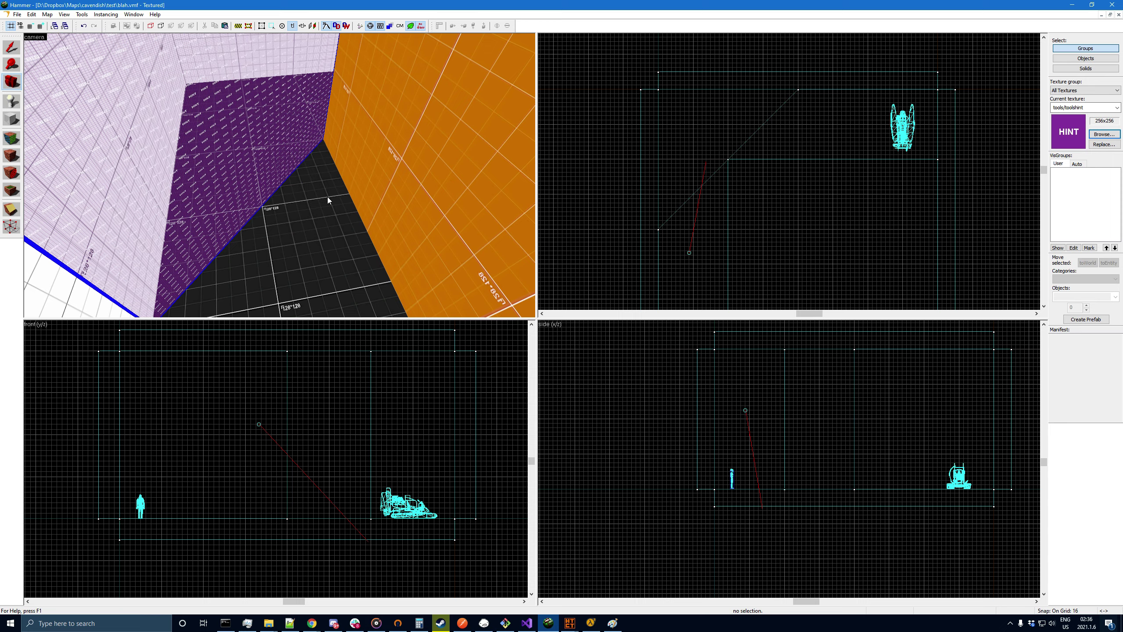
left_click_drag(328, 197, 281, 176)
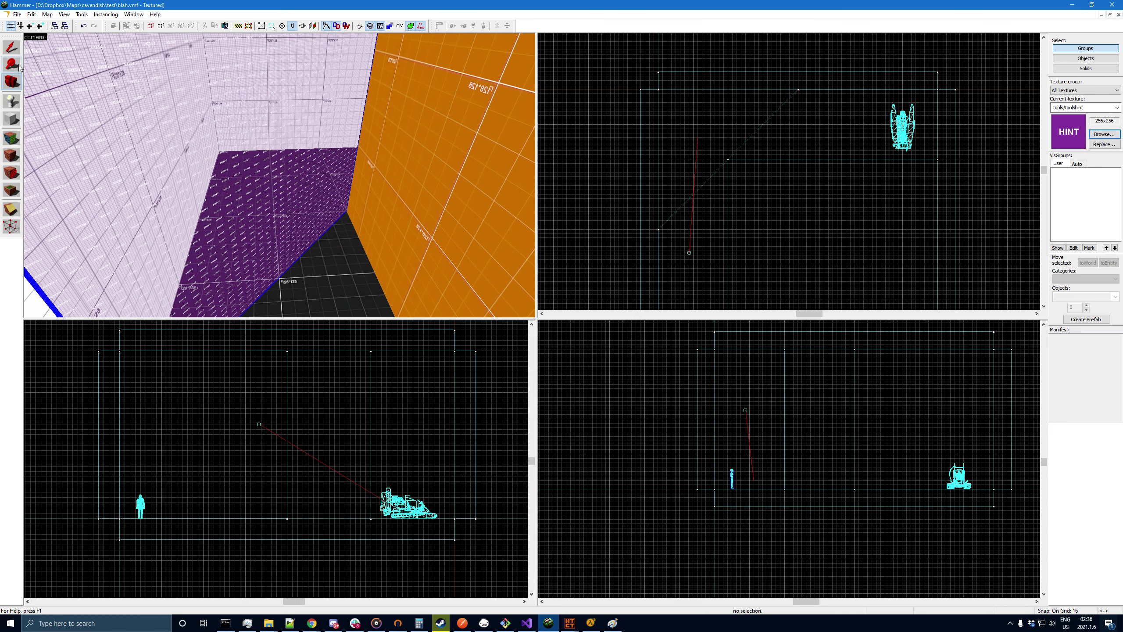
- Delete the hint brush and the orange block, leaving only the outer room, bulldozer and player start
left_click(13, 49)
left_click(179, 122)
left_click(604, 173)
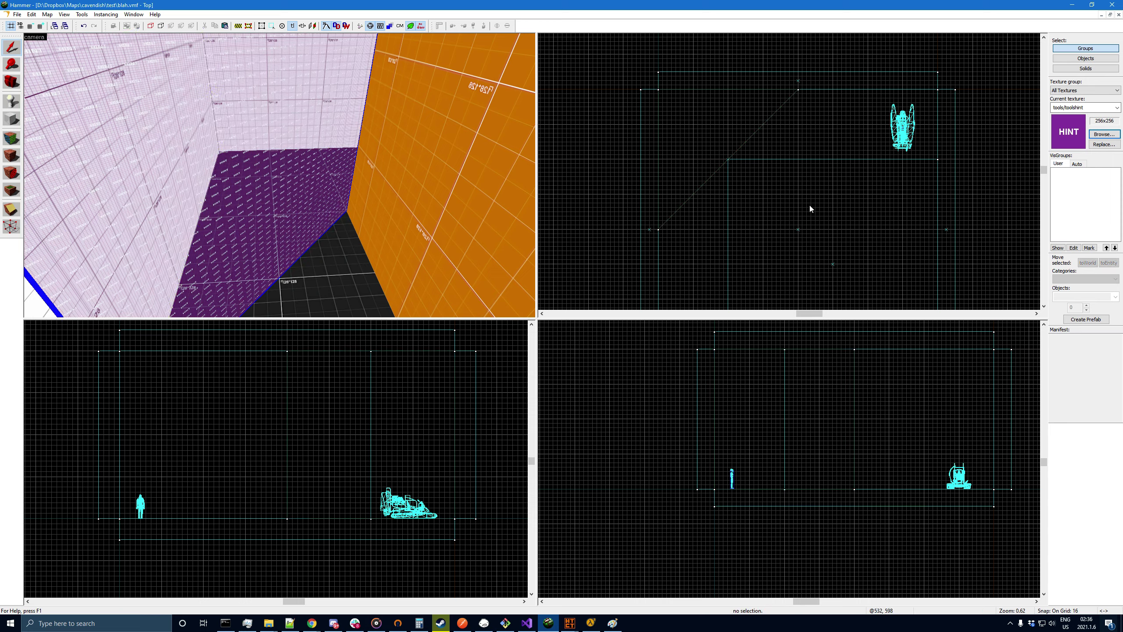
scroll(765, 136, "down", 3)
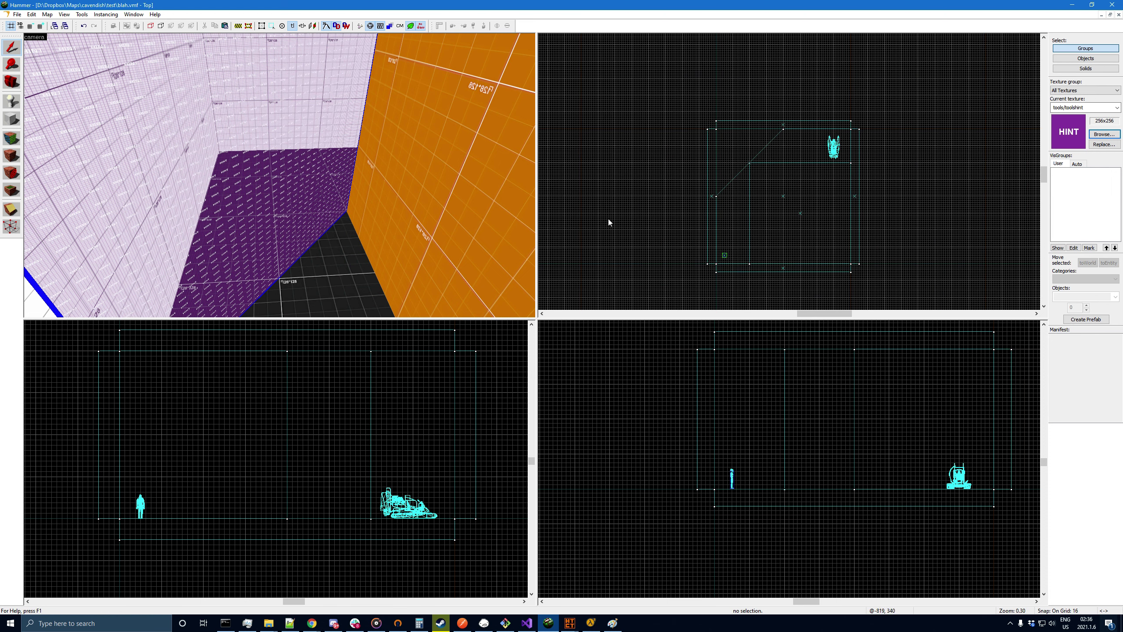
left_click(310, 191)
key("Delete")
left_click(458, 188)
key("Delete")
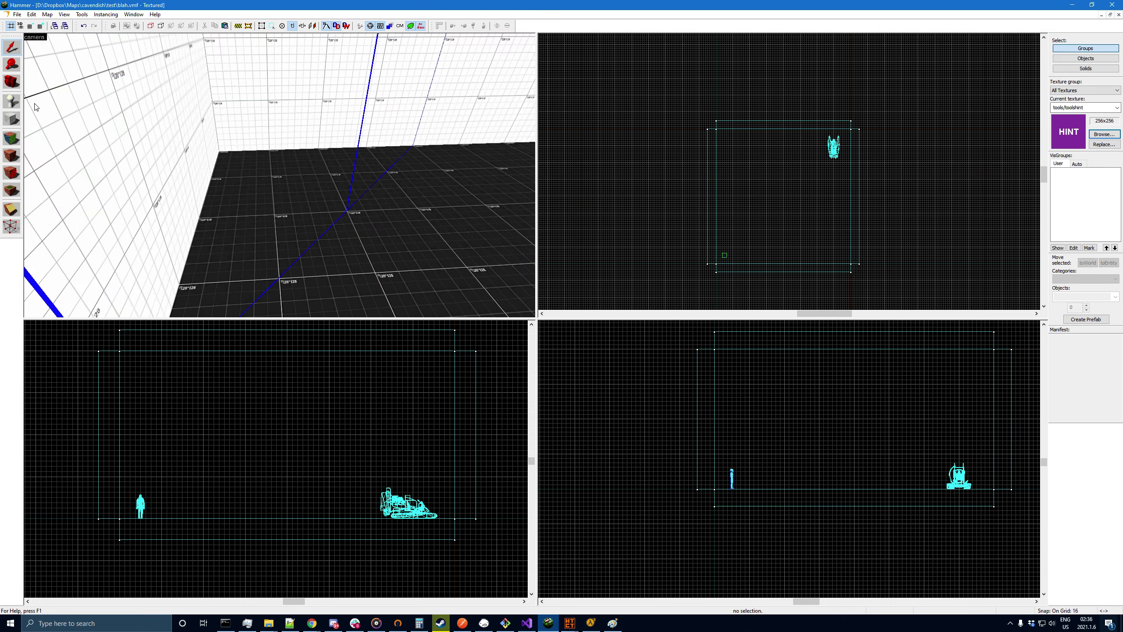
- Unload the portal file to clear the blue portal lines from the 3D view
left_click(11, 82)
key("z")
key("d")
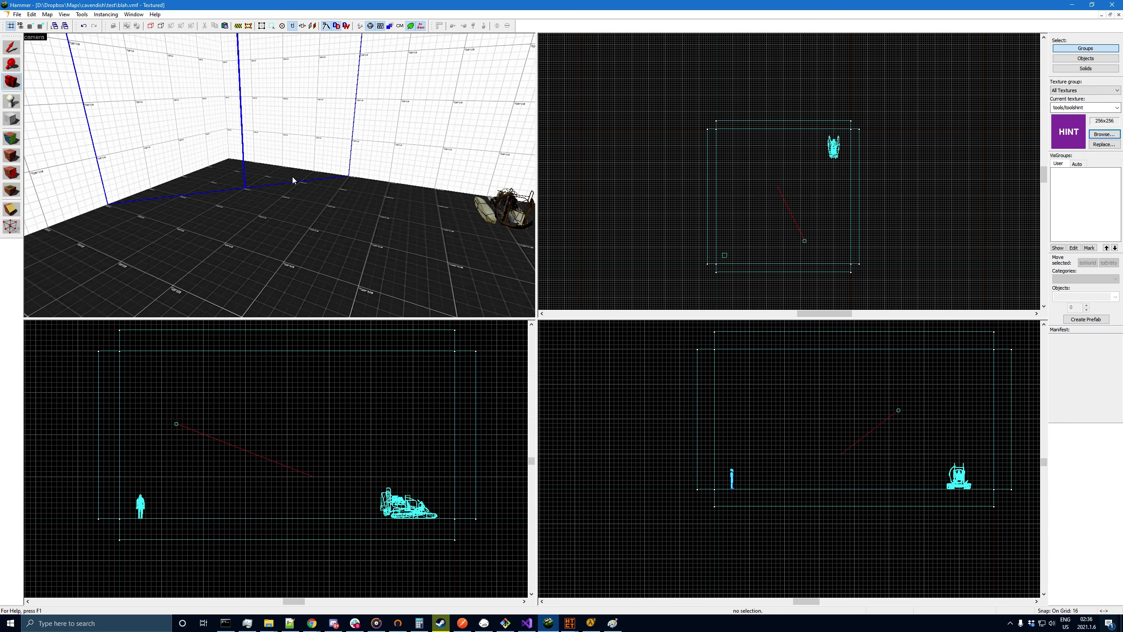
left_click(64, 14)
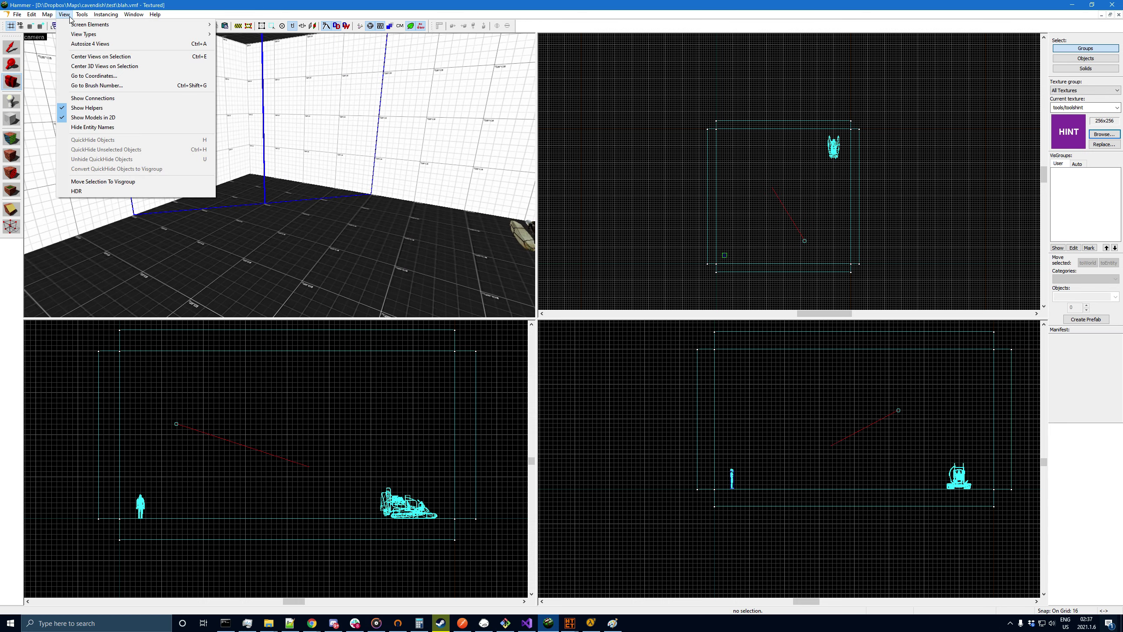
mouse_move(47, 14)
left_click(73, 146)
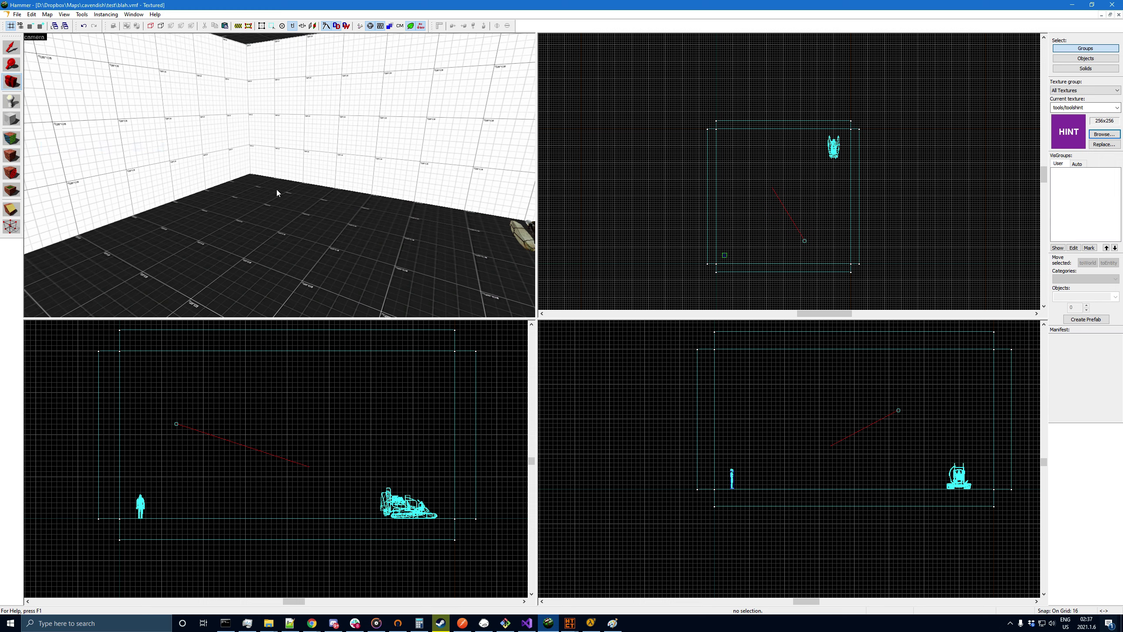
- Pick up the far wall's white measure texture as the current texture and select that wall brush
left_click_drag(277, 193, 0, 42)
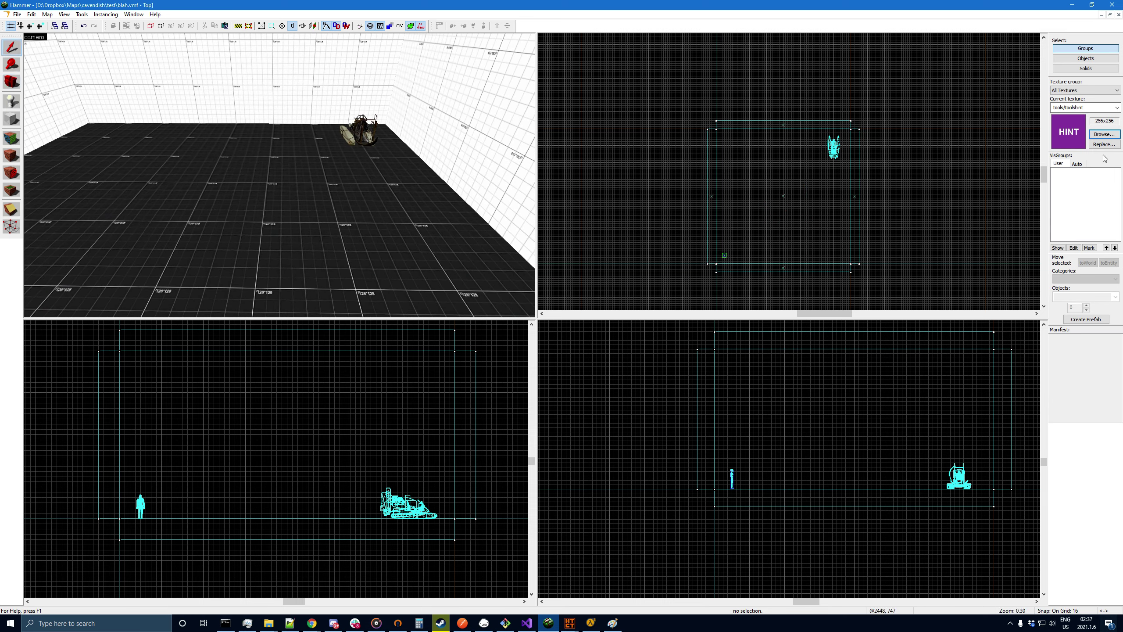
left_click(1104, 134)
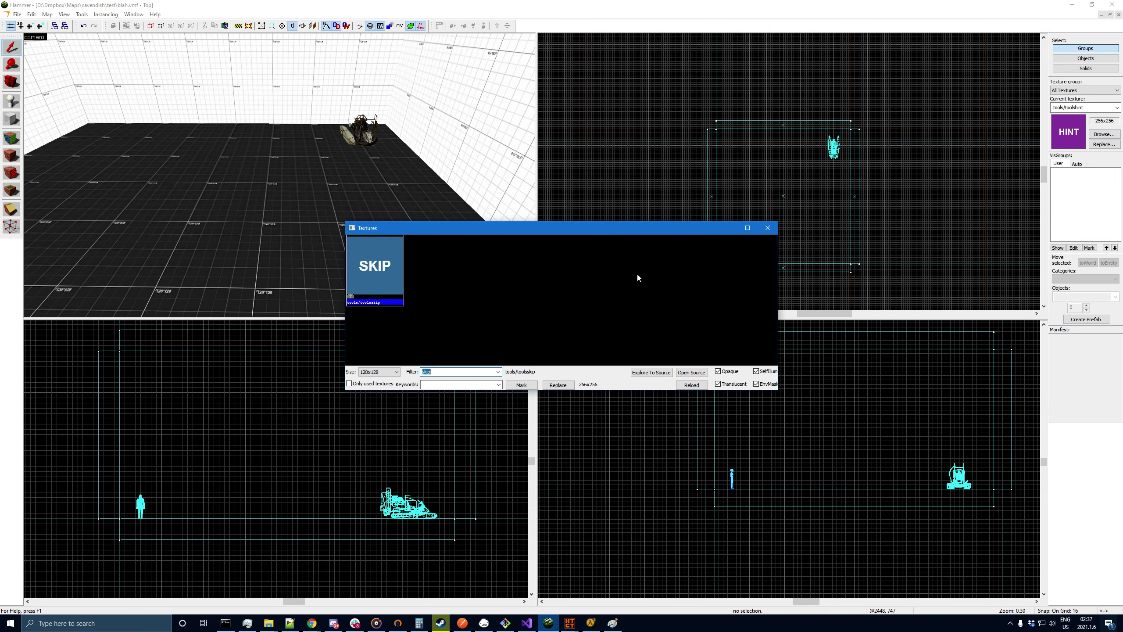
left_click(767, 227)
left_click(17, 138)
left_click(132, 80)
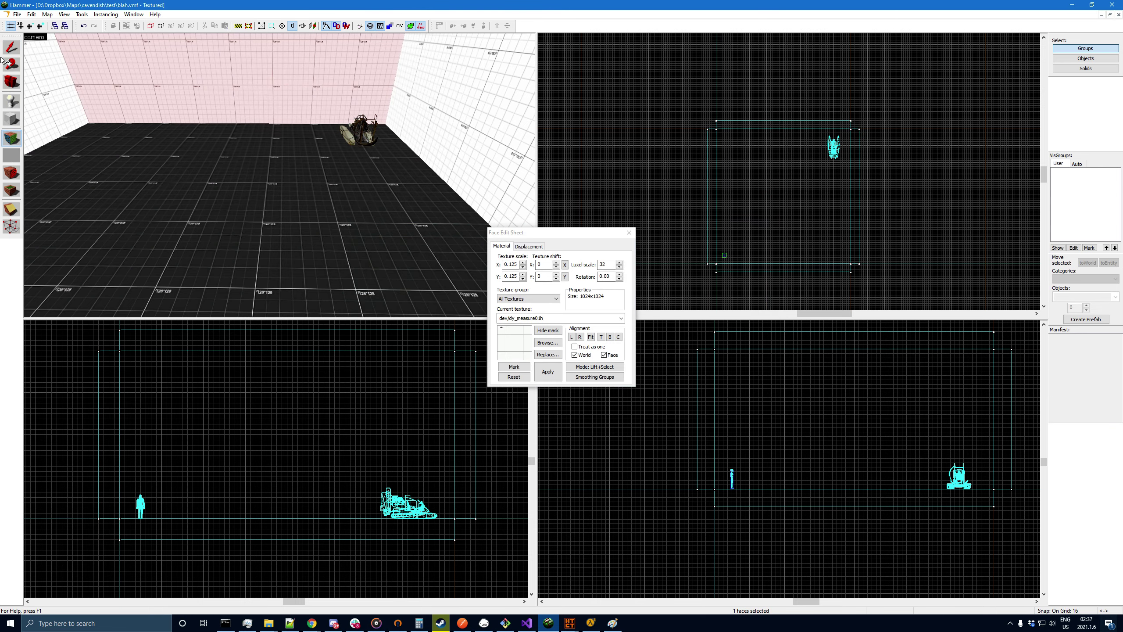
left_click(12, 47)
left_click(278, 91)
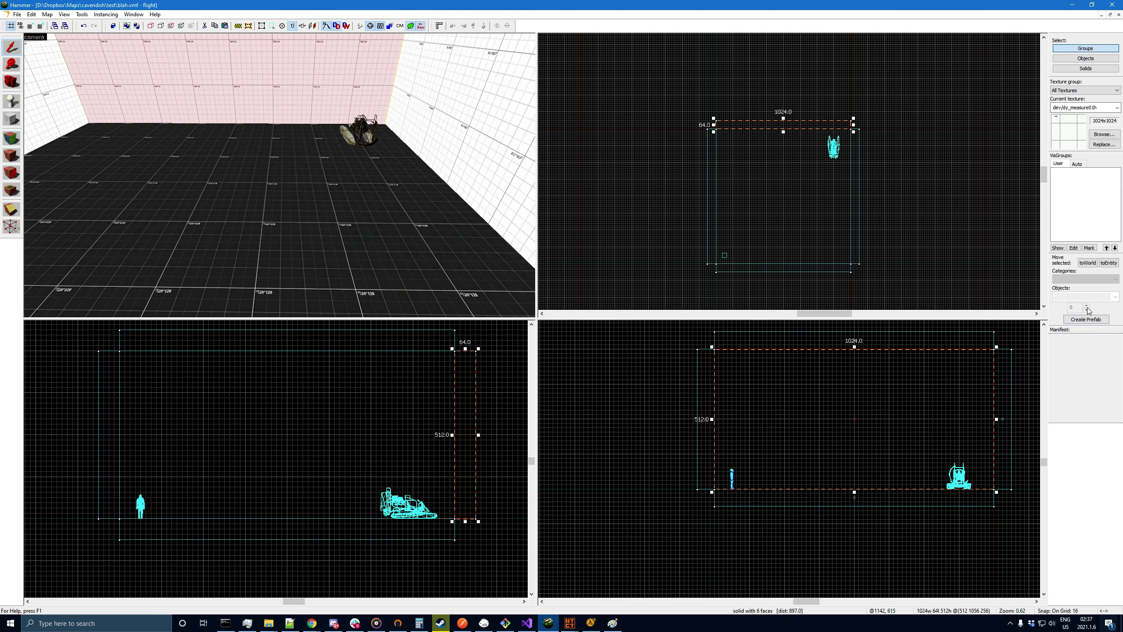
- Create an 8-sided cylinder brush 128 units wide and 512 units high in the middle area of the room
left_click(12, 118)
left_click(1115, 296)
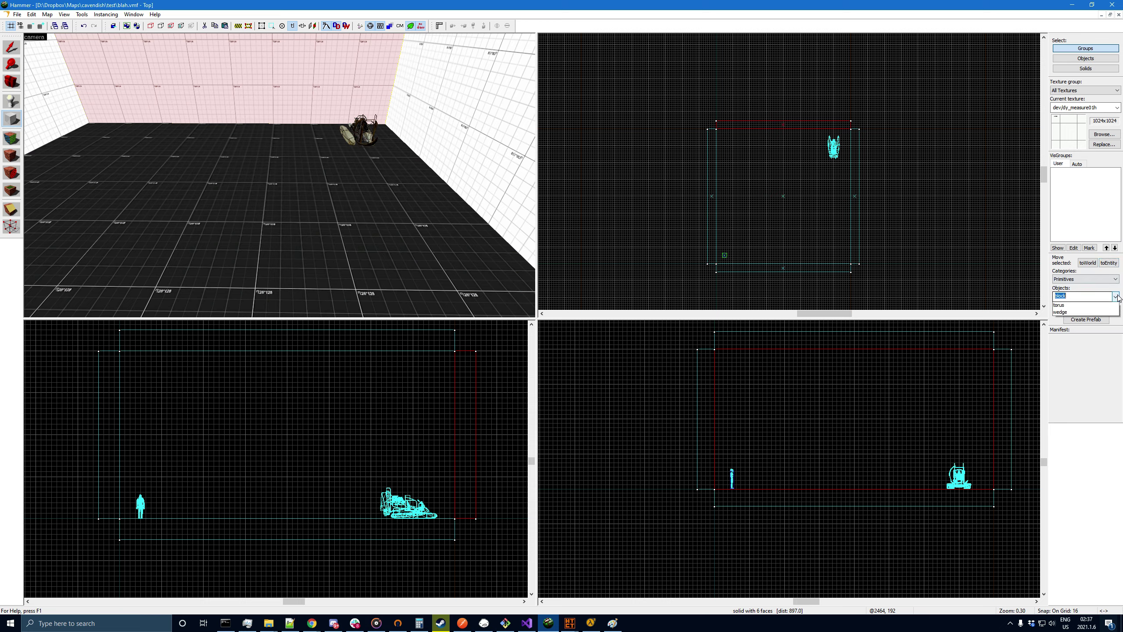
left_click(1086, 321)
scroll(816, 216, "up", 4)
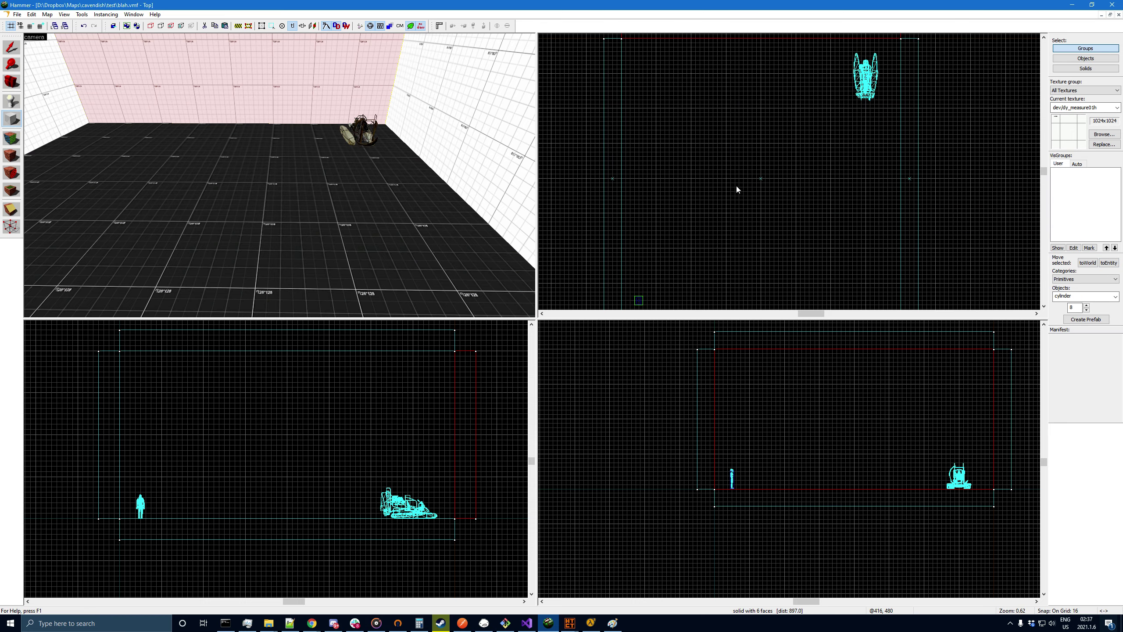
left_click_drag(725, 178, 763, 215)
key("Return")
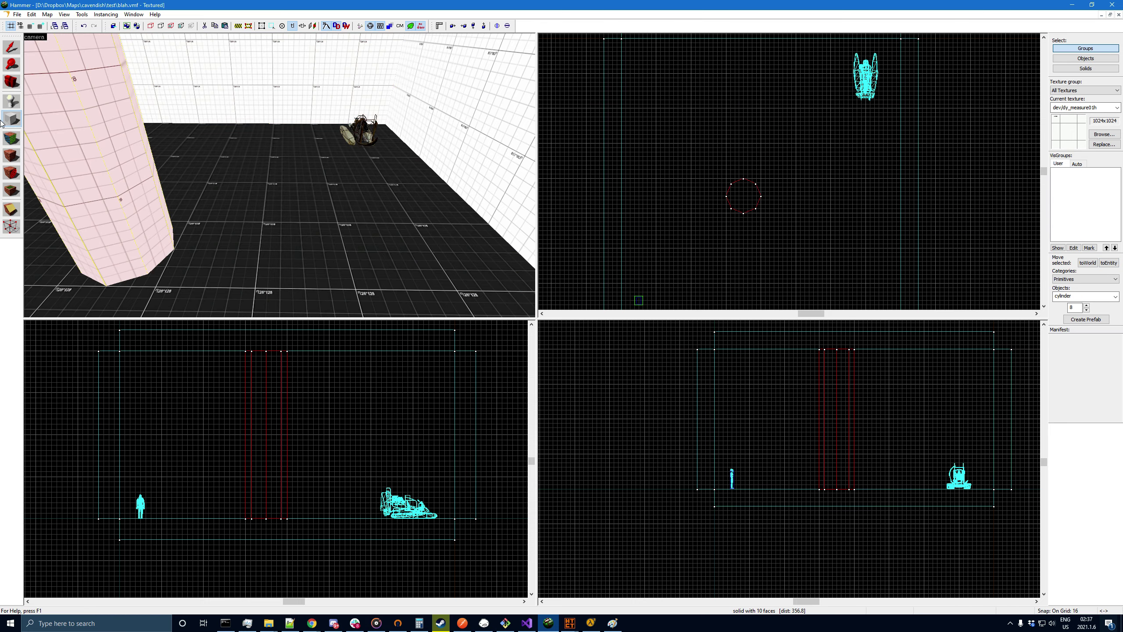
key("ctrl+shift+e")
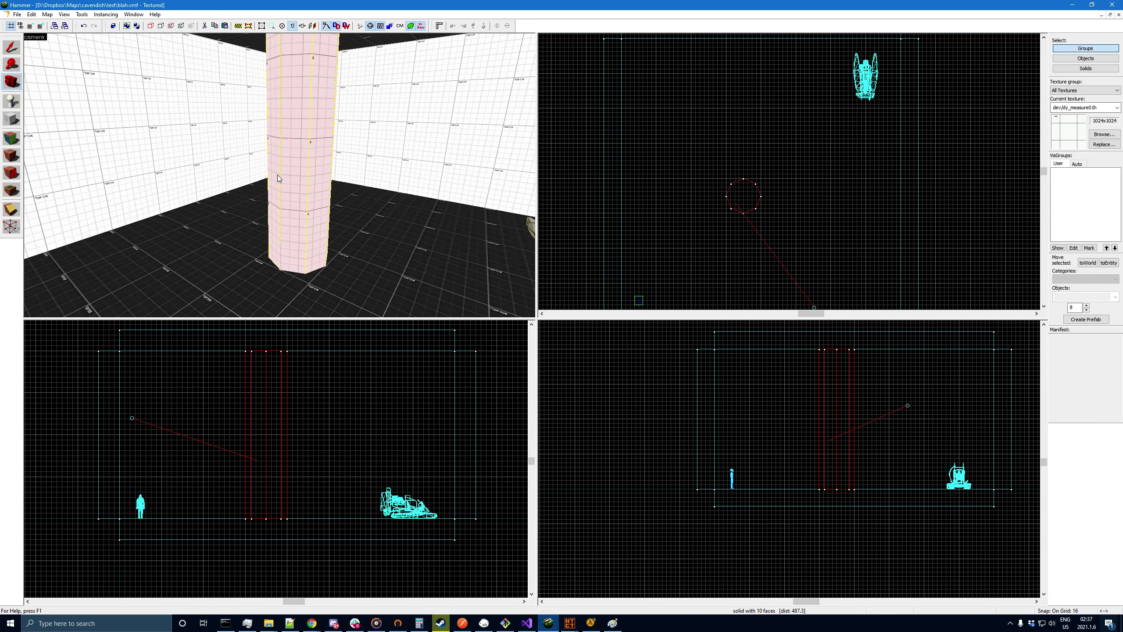
- Move the cylinder about 128 units toward the far wall in the top view and deselect it
left_click(11, 48)
scroll(784, 167, "up", 1)
left_click_drag(771, 251, 772, 207)
left_click(803, 209)
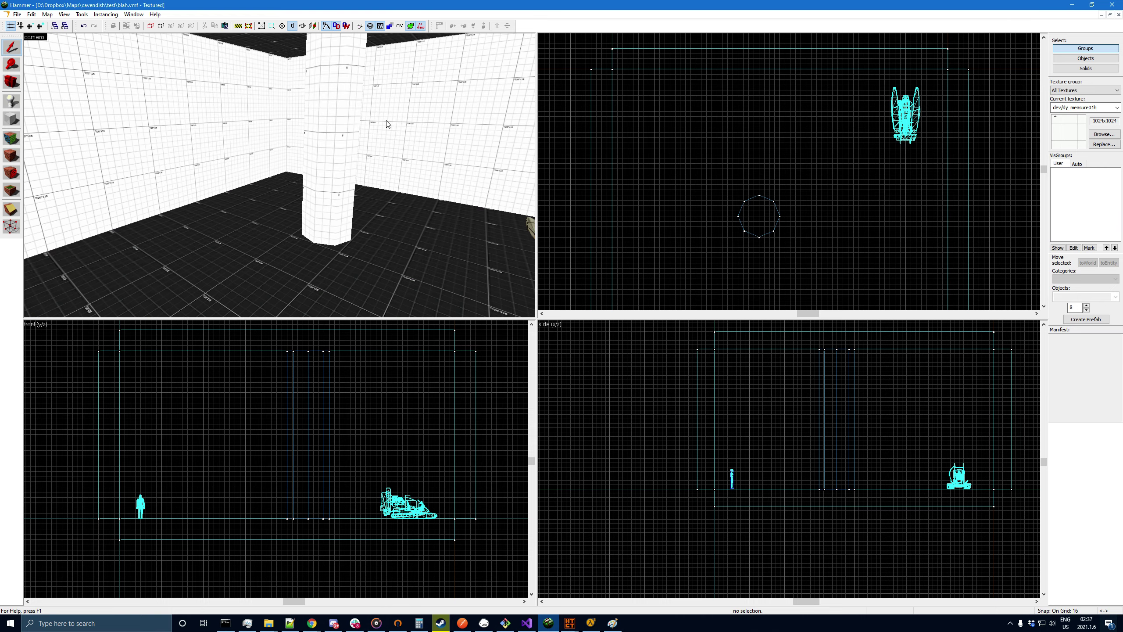
- Apply the orange dev/dy_measure03a texture to the whole cylinder
left_click(16, 83)
left_click_drag(133, 133, 279, 175)
left_click(12, 48)
left_click(359, 135)
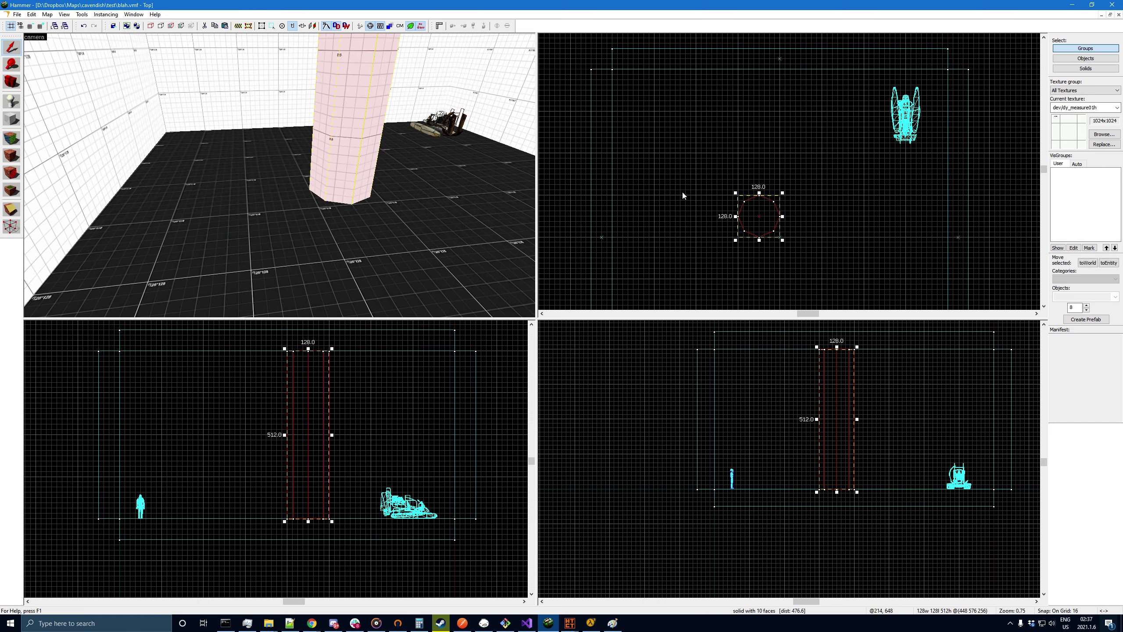
left_click(682, 193)
left_click(15, 82)
left_click_drag(132, 128, 277, 178)
left_click(9, 47)
left_click(261, 133)
left_click(1117, 107)
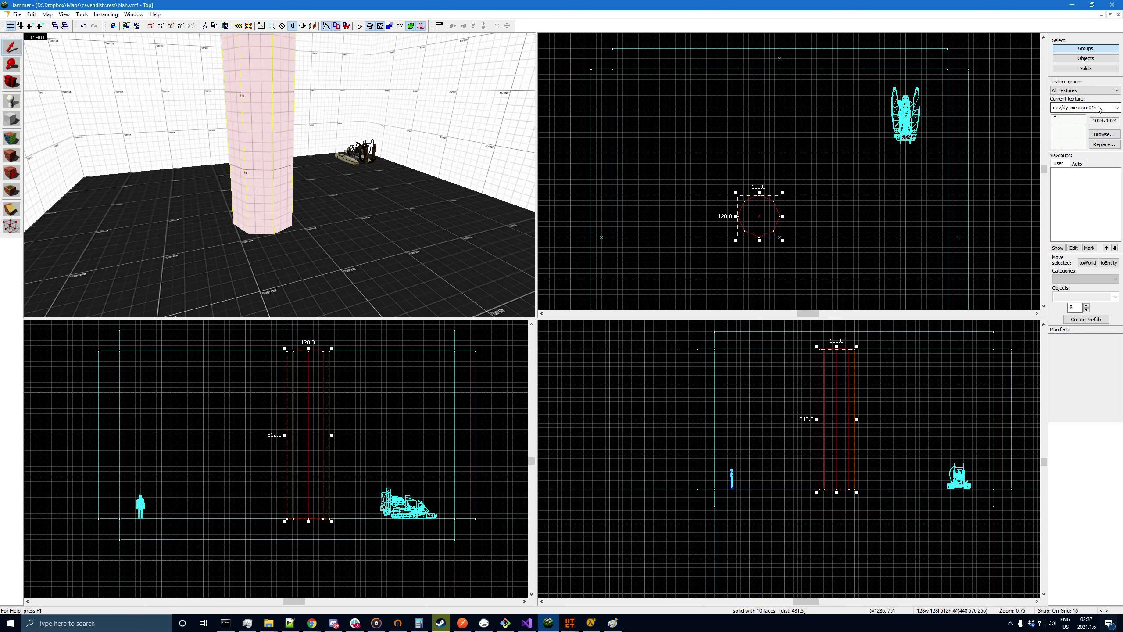
left_click(1084, 218)
left_click(13, 156)
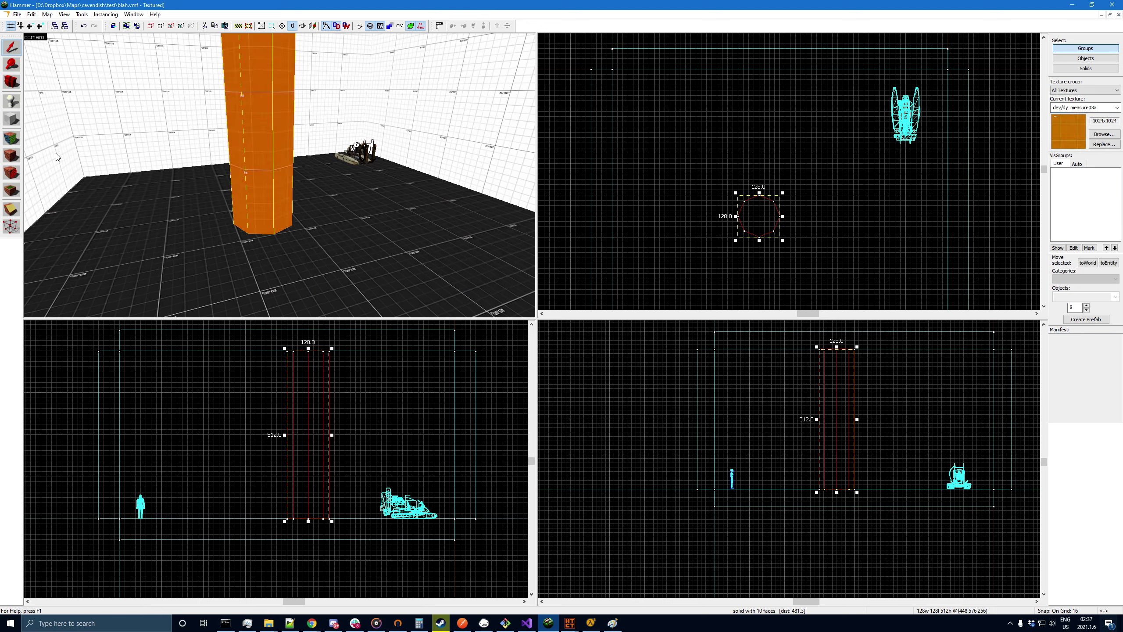
- Shrink the cylinder to 64 by 64 units in the top view and inspect it in the 3D view
left_click(642, 141)
left_click(281, 142)
scroll(793, 236, "up", 3)
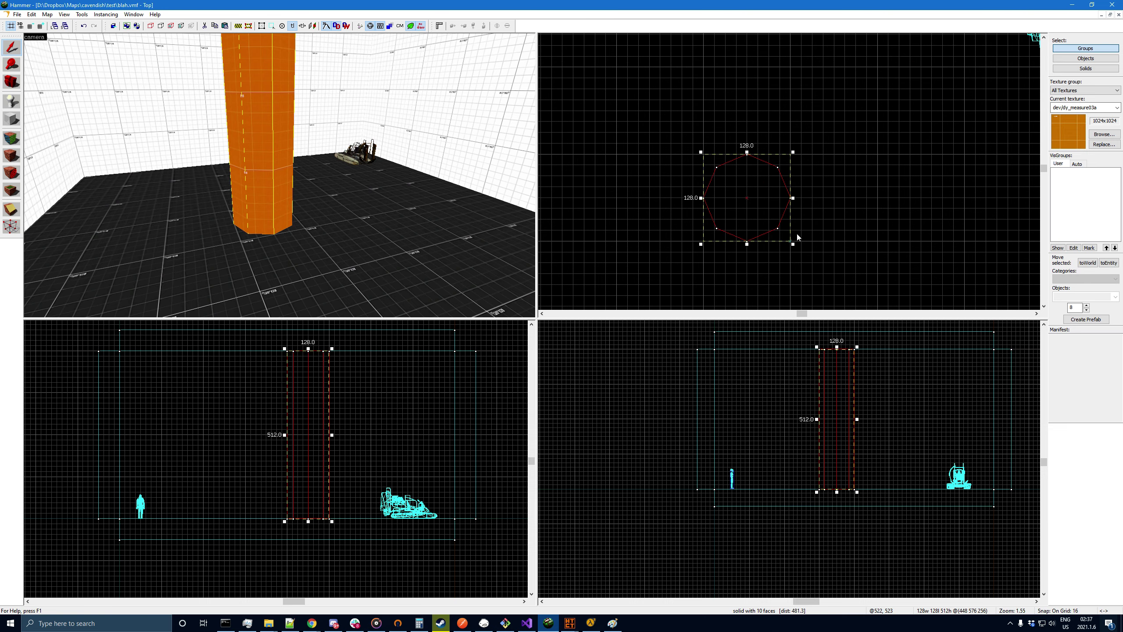
left_click_drag(793, 245, 701, 158)
key("Escape")
key("z")
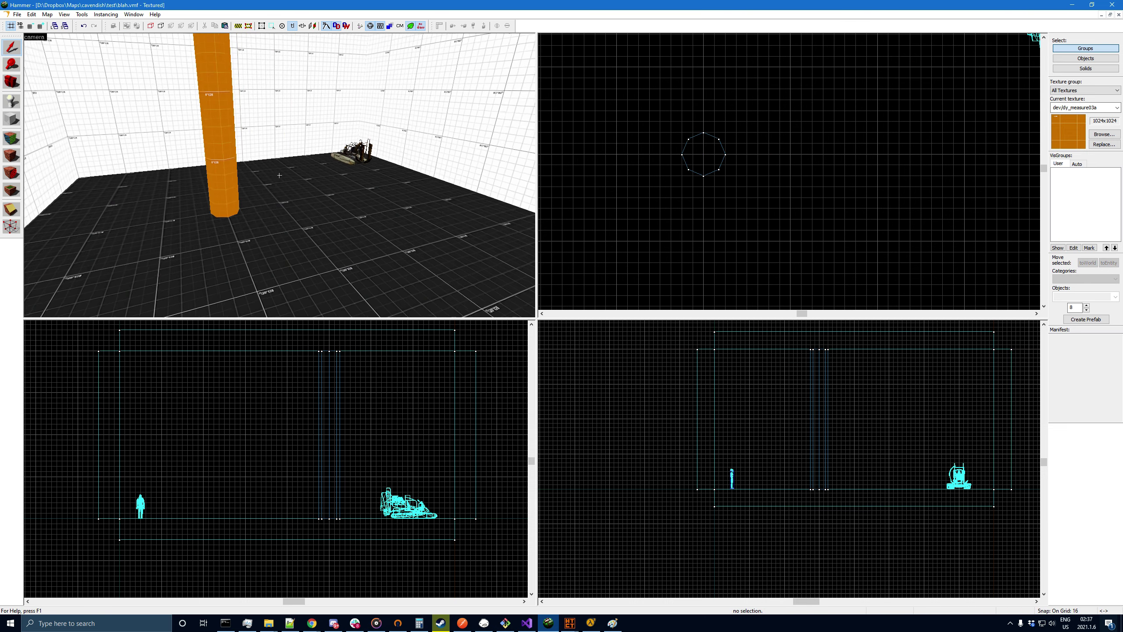
key("d")
key("w")
key("a")
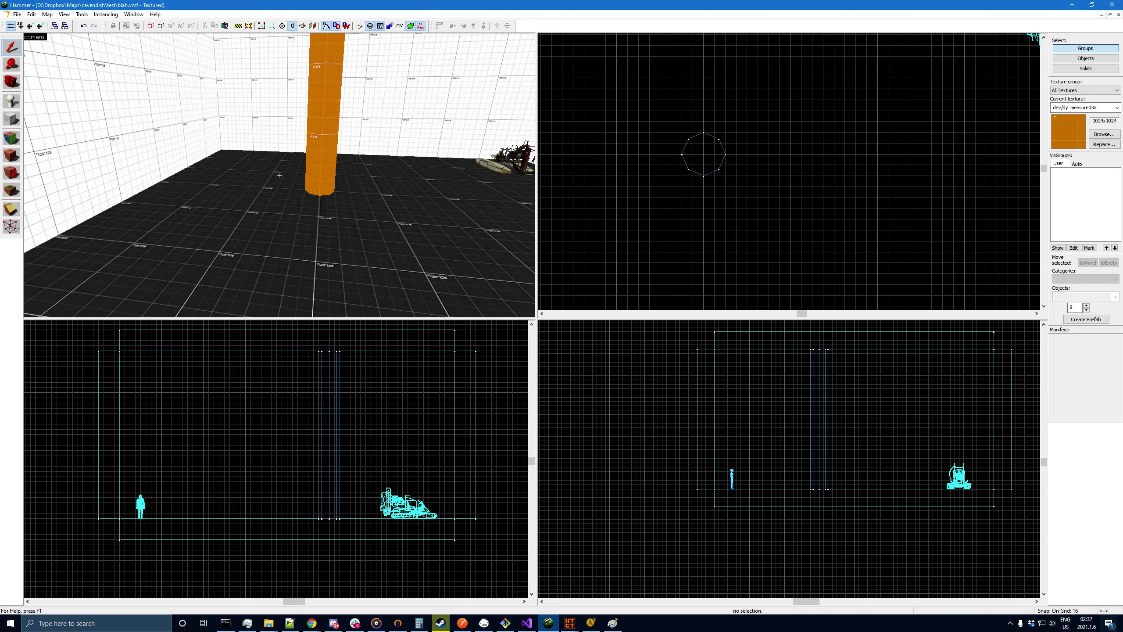
- Enlarge the orange cylinder to about 256 by 256 units, centred in the room
scroll(747, 196, "down", 8)
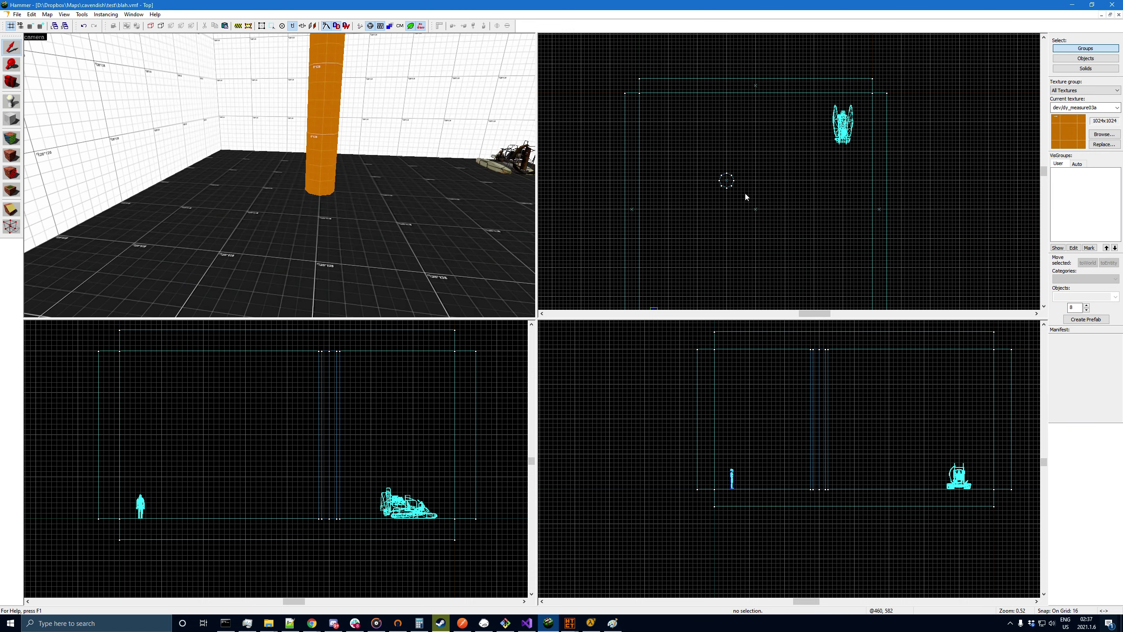
scroll(770, 238, "up", 3)
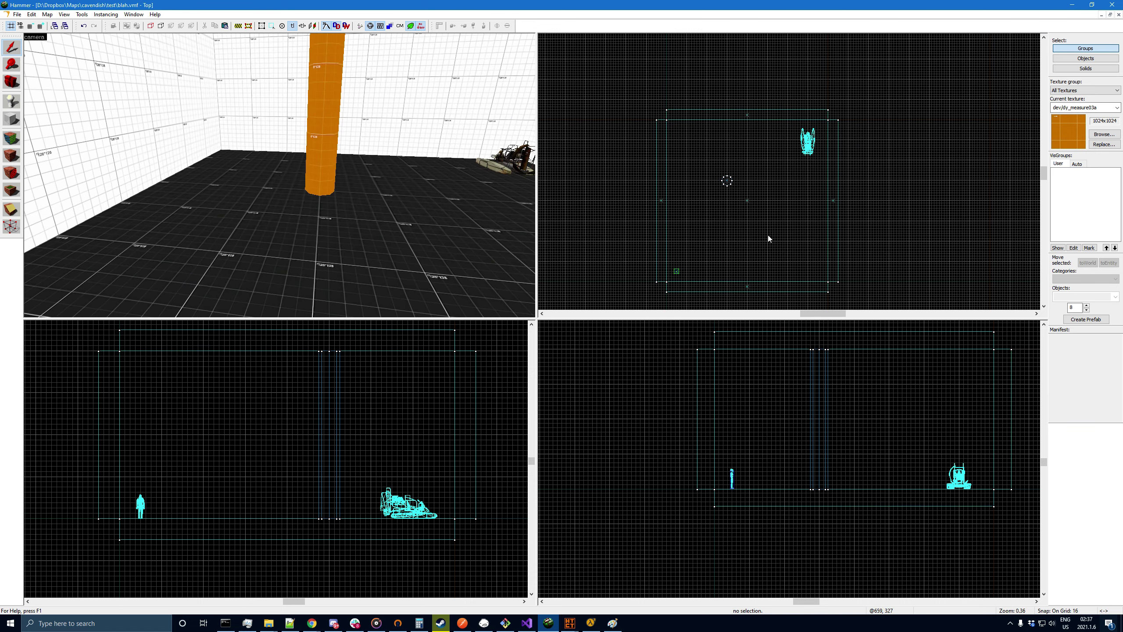
left_click(318, 160)
scroll(740, 193, "up", 2)
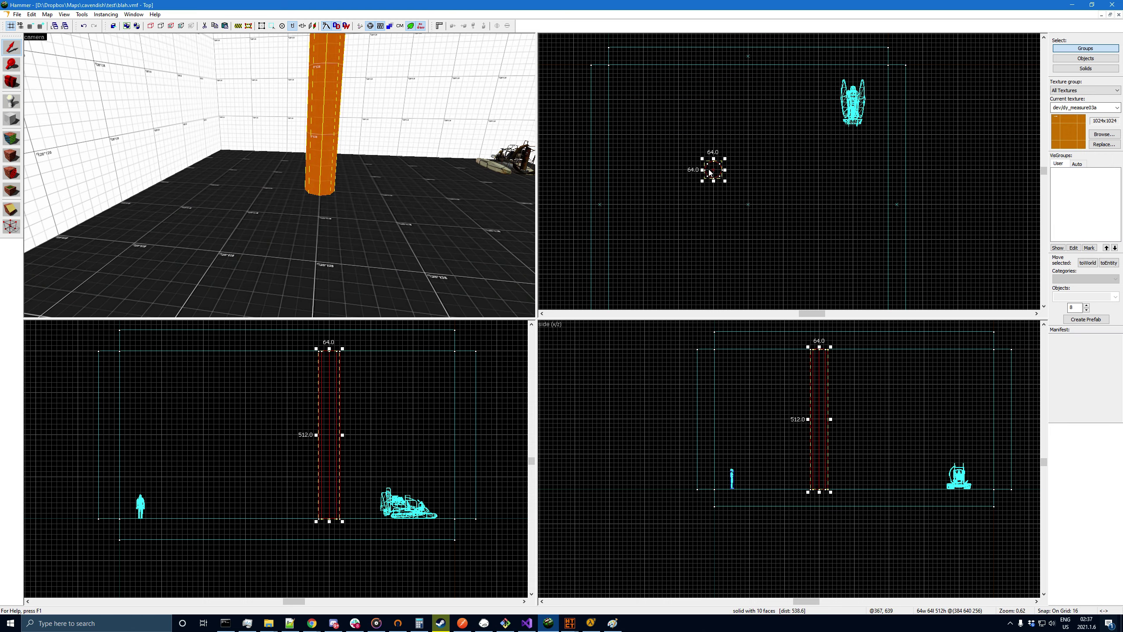
left_click_drag(709, 172, 784, 245)
left_click(808, 246)
scroll(792, 146, "down", 5)
scroll(801, 198, "up", 2)
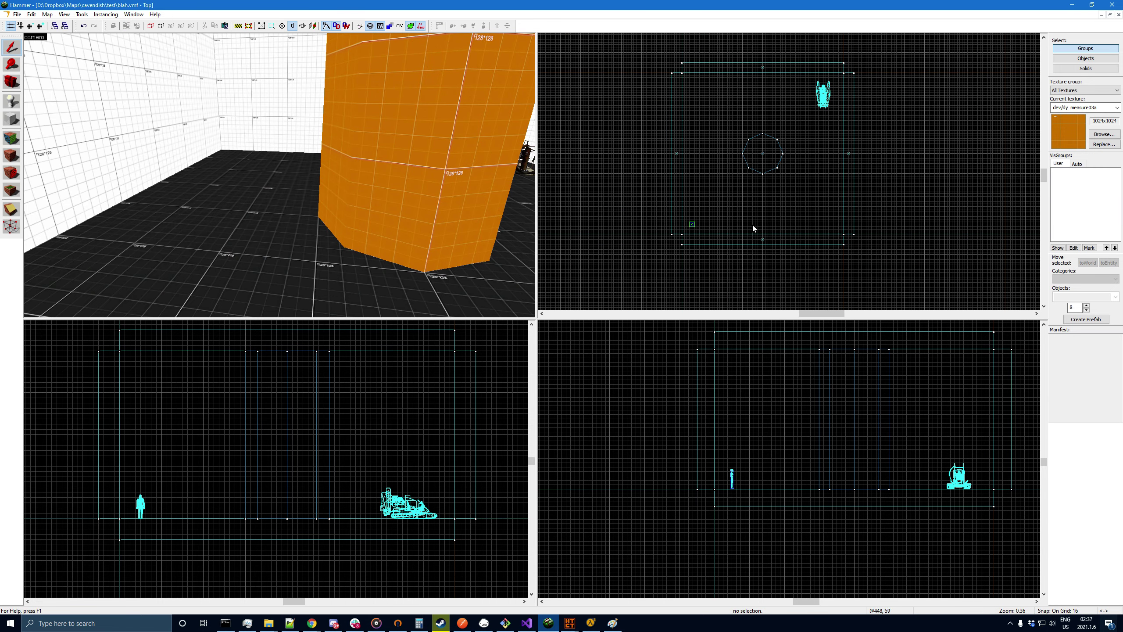
- Capture a screen snip of the top view showing the whole room with its central pillar, and switch to Paint
scroll(803, 255, "up", 3)
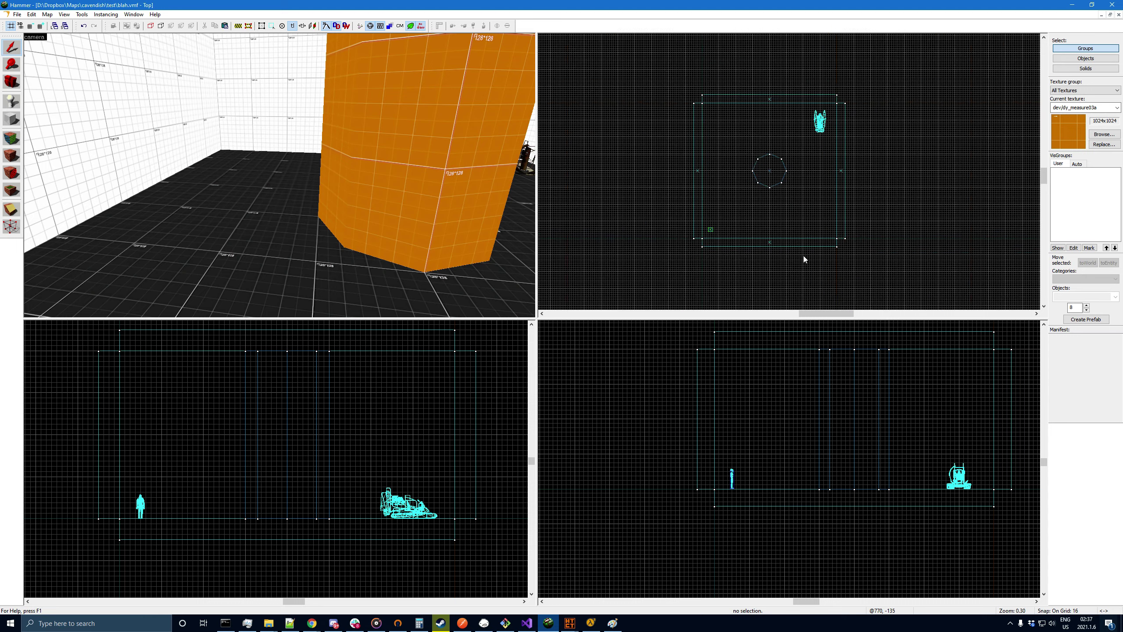
left_click(1107, 622)
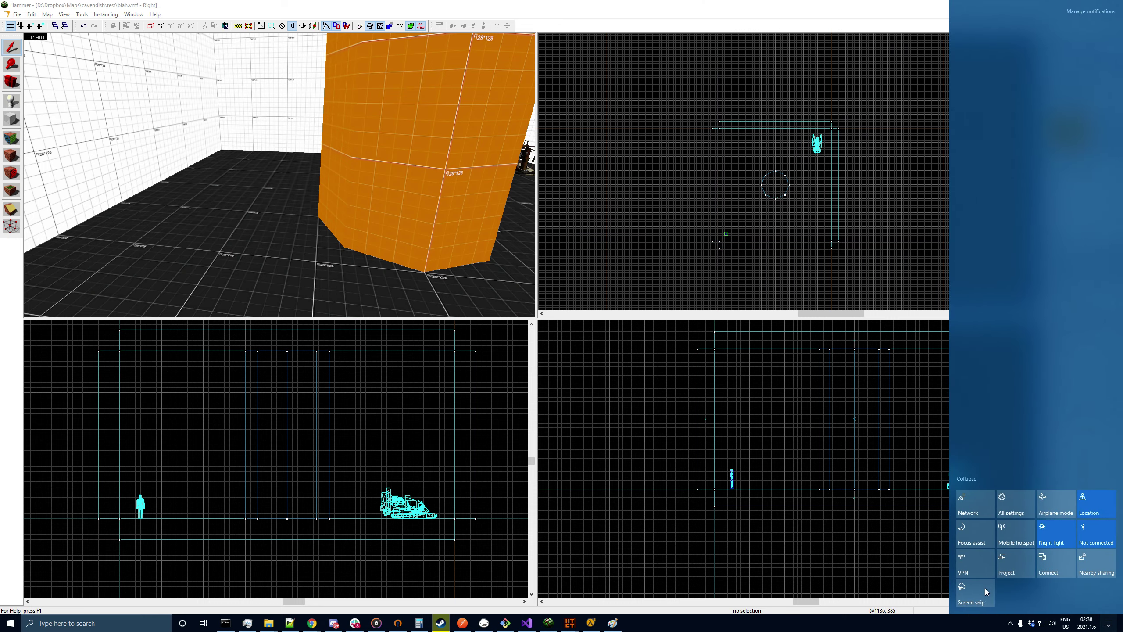
left_click(982, 589)
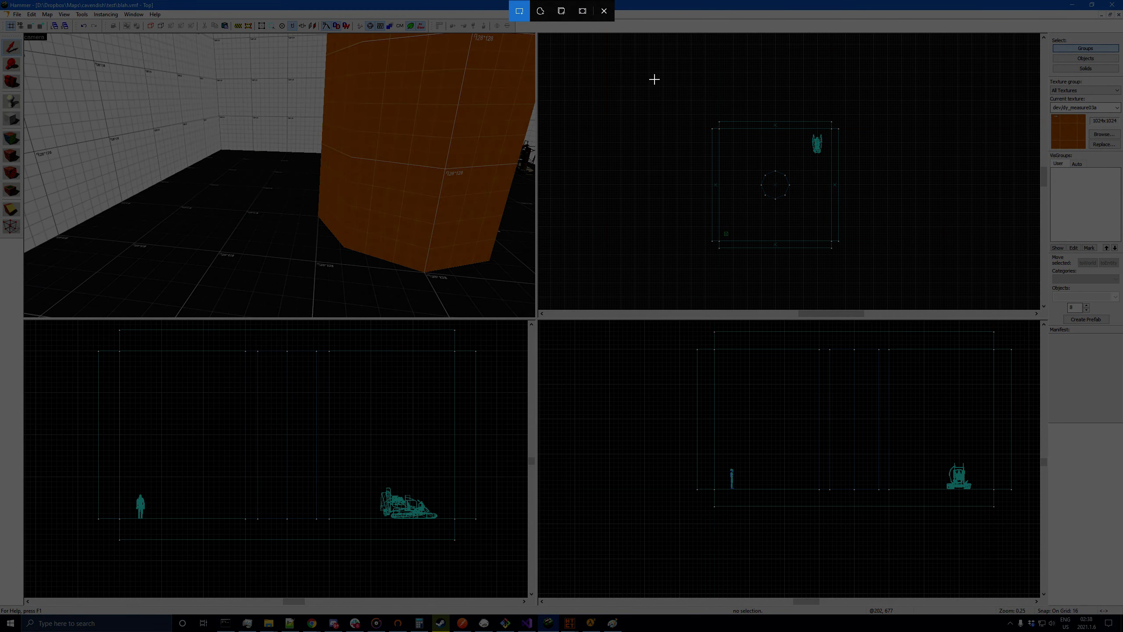
left_click_drag(627, 53, 896, 287)
left_click(612, 623)
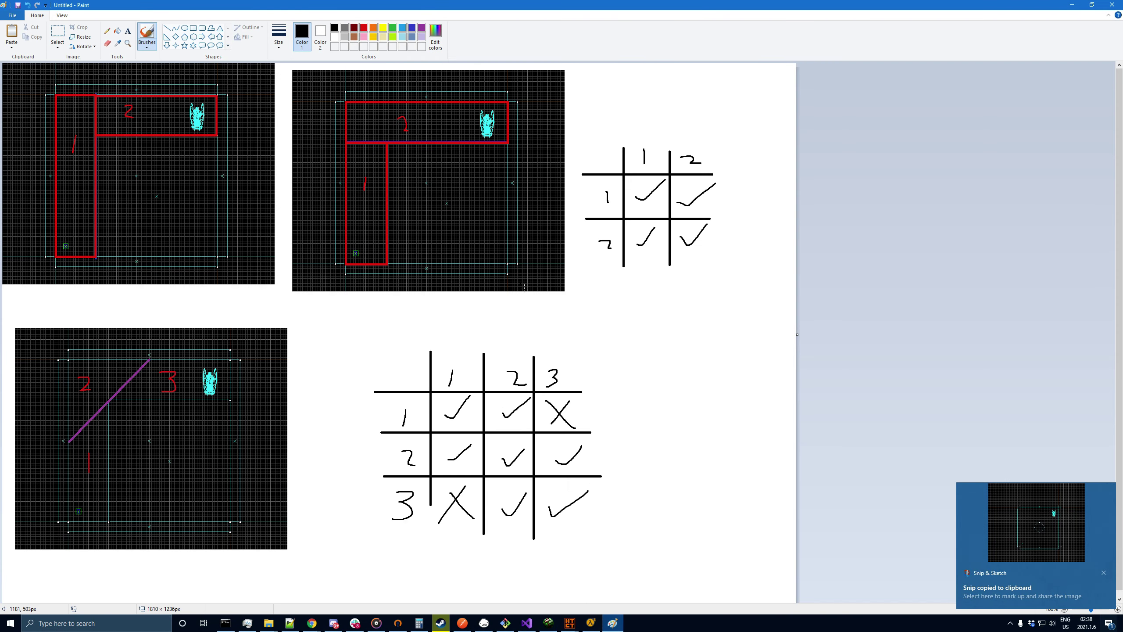
- Clear the canvas, paste the snip of the room with the central pillar, and choose purple as the drawing colour
key("ctrl+a")
key("Delete")
key("ctrl+v")
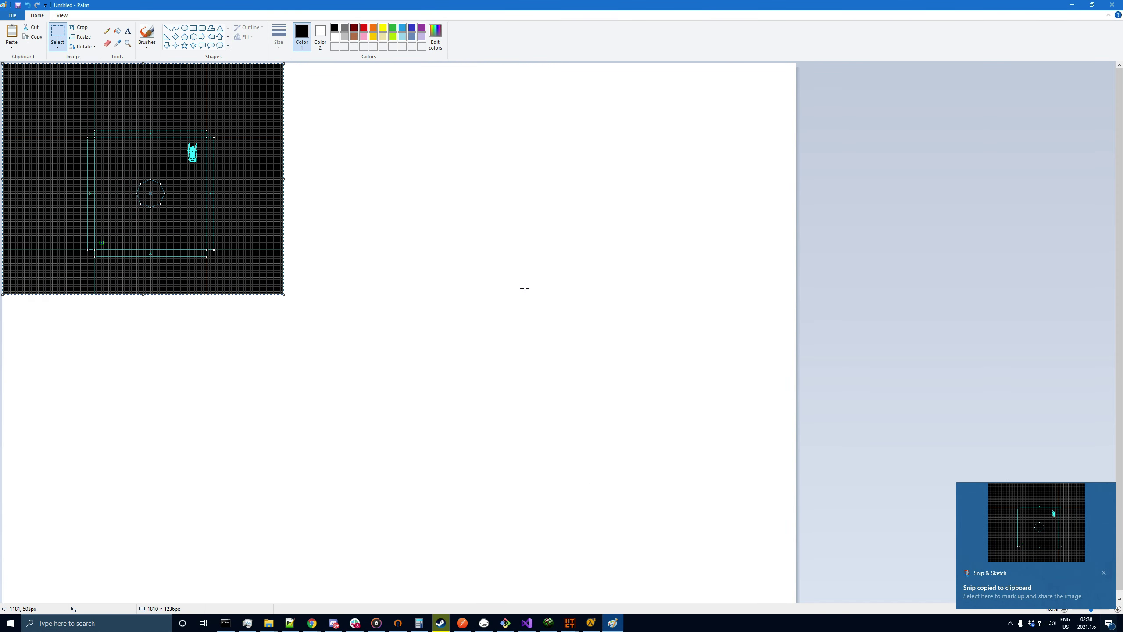
left_click(422, 28)
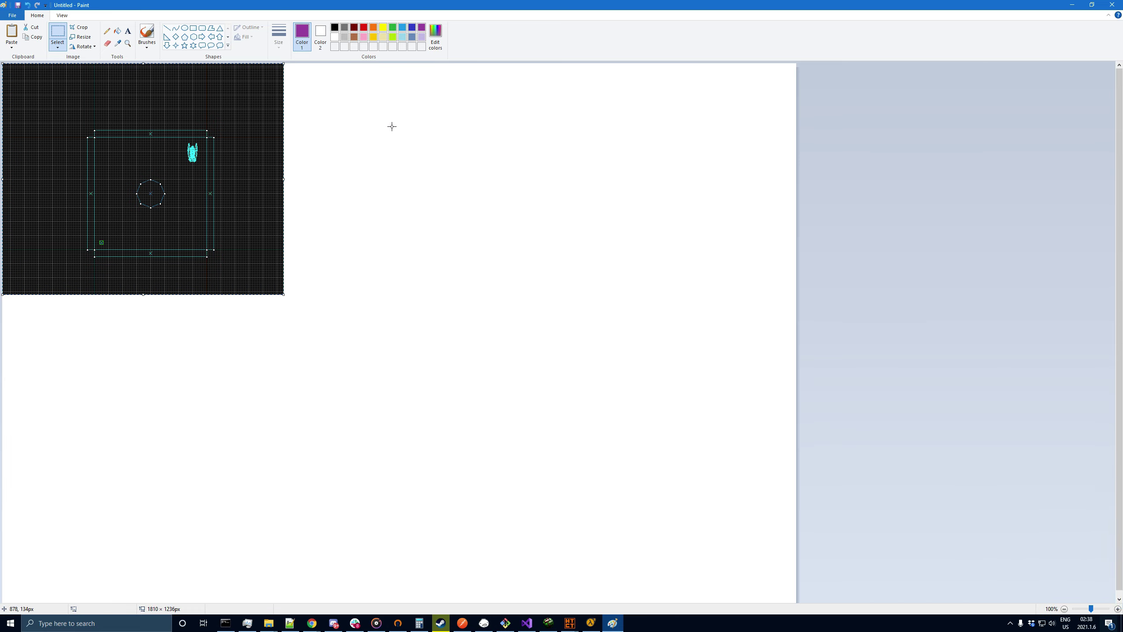
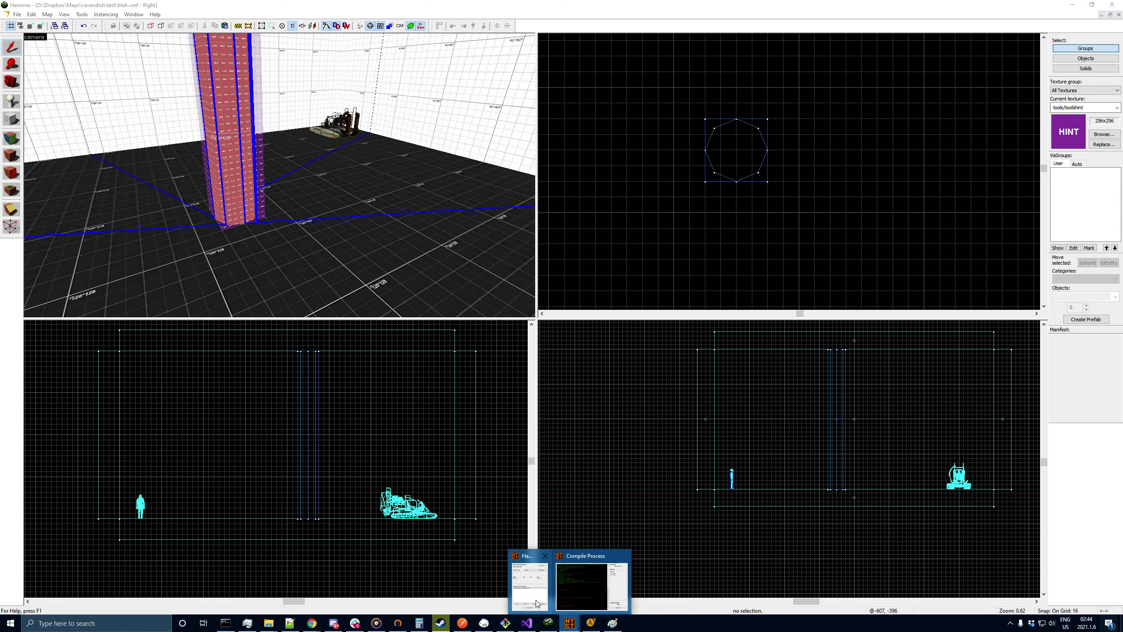
- Compile blah.vmf with the Fullbright preset and load its portal file in Hammer
left_click(536, 580)
left_click(781, 419)
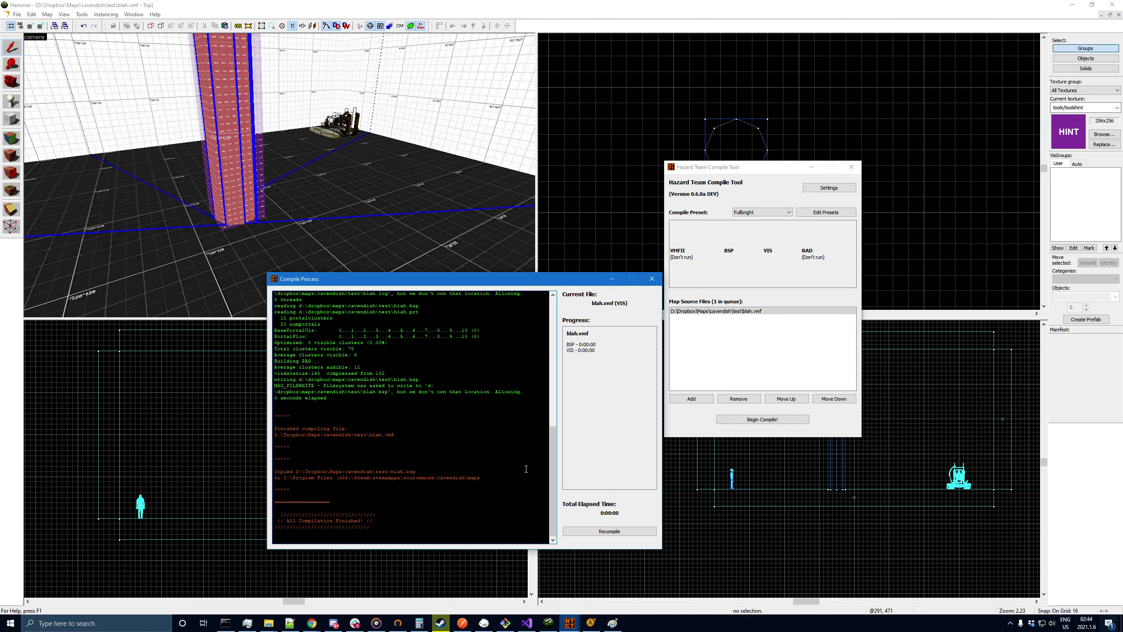
left_click(93, 46)
left_click(48, 14)
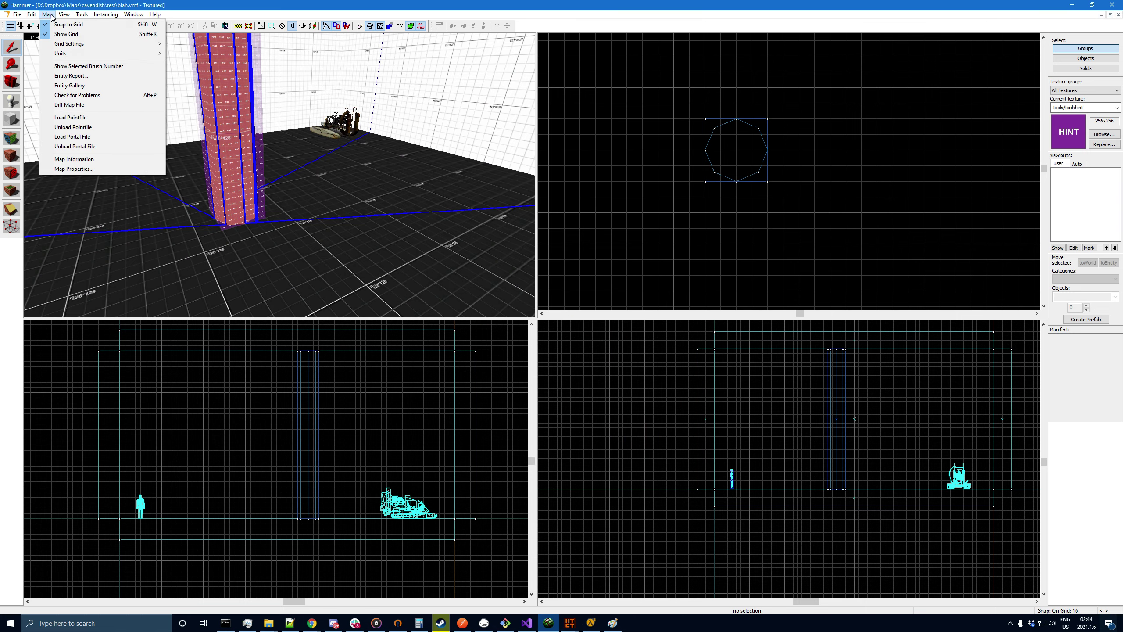
left_click(85, 137)
left_click(600, 352)
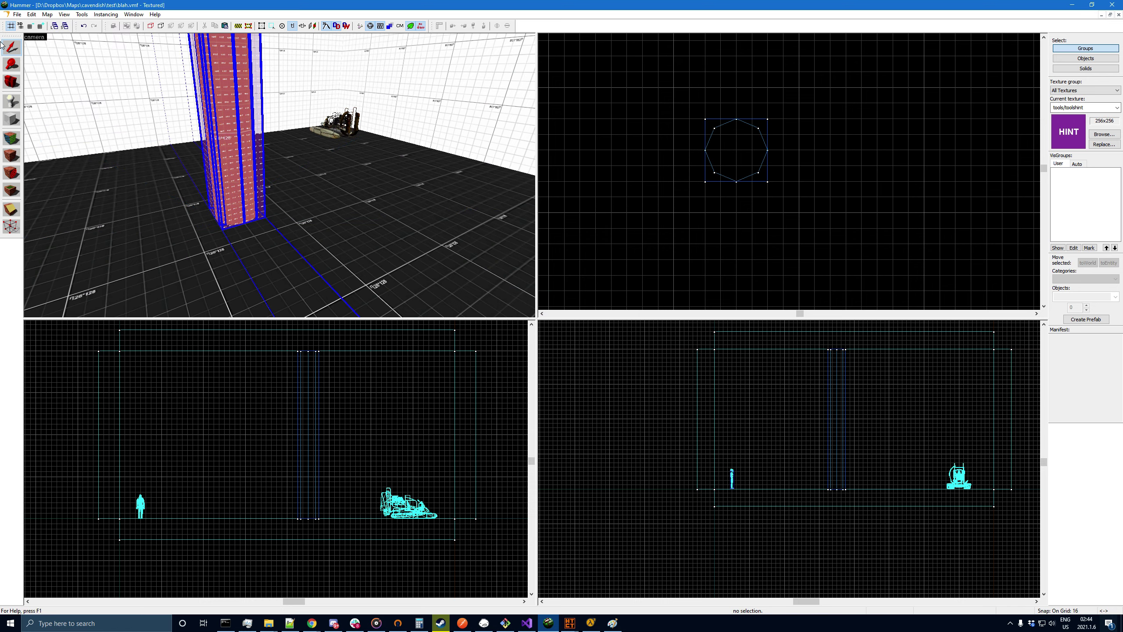
- Examine the blue portal lines around the hint-wrapped pillar from several sides and distances in the 3D view
key("z")
key("s")
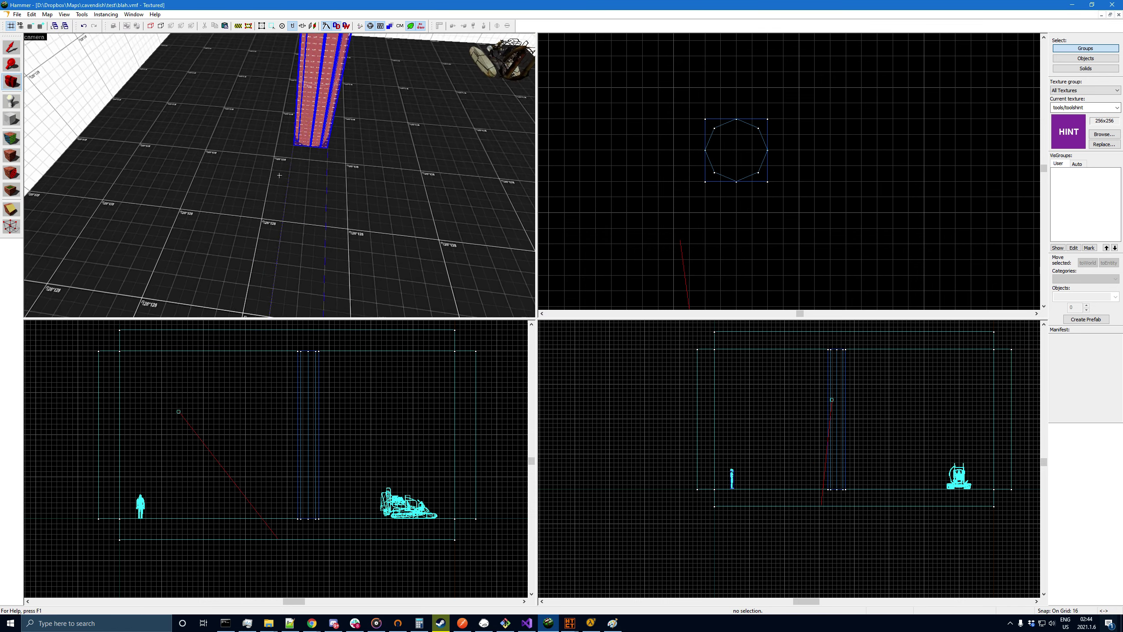
key("w")
key("z")
key("z")
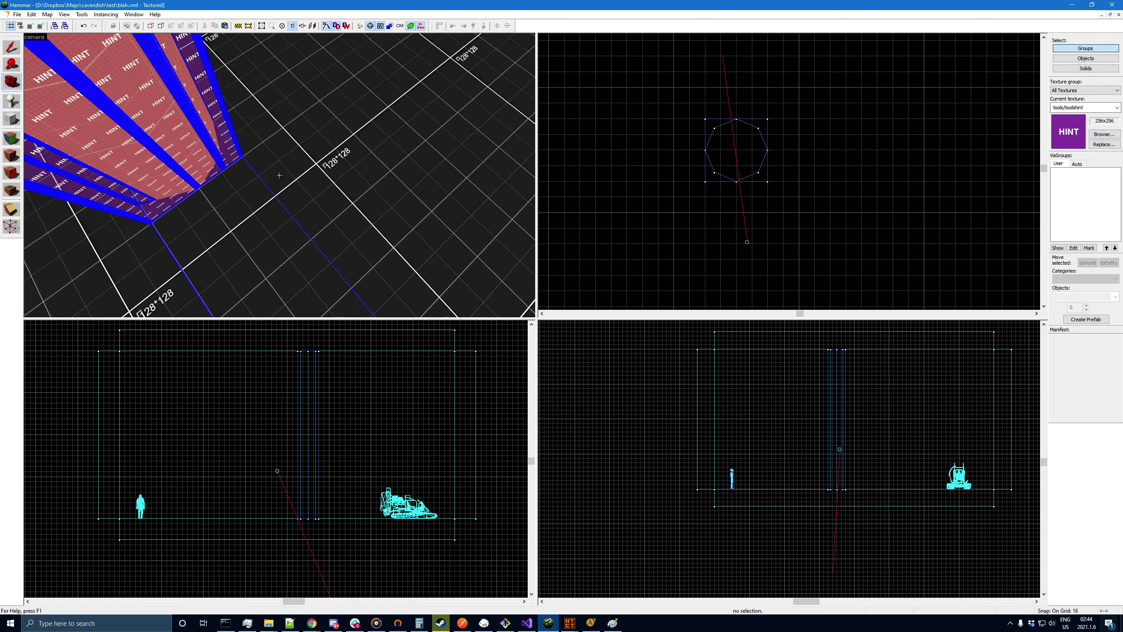
key("a")
key("s")
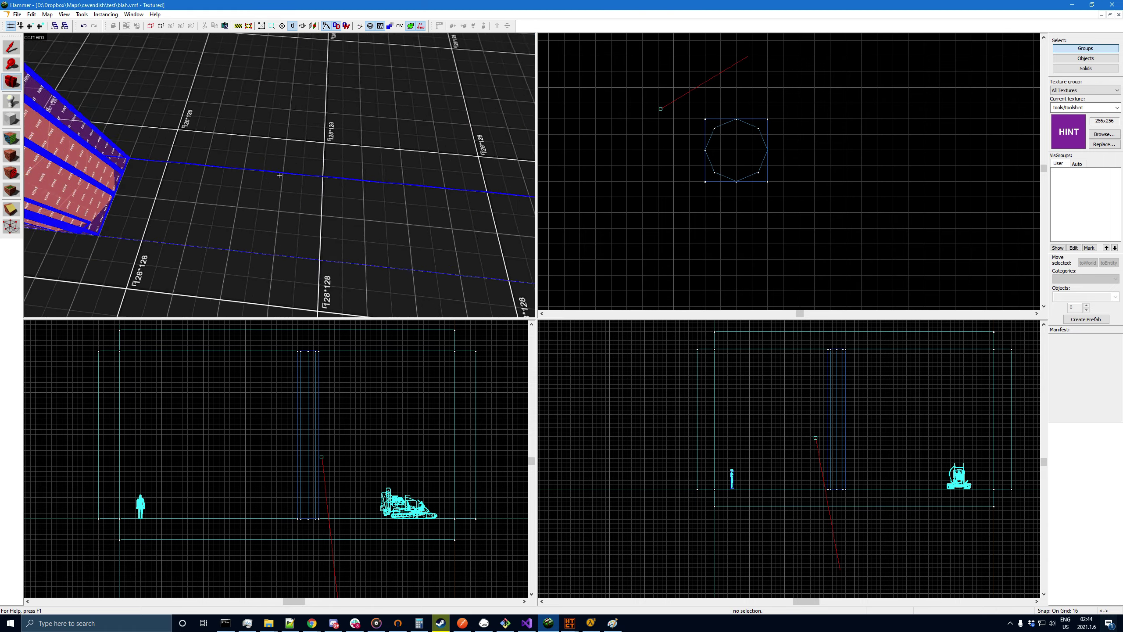
key("z")
key("z")
key("s")
key("w")
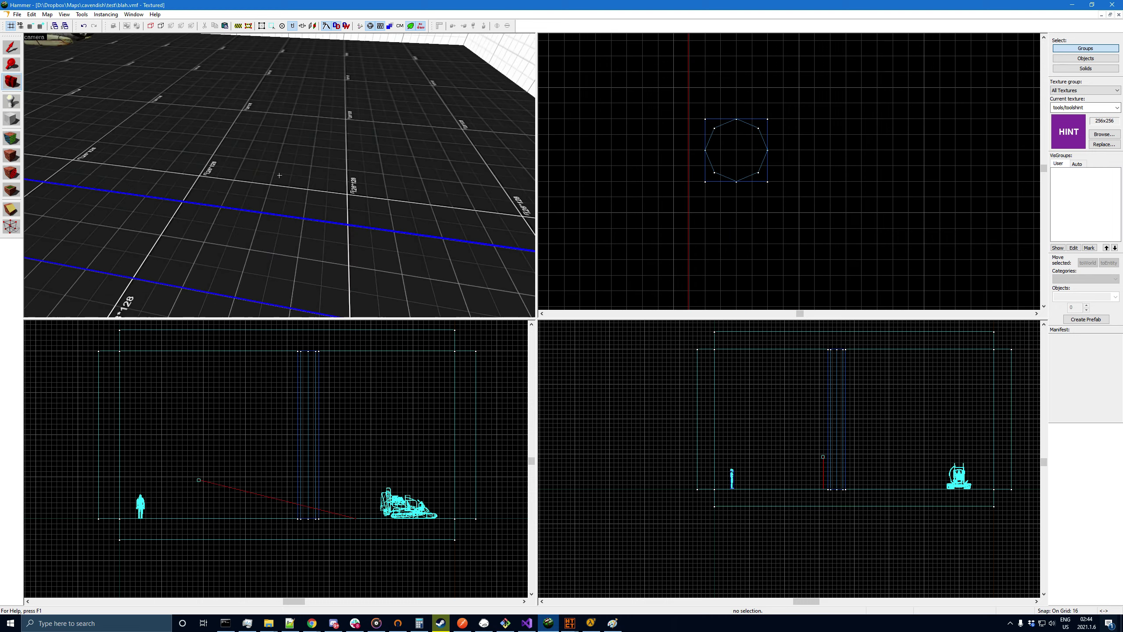
key("w")
key("w")
key("d")
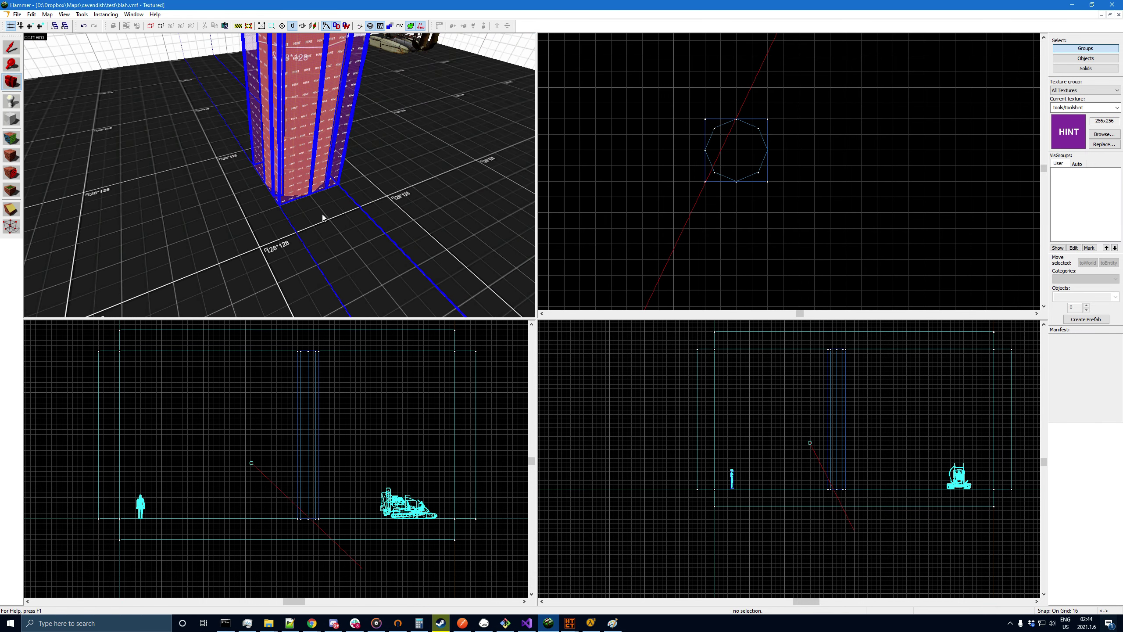
key("z")
key("s")
key("d")
key("w")
key("a")
key("s")
key("d")
key("w")
key("a")
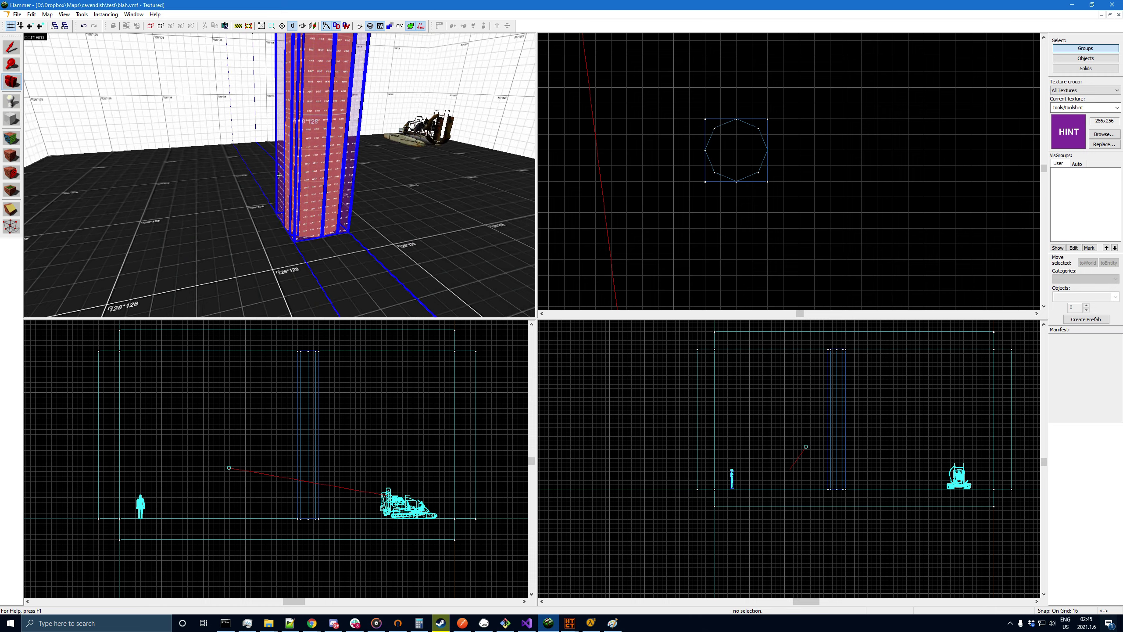
key("s")
key("a")
left_click_drag(268, 170, 280, 178)
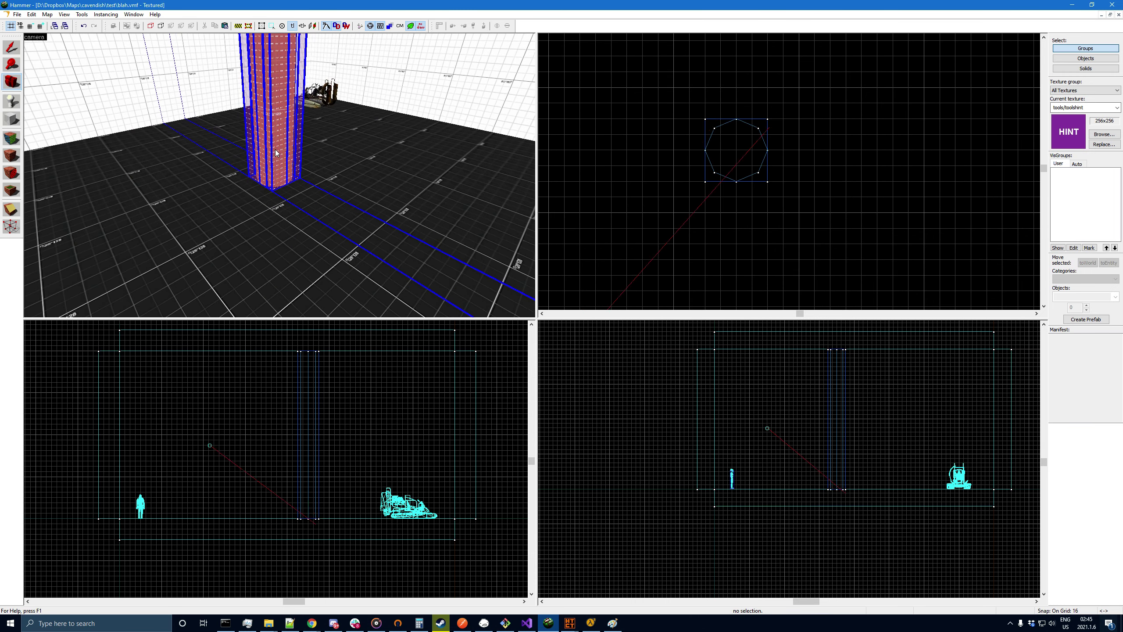
- Enlarge the hint brush around the pillar from its 64-unit footprint to about 256 by 256 units in the top view
scroll(730, 144, "down", 5)
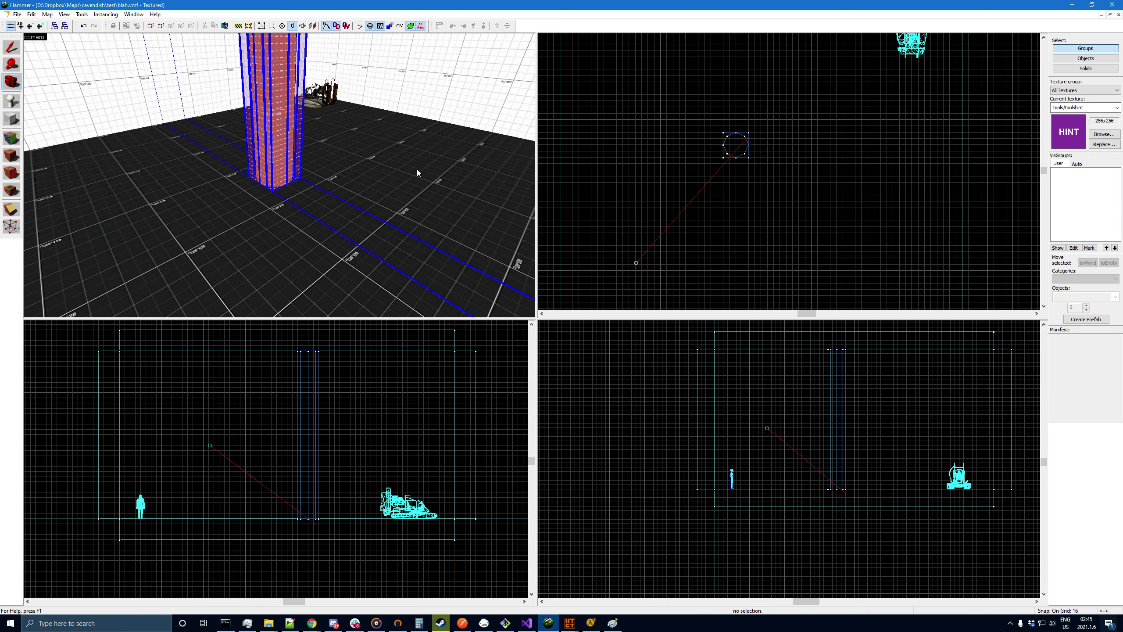
left_click(11, 47)
left_click(275, 126)
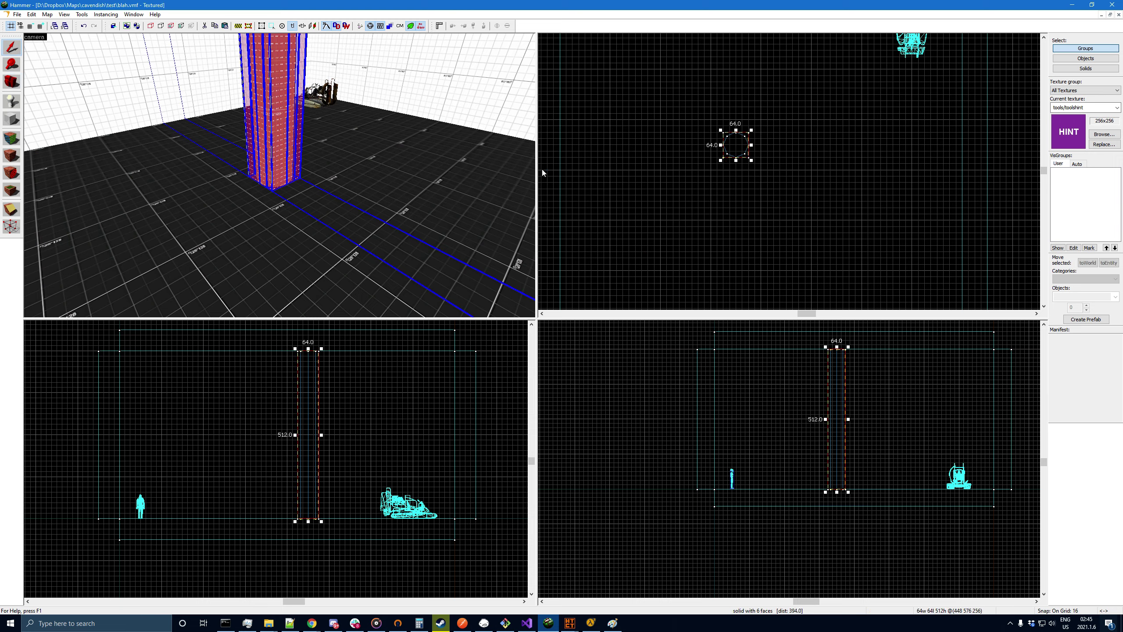
scroll(763, 151, "down", 2)
mouse_move(735, 148)
left_mouse_down("shift")
mouse_move(699, 114)
mouse_move(749, 162)
left_mouse_up("shift")
left_click(794, 172)
- Enlarge the orange cylinder inside the hint brush to about 256 by 256 units, filling the brush's footprint
left_click(11, 85)
key("w")
left_click_drag(199, 154, 269, 191)
left_click(13, 48)
left_click(317, 118)
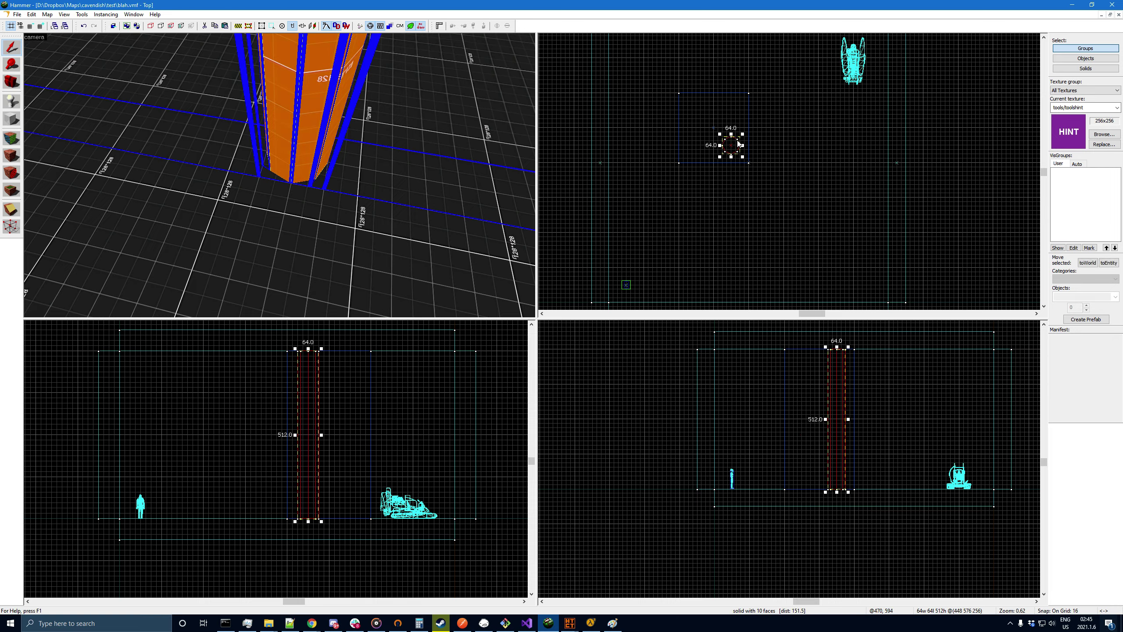
mouse_move(739, 155)
left_mouse_down()
mouse_move(708, 113)
mouse_move(692, 113)
mouse_move(749, 163)
left_mouse_up()
left_click(807, 186)
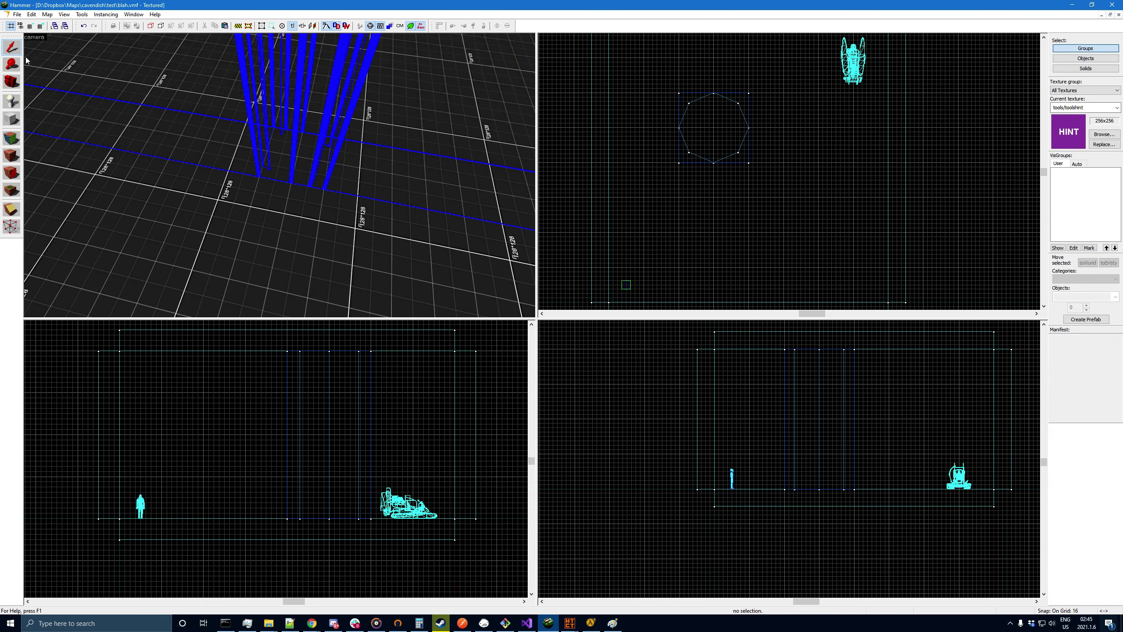
- Move the vehicle prop sideways in the top view so it stands directly behind the enlarged pillar
left_click(11, 82)
key("s")
left_click_drag(189, 122, 278, 178)
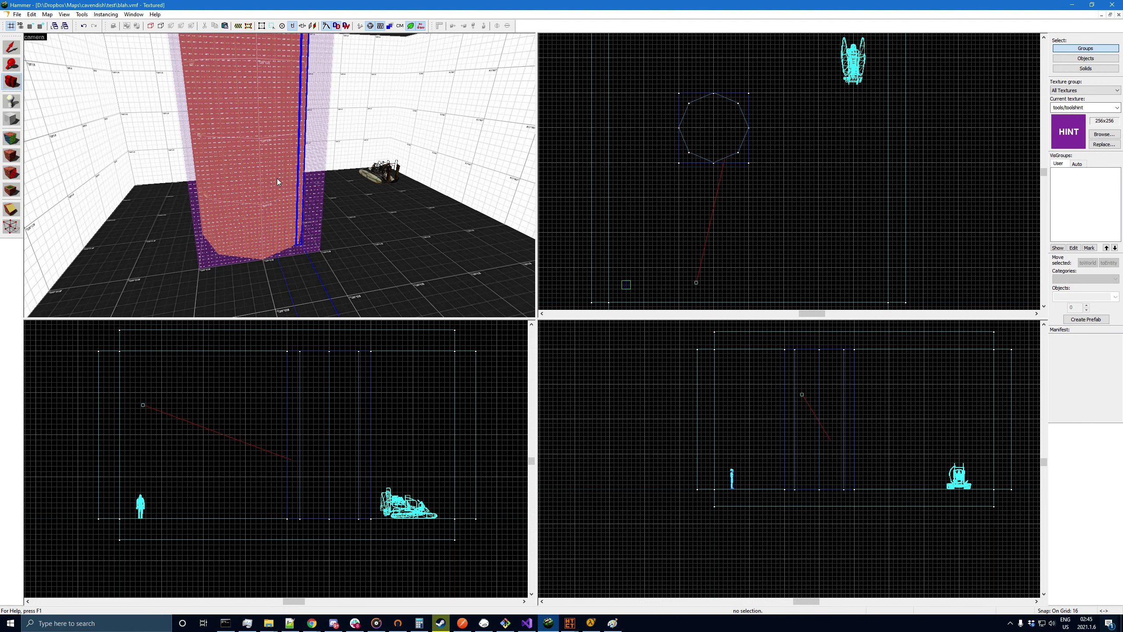
left_click(12, 46)
left_click(852, 60)
scroll(796, 115, "up", 1)
left_click_drag(814, 96, 660, 110)
left_click(758, 192)
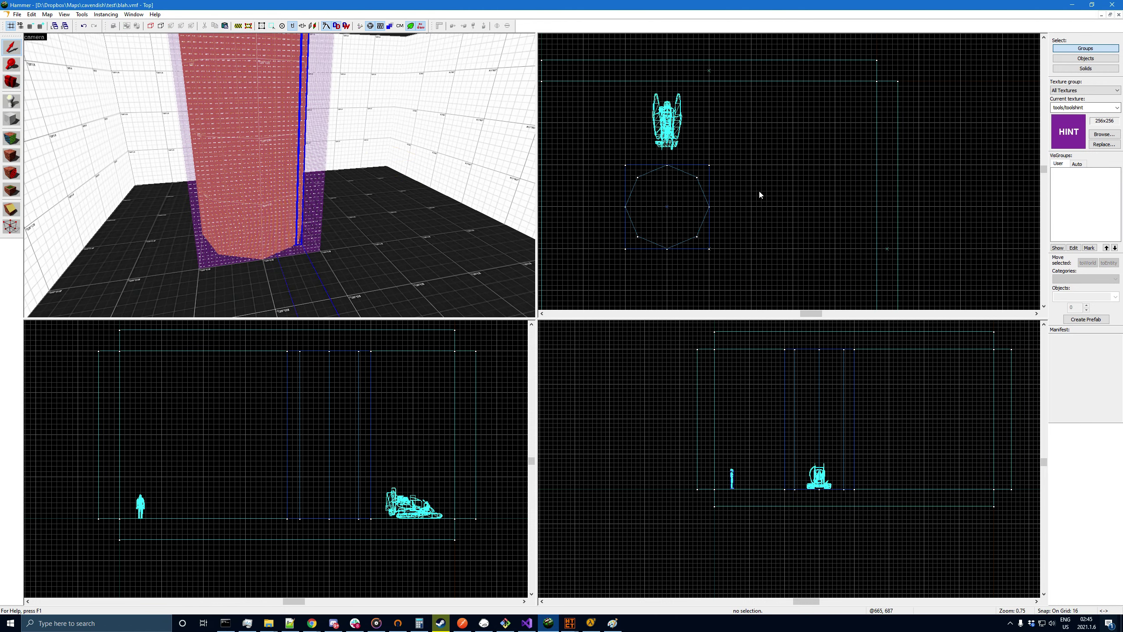
- Recompile the map, reload its portal file, and inspect the portals around the enlarged hint brush
left_click(569, 623)
left_click(790, 418)
left_click(47, 14)
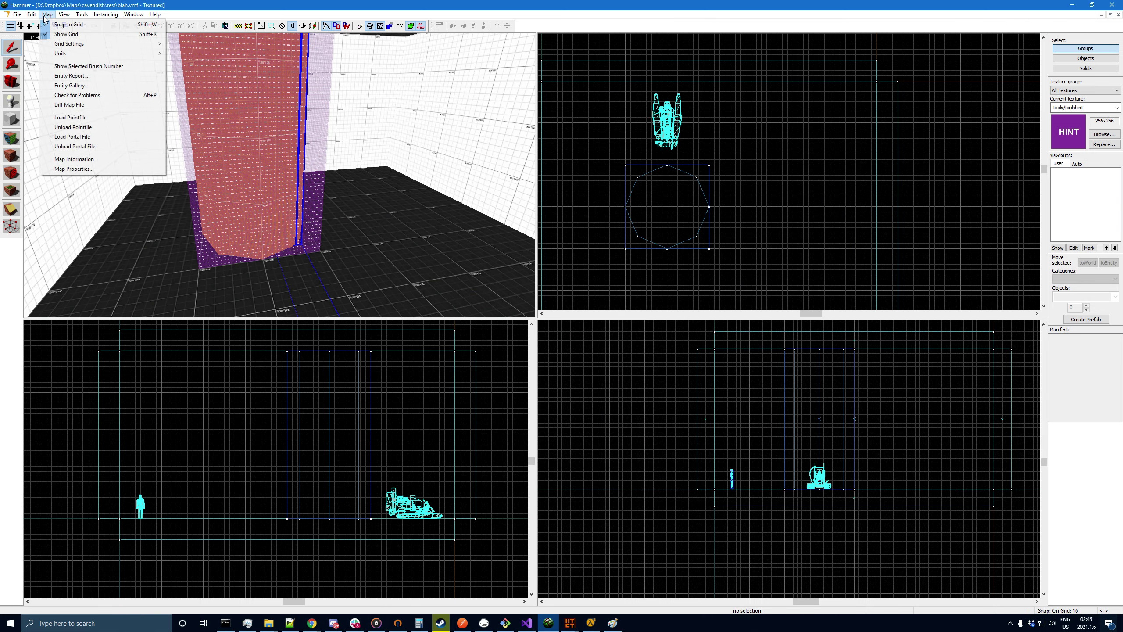
left_click(71, 140)
left_click(572, 341)
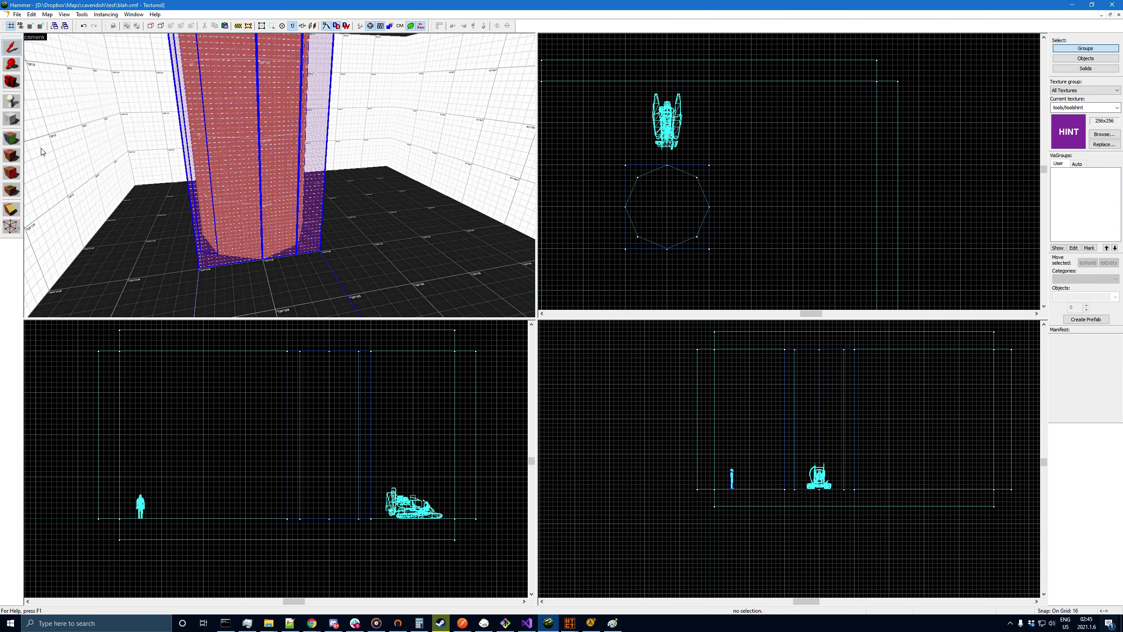
left_click(14, 84)
mouse_move(283, 176)
left_mouse_down()
mouse_move(332, 213)
mouse_move(305, 210)
mouse_move(316, 212)
mouse_move(177, 131)
left_mouse_up()
key("w")
key("s")
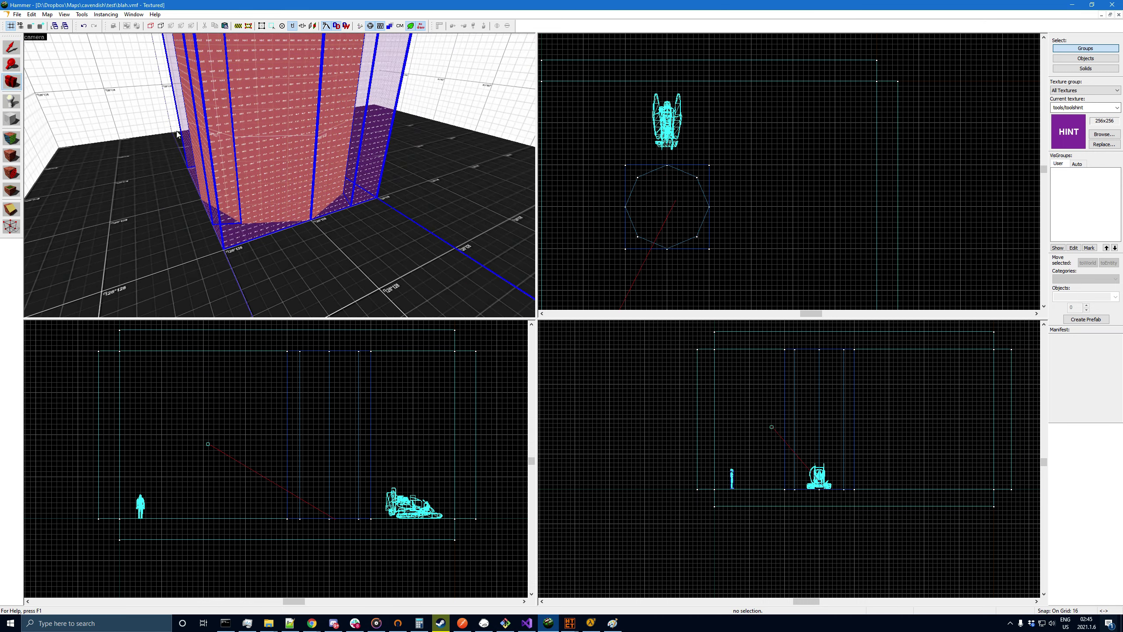
left_click(14, 50)
- Compile the map again and switch to the Project Cavendish game to check the vehicle's wireframe from different sides of the pillar
left_click(569, 623)
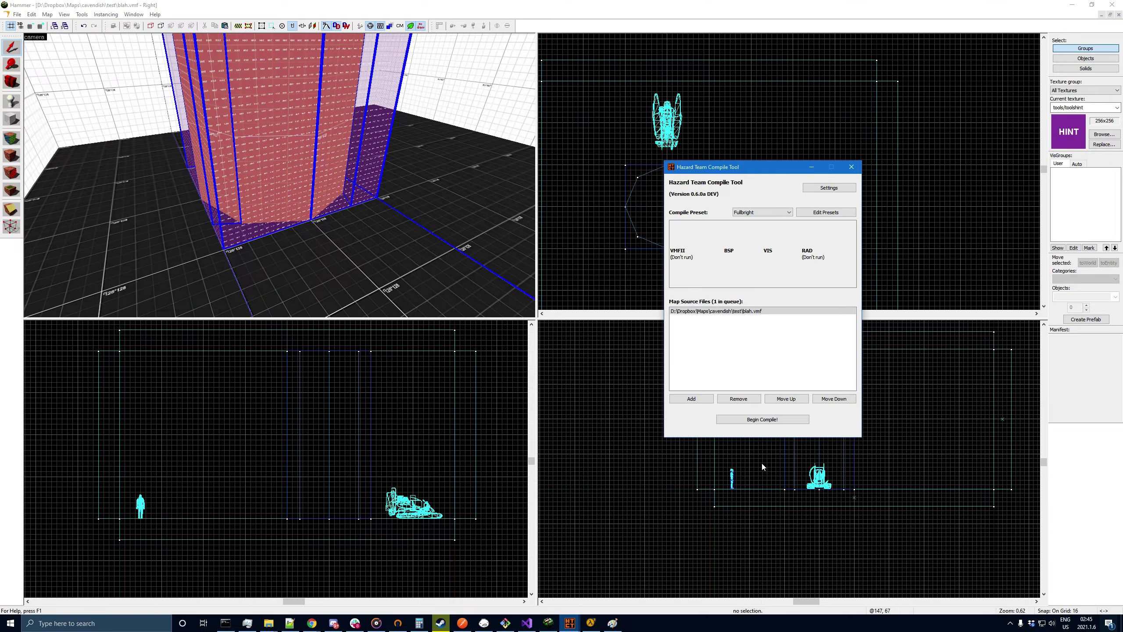
left_click(762, 419)
left_click(588, 627)
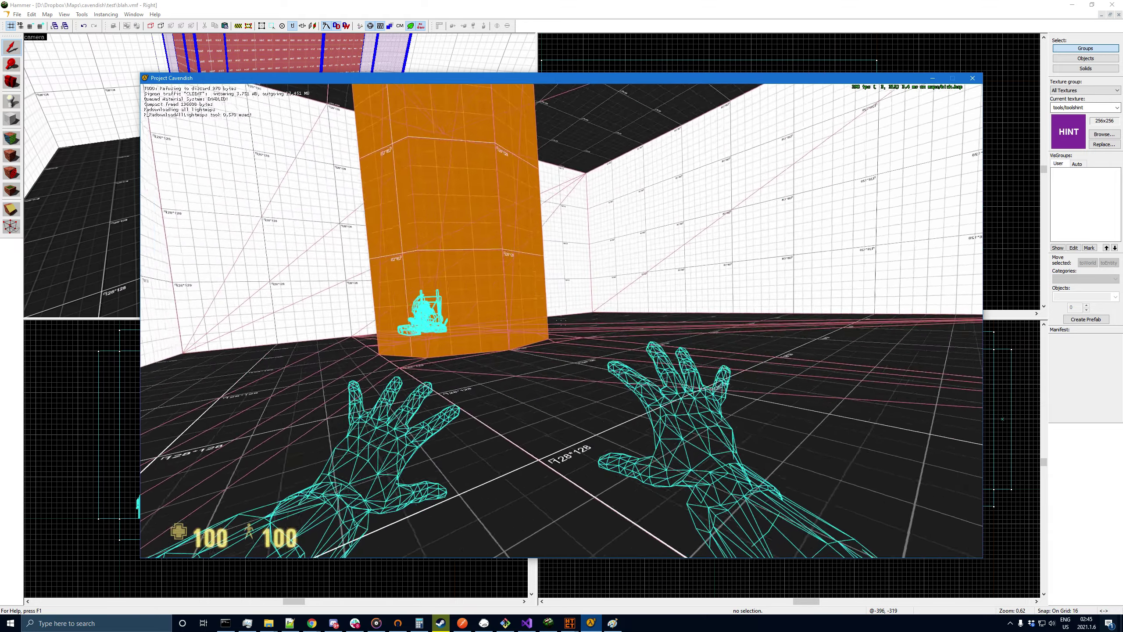
key("a")
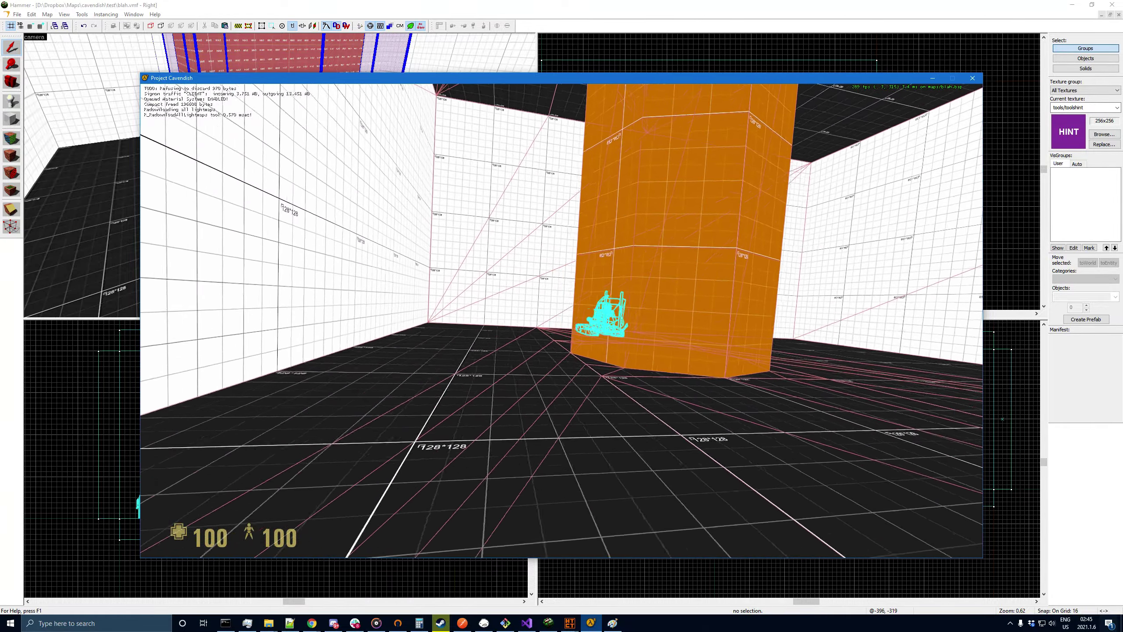
key("w")
key("d")
- Review the pillar and vehicle in Hammer's top view, and switch to the division sketches in Paint
key("alt+Tab")
scroll(734, 155, "down", 5)
scroll(747, 199, "up", 4)
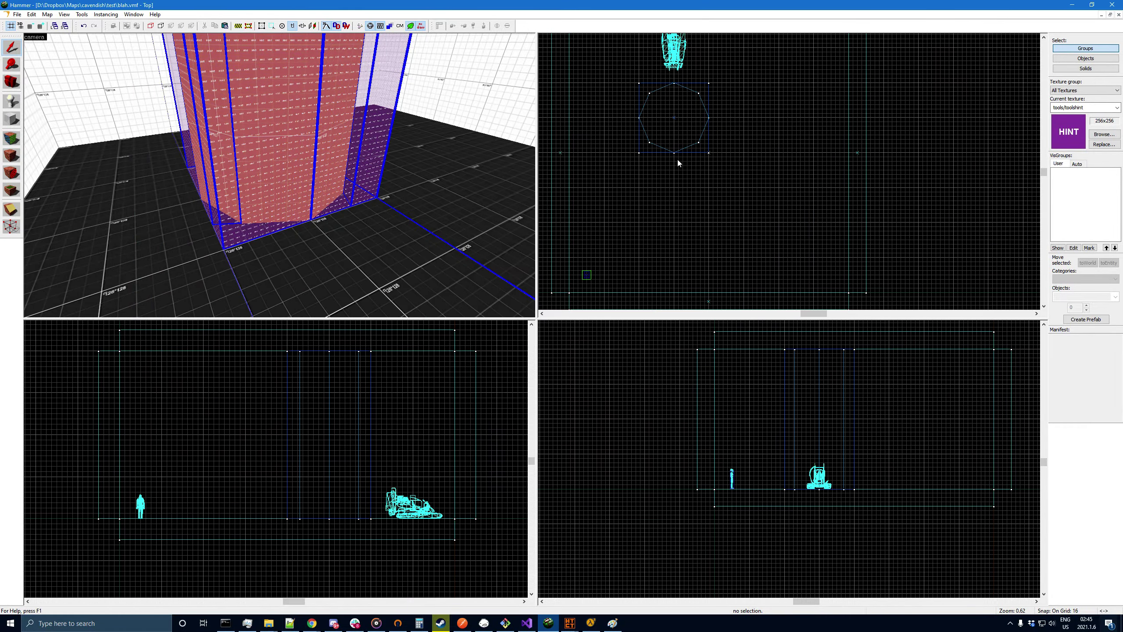
left_click(612, 623)
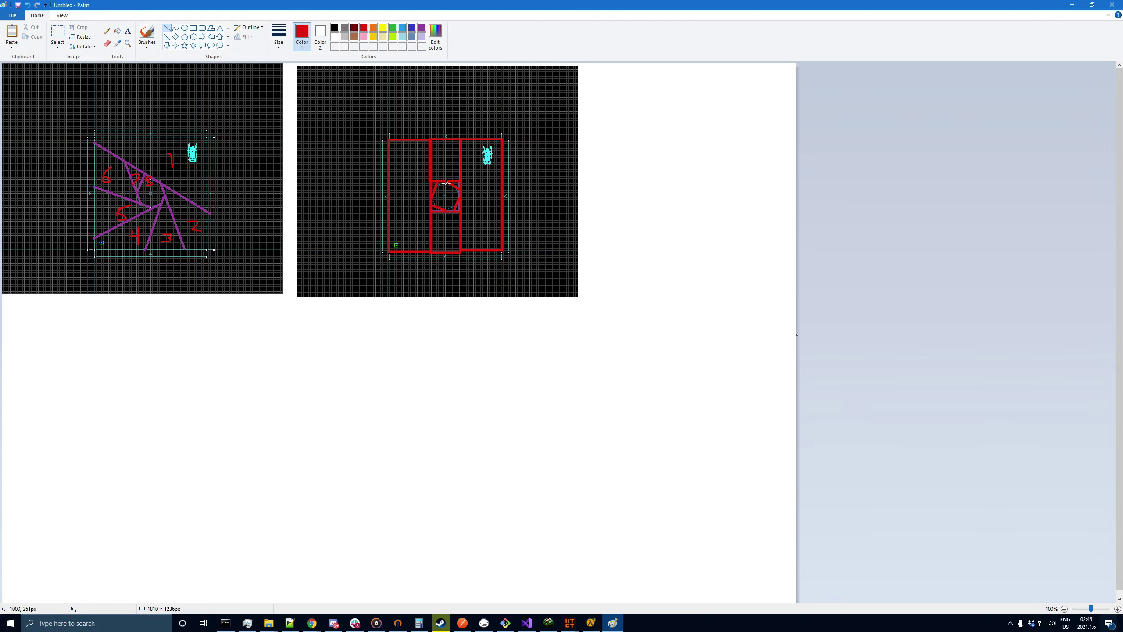
- Return to the game and walk from side to side in front of the pillar to observe the vehicle's wireframe
left_click(591, 623)
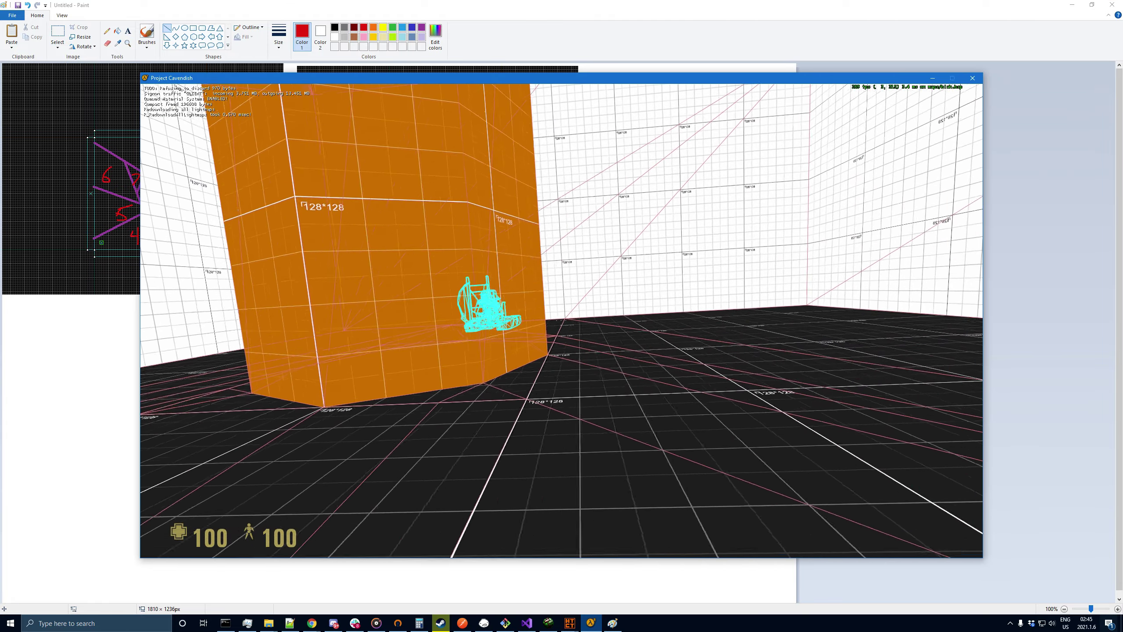
key("d")
key("a")
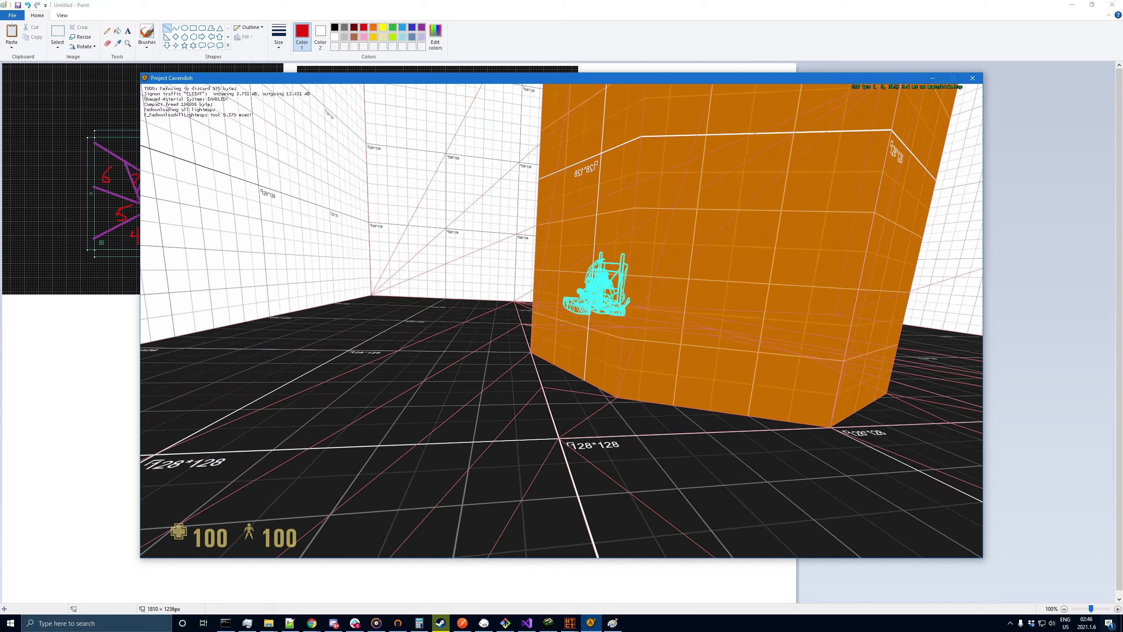
key("grave")
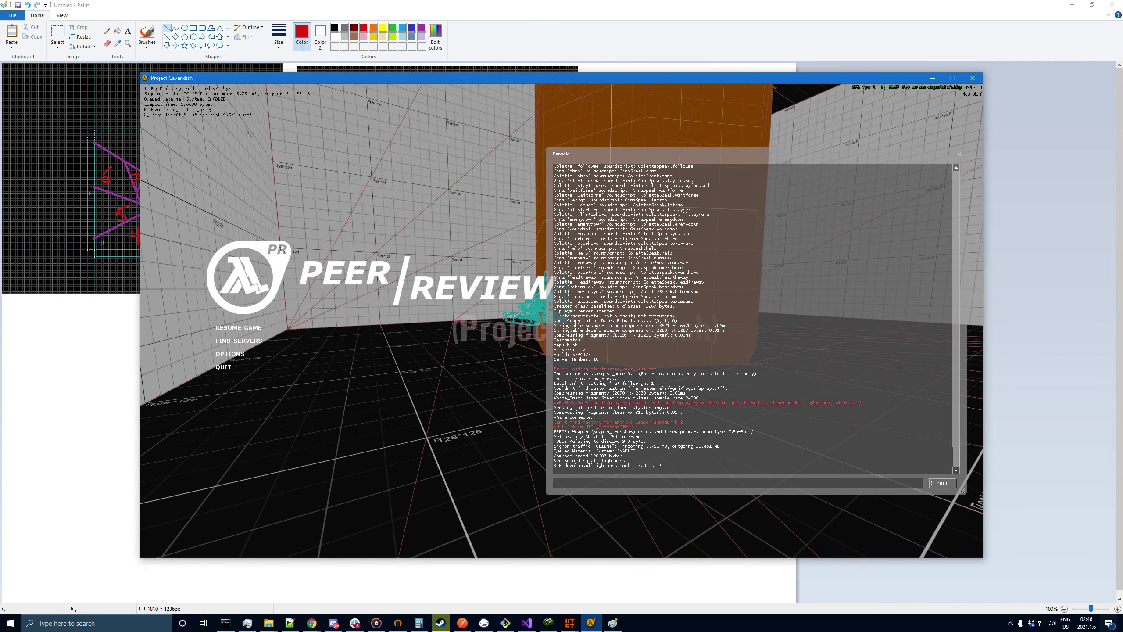
key("Escape")
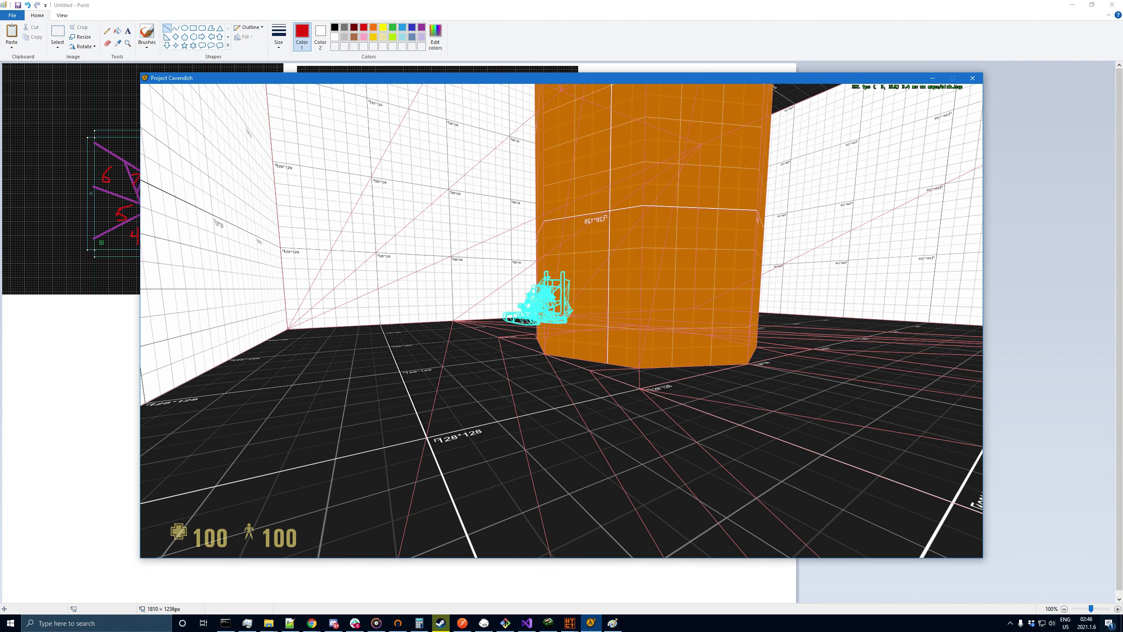
- Search the game's console commands for "leaf"
key("grave")
type("r_lea")
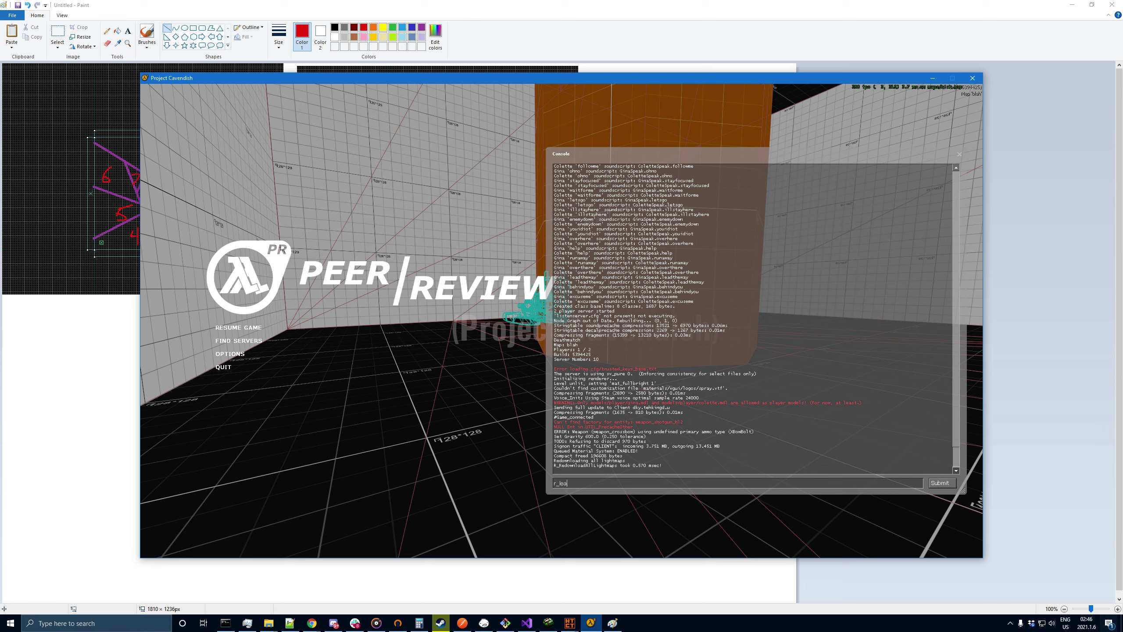
key("BackSpace")
key("BackSpace")
key("BackSpace")
key("BackSpace")
type("find leaf")
key("Return")
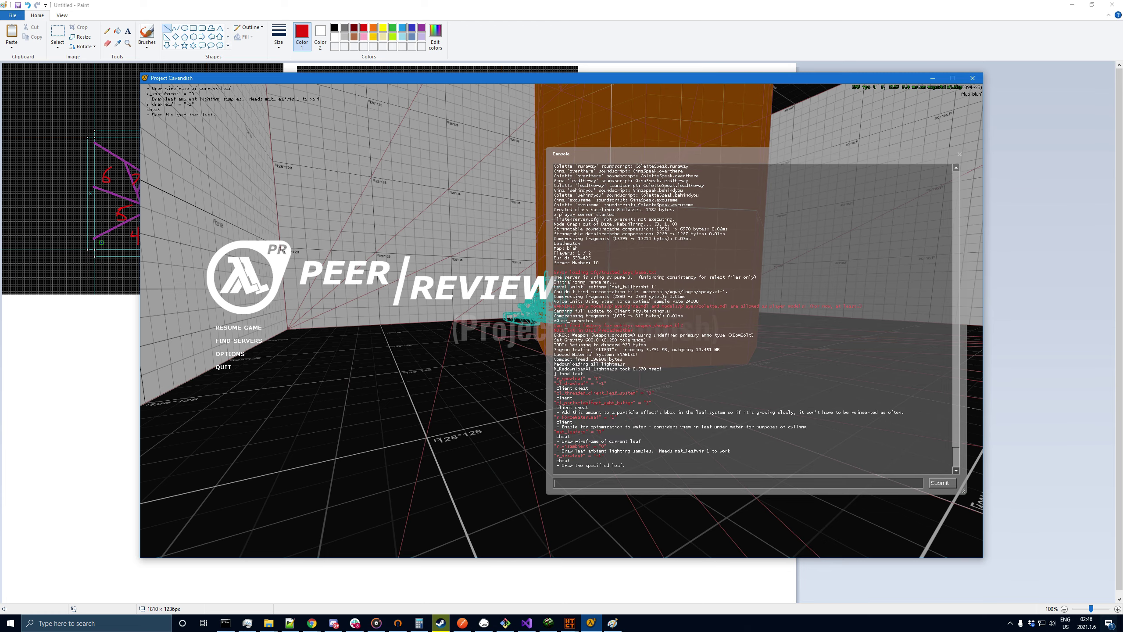
- Turn on the current leaf's wireframe with the mat_leafvis console command and move sideways around the pillar
type("mat_")
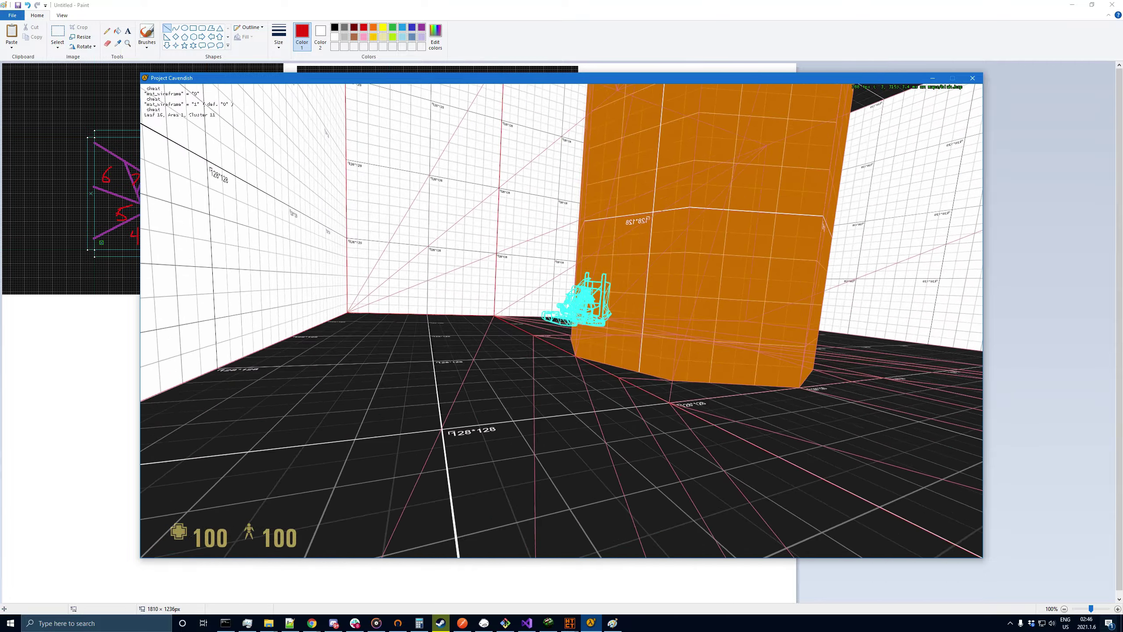
key("d")
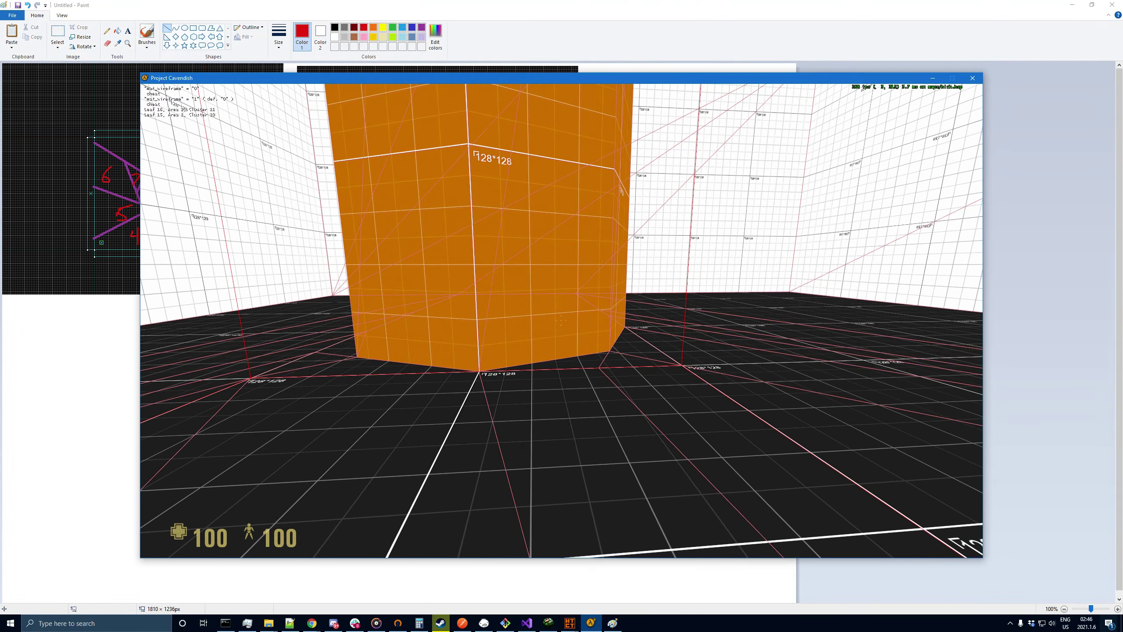
- Check the division sketches in Paint, and return to the game to walk sideways around the pillar and compare its leaf divisions
key("Escape")
left_click(584, 2)
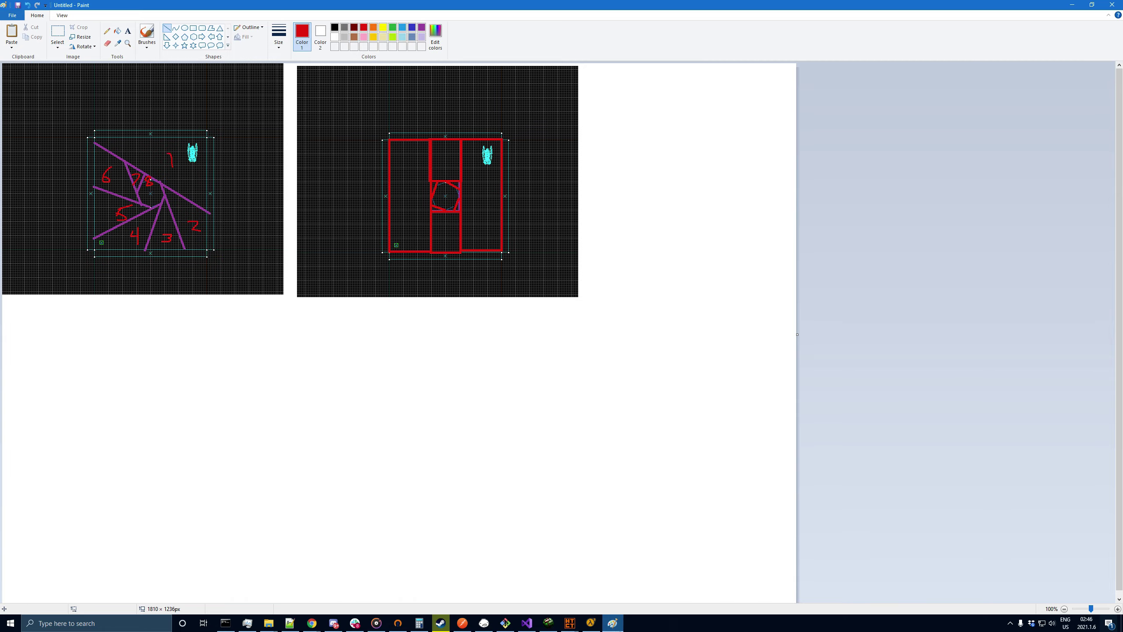
left_click(591, 623)
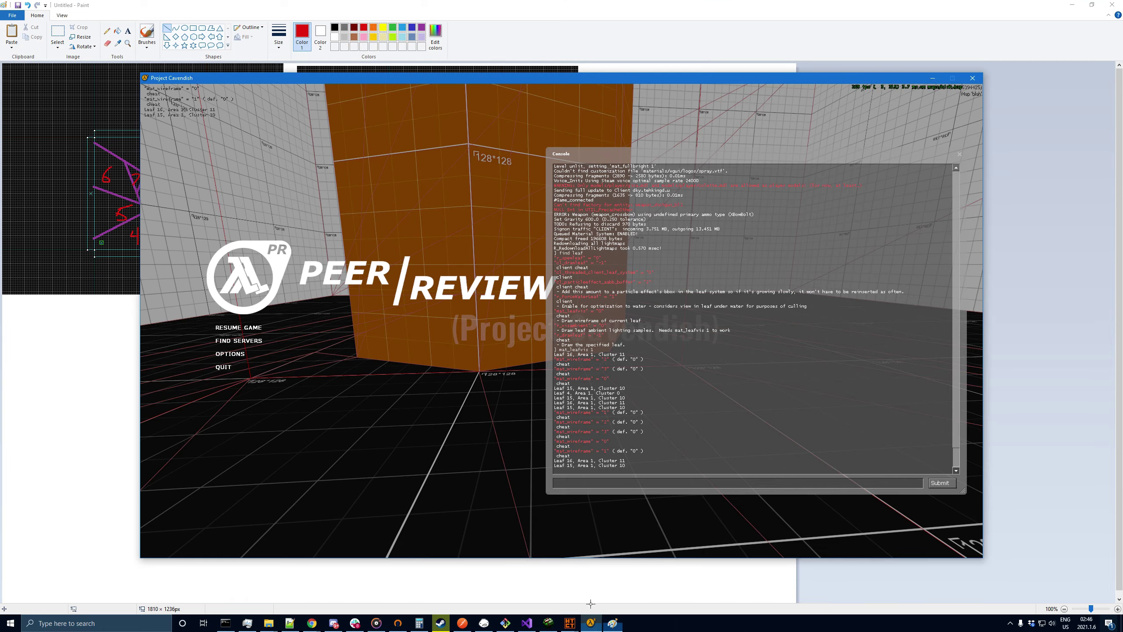
key("Escape")
key("a")
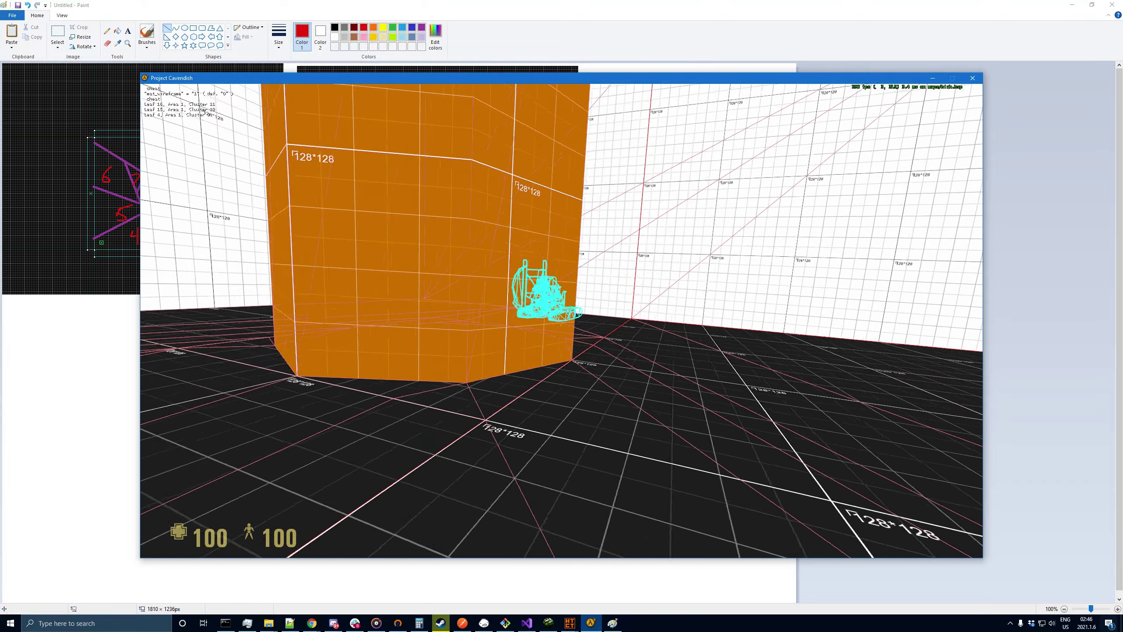
key("d")
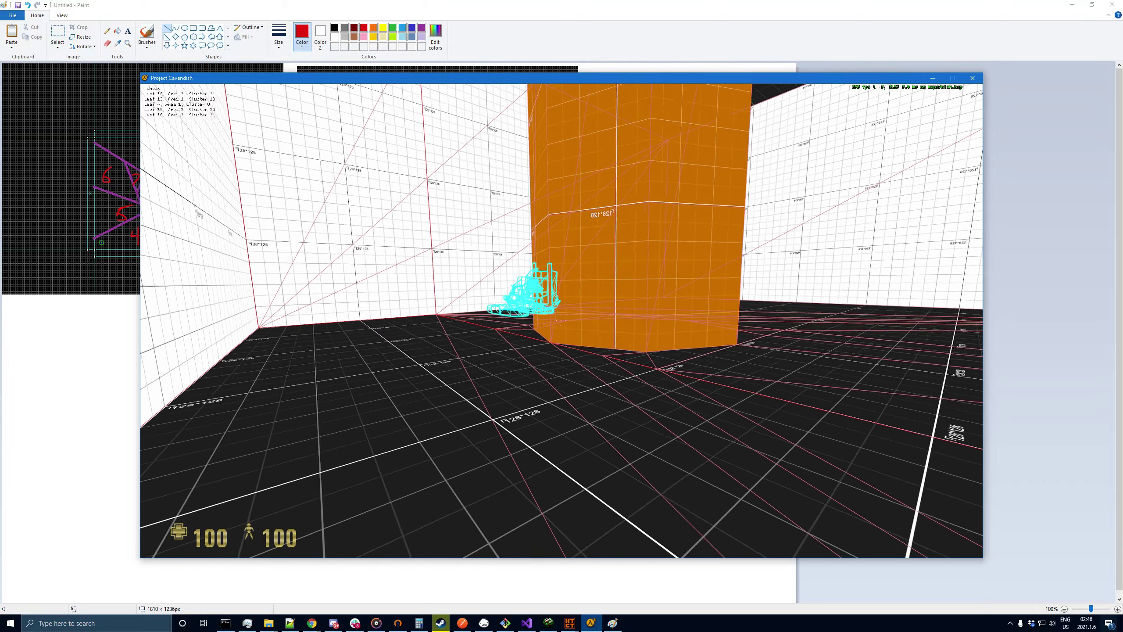
- Switch to Hammer and delete the hint brush surrounding the pillar
key("Escape")
left_click(548, 623)
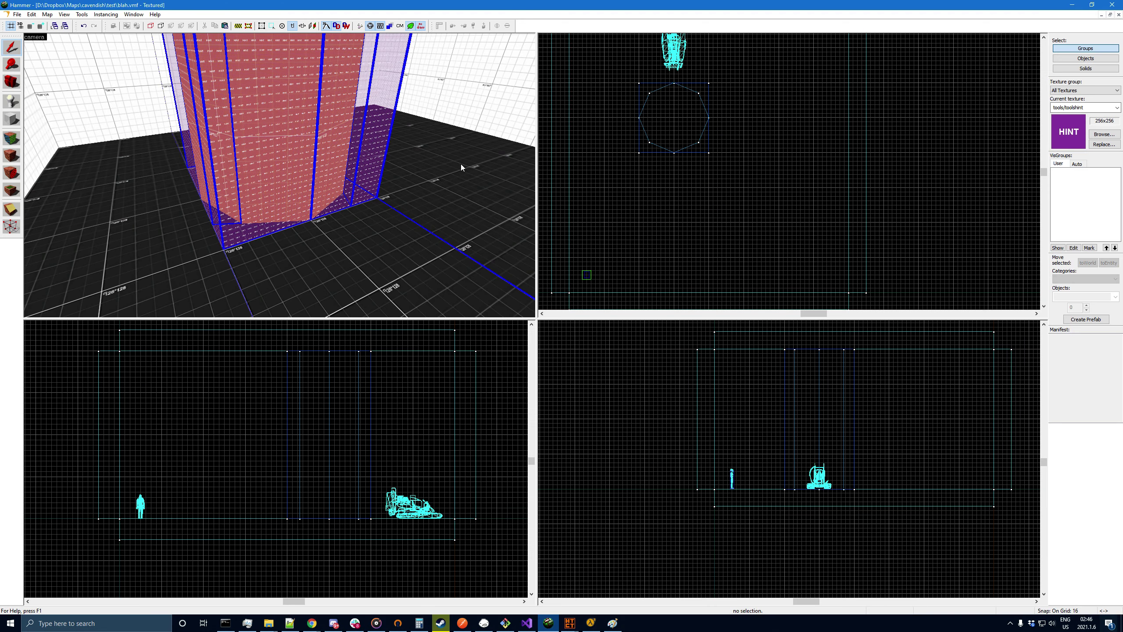
scroll(370, 223, "down", 3)
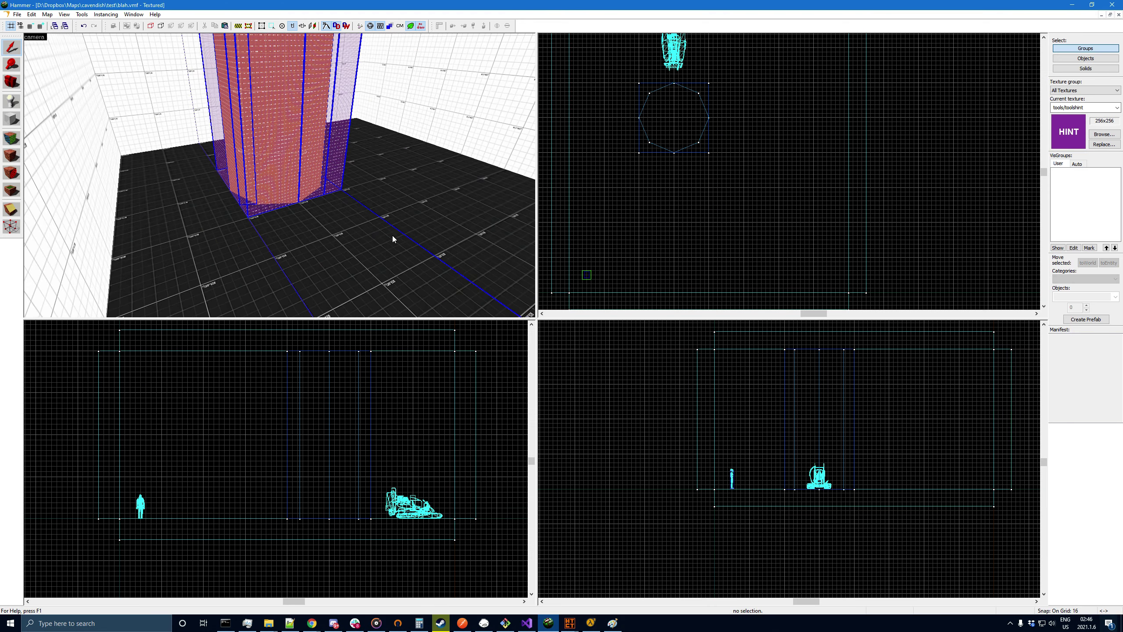
scroll(787, 169, "down", 2)
scroll(787, 167, "down", 4)
scroll(755, 170, "up", 3)
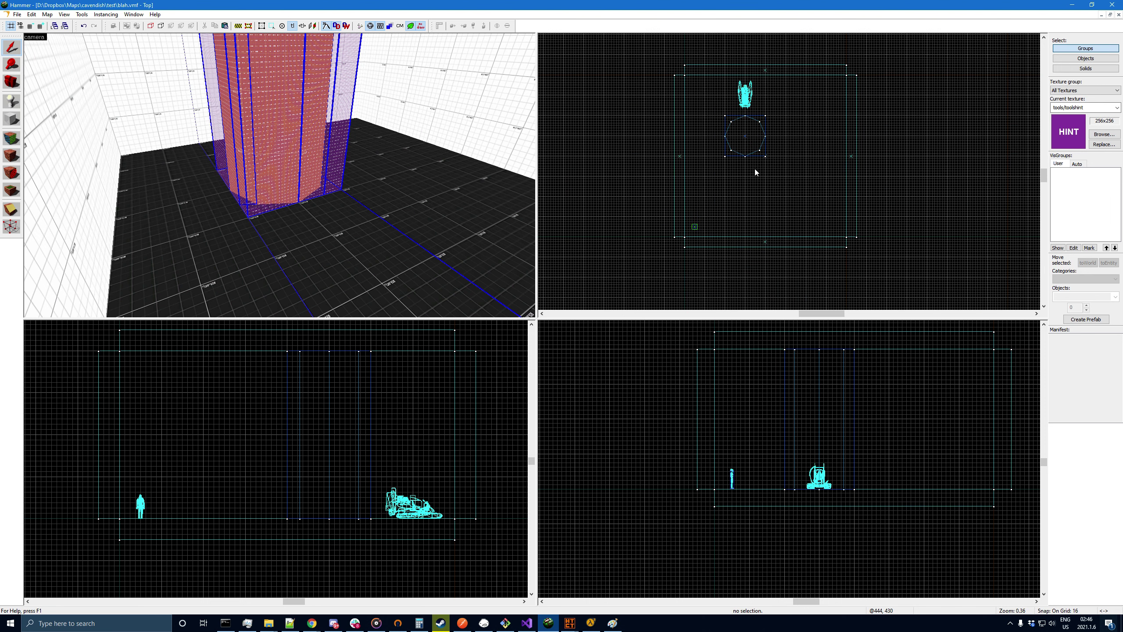
scroll(755, 169, "up", 1)
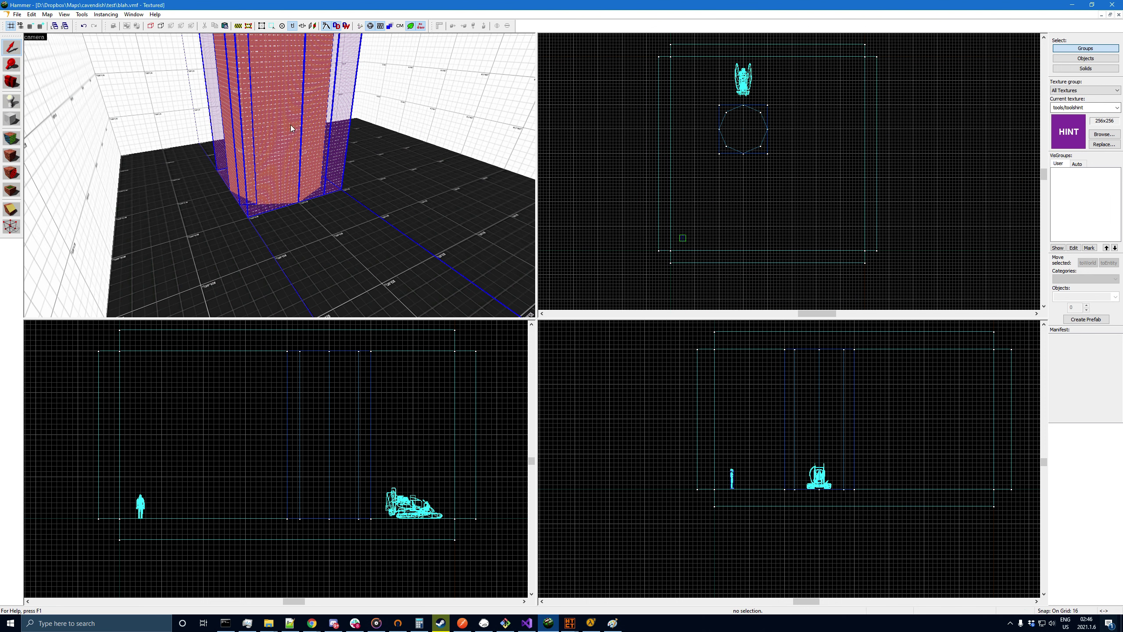
left_click(339, 149)
key("Escape")
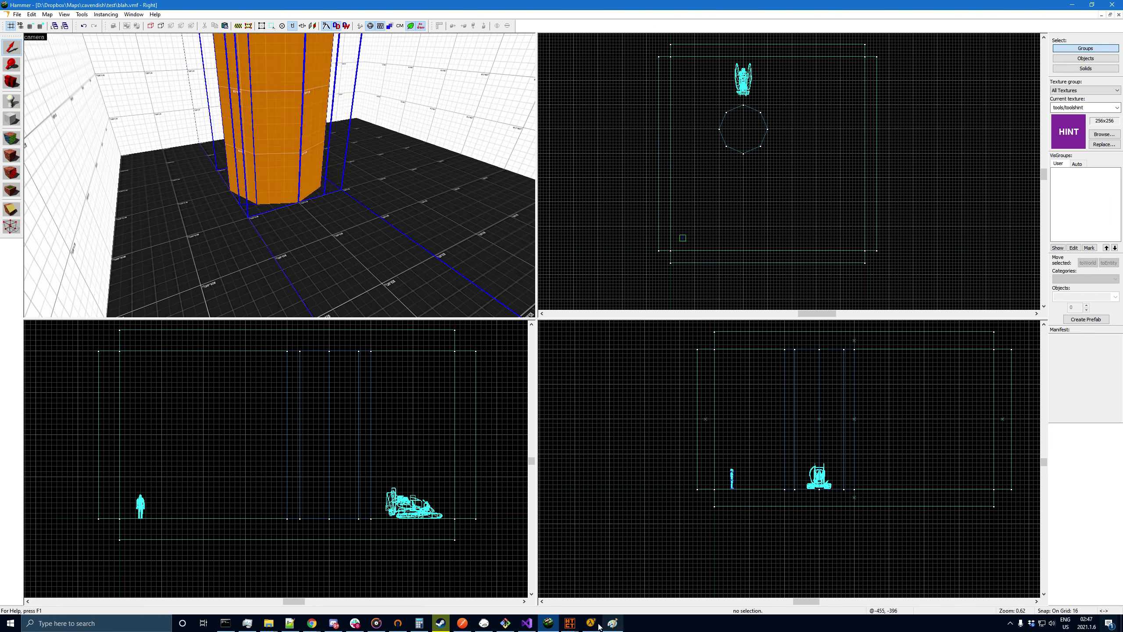
- Compile blah.vmf without the hint brush using the Fullbright preset, and load the default portal file in Hammer
left_click(569, 623)
left_click(753, 419)
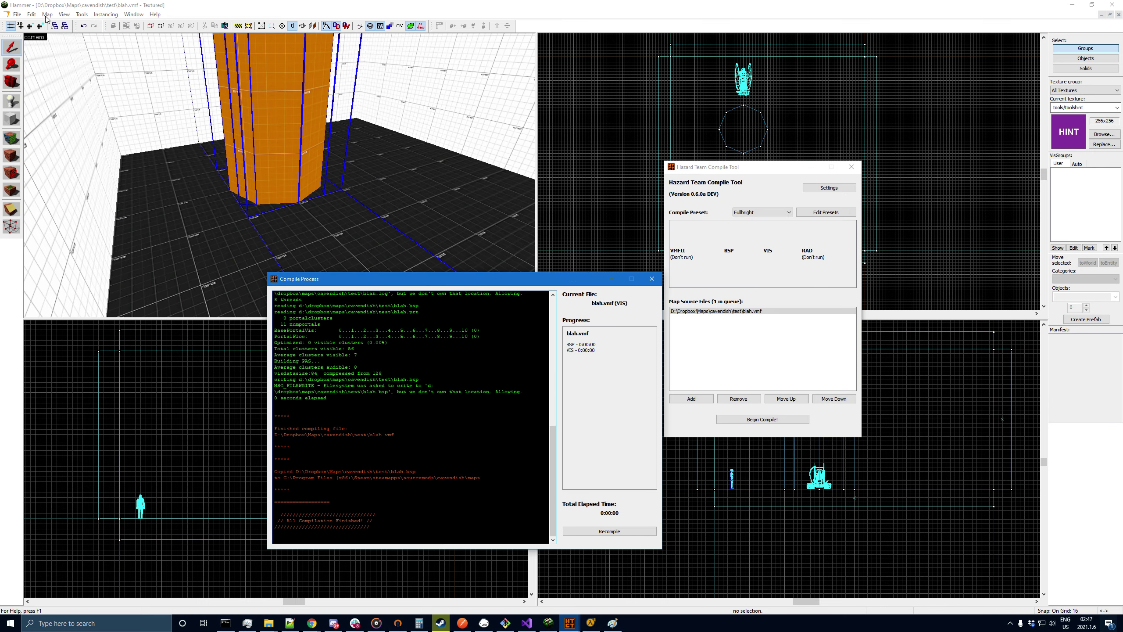
left_click(566, 338)
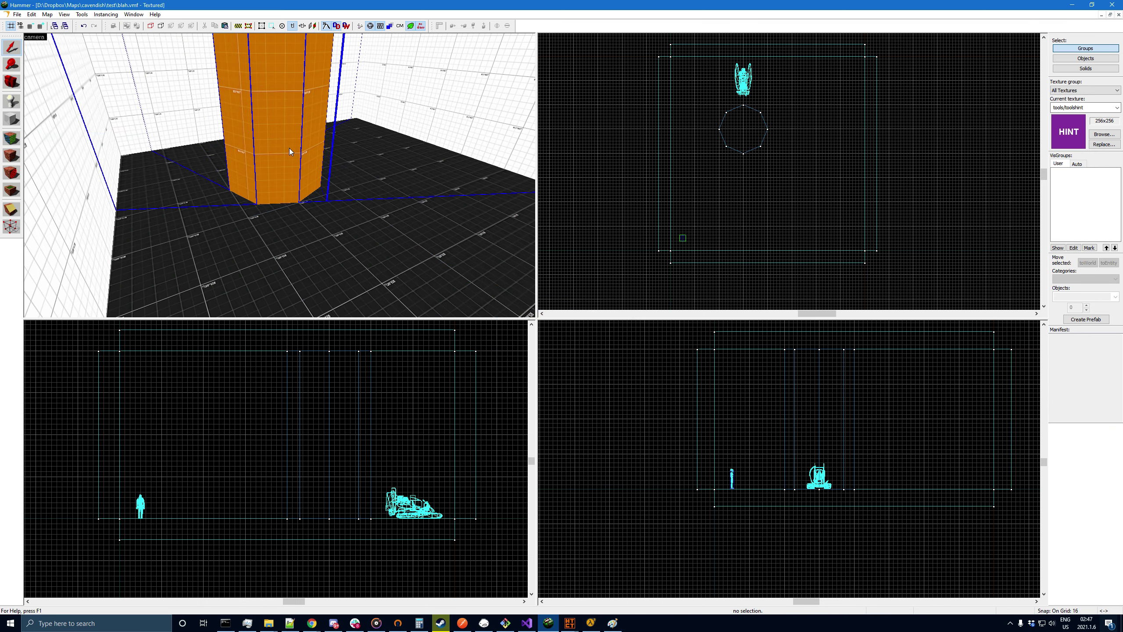
- Return to the game with the recompiled map and walk around the pillar to observe the vehicle's wireframe
left_click(569, 622)
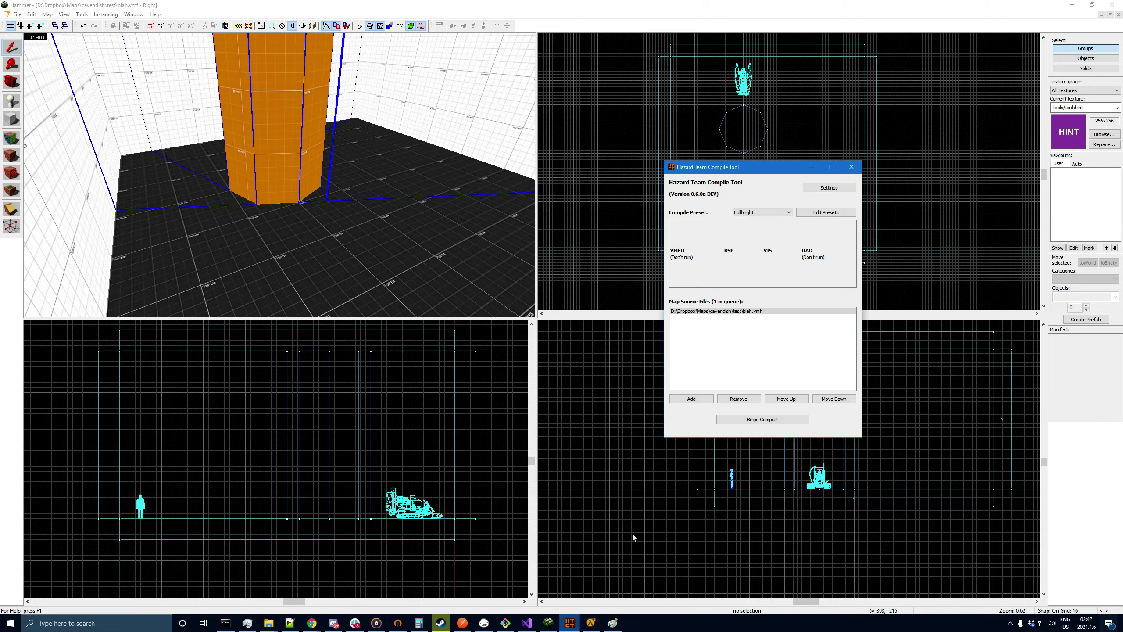
left_click(762, 419)
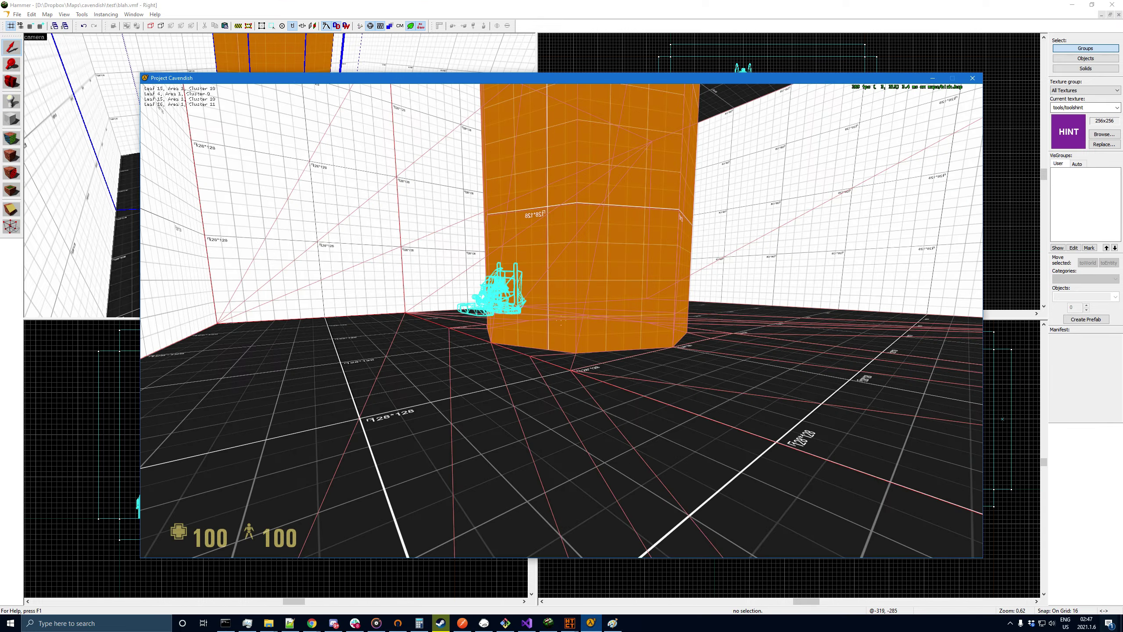
key("w")
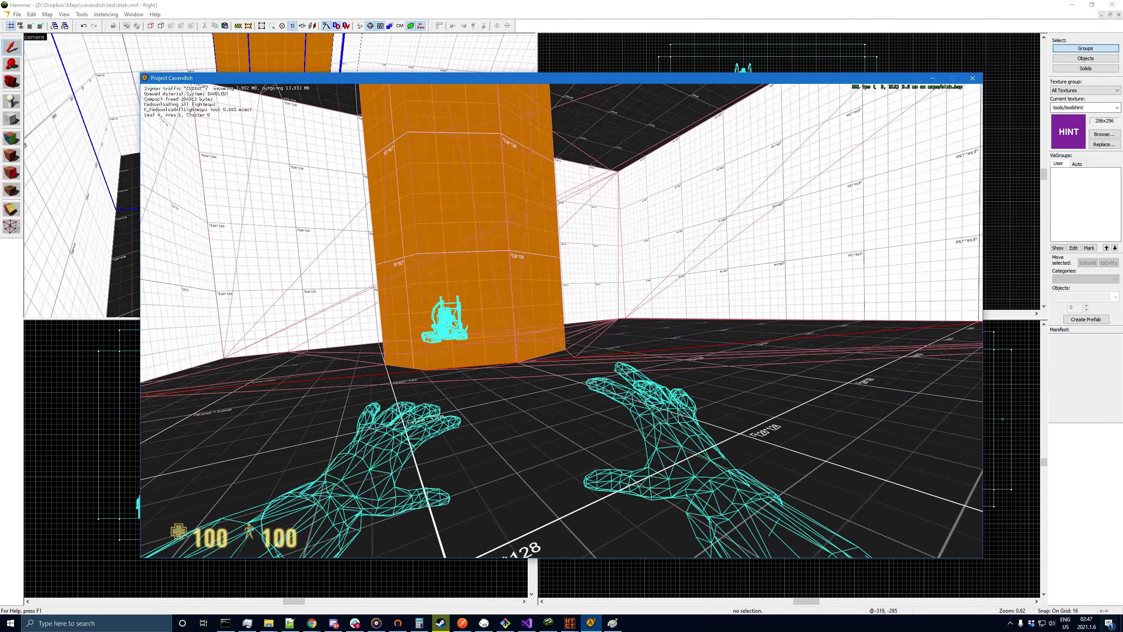
key("w")
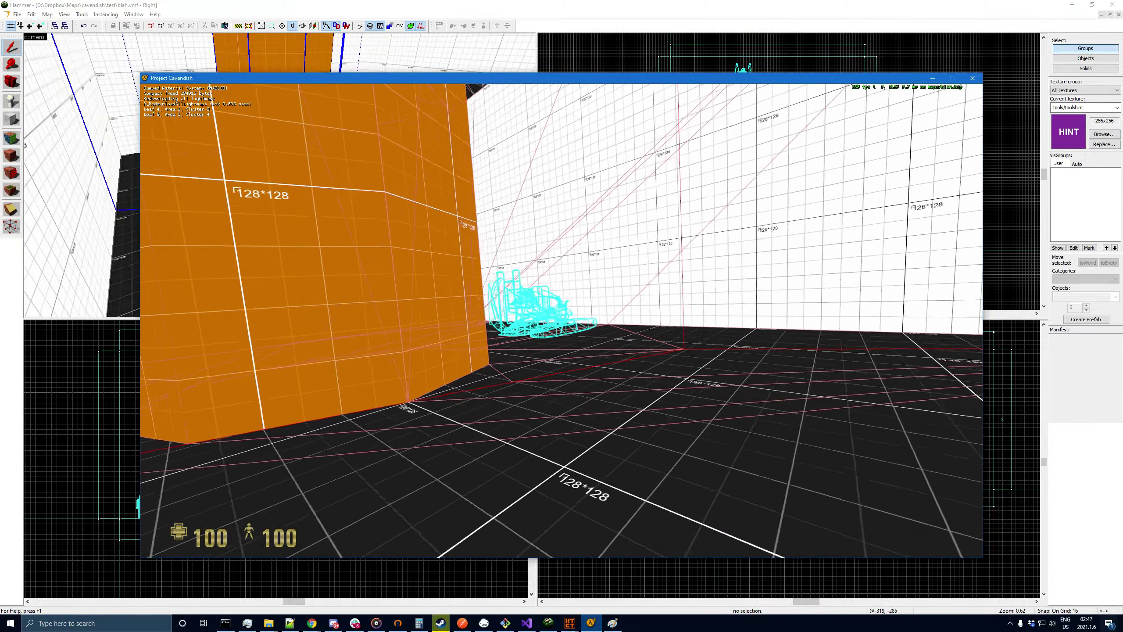
key("a")
key("s")
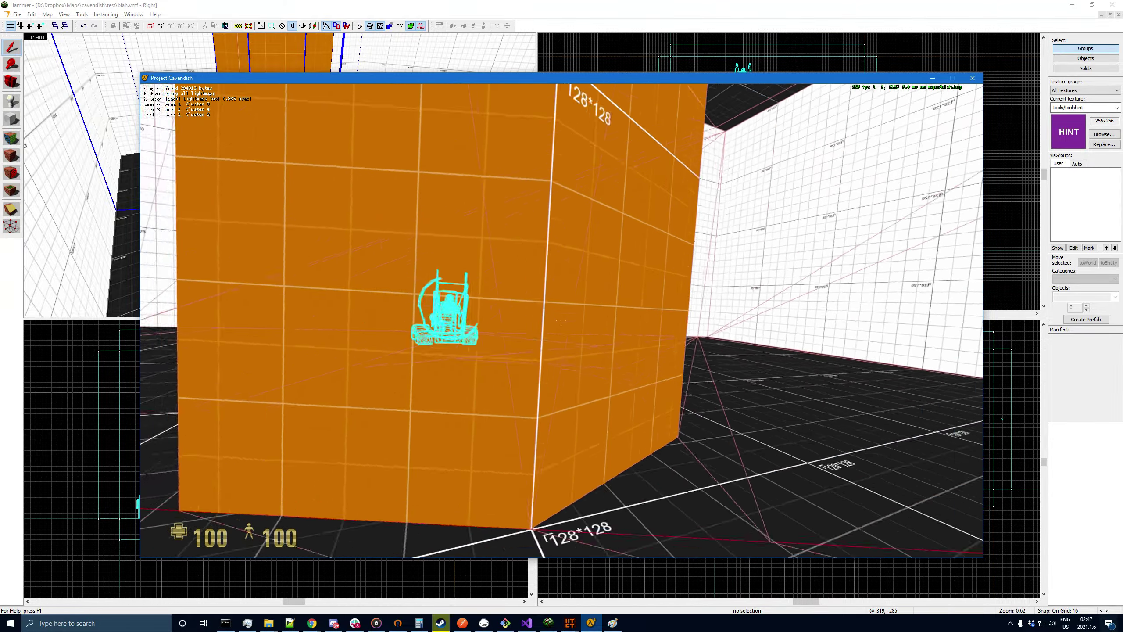
key("a")
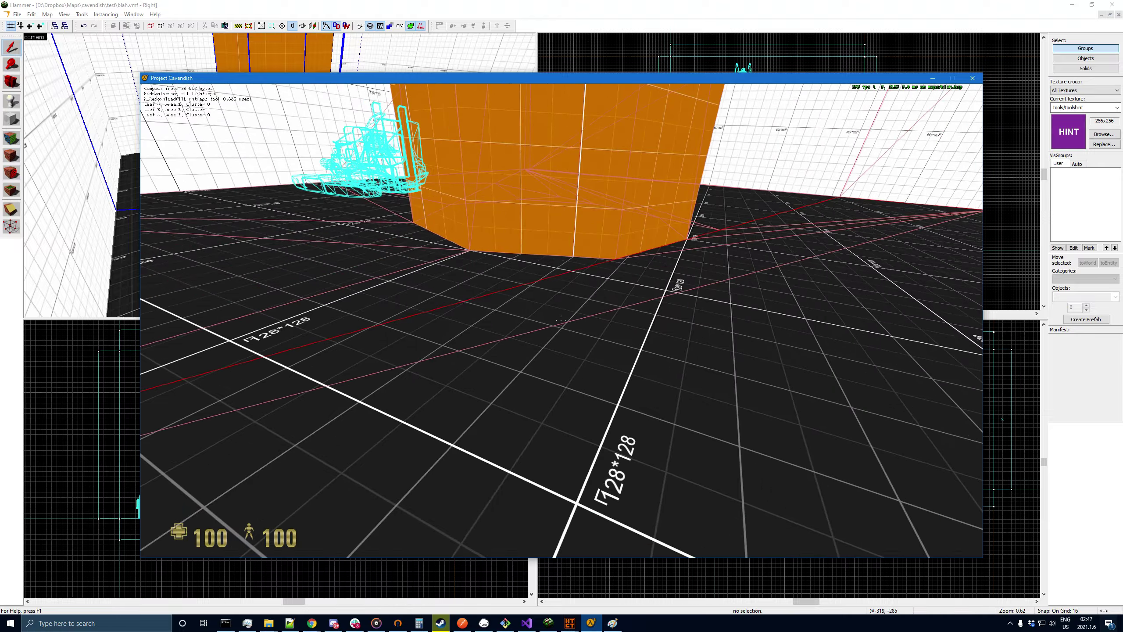
key("s")
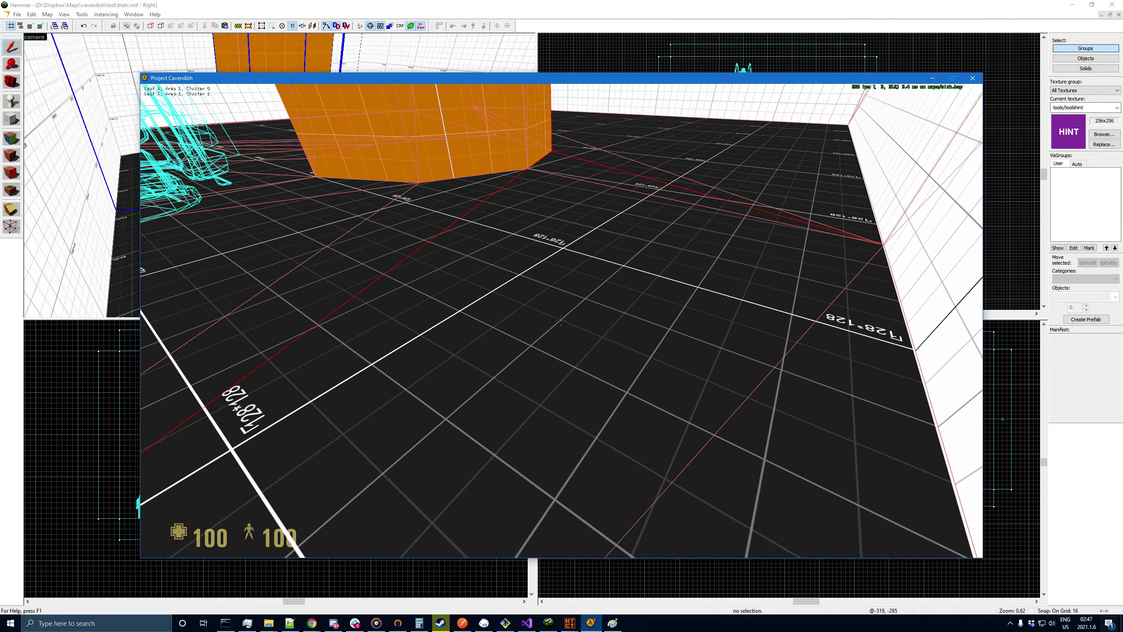
- Turn off wireframe rendering and walk around the pillar to examine the outline of each leaf
key("F1")
key("a")
key("w")
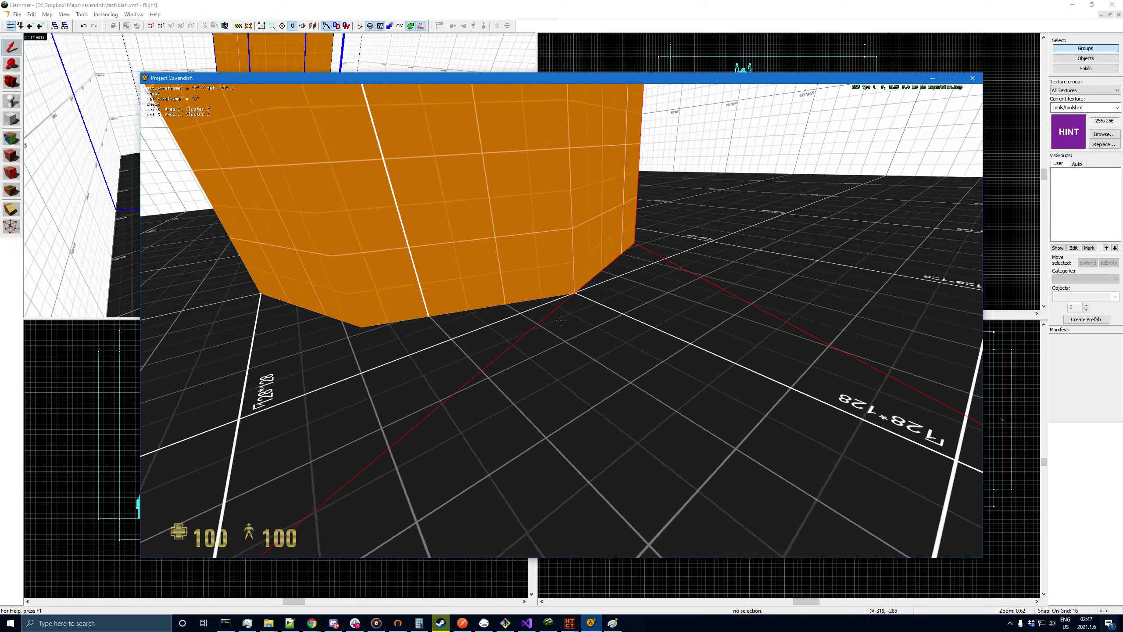
key("d")
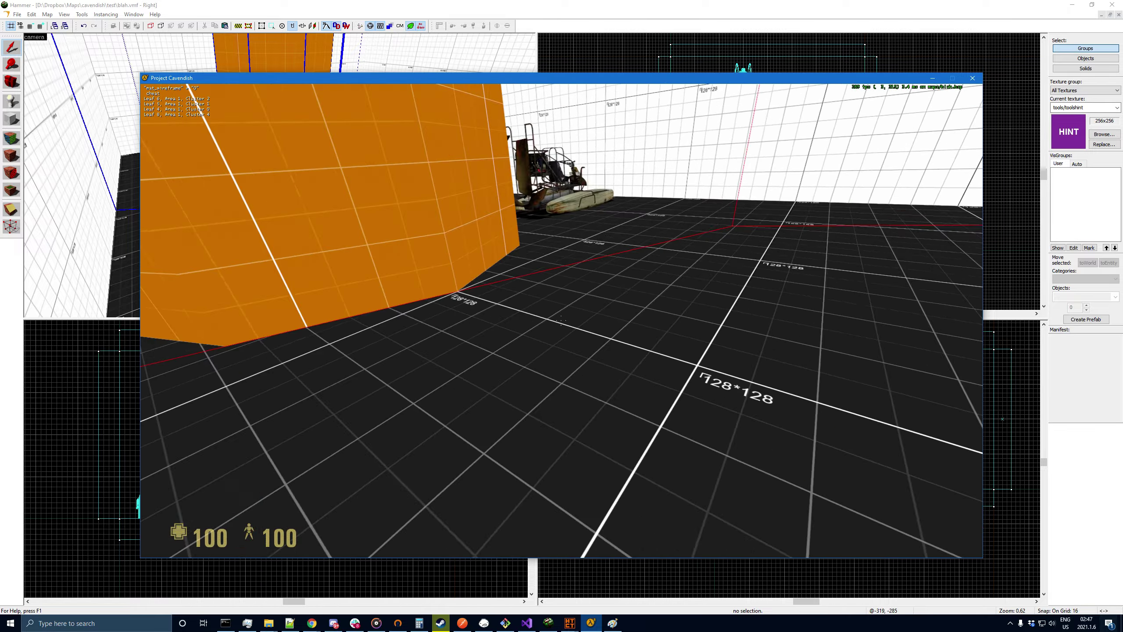
key("w")
key("d")
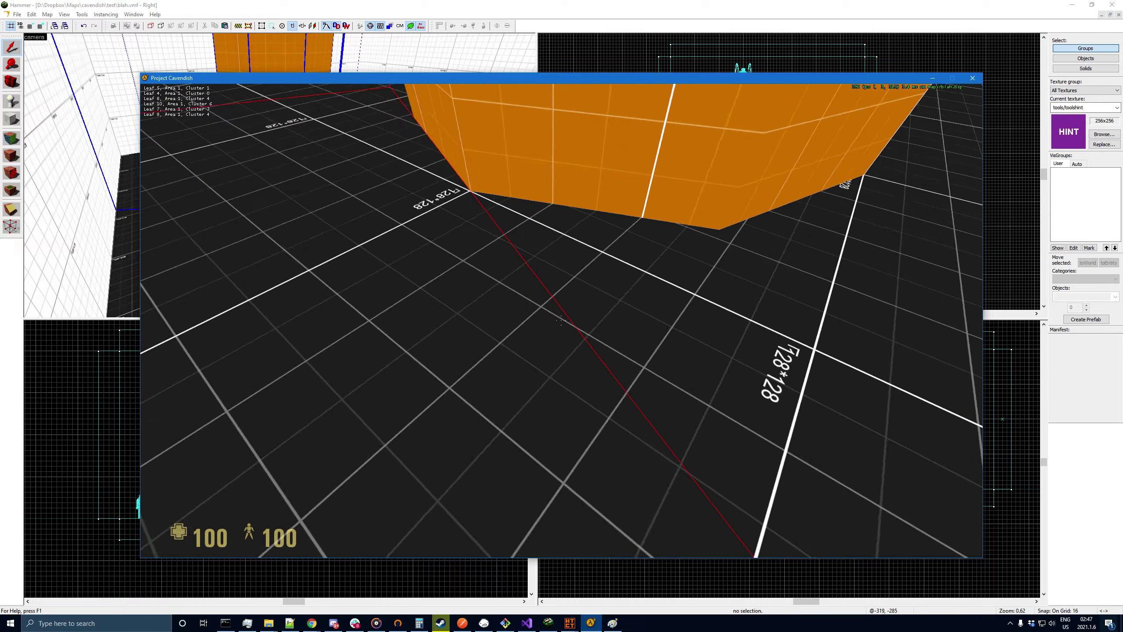
key("d")
key("w")
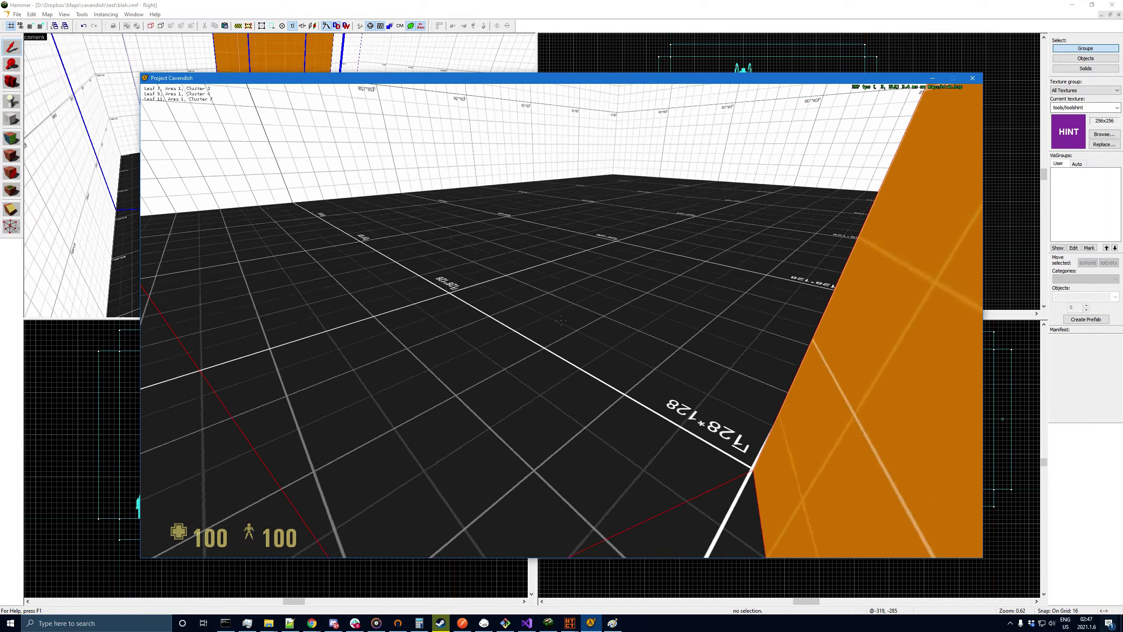
key("a")
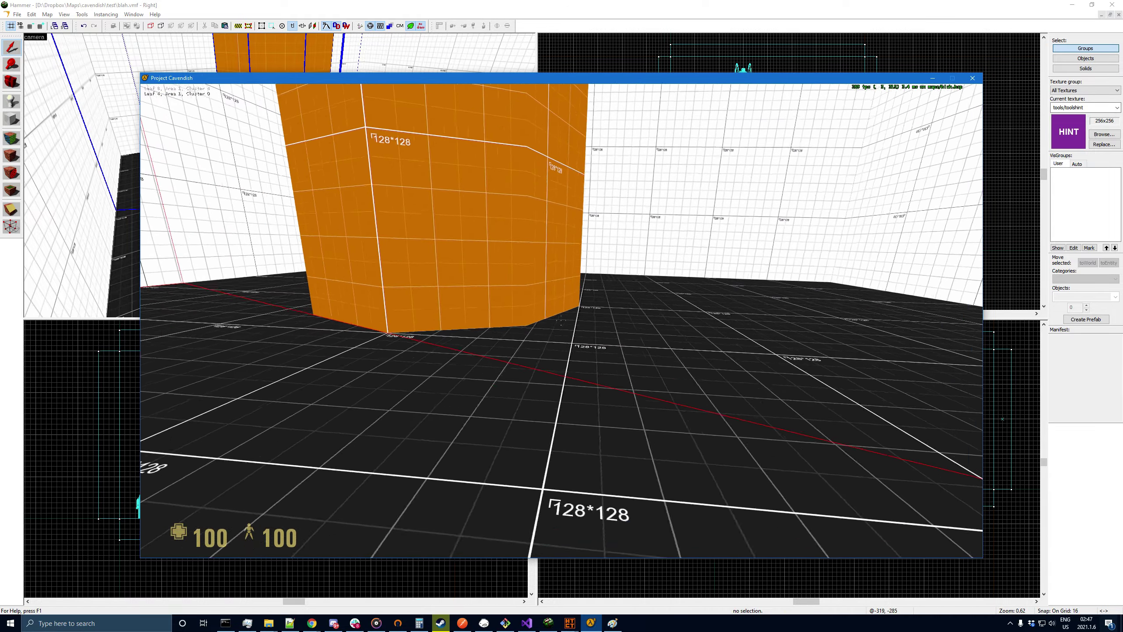
- Return to Hammer and shrink the pillar to 32 by 32 units in the top view
key("Escape")
key("alt+Tab")
left_click(244, 119)
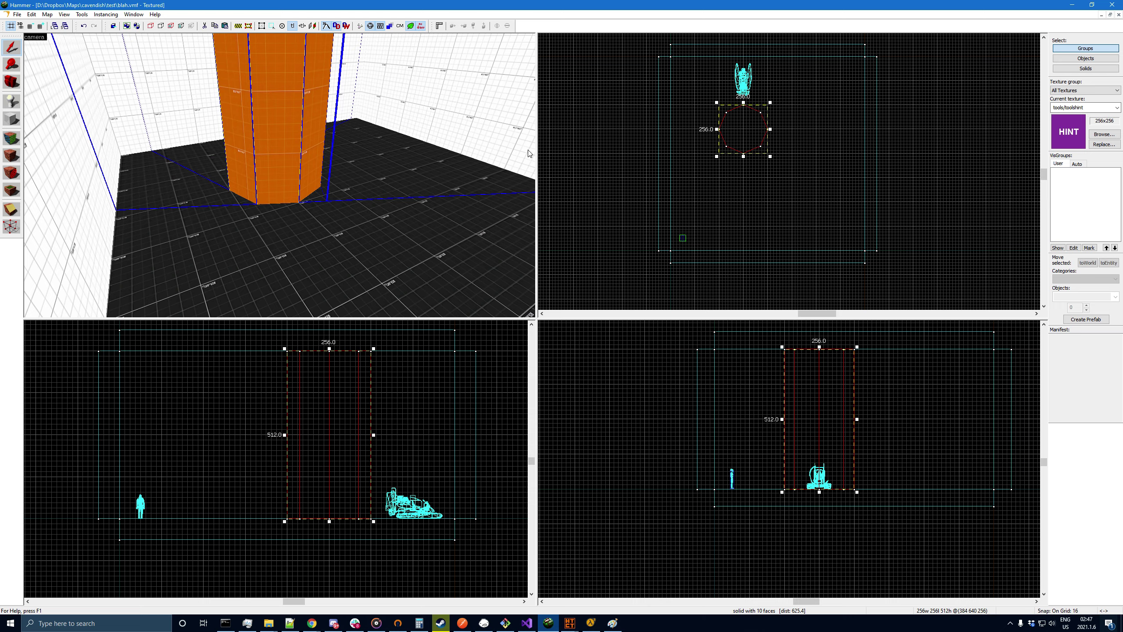
scroll(767, 118, "up", 4)
left_click_drag(662, 88, 749, 175)
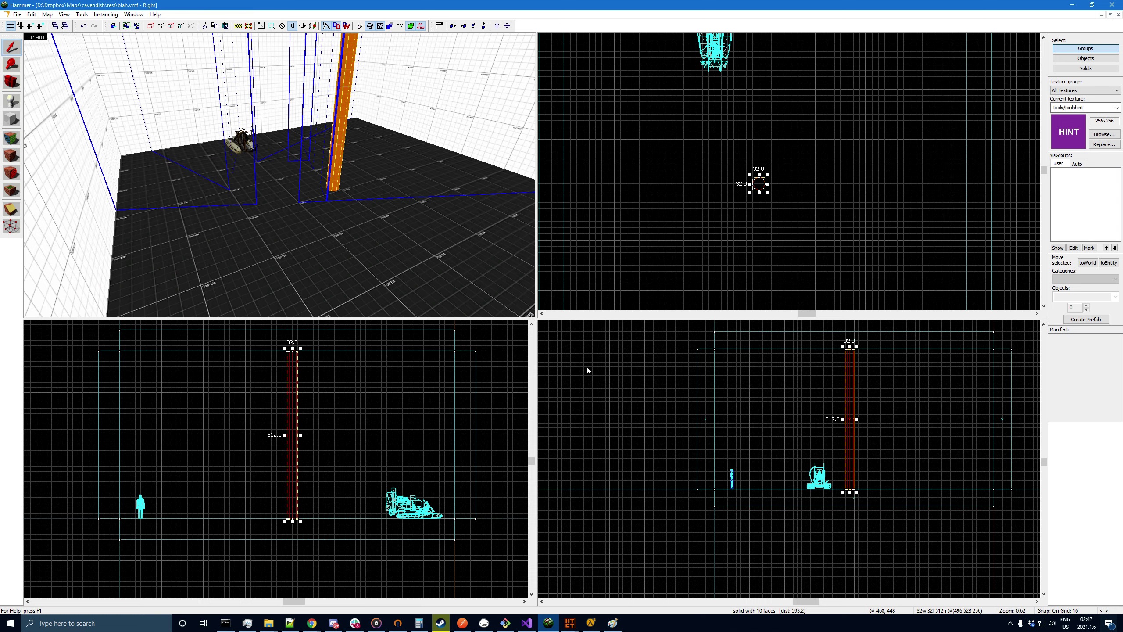
- Compile the map with the thin pillar and load the default portal file in Hammer
left_click(570, 623)
left_click(747, 419)
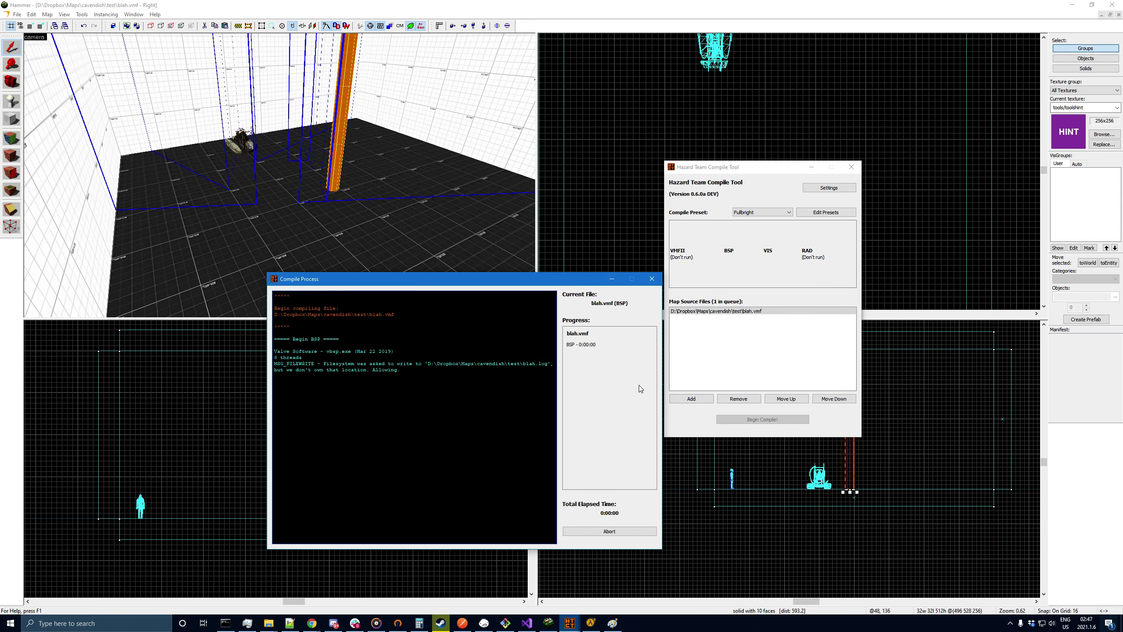
left_click(48, 16)
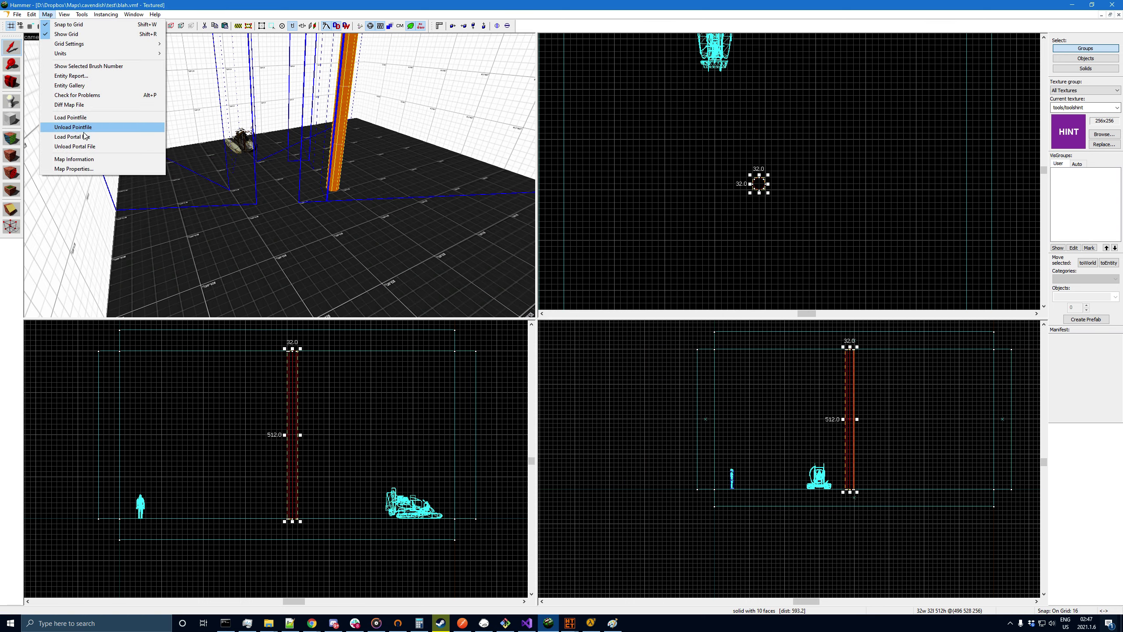
left_click(88, 138)
left_click(574, 340)
- Create a 32 by 32 by 512 unit hint block around the thin pillar and select it
left_click(13, 78)
left_click_drag(185, 146, 160, 161)
key("w")
left_click(11, 51)
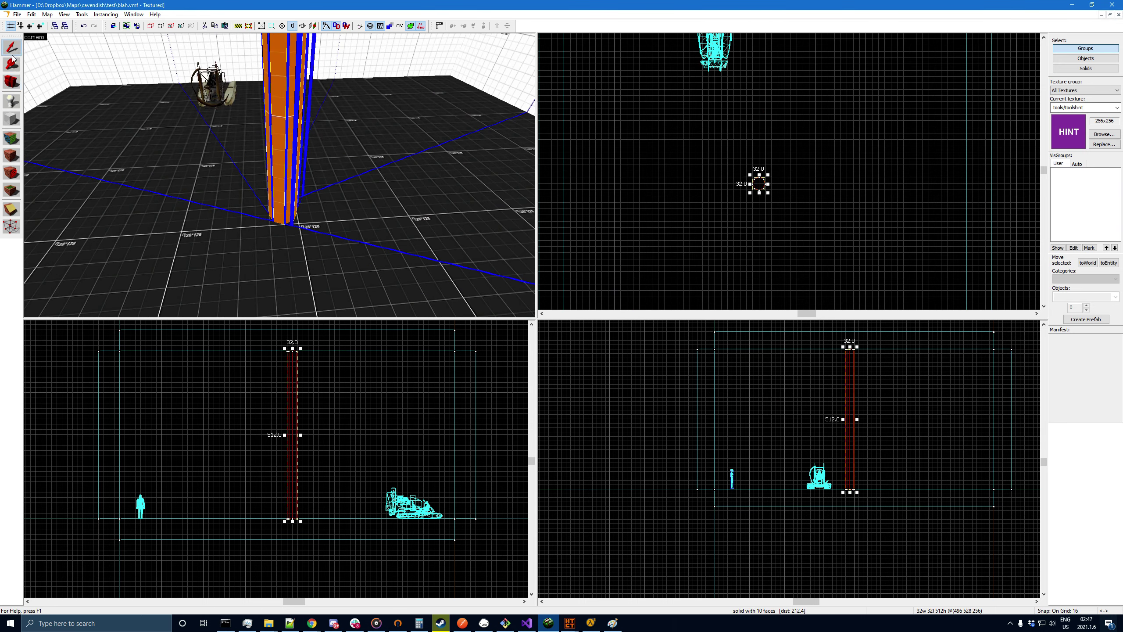
left_click(10, 119)
scroll(813, 188, "up", 5)
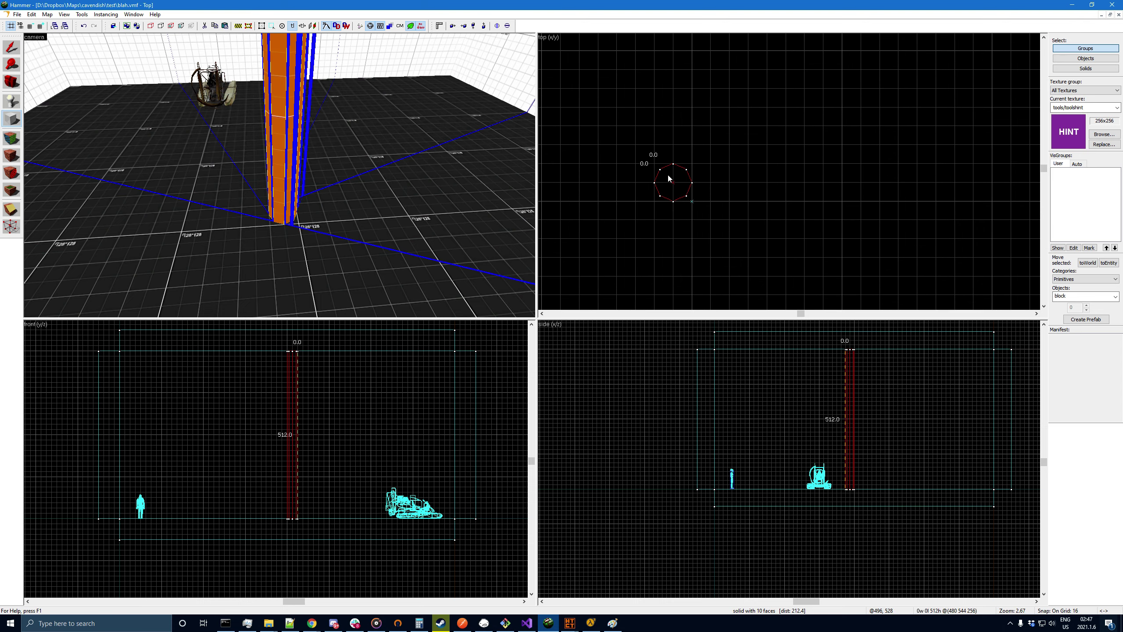
key("Return")
left_click(272, 181)
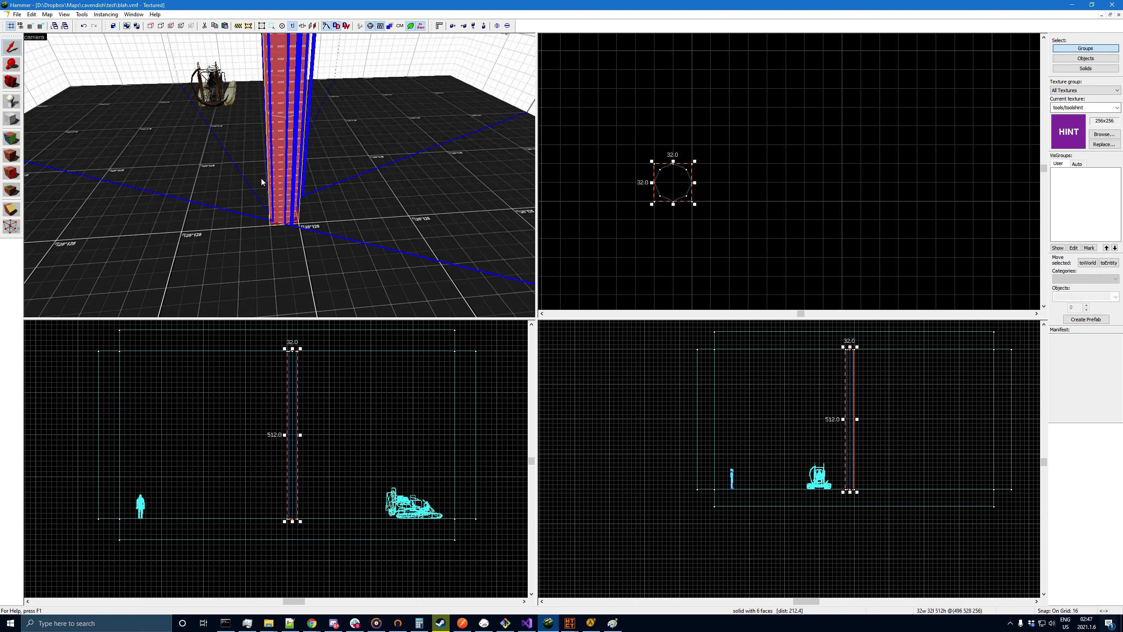
- Recompile the map with the thin pillar's hint block and load the updated default portal file in Hammer
left_click(570, 623)
left_click(786, 421)
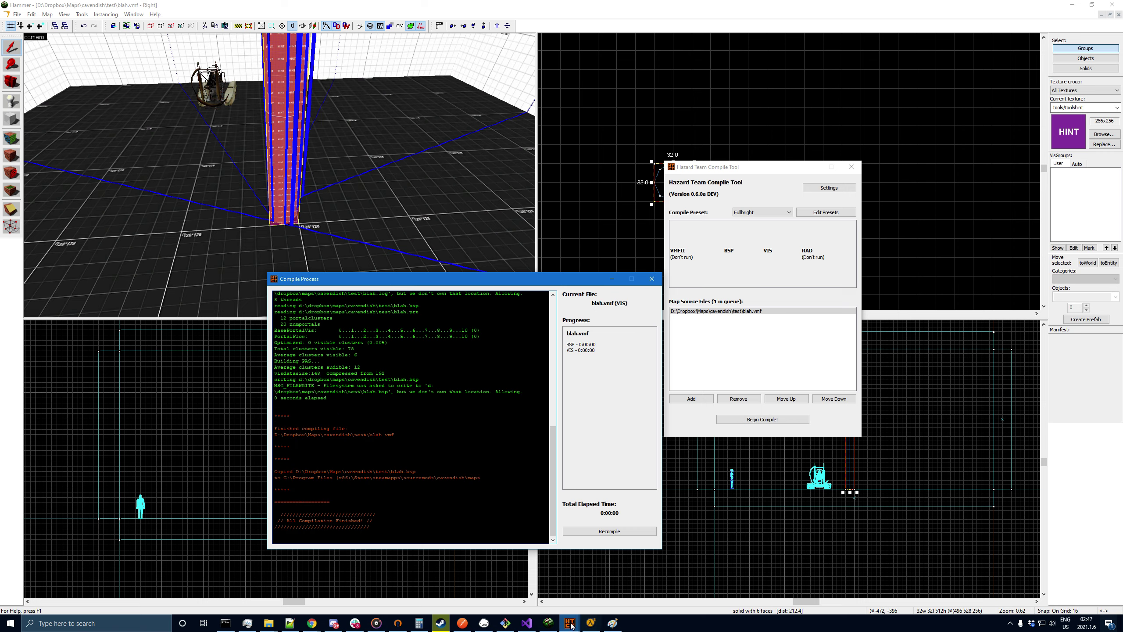
left_click(548, 623)
left_click(47, 14)
left_click(86, 136)
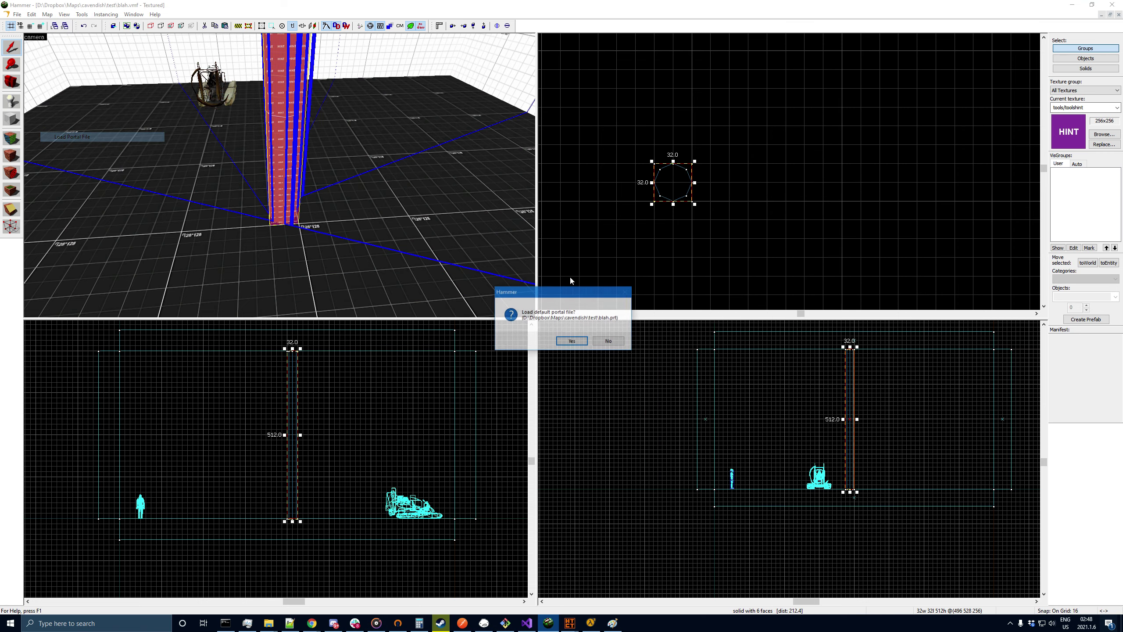
left_click(575, 341)
- Fly the 3D camera around the thin pillar to examine the portals extending from its hint block
key("z")
key("w")
key("z")
key("z")
key("a")
key("z")
key("z")
key("d")
key("w")
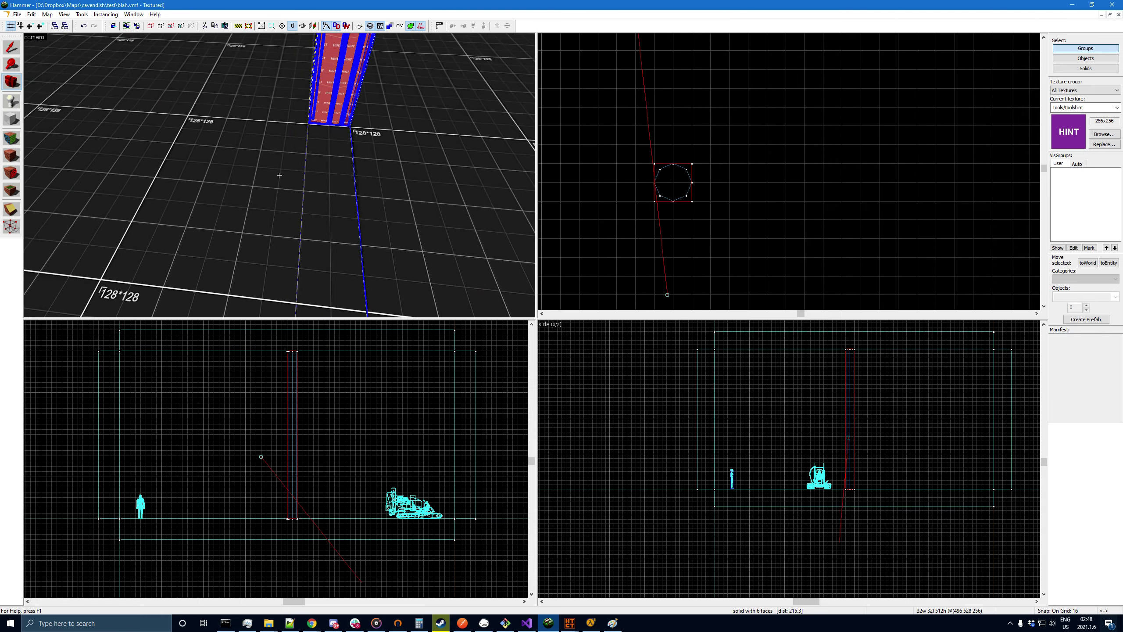
key("s")
key("w")
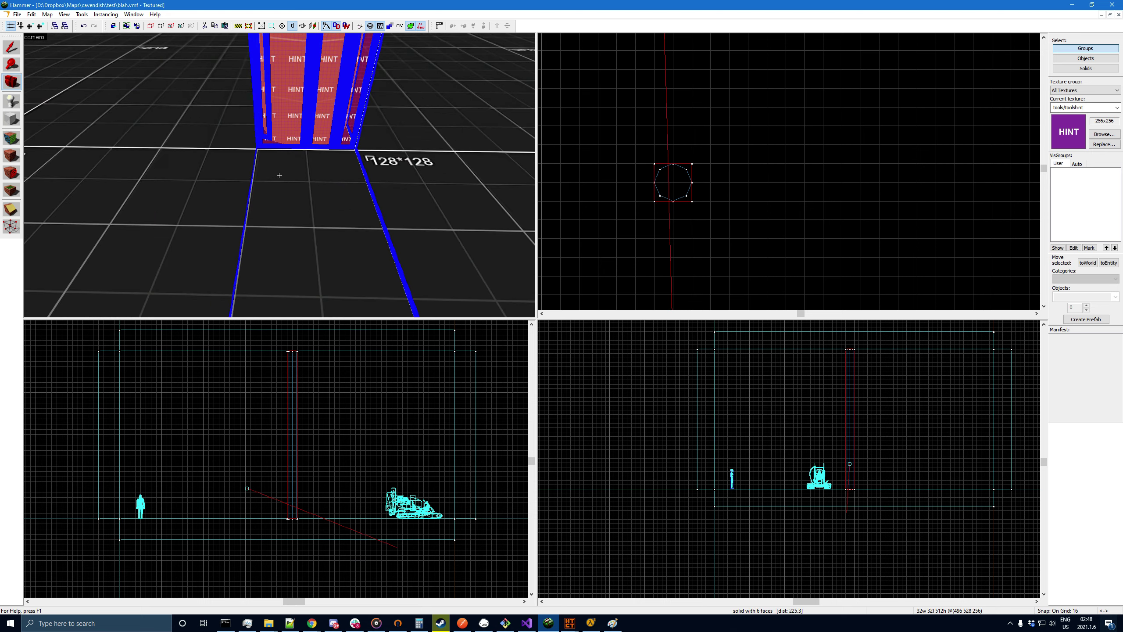
key("w")
key("a")
key("s")
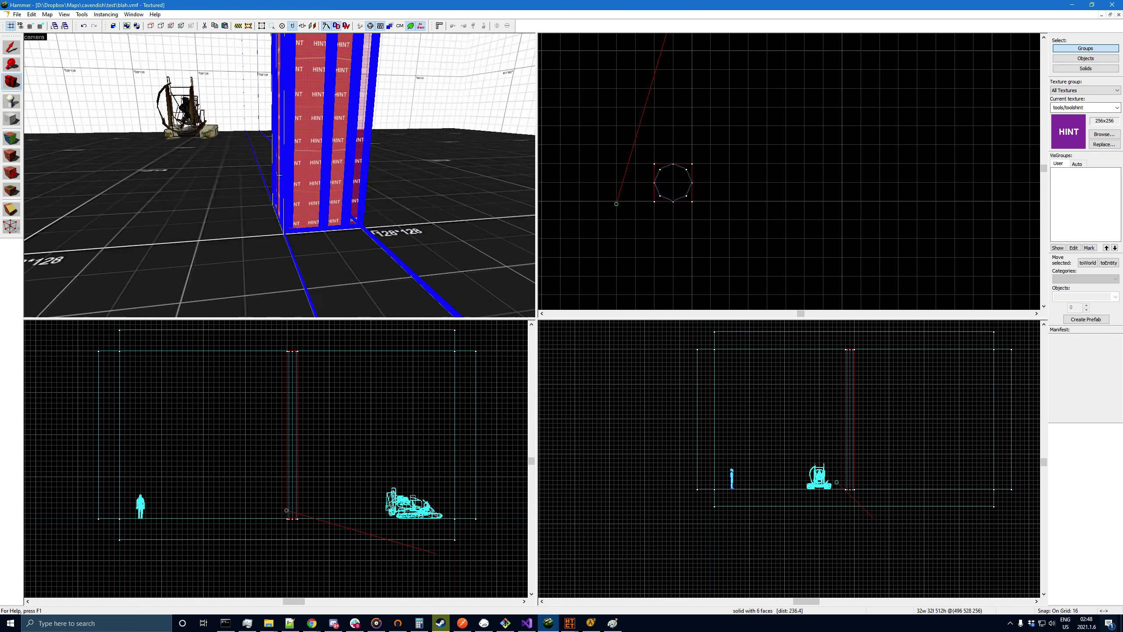
- Inspect the portals at the base of the thin pillar's hint block from close, distant and opposing camera angles
key("z")
key("z")
key("s")
key("a")
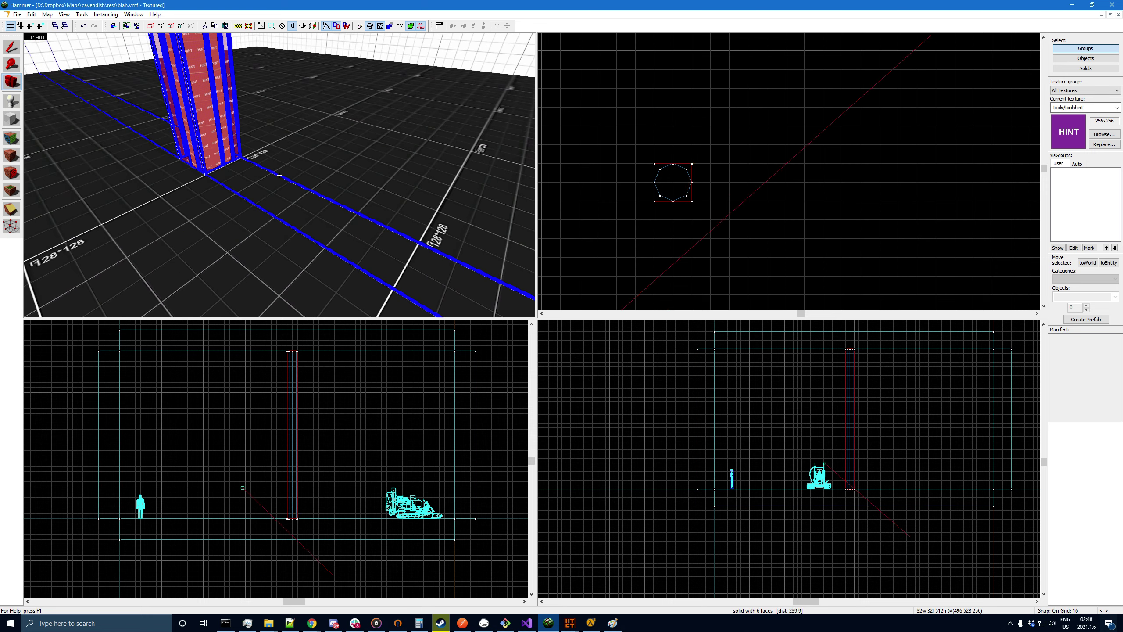
key("z")
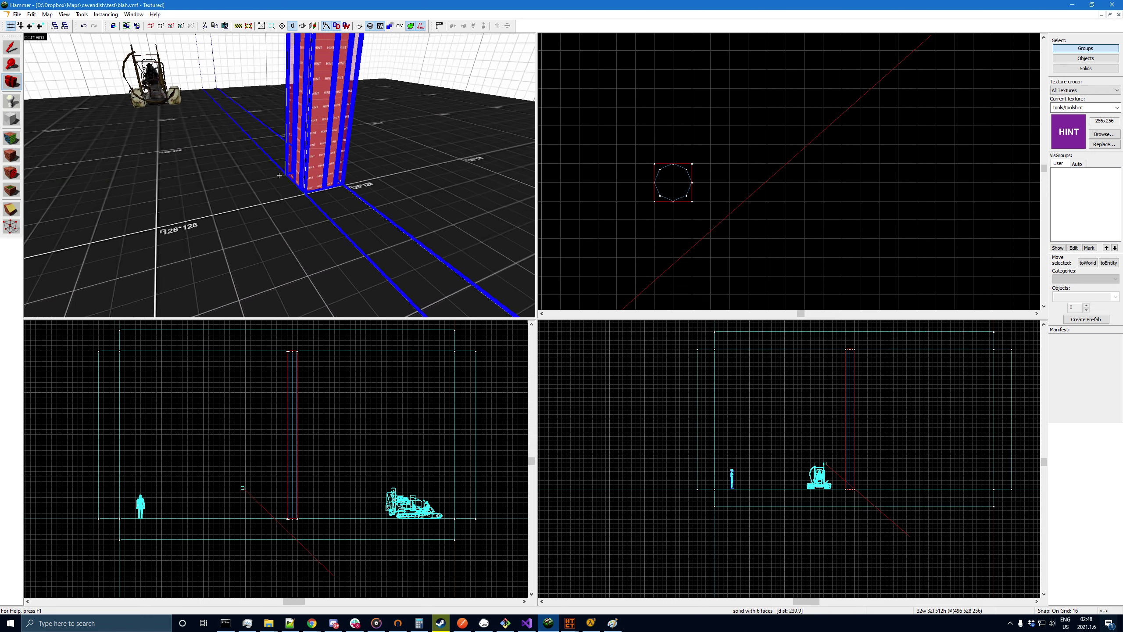
key("s")
key("d")
key("z")
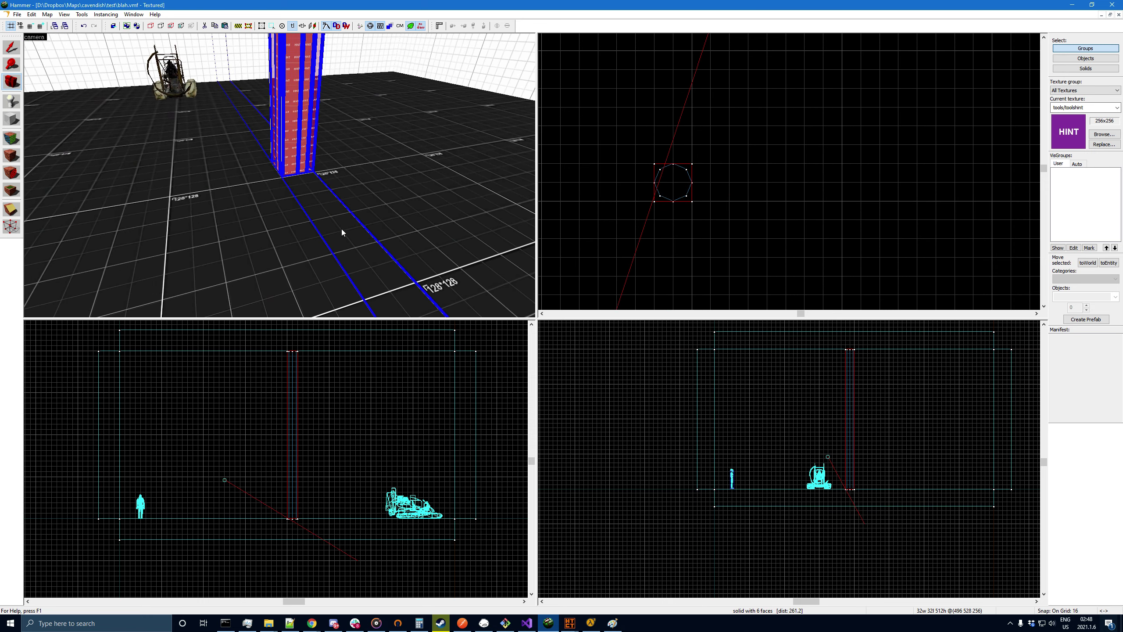
key("z")
key("s")
key("a")
key("z")
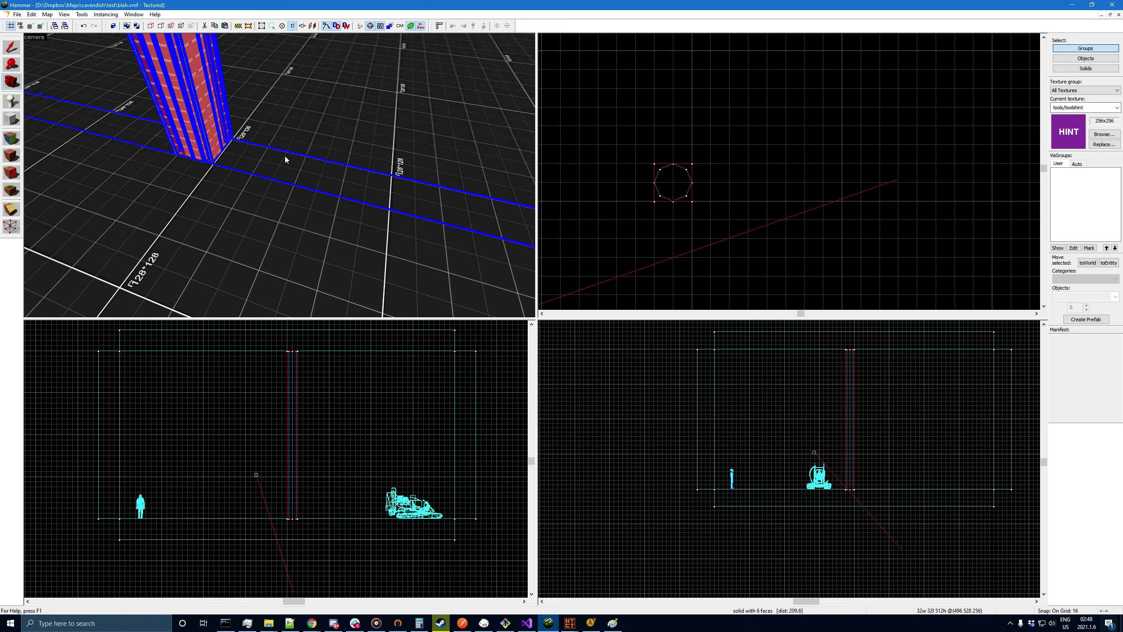
key("z")
key("s")
key("d")
key("z")
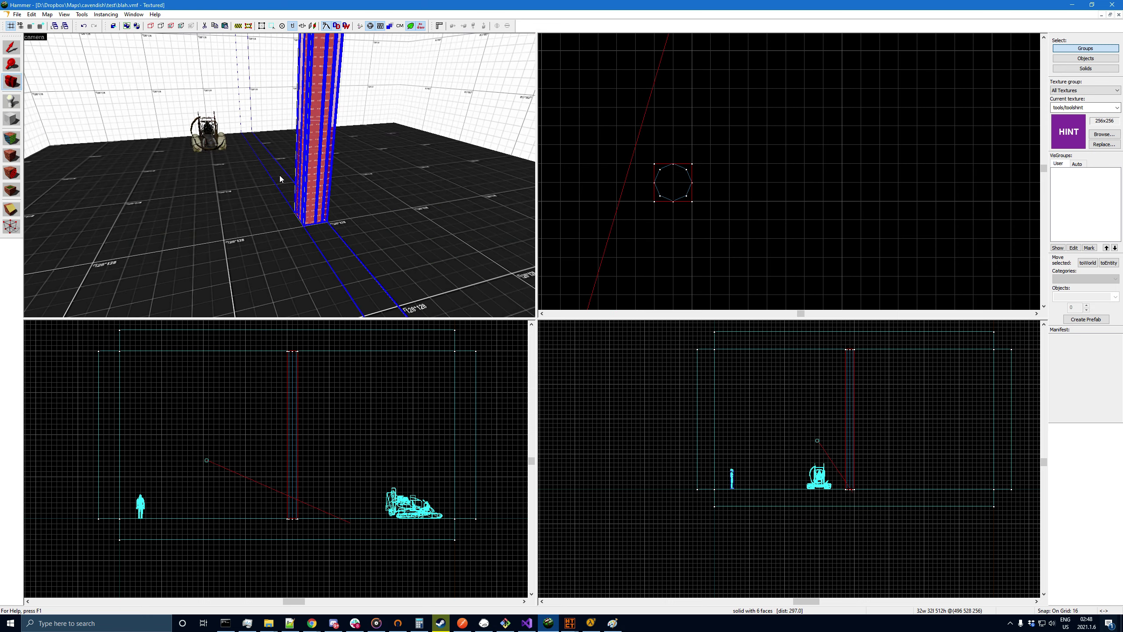
key("z")
key("w")
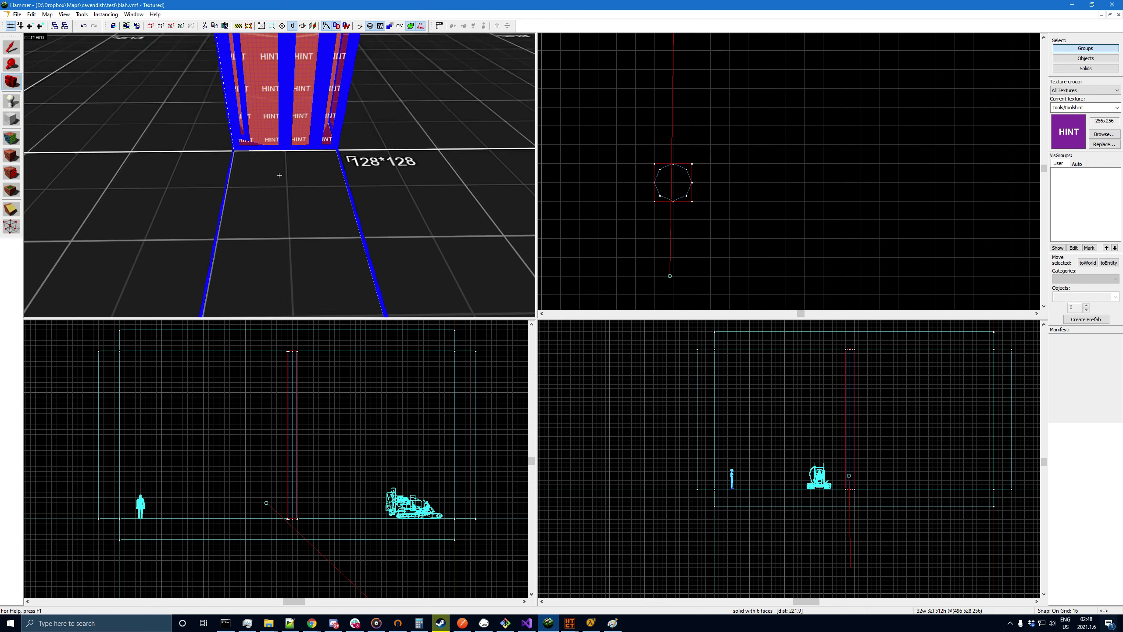
key("z")
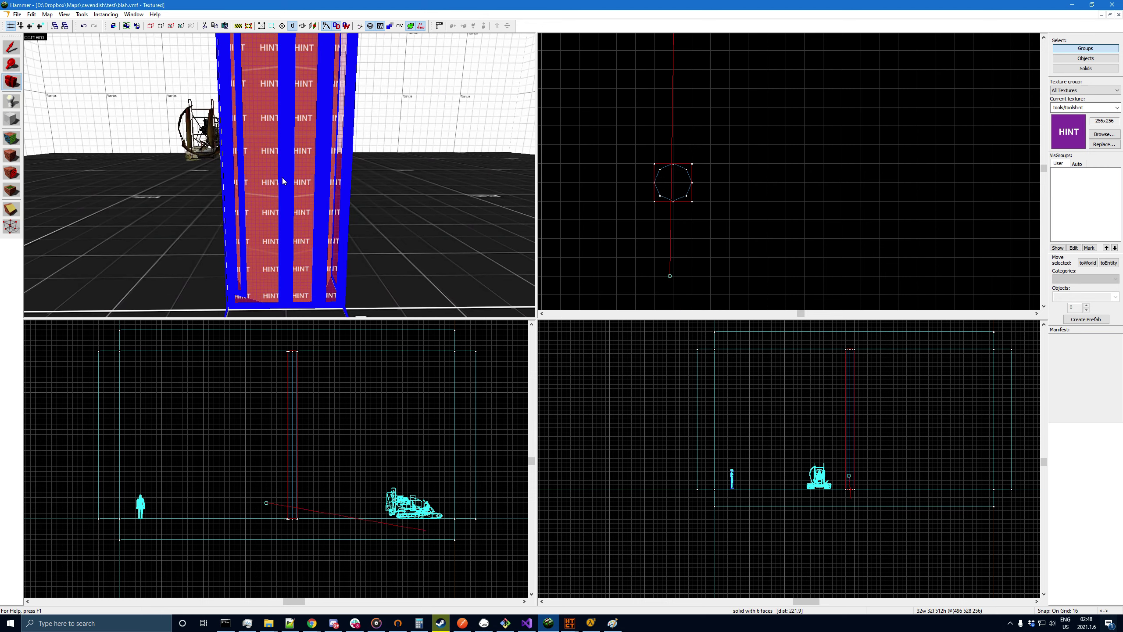
key("z")
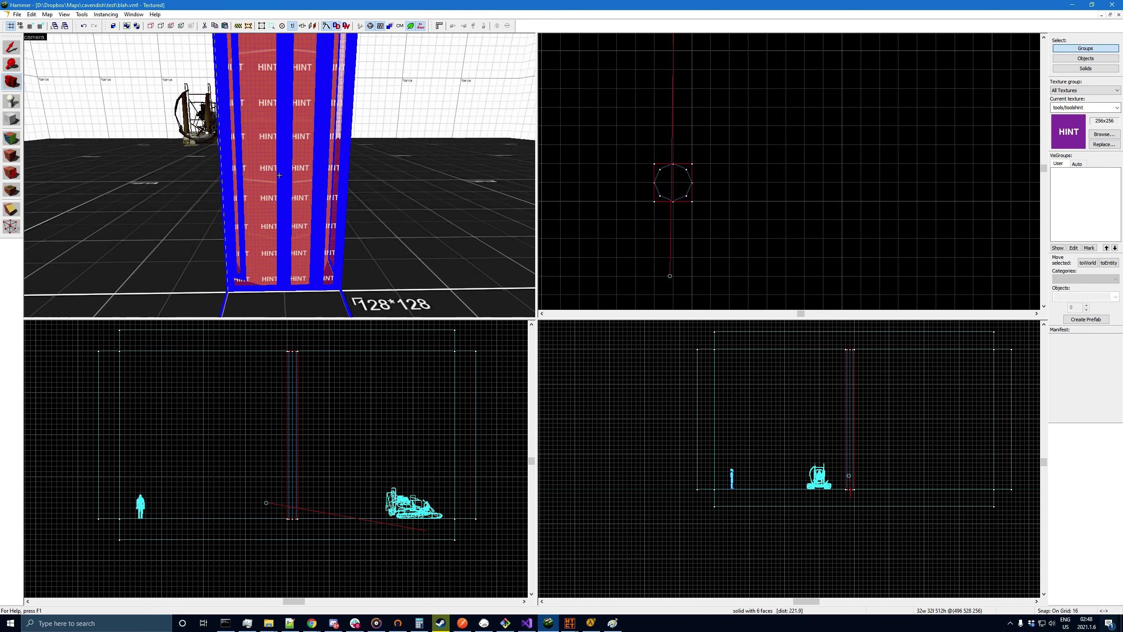
key("s")
key("z")
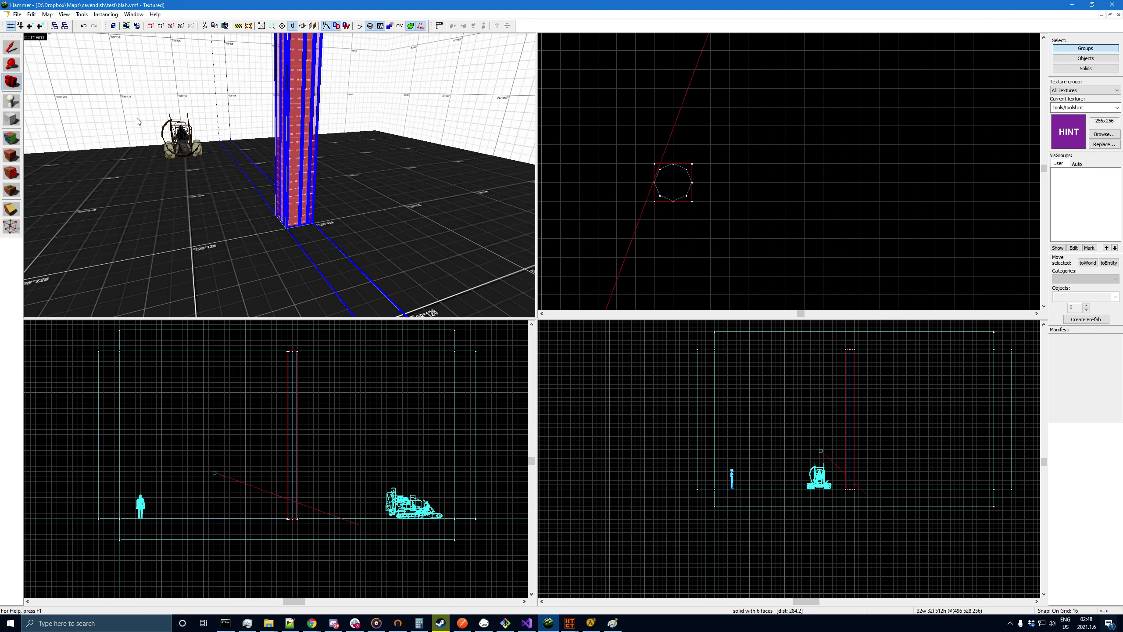
- Move the airboat prop closer to the thin pillar so it sits almost directly behind it, and clear the selection
left_click(11, 47)
left_click(181, 141)
scroll(623, 193, "down", 7)
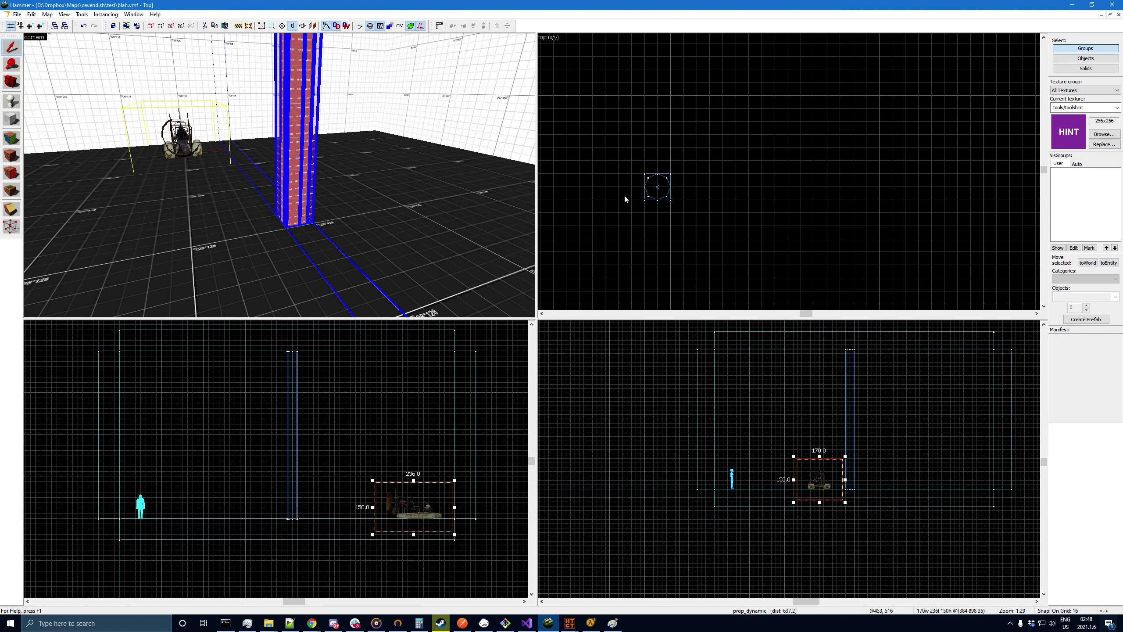
scroll(699, 140, "up", 2)
left_click_drag(660, 100, 707, 138)
key("Escape")
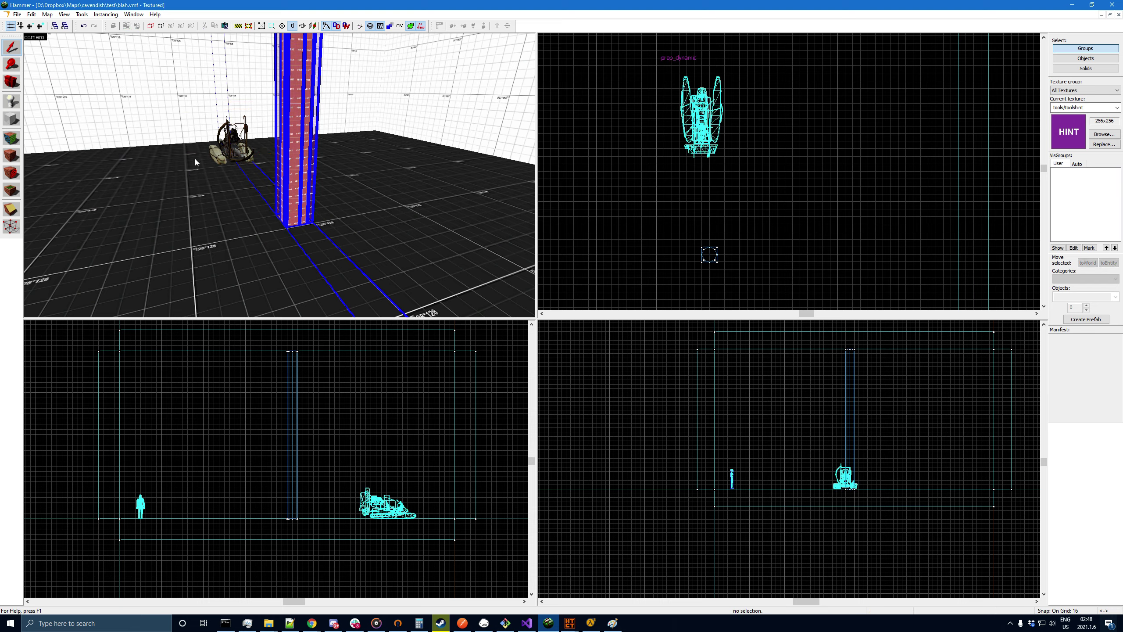
left_click(274, 184)
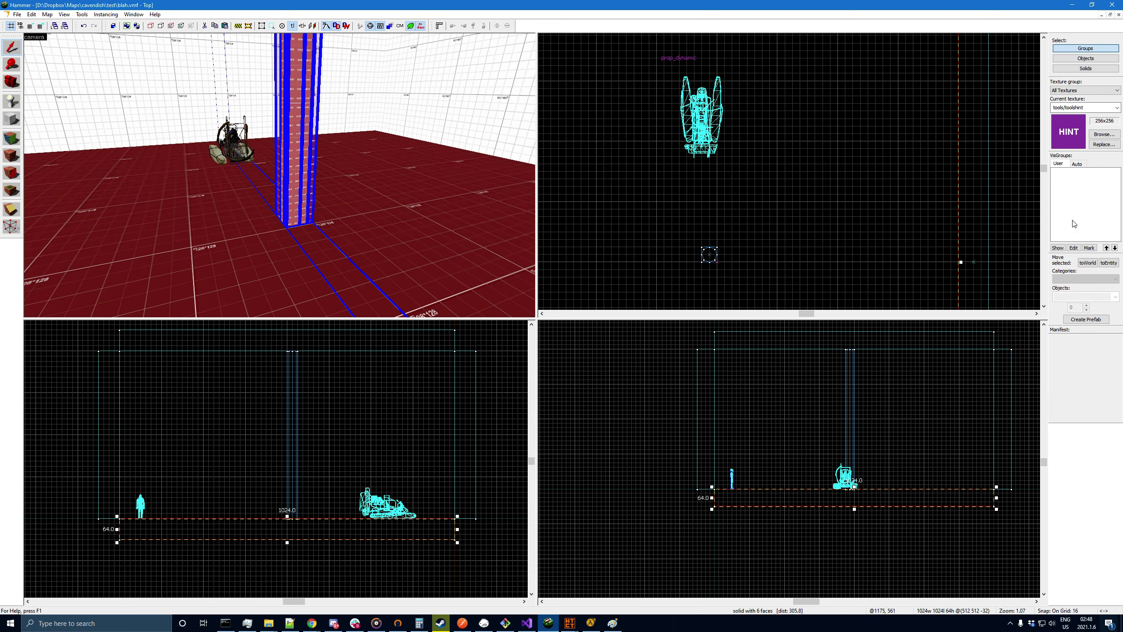
key("Escape")
- Examine the thin pillar's hint block and its portals in relation to the relocated airboat
left_click(13, 85)
left_click_drag(199, 128, 263, 121)
key("a")
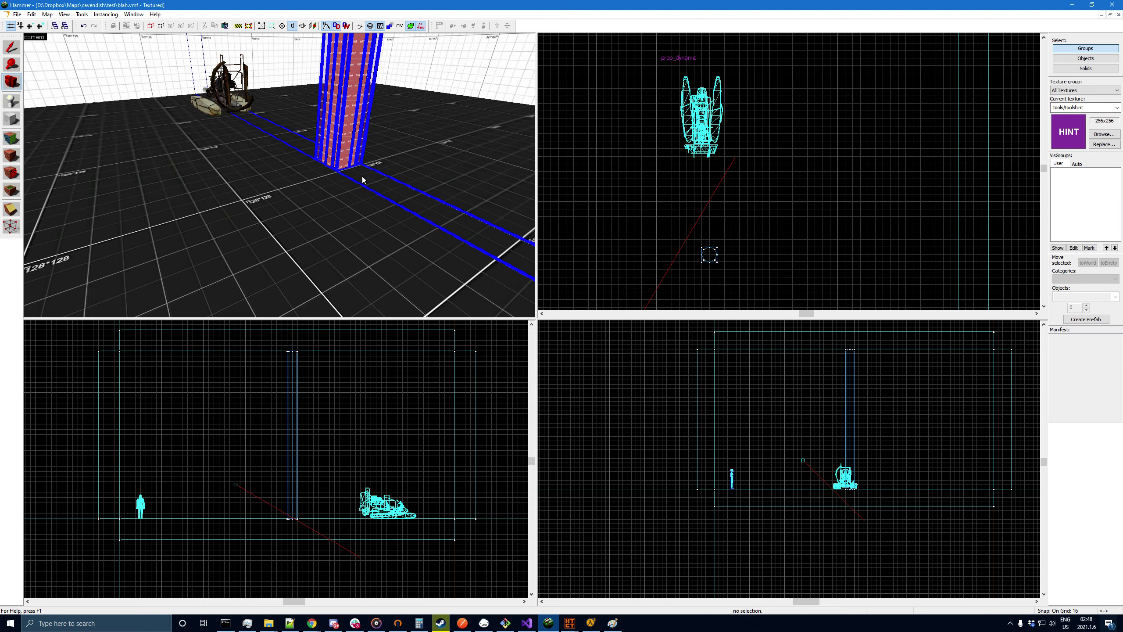
left_click_drag(361, 176, 336, 181)
key("s")
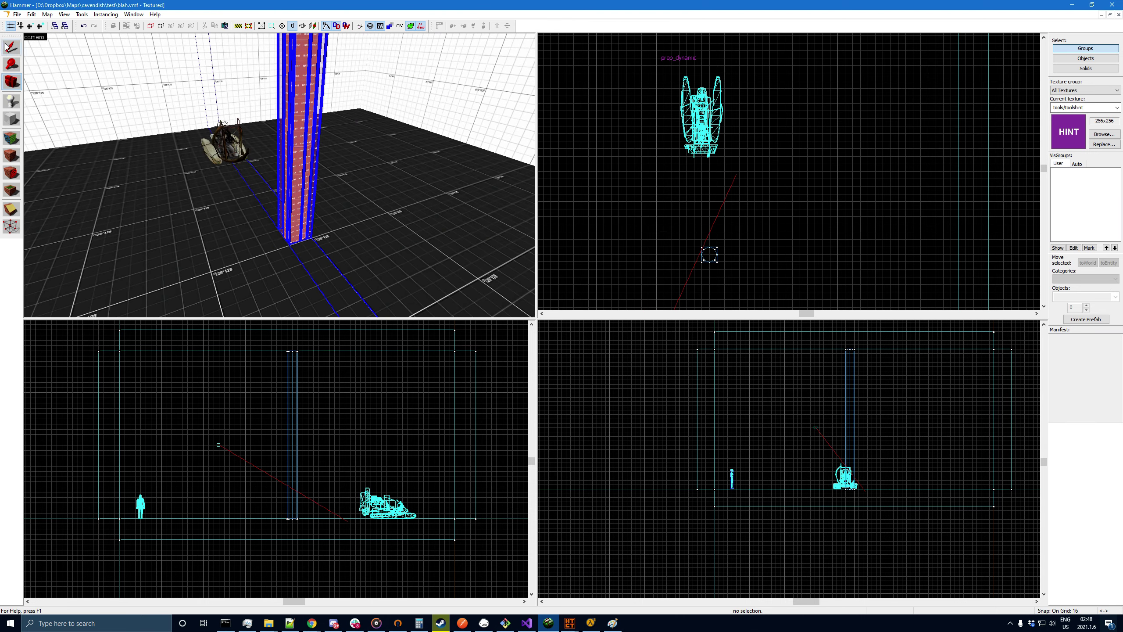
left_click(7, 47)
left_click(298, 170)
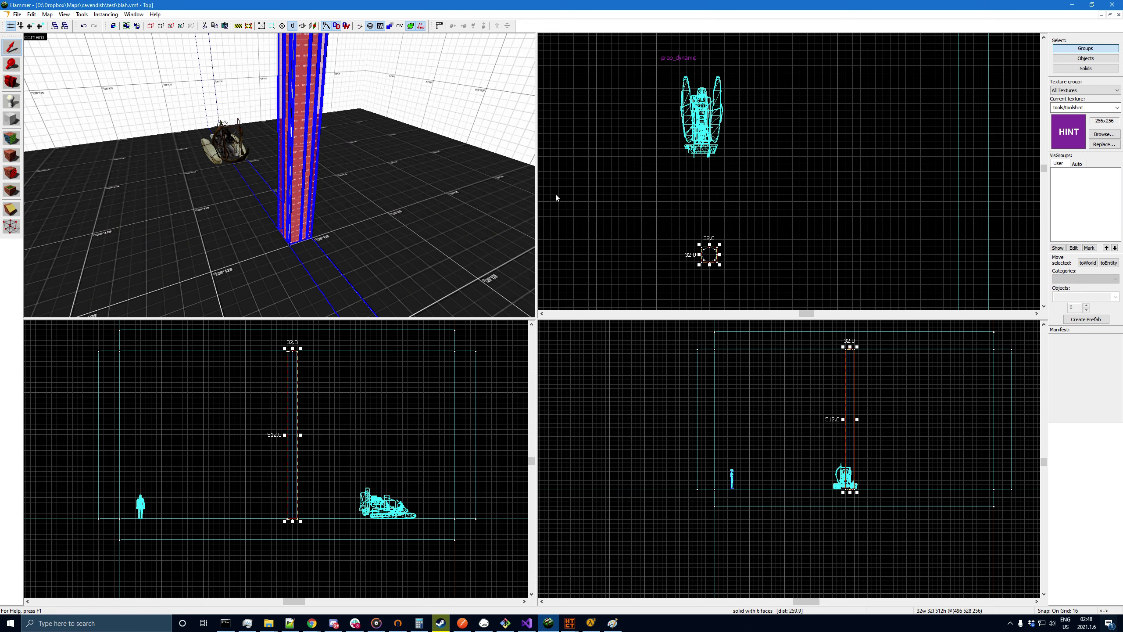
left_click(636, 204)
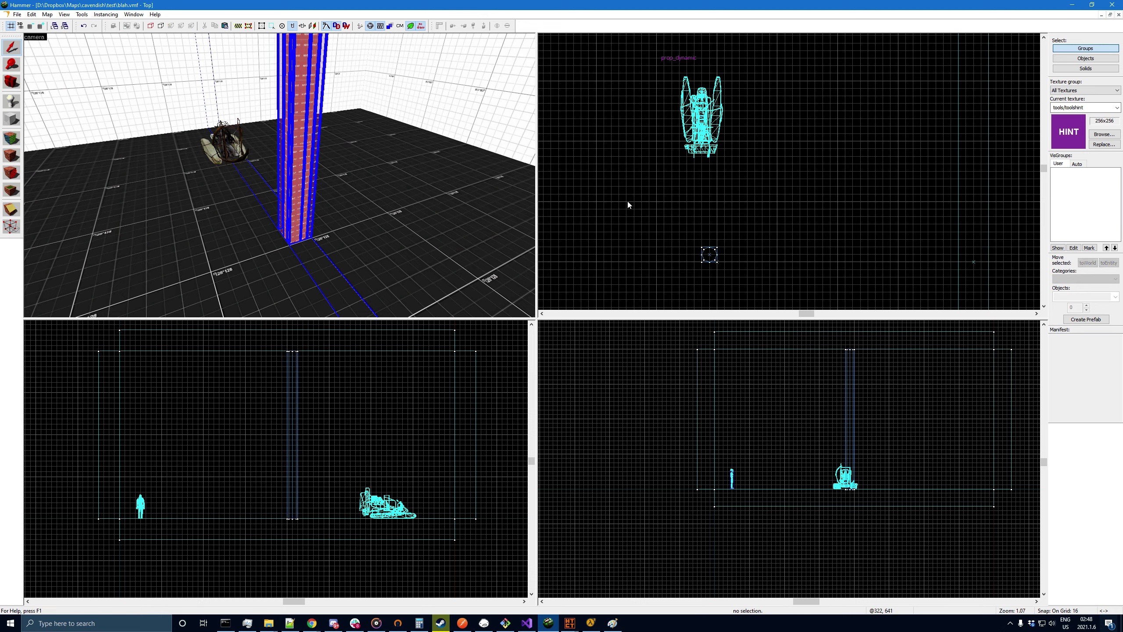
left_click(12, 84)
left_click_drag(211, 143, 279, 176)
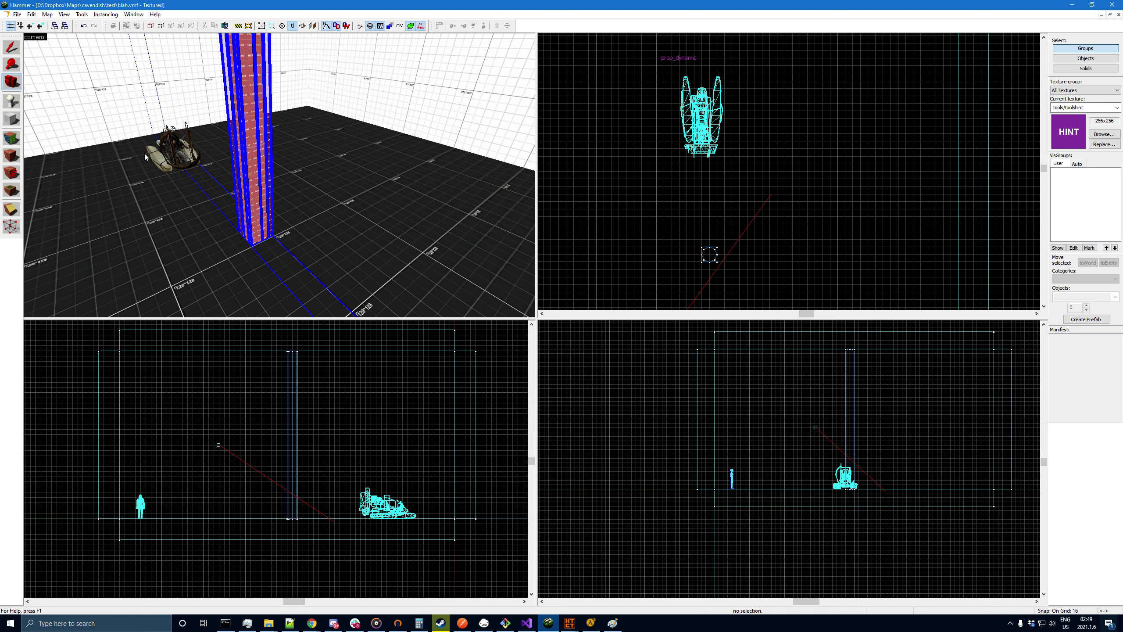
- Delete the hint block around the thin pillar and unload the portal file
key("shift+s")
left_click(260, 224)
key("Delete")
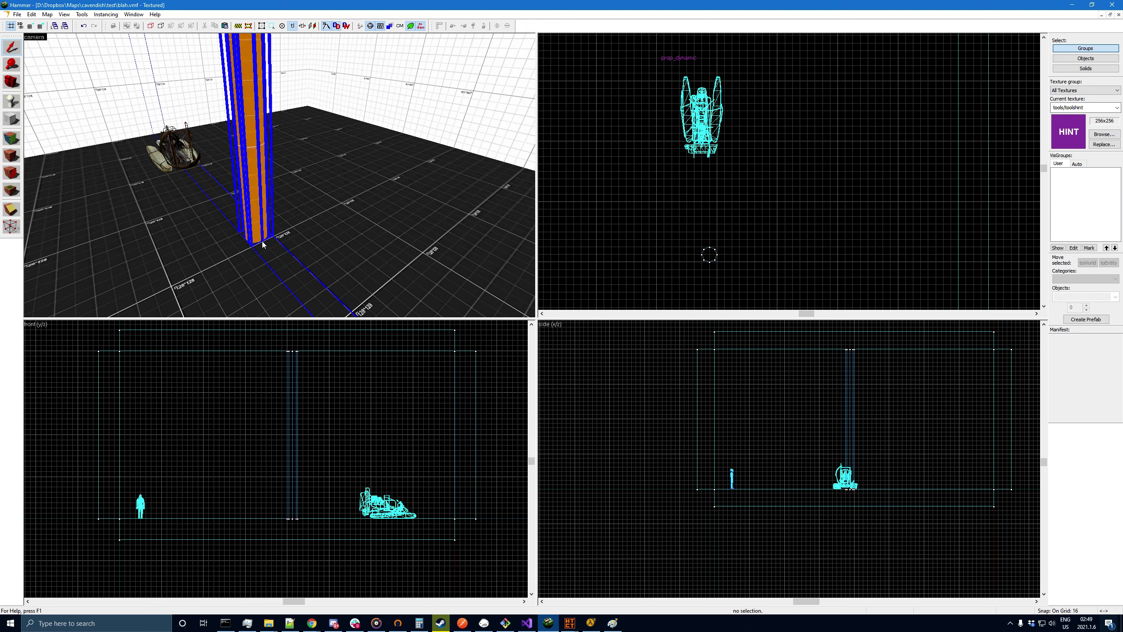
left_click(65, 28)
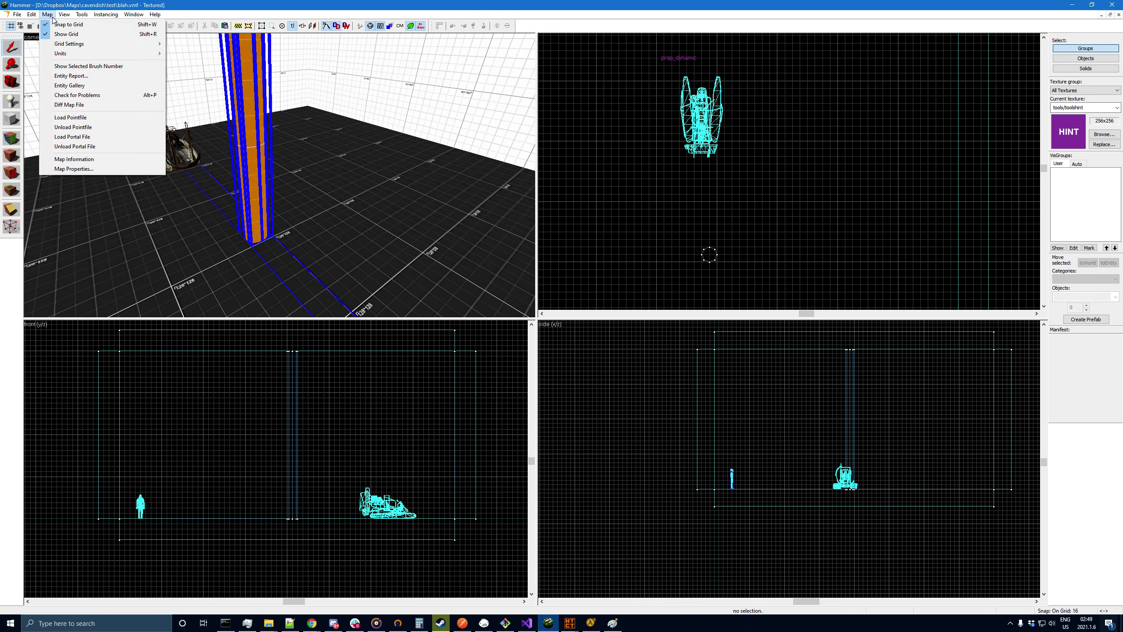
left_click(80, 149)
- Convert the thin pillar brush to a func_detail entity and deselect it
left_click(250, 119)
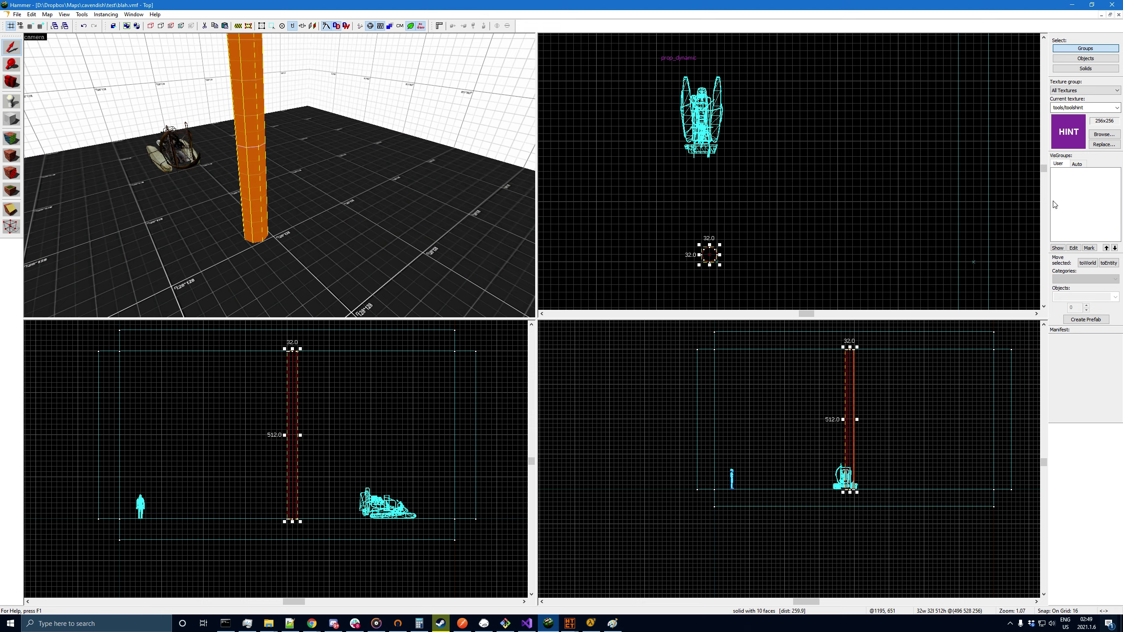
left_click(1109, 262)
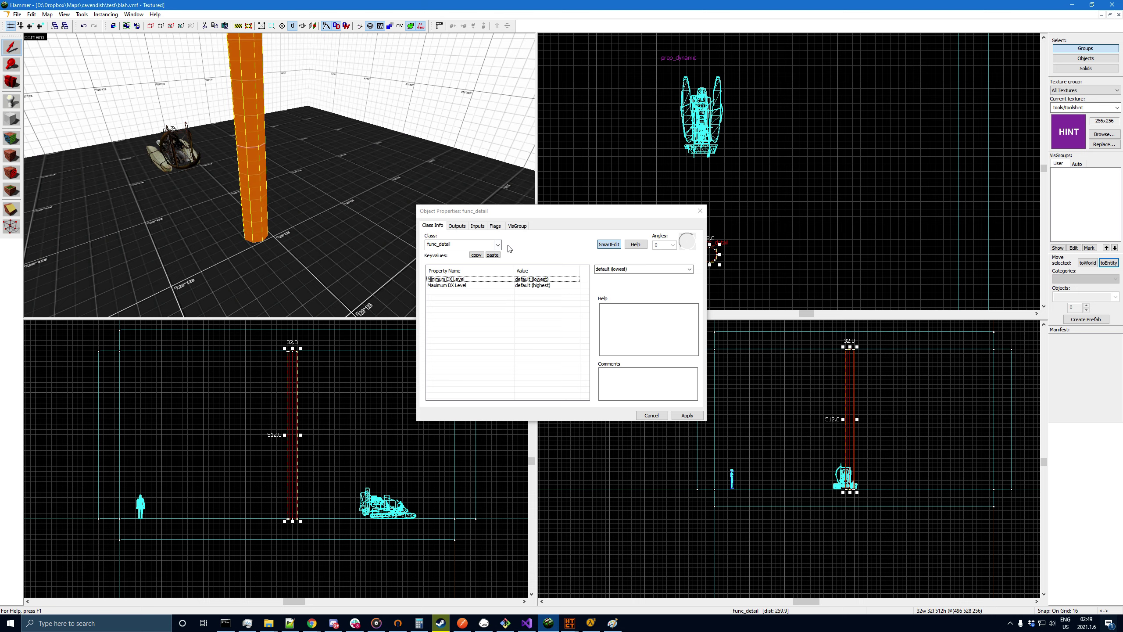
left_click_drag(564, 219, 484, 224)
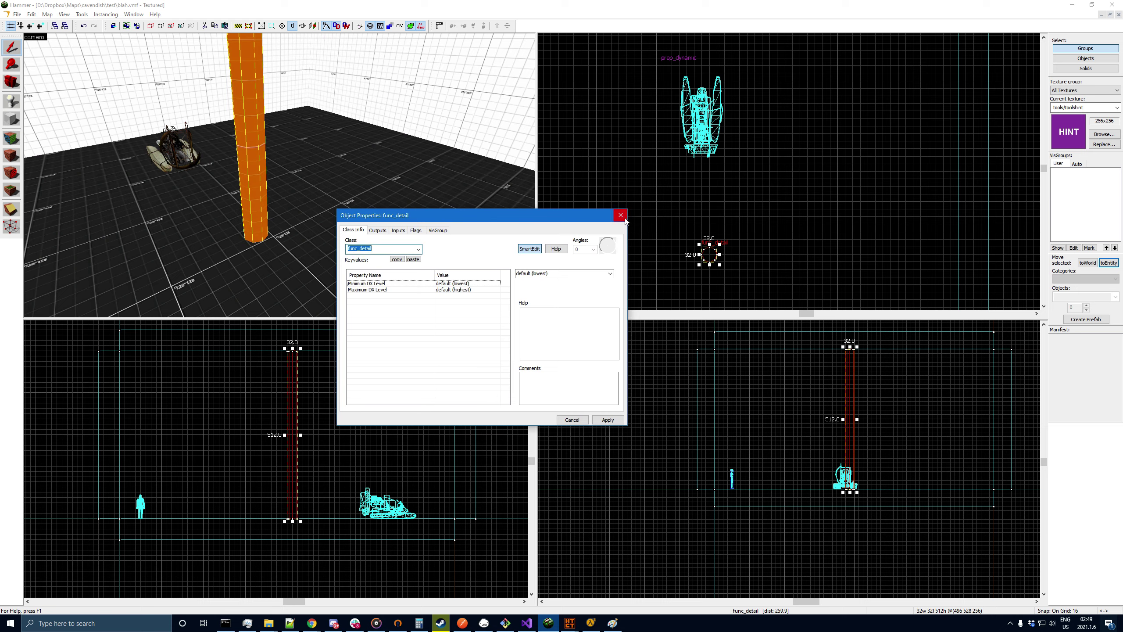
left_click(270, 241)
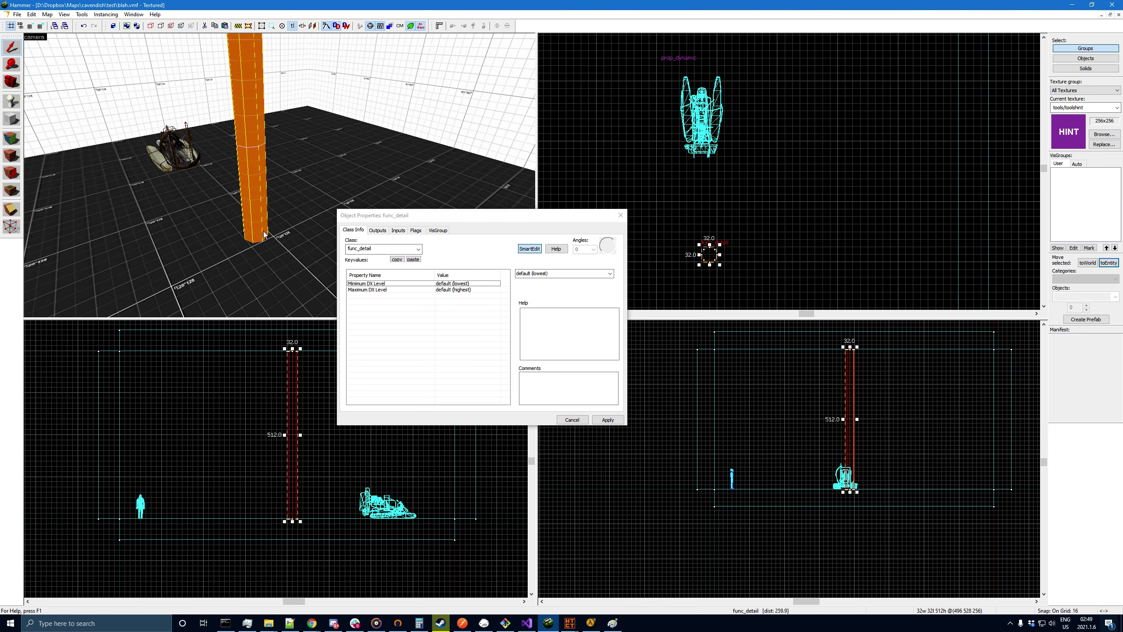
left_click(607, 185)
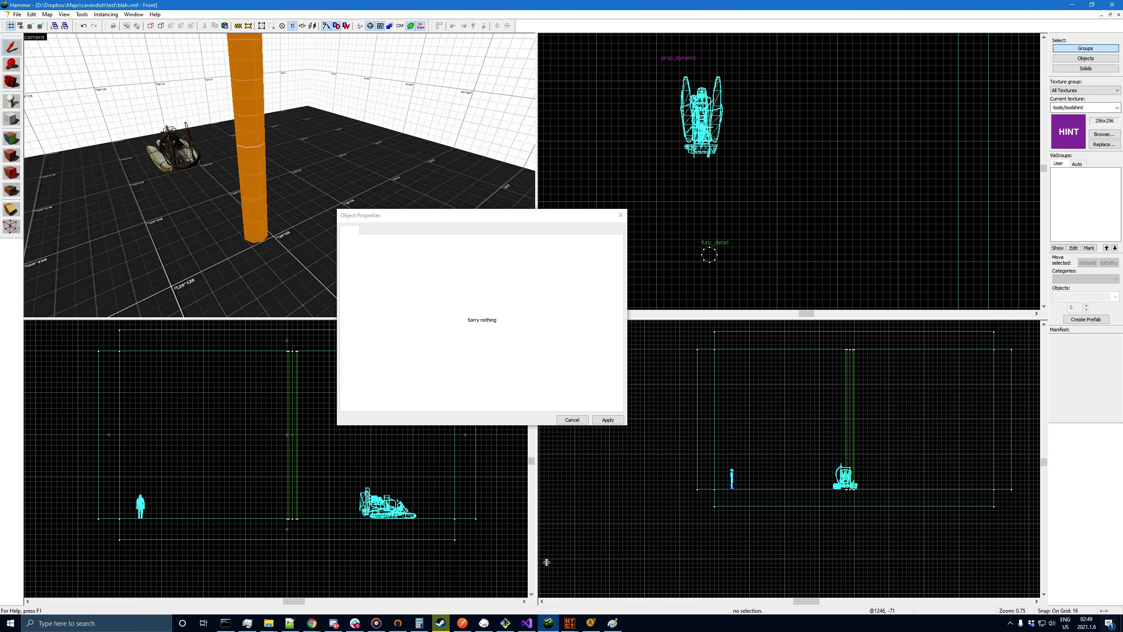
- Recompile blah.vmf with the Fullbright preset in the compile tool and load the default portal file in Hammer
left_click(570, 628)
left_click(762, 419)
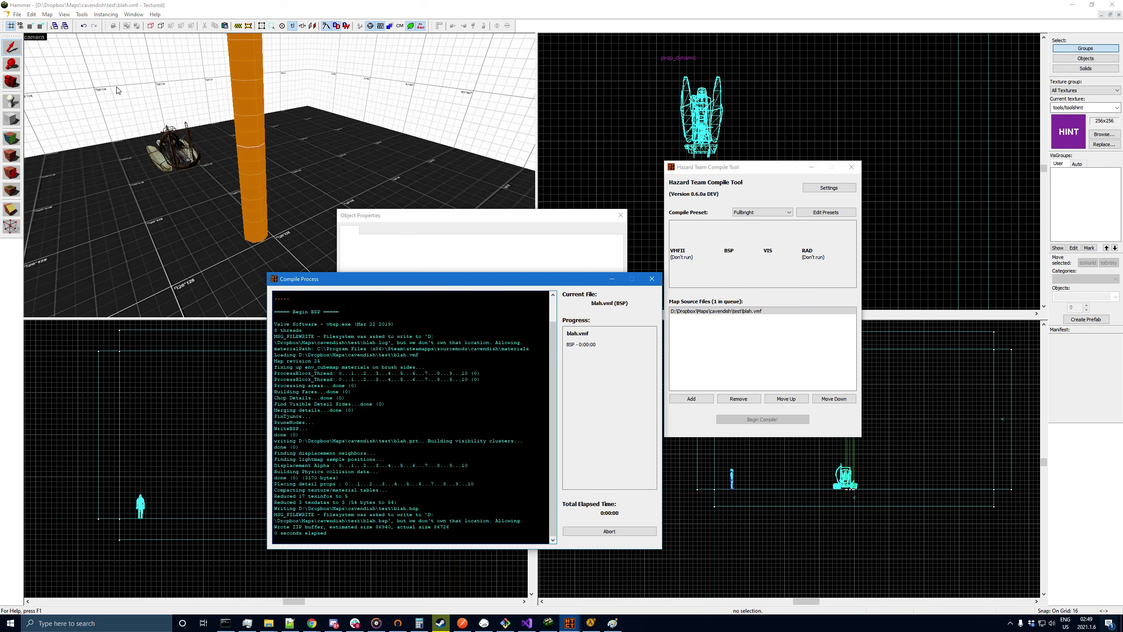
left_click(47, 14)
left_click(71, 143)
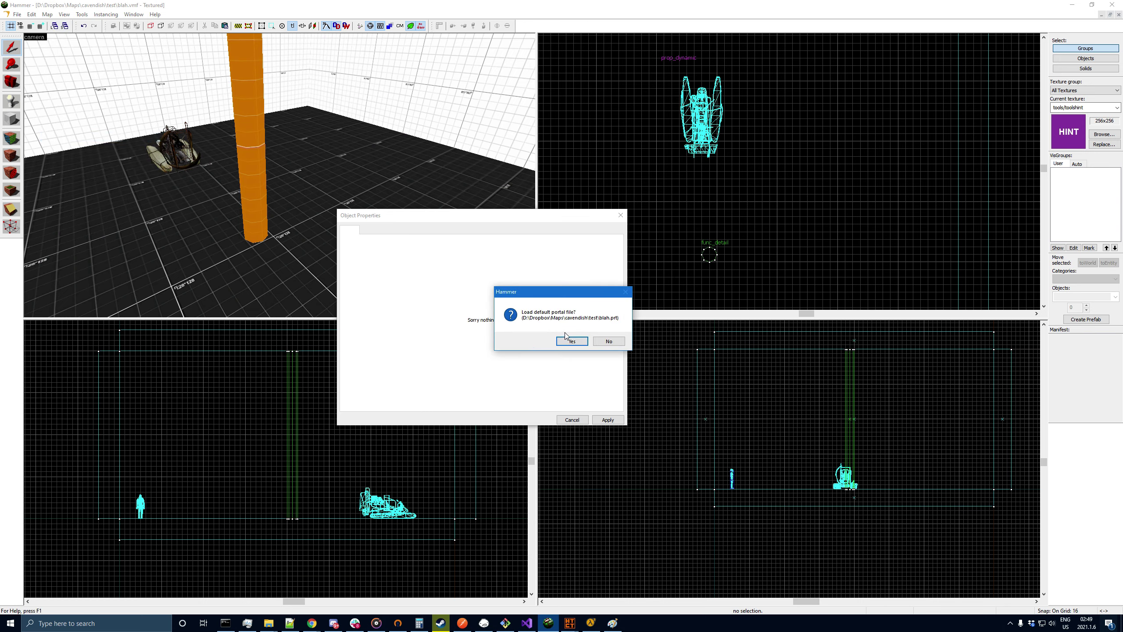
left_click(572, 339)
- Check the func_detail pillar and the whole room for portals, and close the object properties
left_click(17, 78)
left_click_drag(94, 84, 93, 84)
key("d")
key("shift+s")
left_click(259, 125)
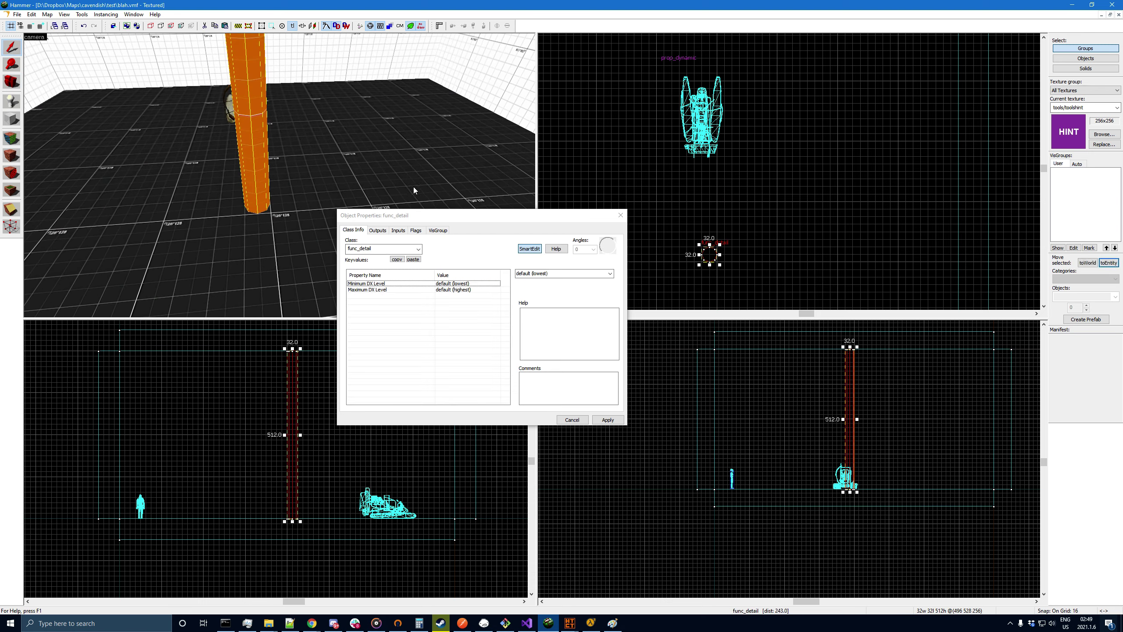
left_click(846, 171)
scroll(864, 162, "down", 5)
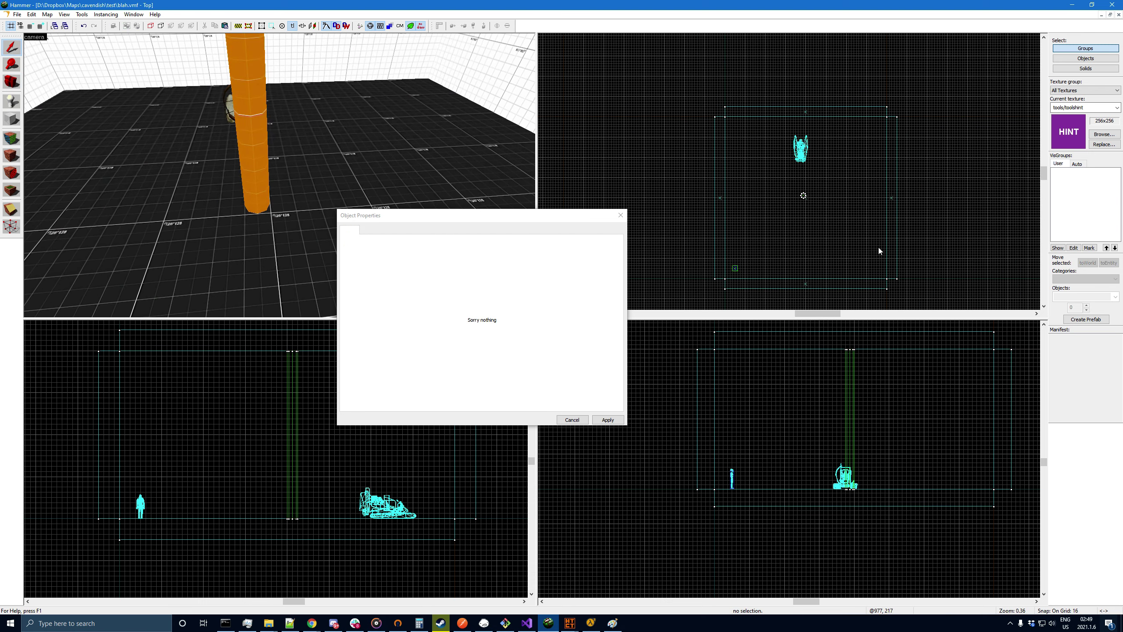
left_click(620, 215)
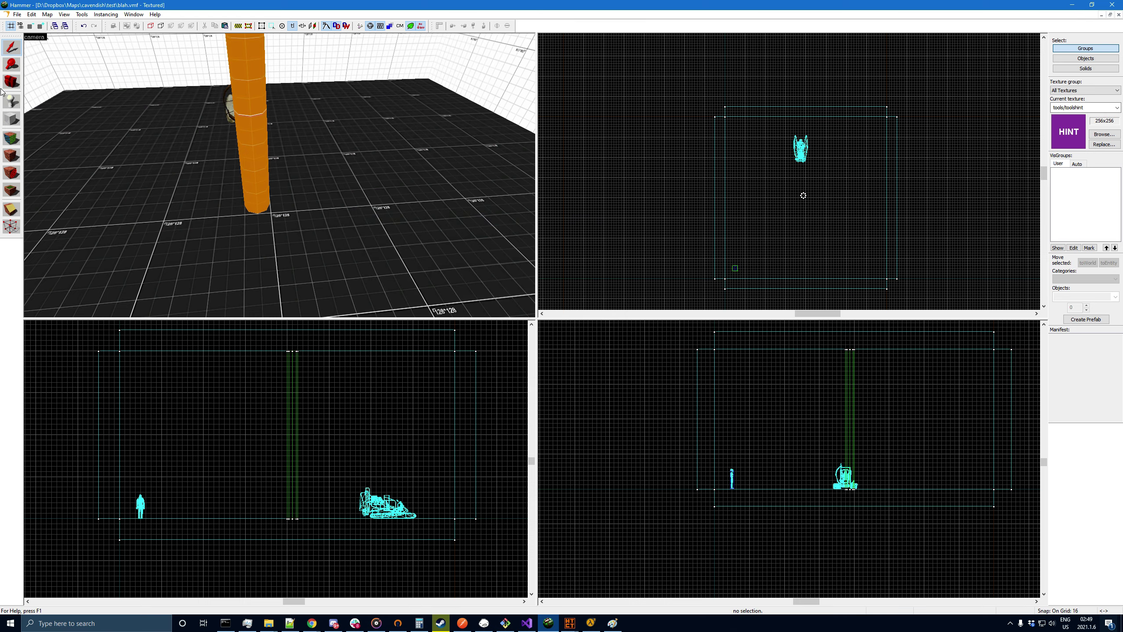
- Examine the func_detail pillar and the airboat behind it from several sides of the room
key("shift+c")
key("a")
key("s")
left_click_drag(202, 158, 229, 137)
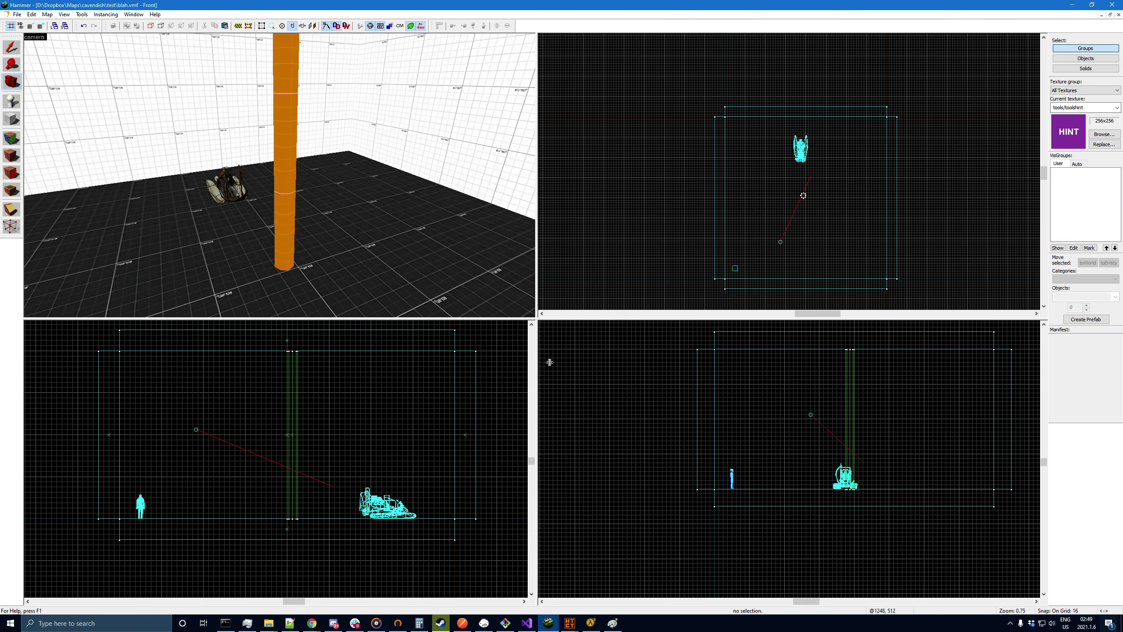
key("shift+s")
left_click(291, 139)
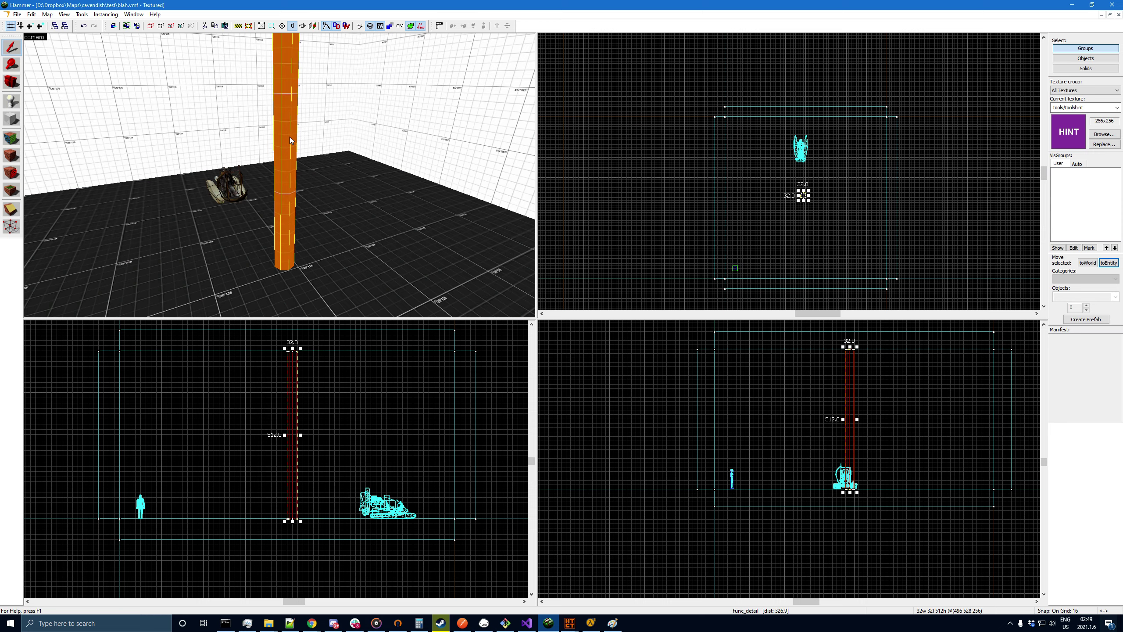
left_click(614, 190)
left_click(8, 83)
left_click_drag(176, 142, 279, 176)
key("shift+s")
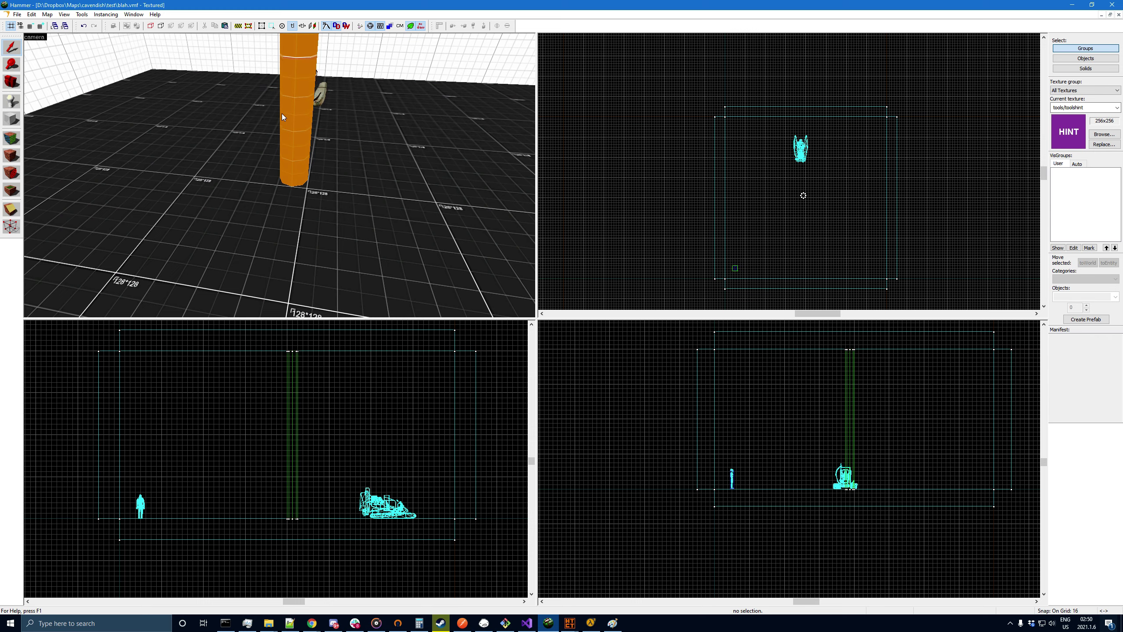
left_click(6, 86)
mouse_move(35, 62)
left_mouse_down()
mouse_move(42, 53)
mouse_move(35, 62)
left_mouse_up()
key("shift+s")
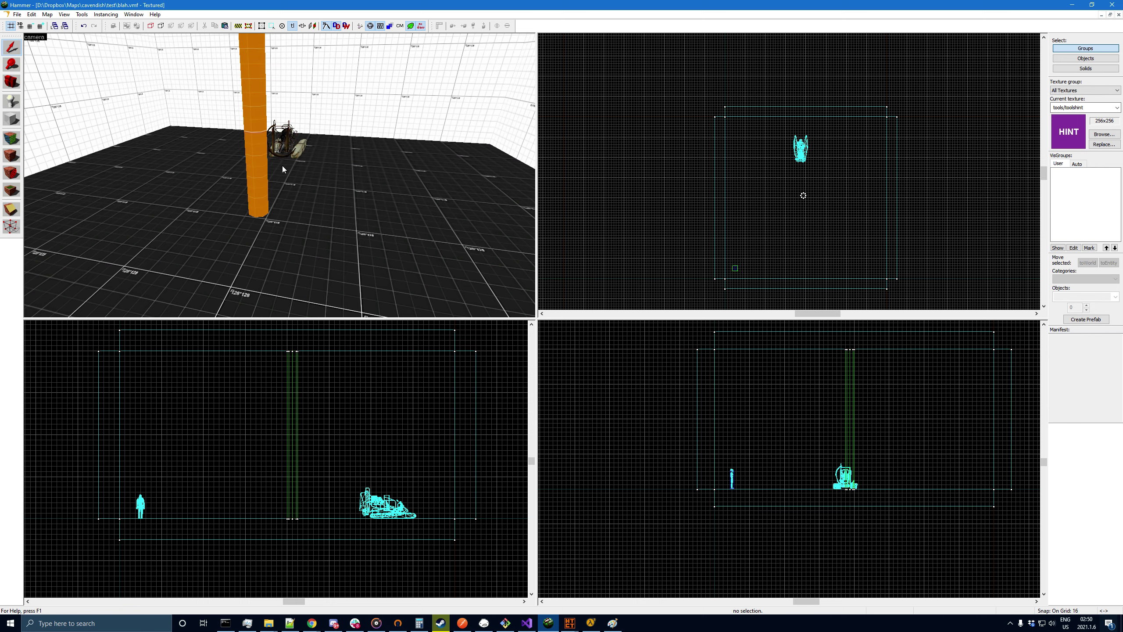
left_click(261, 157)
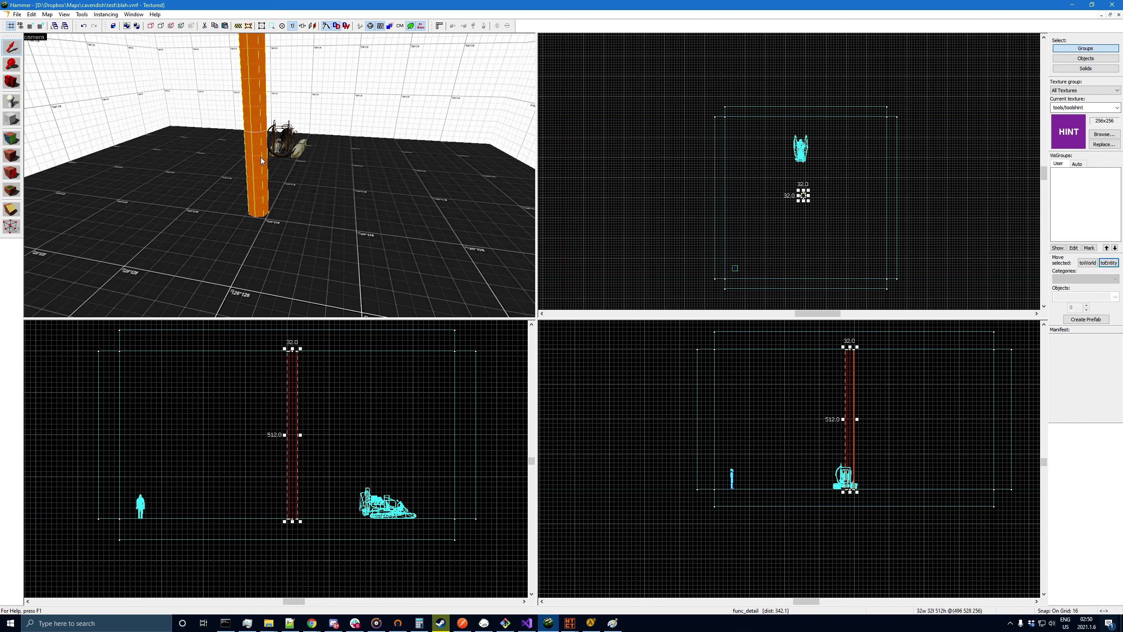
left_click(586, 371)
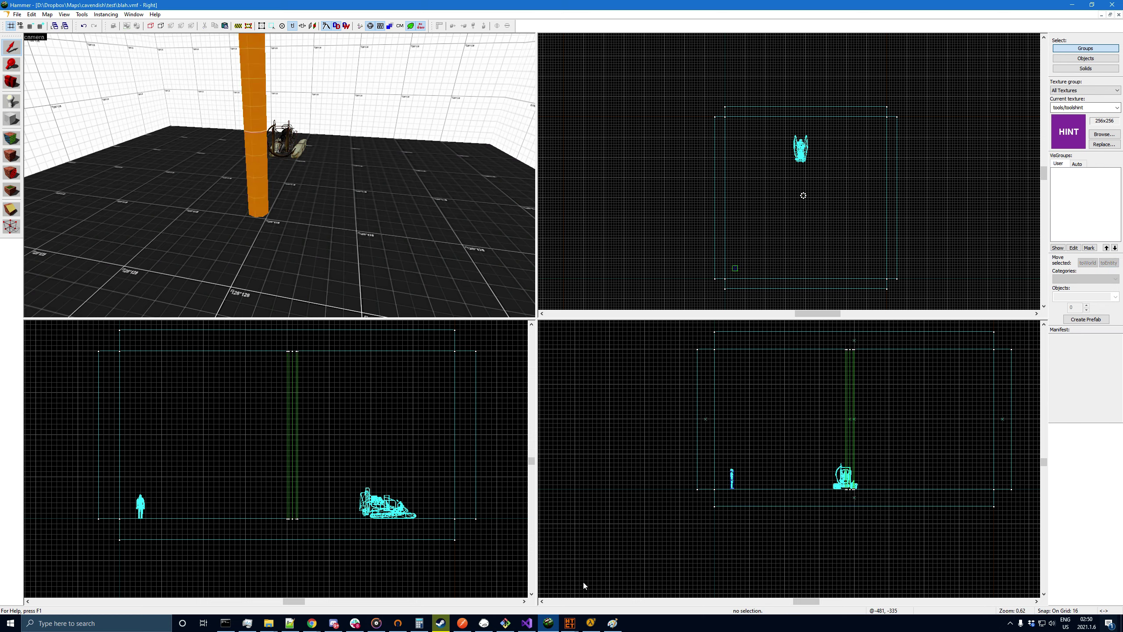
- Bring up the compile process log and check the numportals line in its VIS output
left_click(569, 622)
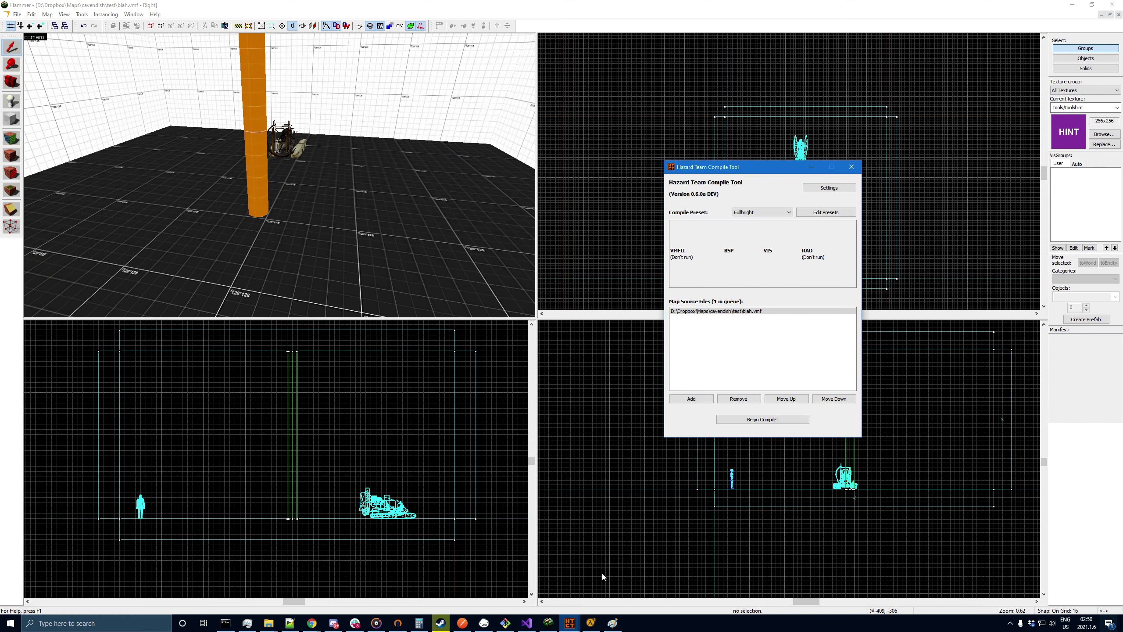
left_click(569, 623)
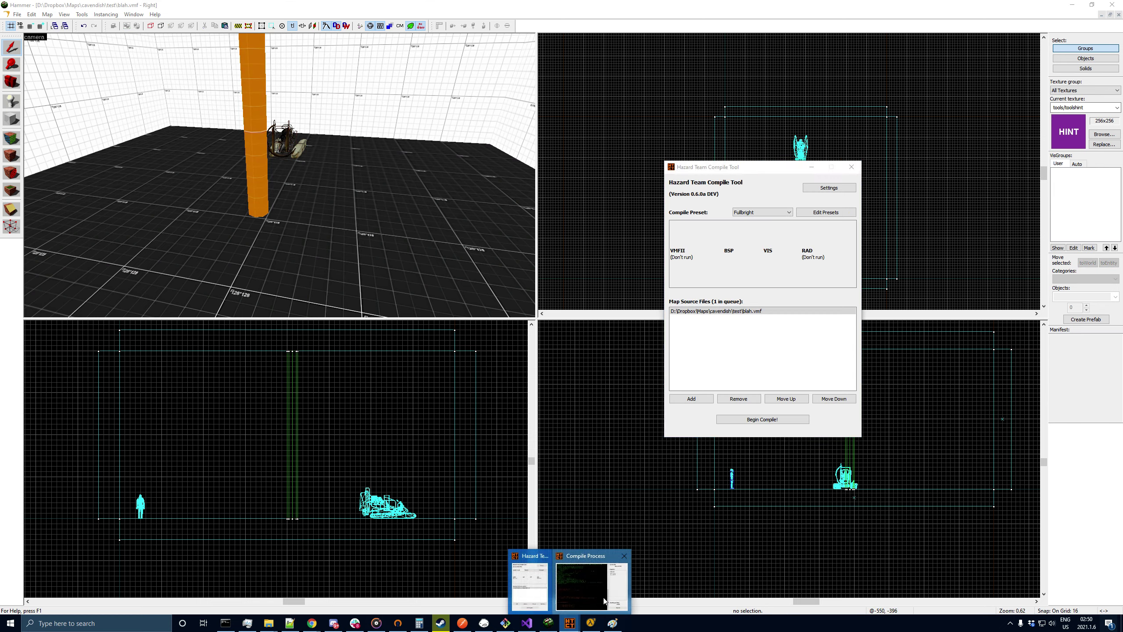
left_click(604, 601)
left_click_drag(284, 378, 322, 380)
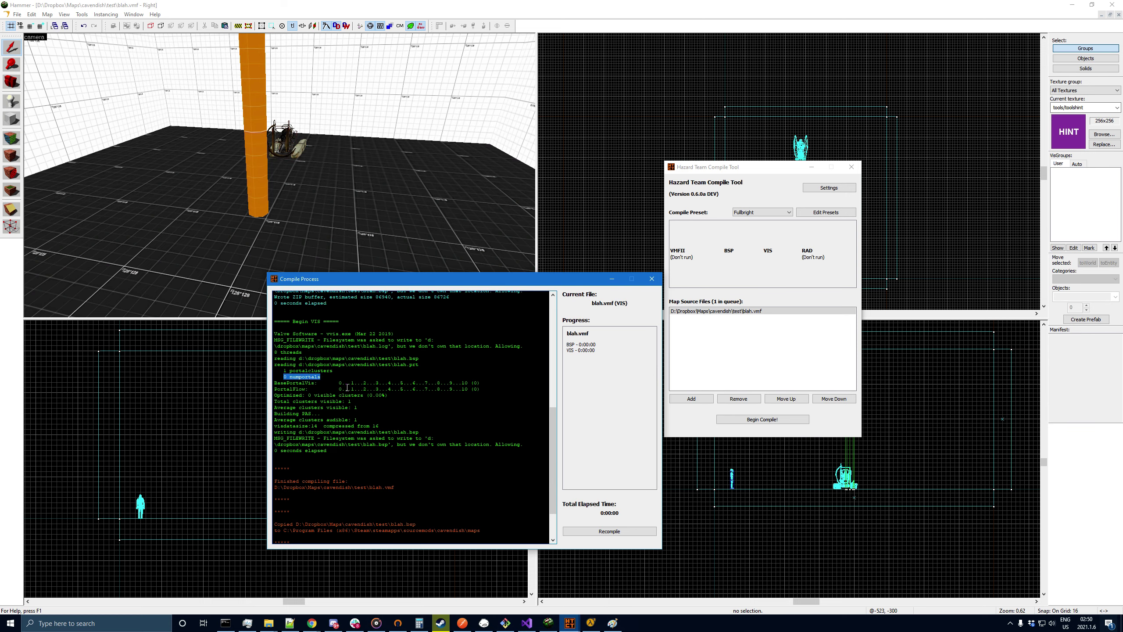
left_click(347, 388)
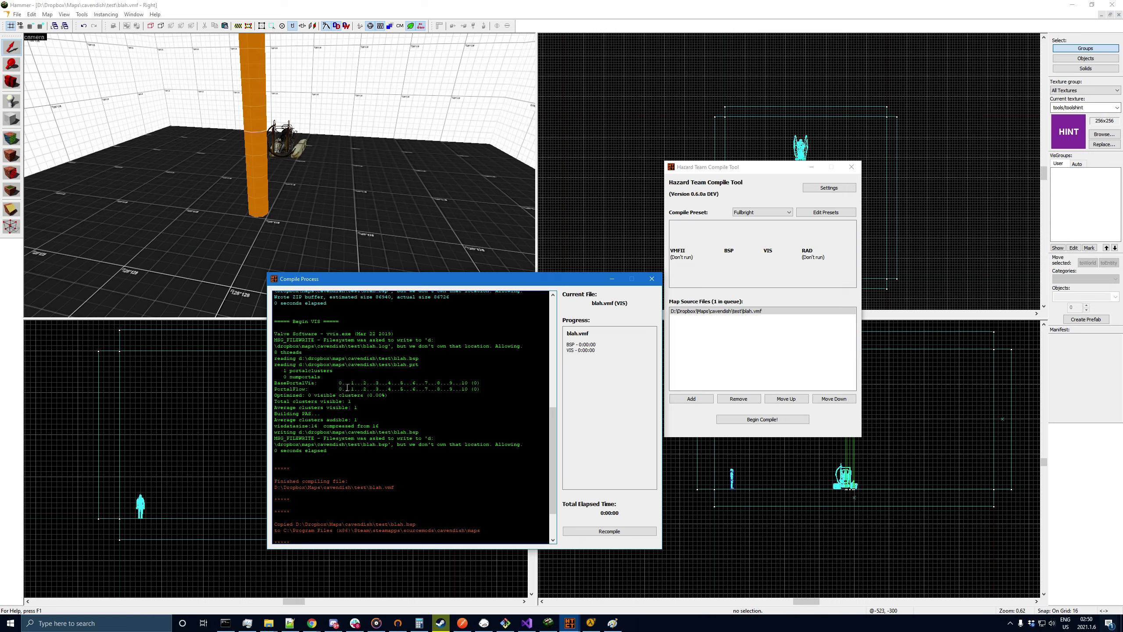
- Return to Hammer and view the func_detail pillar and the airboat behind it in the 3D view
left_click(604, 158)
left_click(18, 79)
left_click_drag(221, 164, 279, 175)
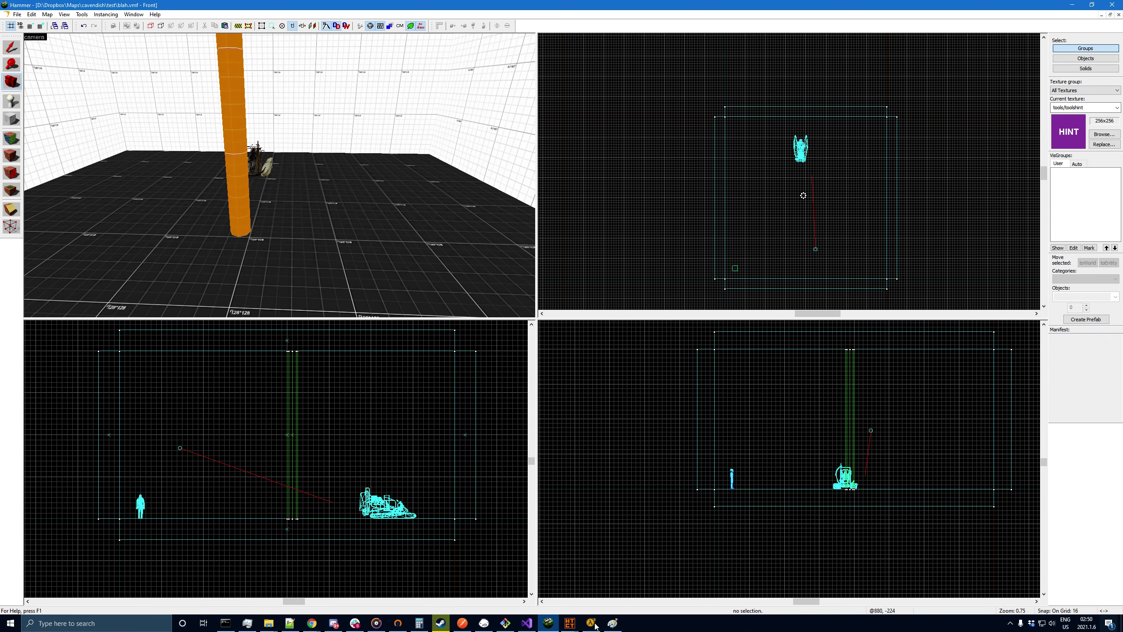
- Switch to the Project Cavendish game, load the recompiled blah map and inspect the leaf outline around the pillar
left_click(569, 623)
left_click(545, 598)
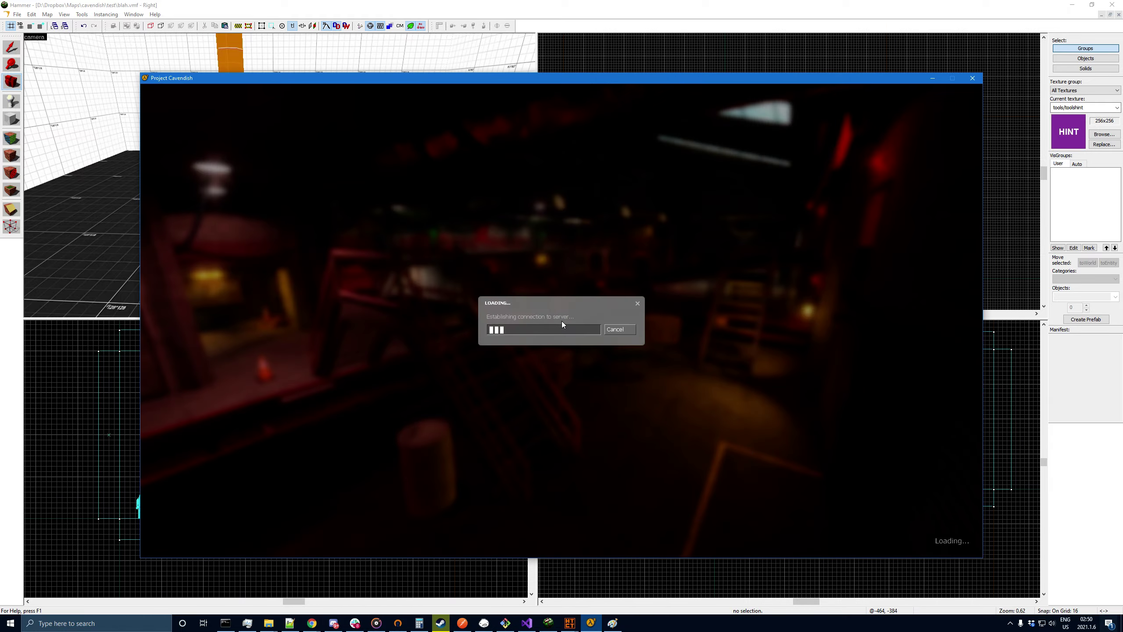
key("w")
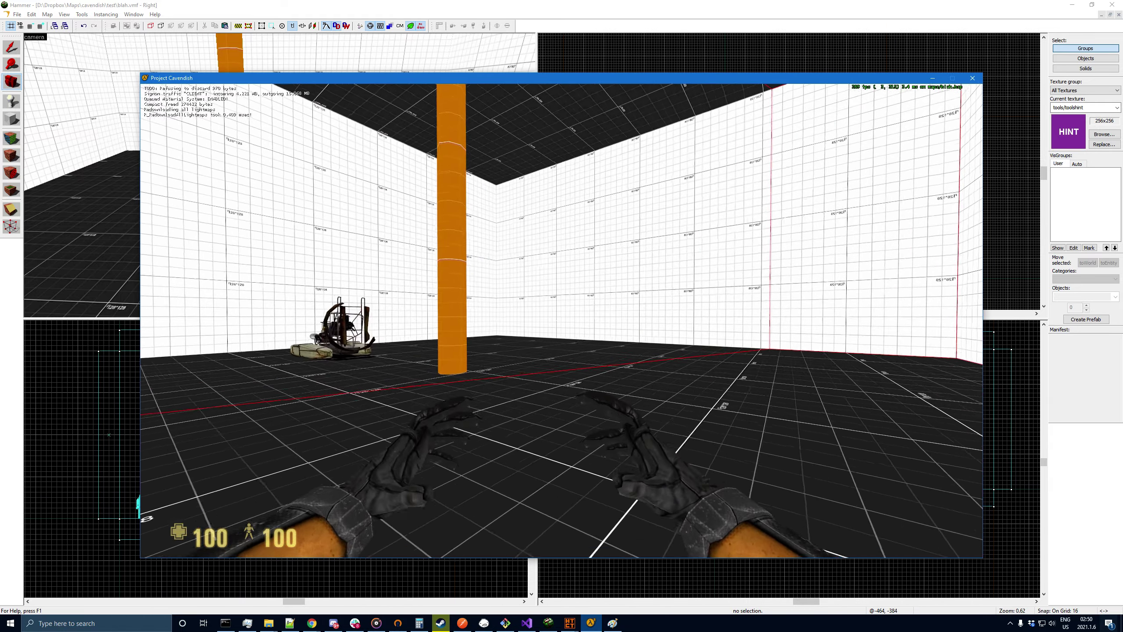
key("d")
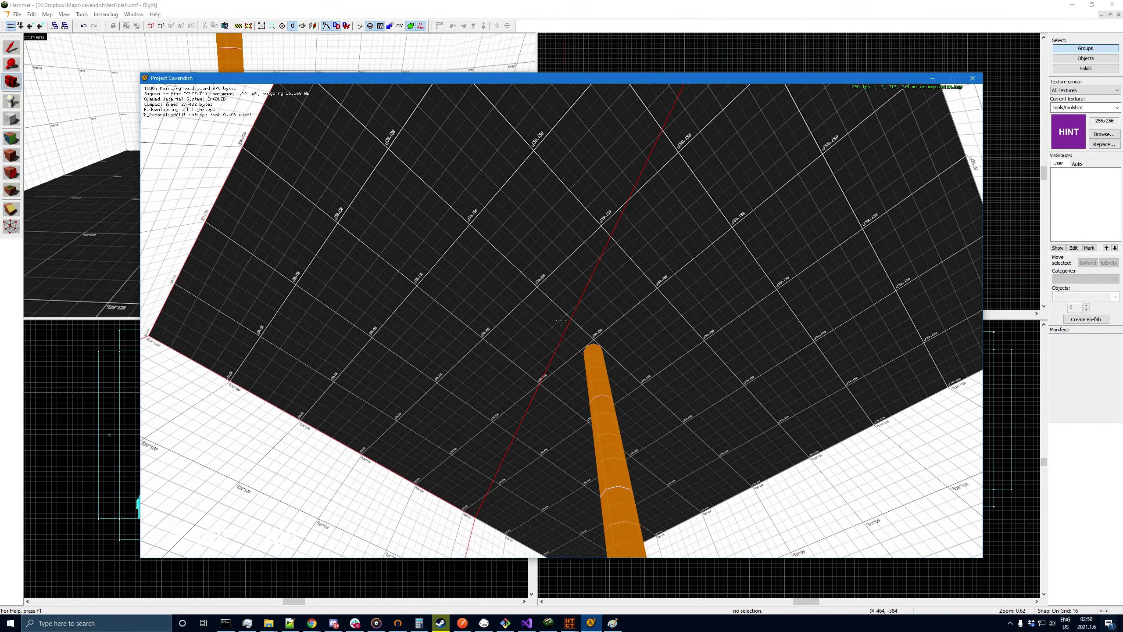
- Turn off the mat_leafvis outline through the console and walk around the pillar to view the airboat
key("Escape")
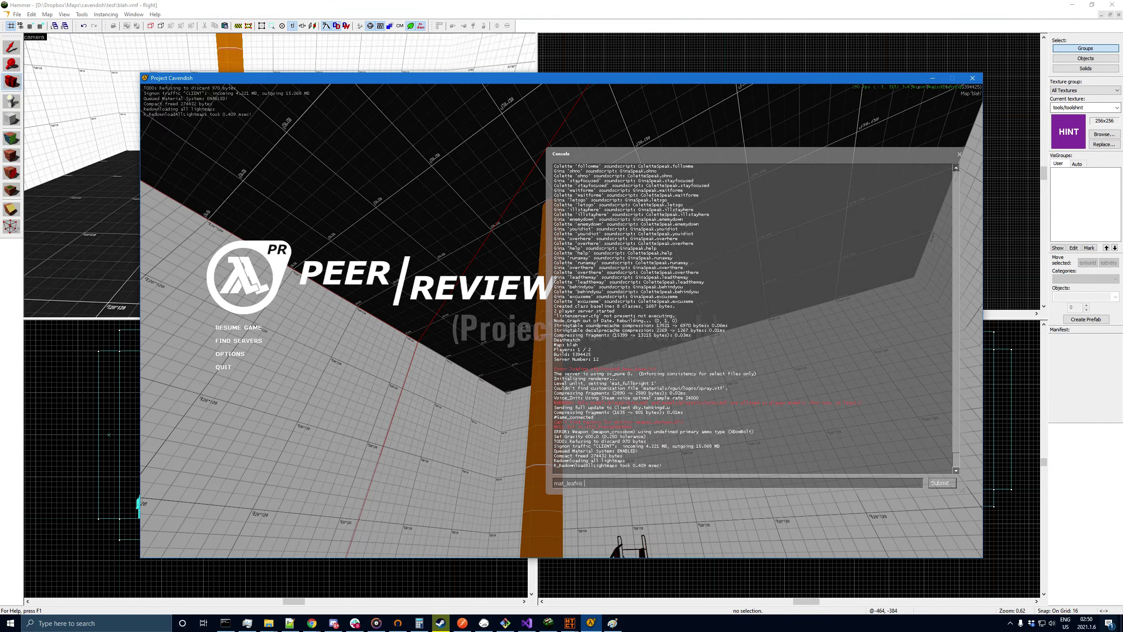
key("Return")
key("grave")
key("w")
key("a")
key("w")
key("d")
key("s")
key("a")
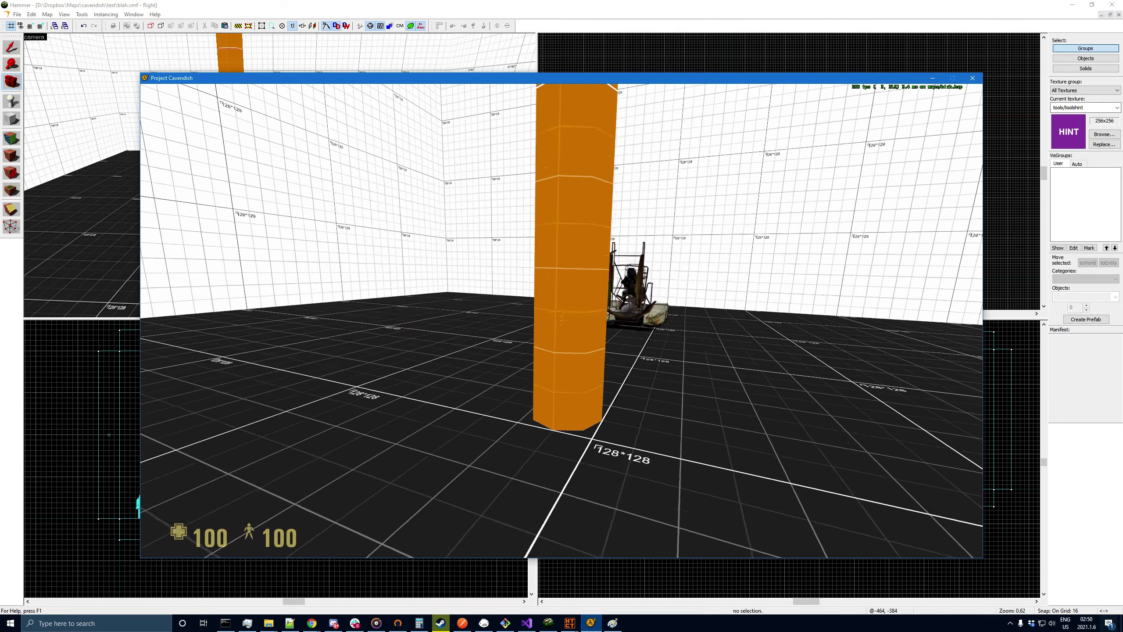
- Enable the mat_wireframe overlay, give the player the weapons and check the airboat's rendering from around the pillar
key("F3")
key("a")
key("d")
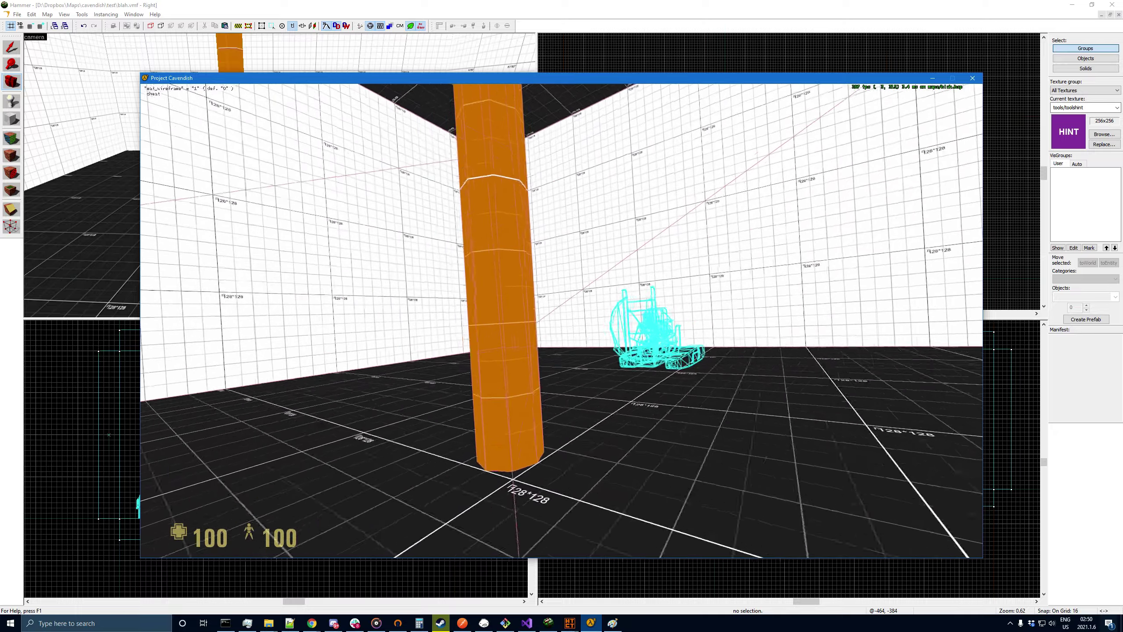
key("s")
key("a")
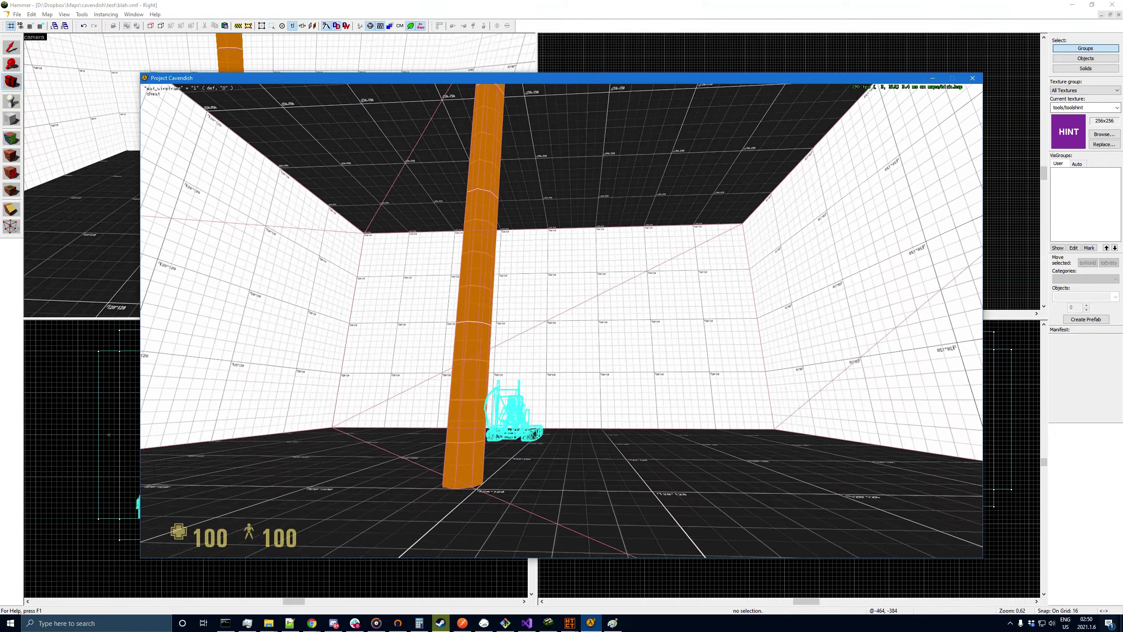
key("i")
key("a")
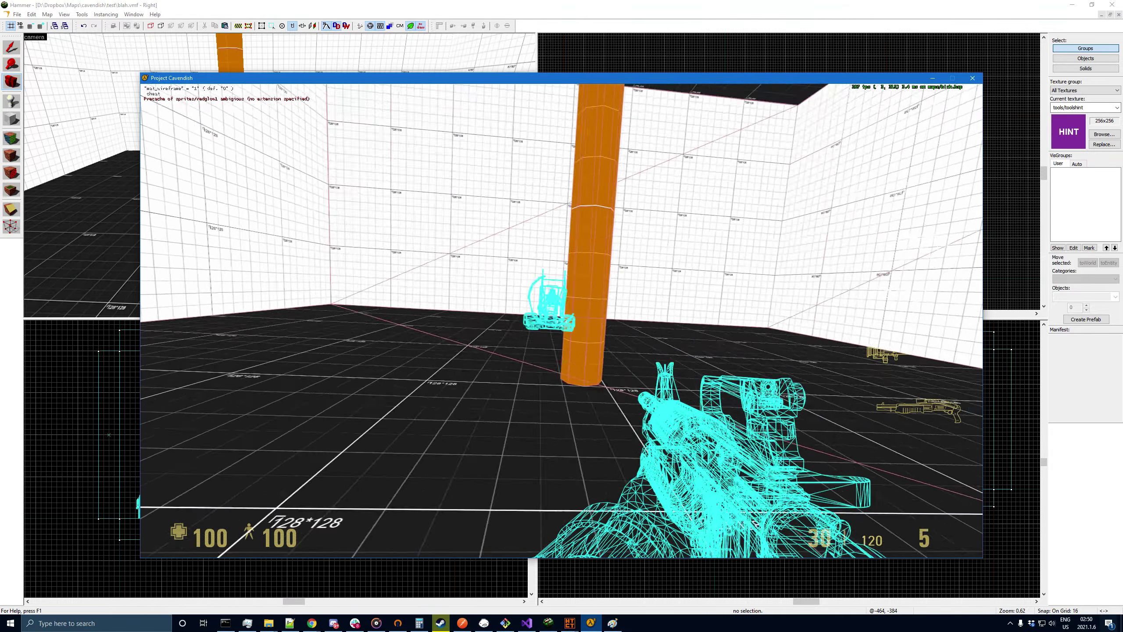
- Walk around the single orange pillar in the running game and examine its wireframe while firing and reloading the weapon
left_click(562, 320)
key("d")
left_click(561, 320)
left_click(561, 320)
left_click(561, 320)
left_click(561, 320)
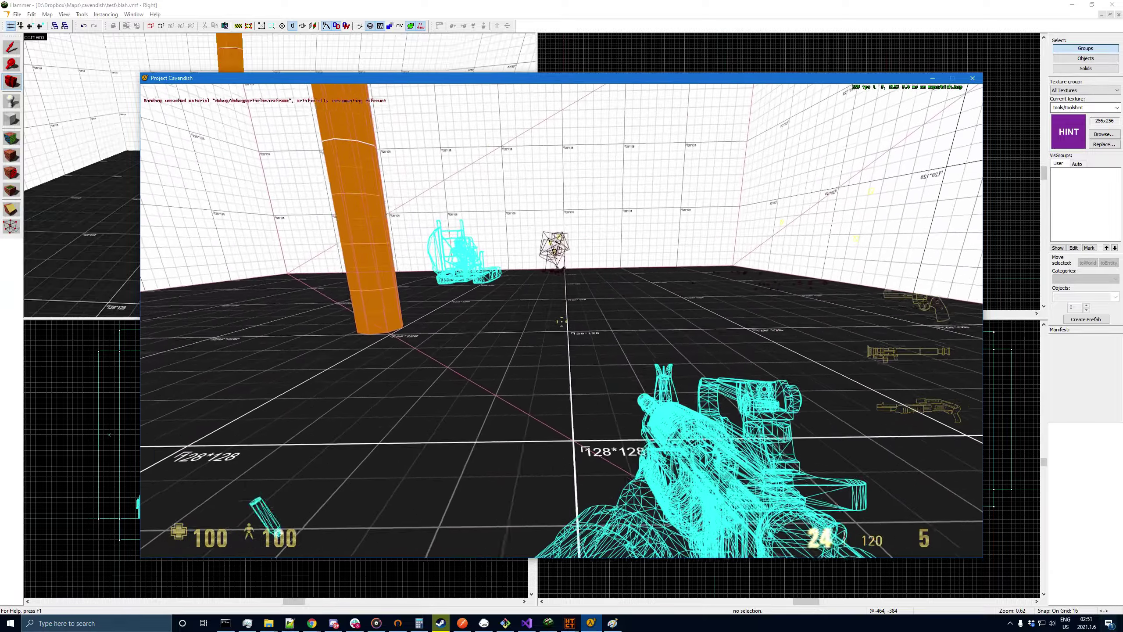
key("a")
key("r")
key("a")
key("w")
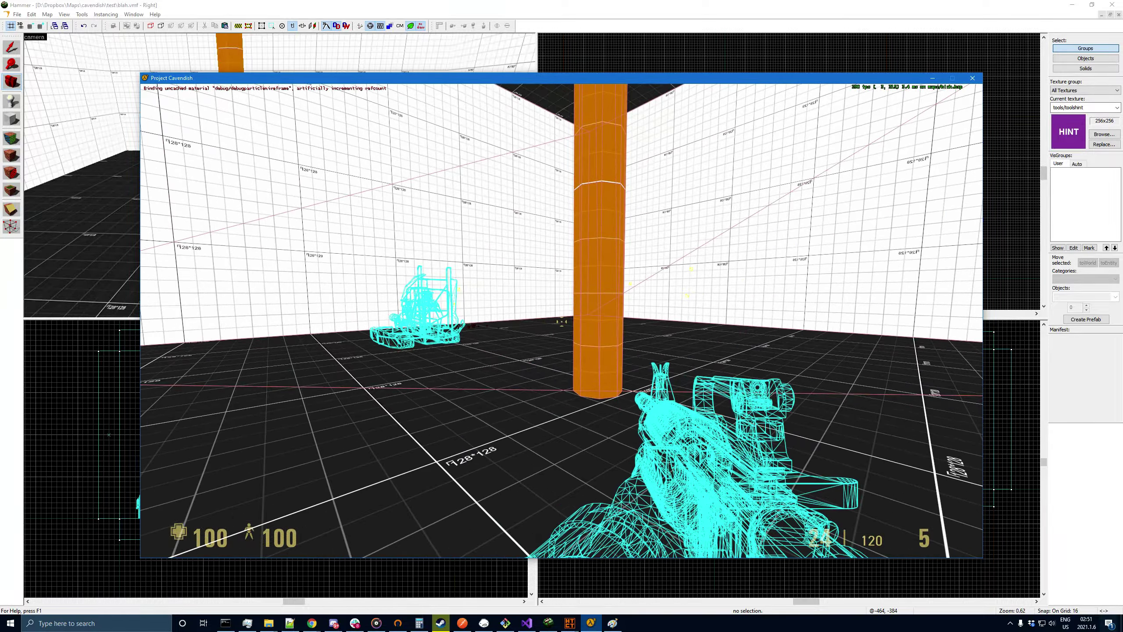
key("d")
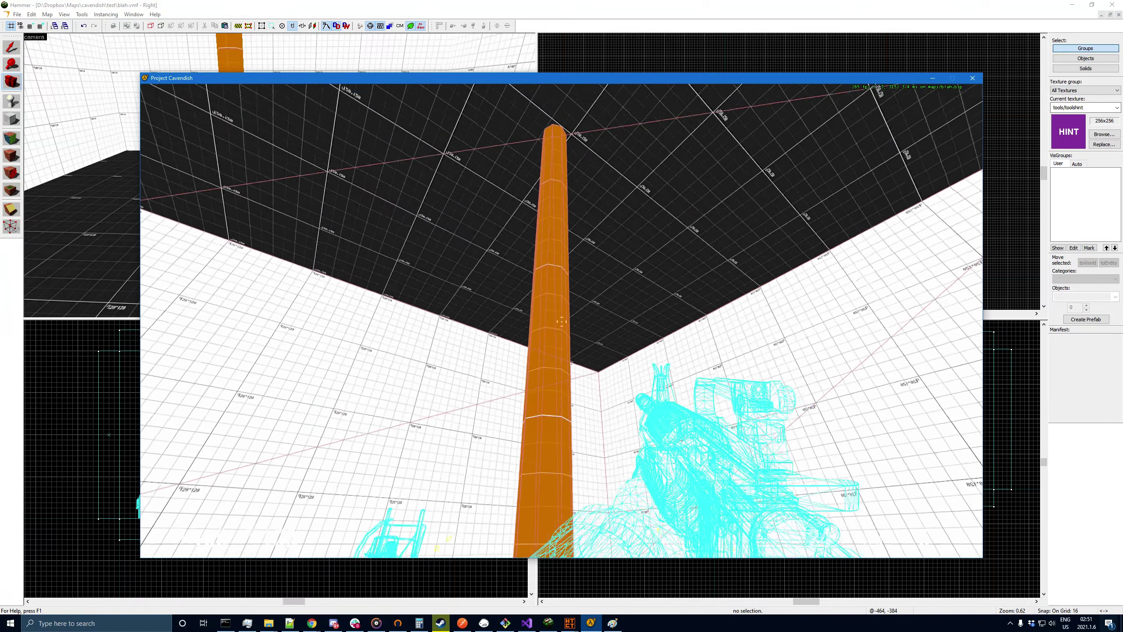
- Reload the test map in the game and examine the pillar's wireframe again
left_click(561, 321)
left_click(562, 321)
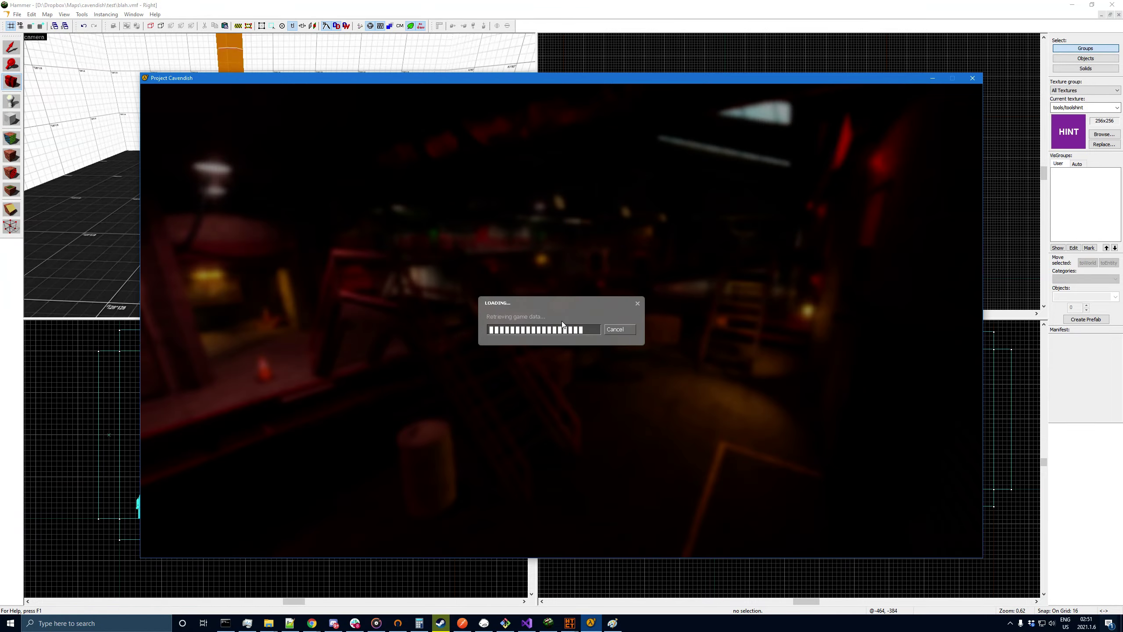
key("w")
key("w")
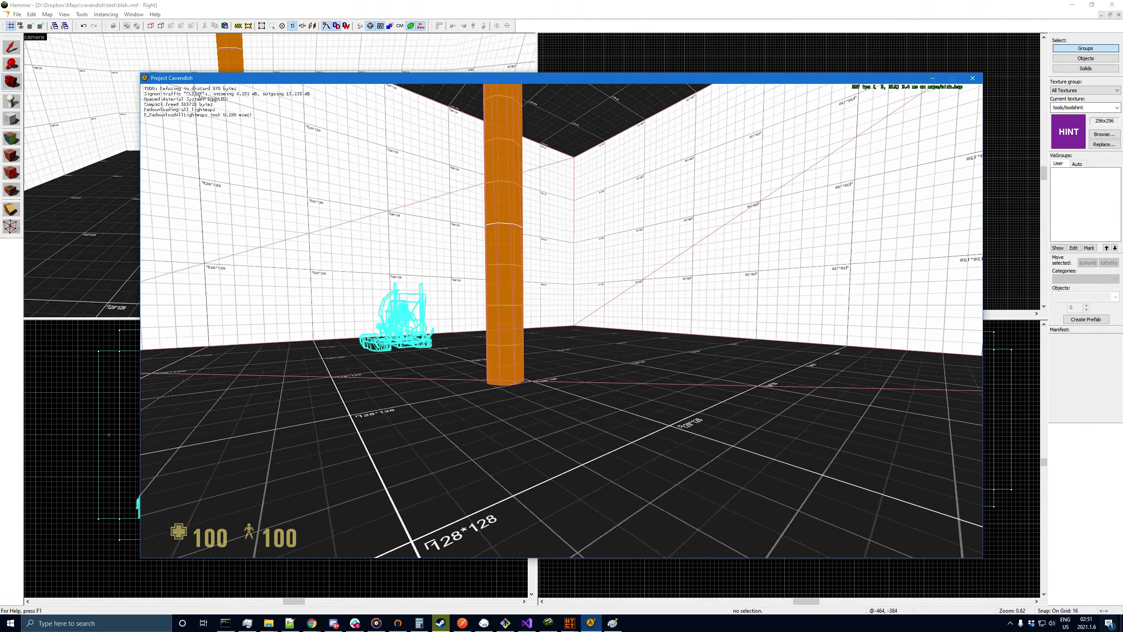
key("grave")
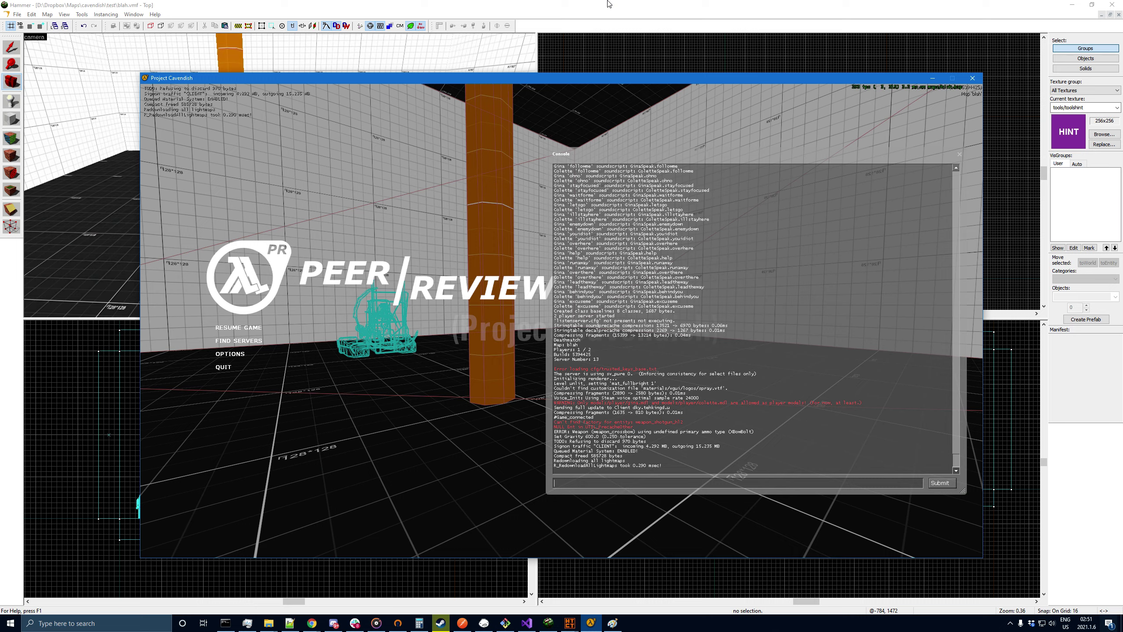
- Switch to Hammer and copy the func_detail pillar into a row of six across the room, spaced 128 units apart
left_click(217, 69)
left_click_drag(149, 128, 26, 62)
left_click(12, 47)
left_click(803, 196)
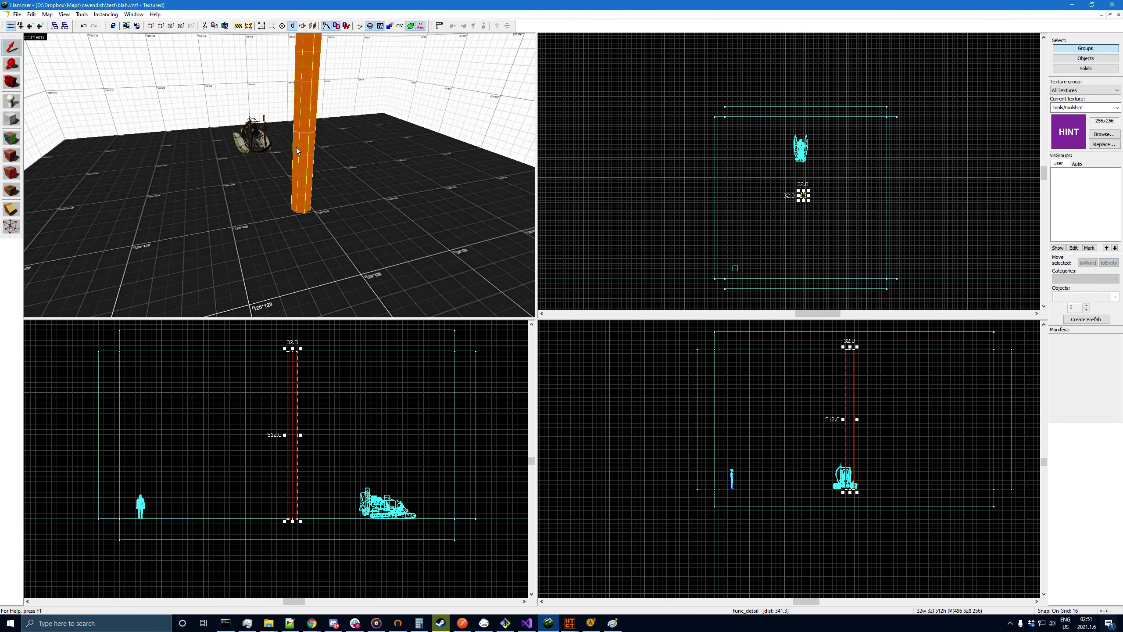
scroll(811, 197, "up", 5)
mouse_move(786, 181)
left_mouse_down()
mouse_move(647, 179)
mouse_move(790, 177)
left_mouse_up()
left_click(225, 178, "ctrl")
left_click(112, 176, "ctrl")
scroll(658, 221, "down", 2)
scroll(690, 189, "up", 1)
left_click_drag(682, 191, 859, 192, "shift")
left_click(878, 221)
scroll(878, 224, "down", 3)
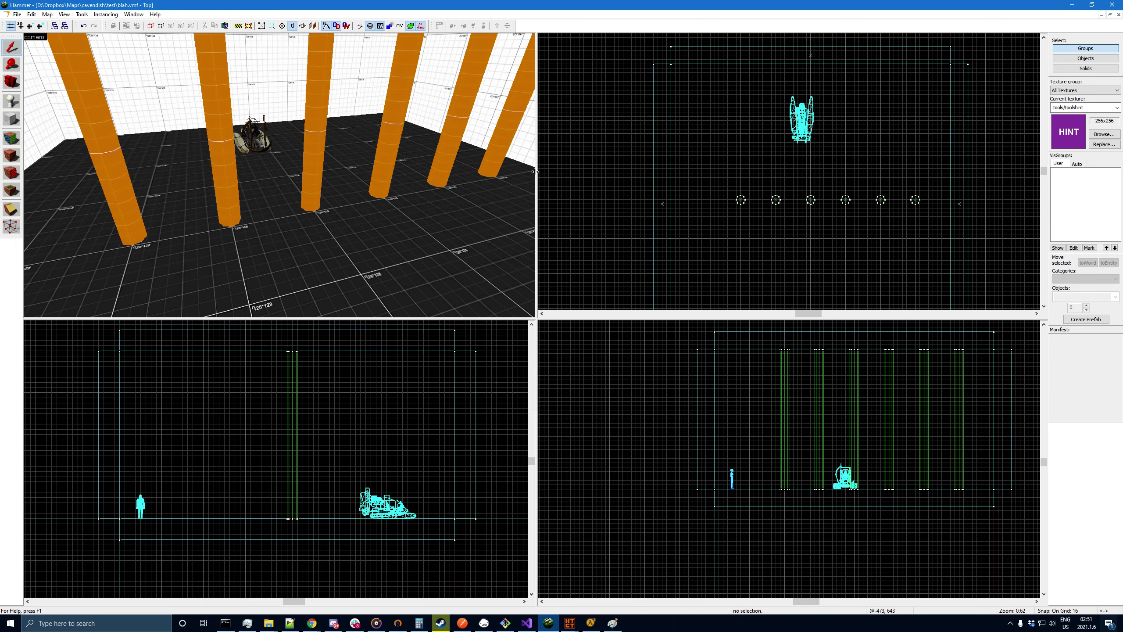
- Select all six pillars and move them together 16 units in the negative Y direction
left_click(498, 150)
left_click(449, 156, "ctrl")
left_click(382, 158, "ctrl")
left_click(311, 167, "ctrl")
left_click(221, 177, "ctrl")
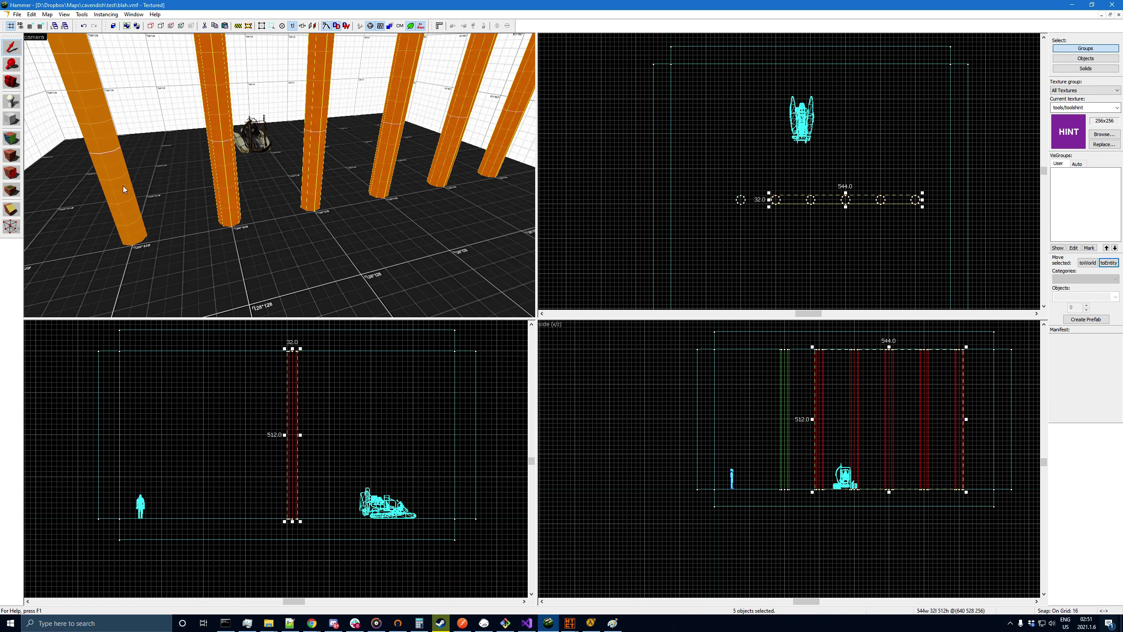
left_click(123, 186, "ctrl")
scroll(754, 208, "up", 5)
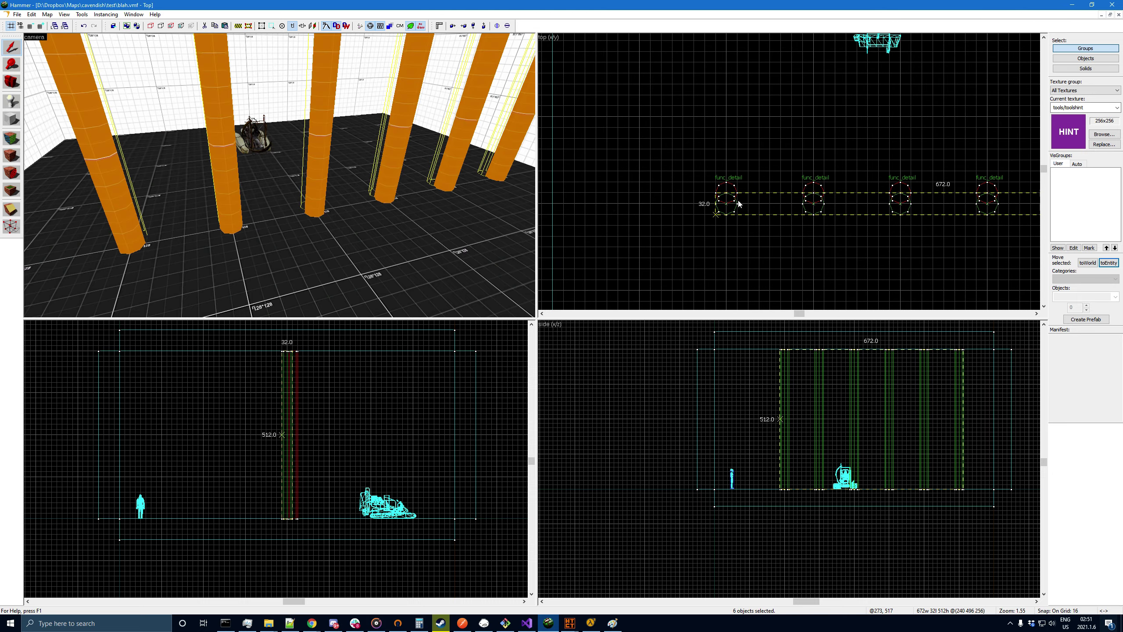
left_click(760, 217)
scroll(779, 199, "down", 6)
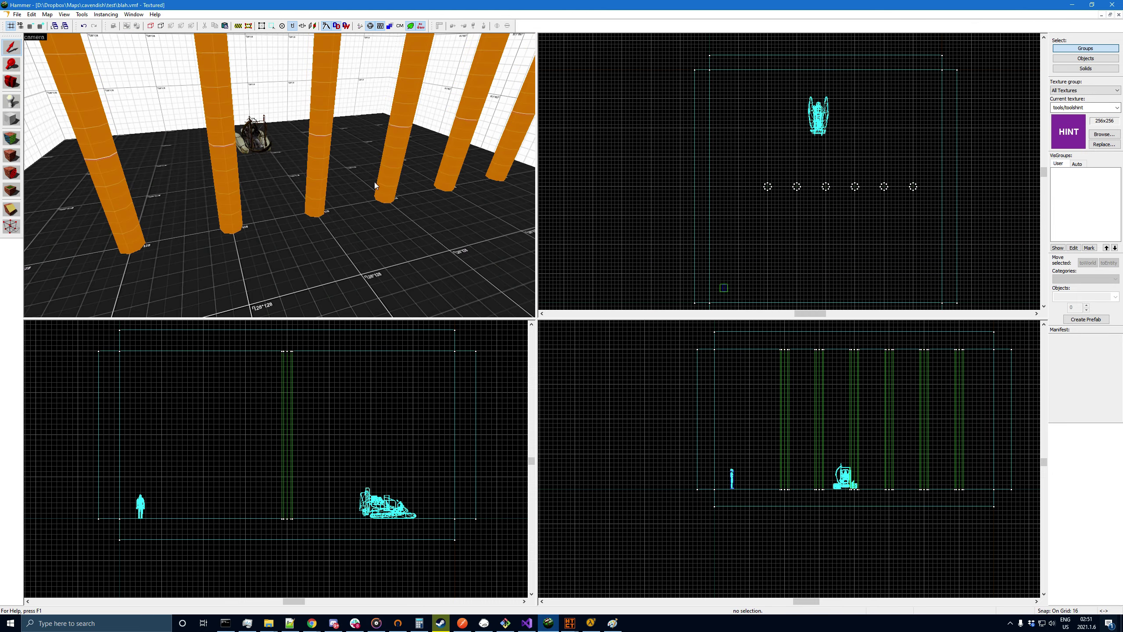
- Copy the pillar nearest the player start's side wall to add a seventh, 128 units farther along the row
left_click(132, 196)
scroll(781, 193, "up", 5)
left_click_drag(850, 180, 777, 181, "shift")
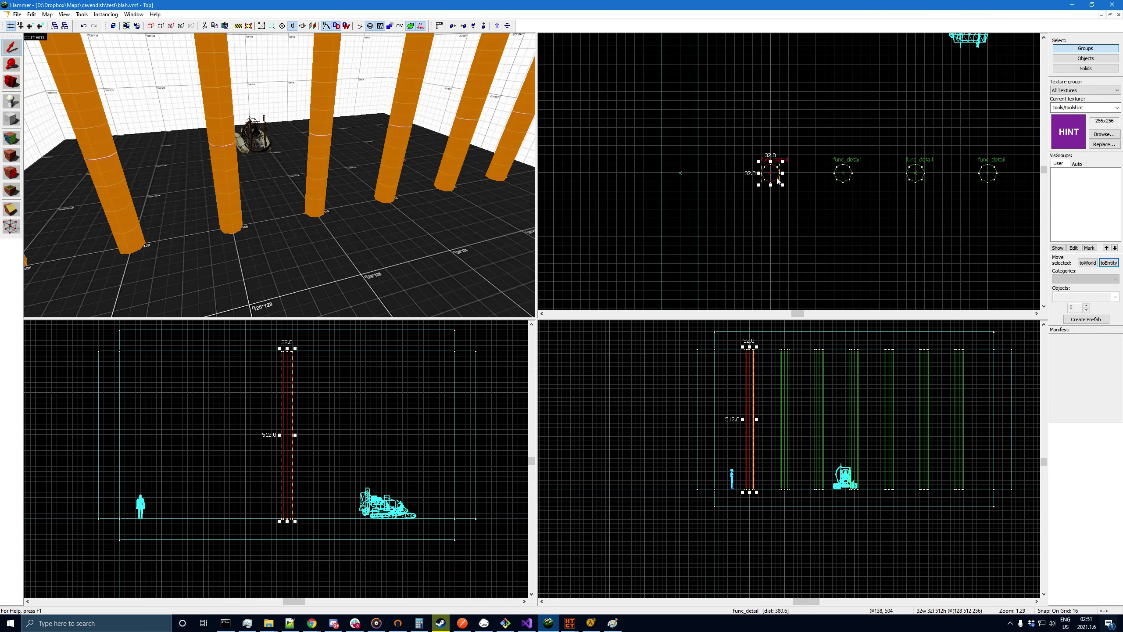
key("Escape")
key("z")
key("s")
key("d")
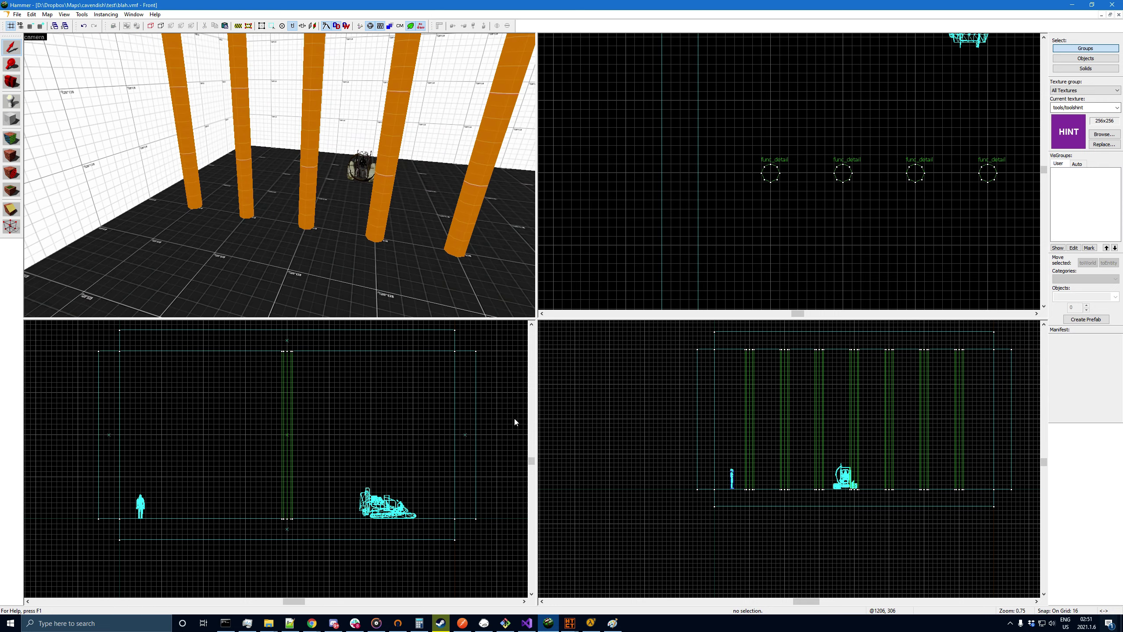
- Compile the map and walk around the row of pillars in the game to inspect their wireframe
left_click(572, 621)
left_click(759, 420)
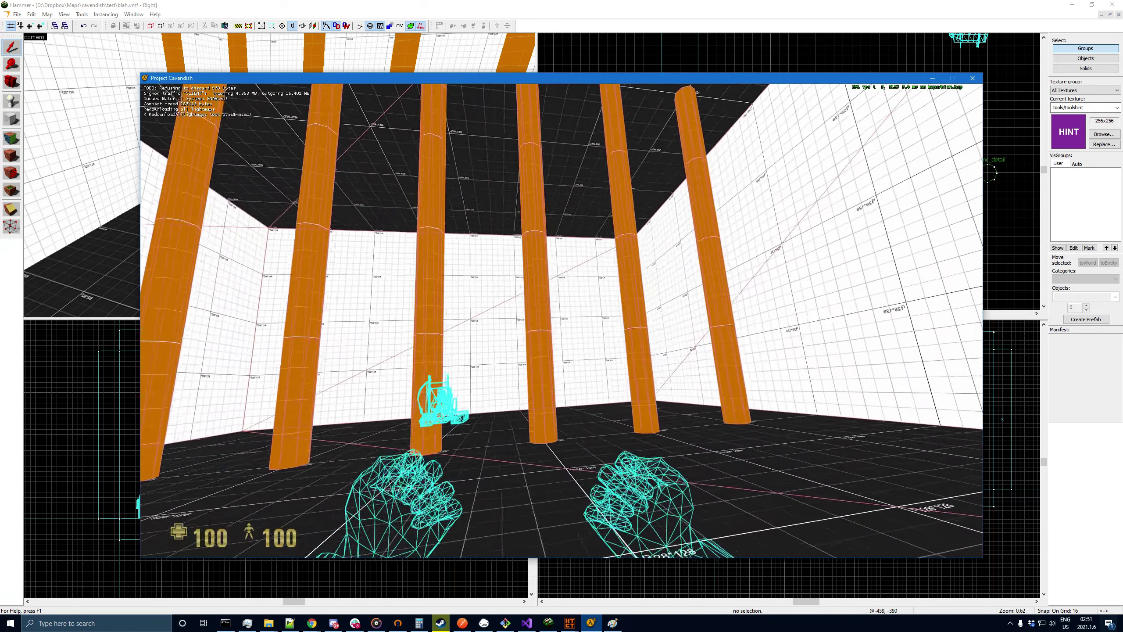
key("s")
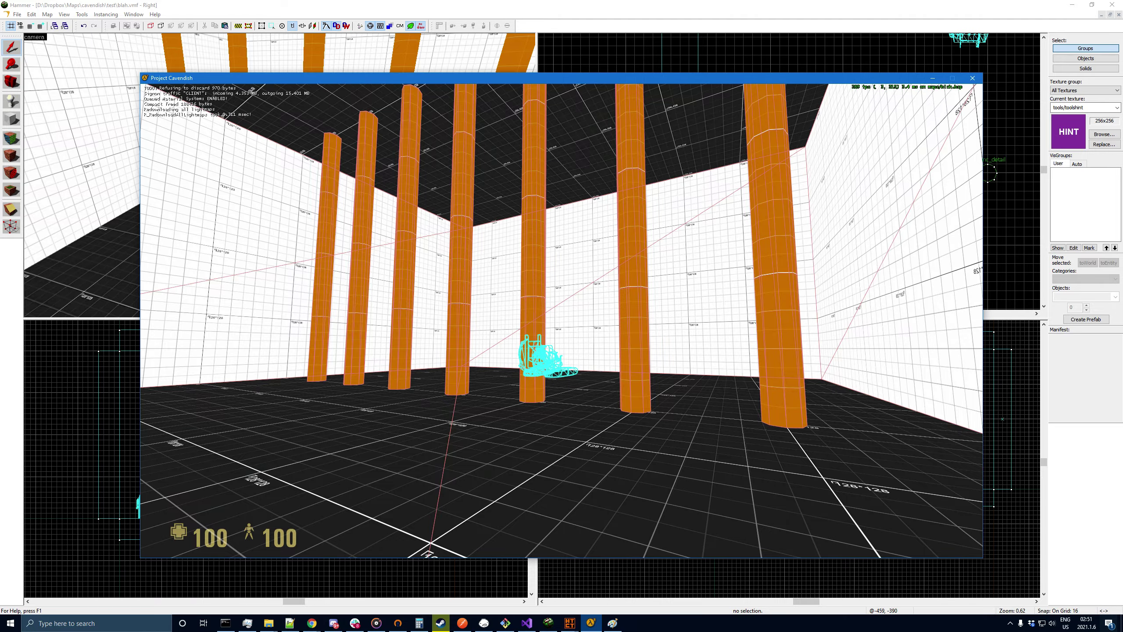
key("w")
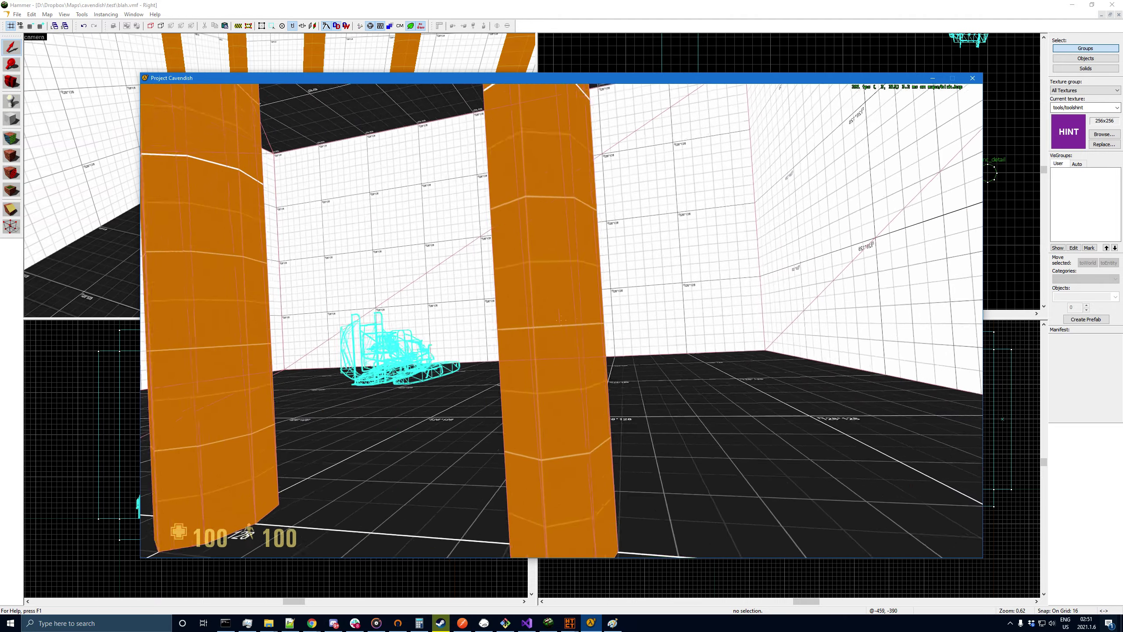
key("s")
key("Escape")
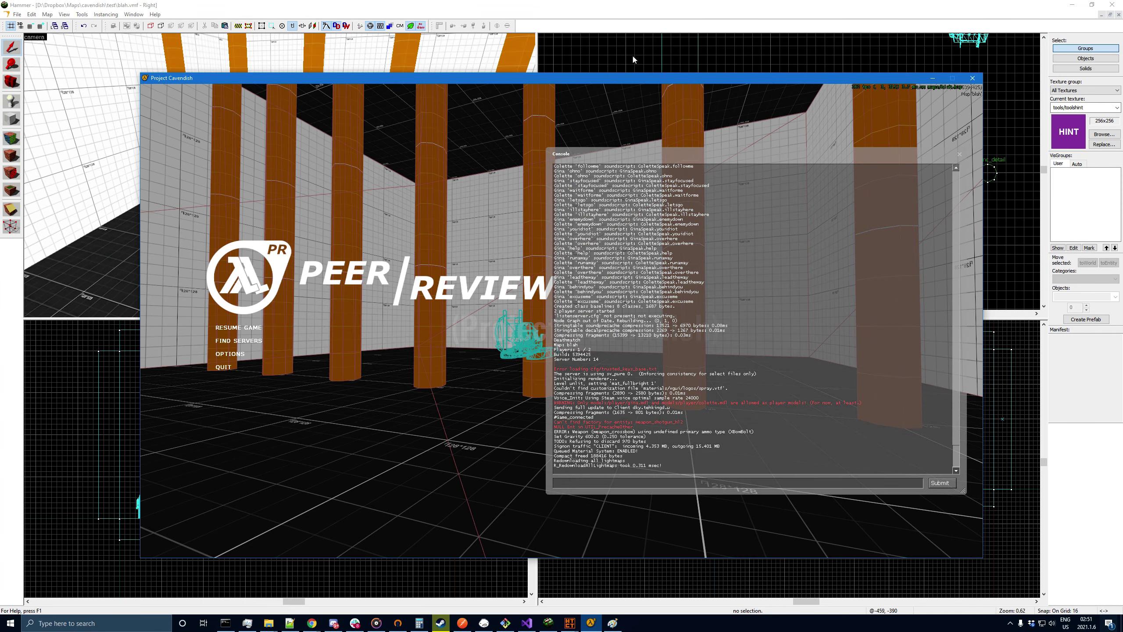
- Return to Hammer, filter the textures by "grate" and make metal/metalgrate013b the current texture
left_click(659, 8)
left_click_drag(46, 116, 279, 174)
left_click(9, 44)
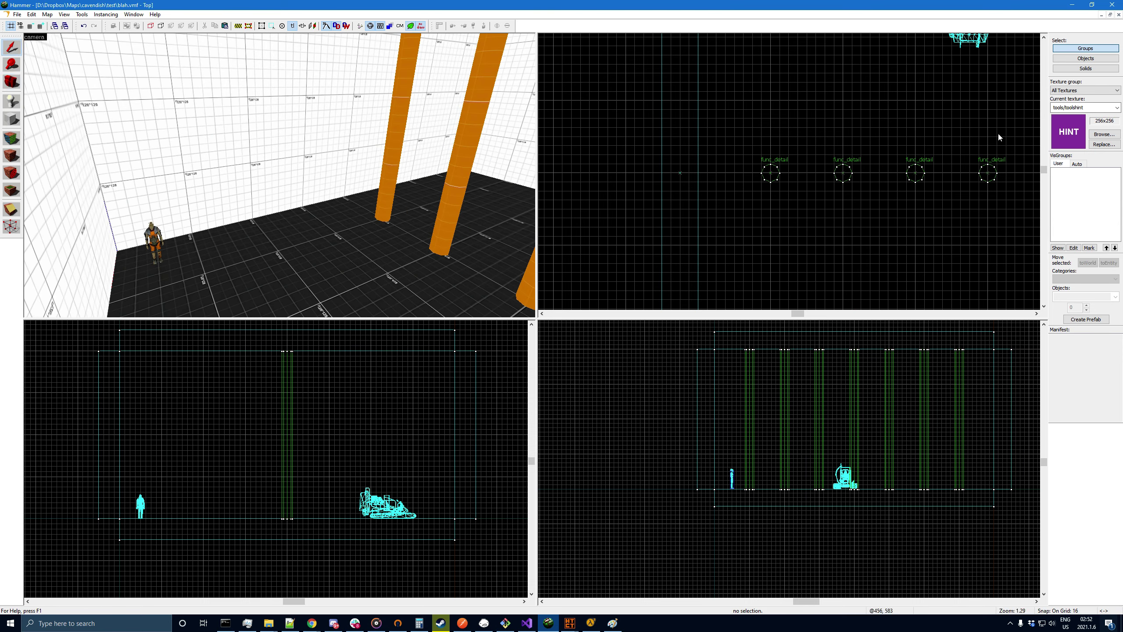
left_click(1105, 134)
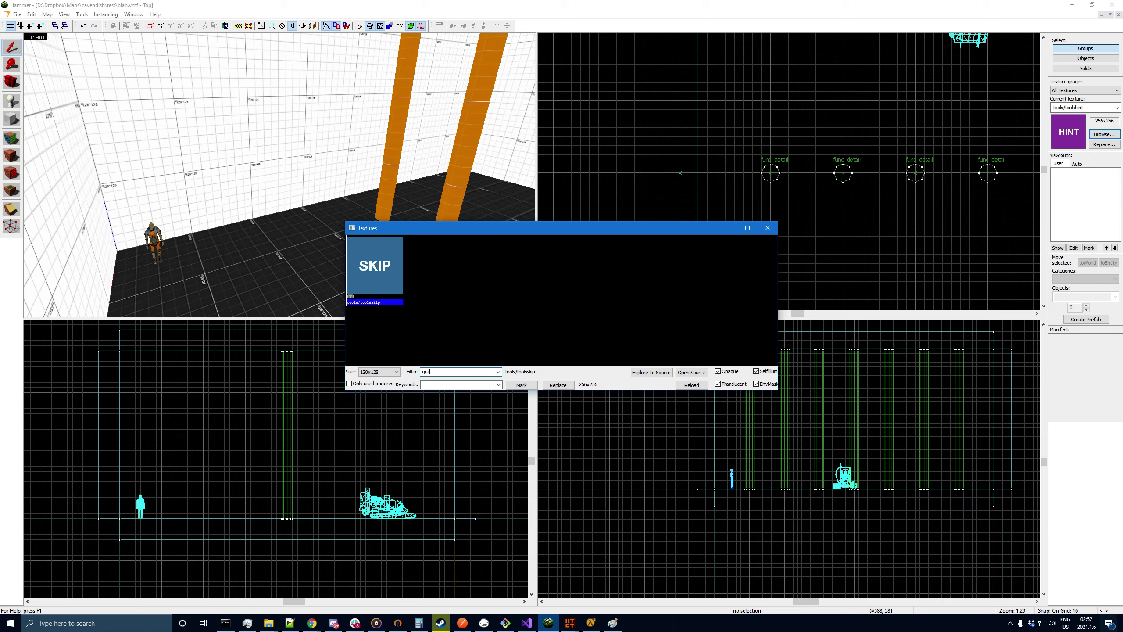
scroll(516, 339, "down", 5)
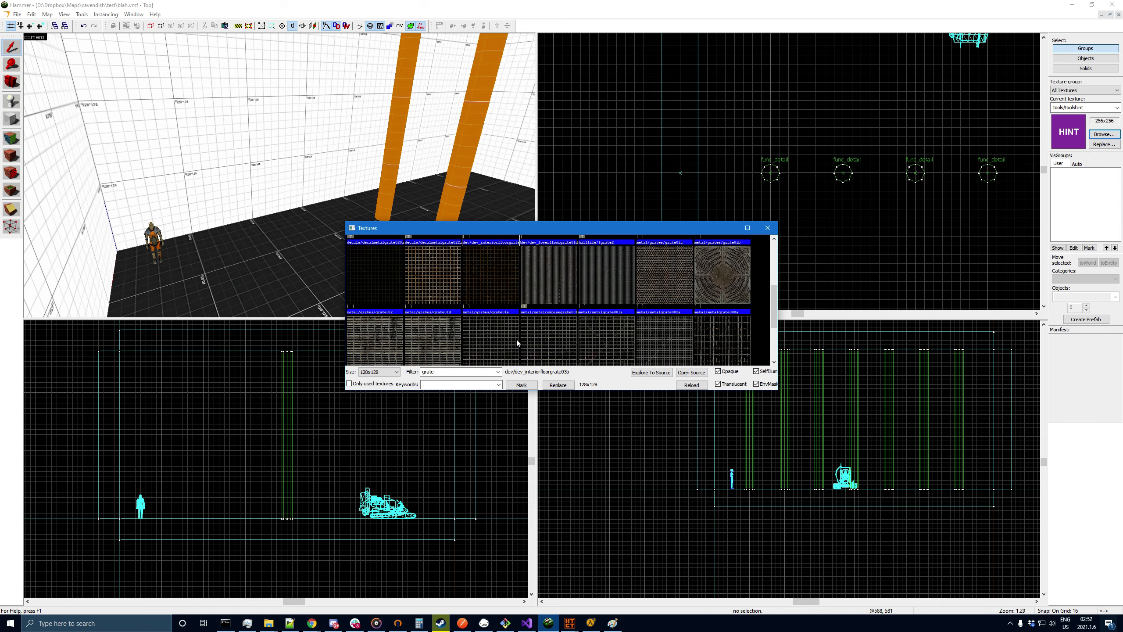
double_click(594, 321)
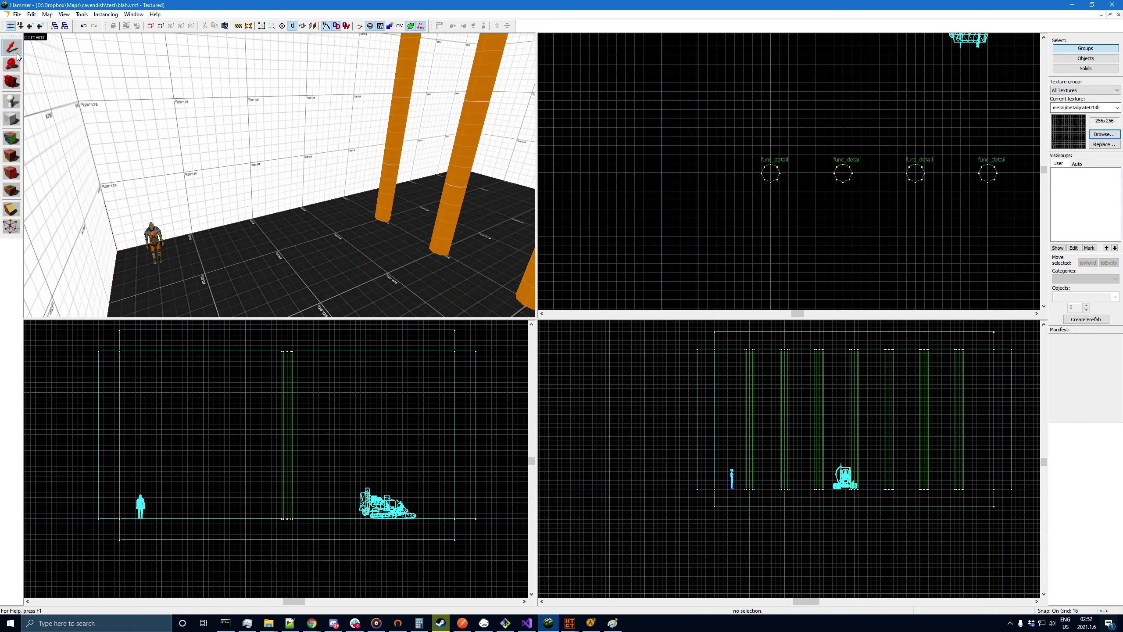
- Make a metal grate walkway 128 by 1024 units and 1 unit thick along the side wall from a raised copy of the floor
left_click(274, 232)
left_click_drag(162, 527, 160, 457)
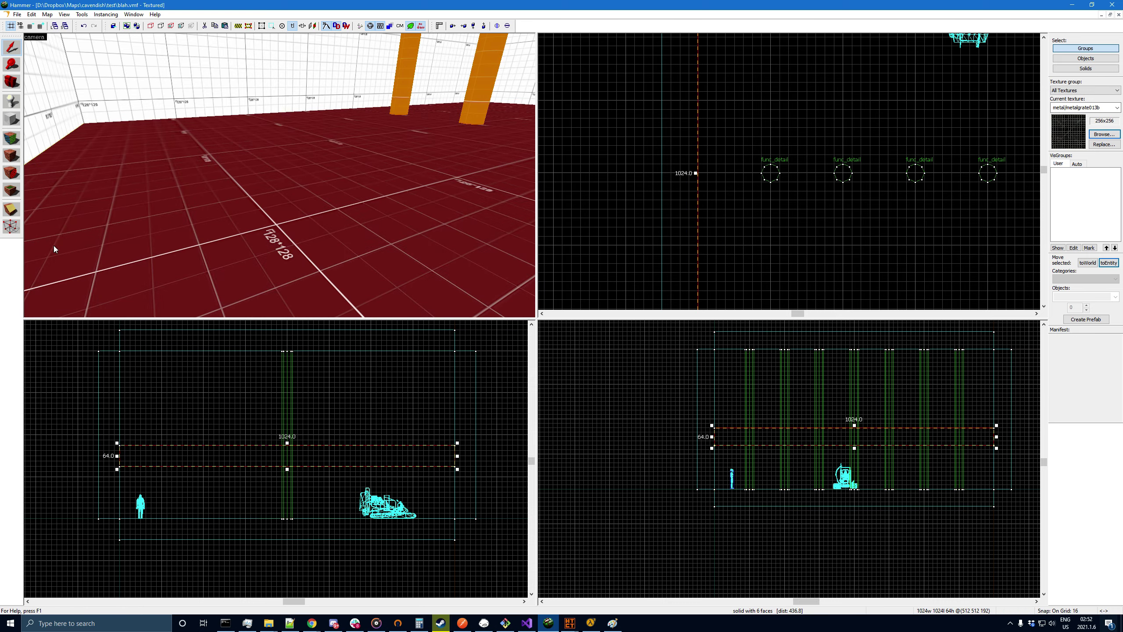
left_click_drag(287, 470, 288, 452)
scroll(888, 202, "down", 10)
scroll(823, 211, "up", 5)
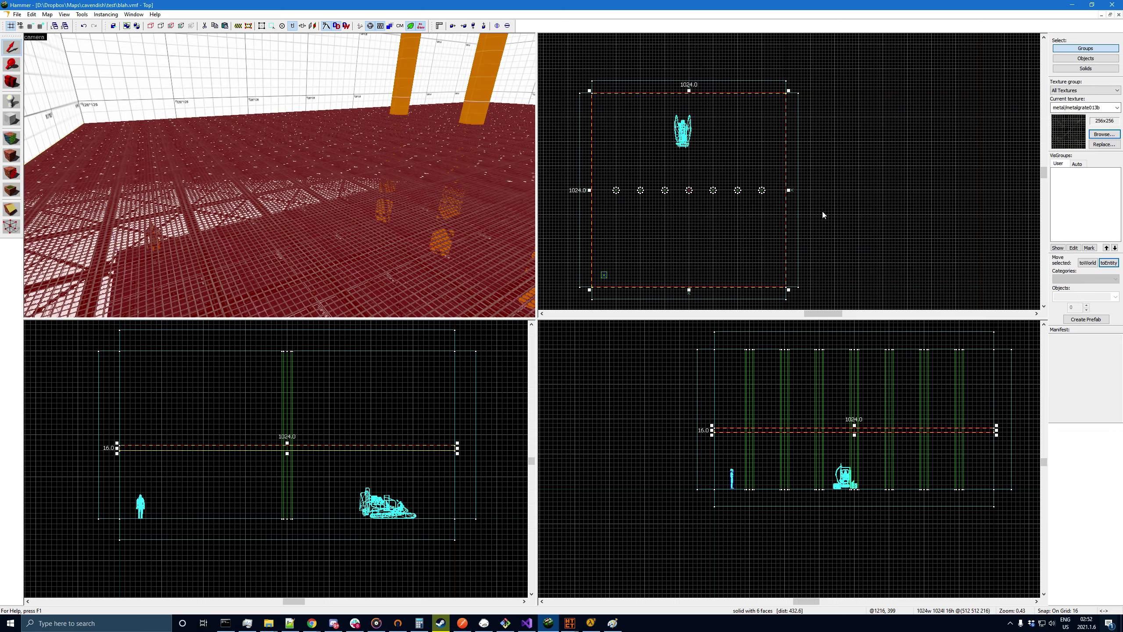
left_click_drag(782, 187, 577, 203)
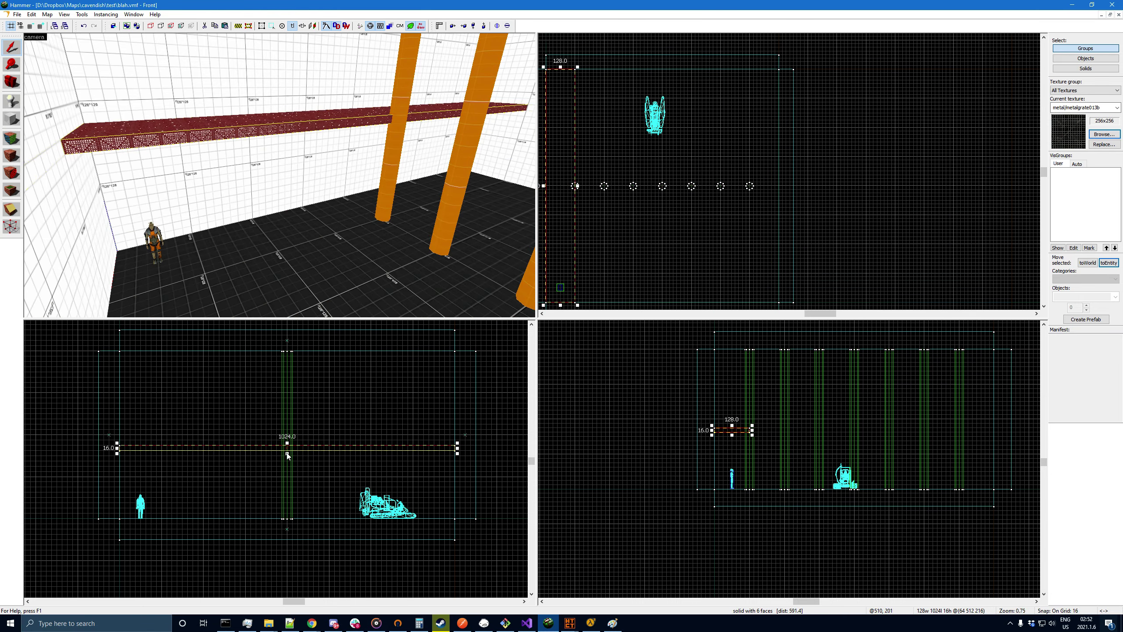
left_click_drag(287, 453, 321, 402)
- Duplicate the grate walkway and reshape the copy into an 896 by 128 unit strip along the far wall
key("Right")
key("Right")
key("Right")
key("Right")
key("Right")
key("Right")
key("Right")
key("Right")
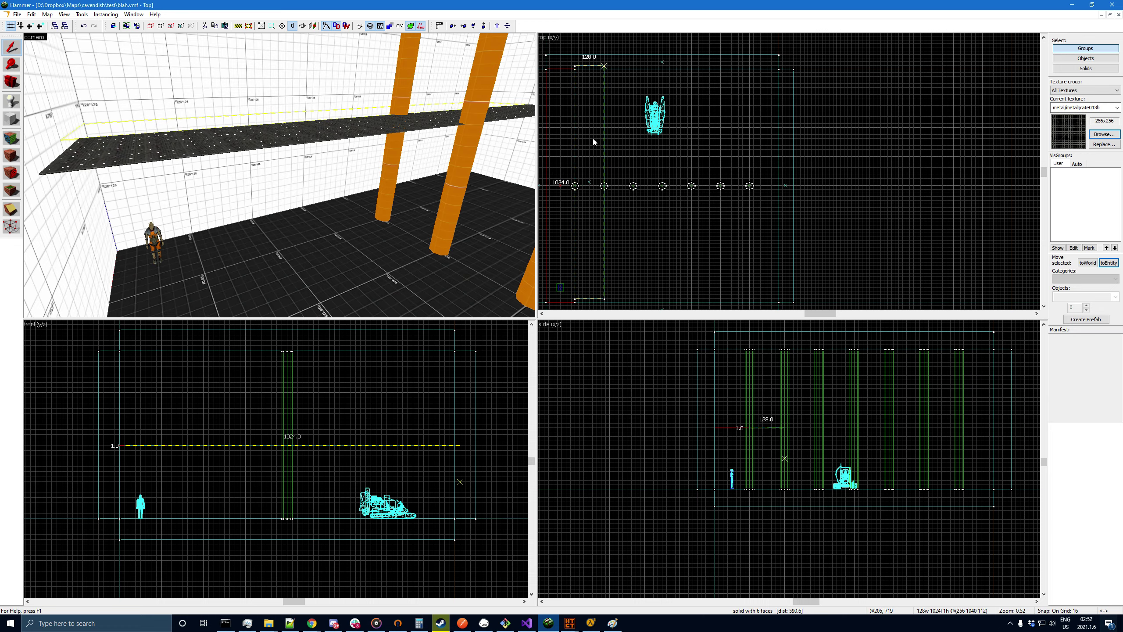
left_click_drag(607, 305, 781, 100)
key("Escape")
key("z")
key("w")
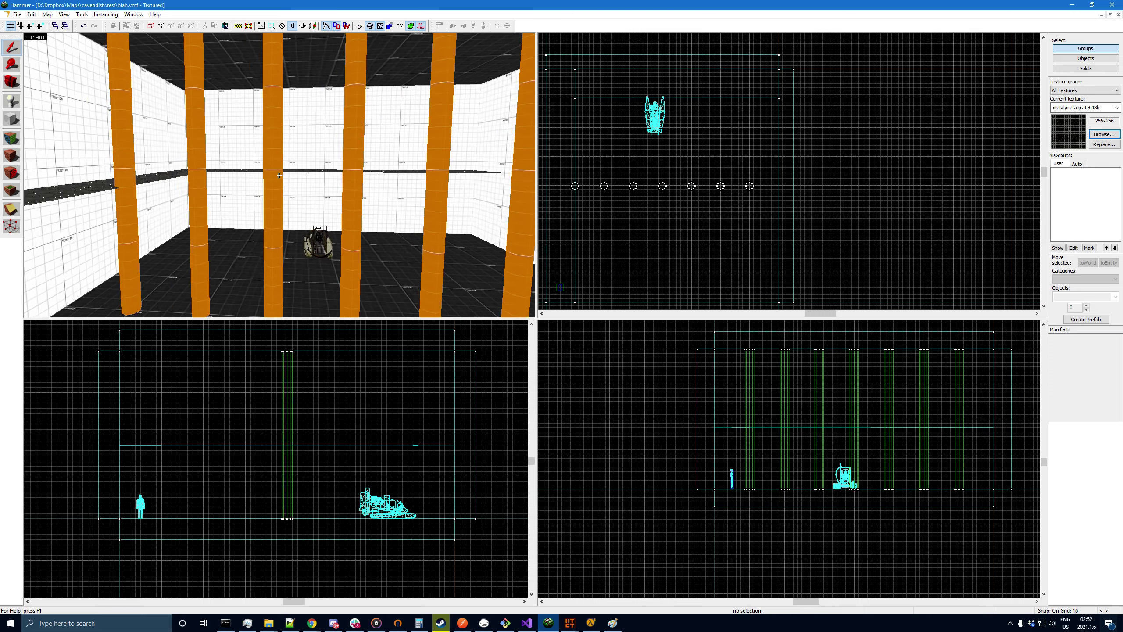
key("d")
key("z")
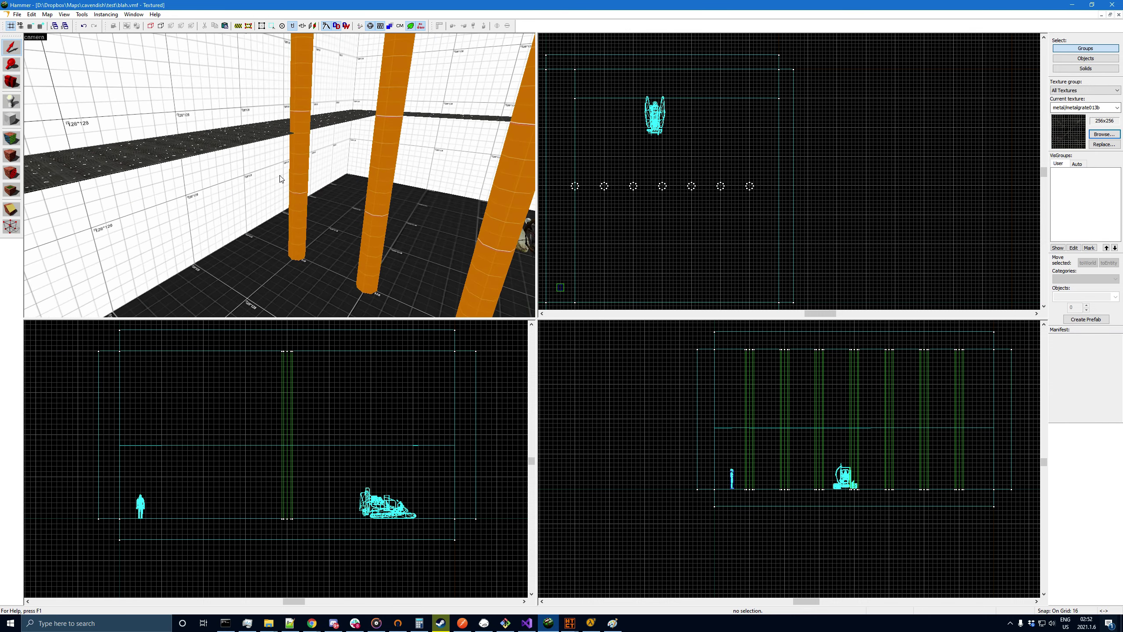
- Compile the map, load its default portal file in Hammer and examine the portals around the thin grate walkways
left_click(576, 623)
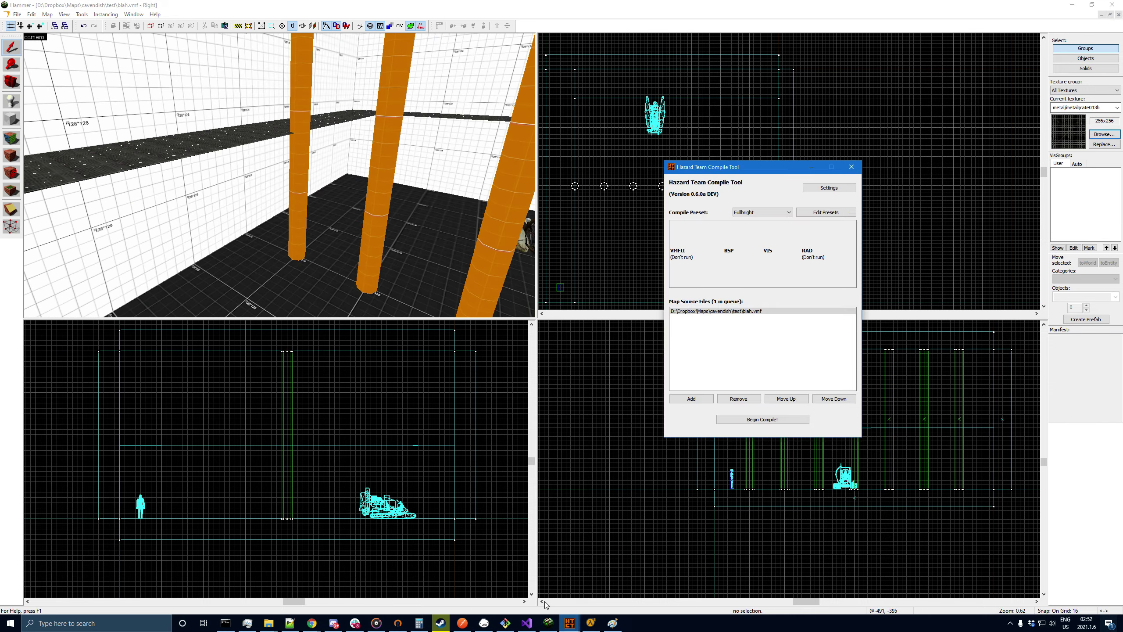
left_click(766, 422)
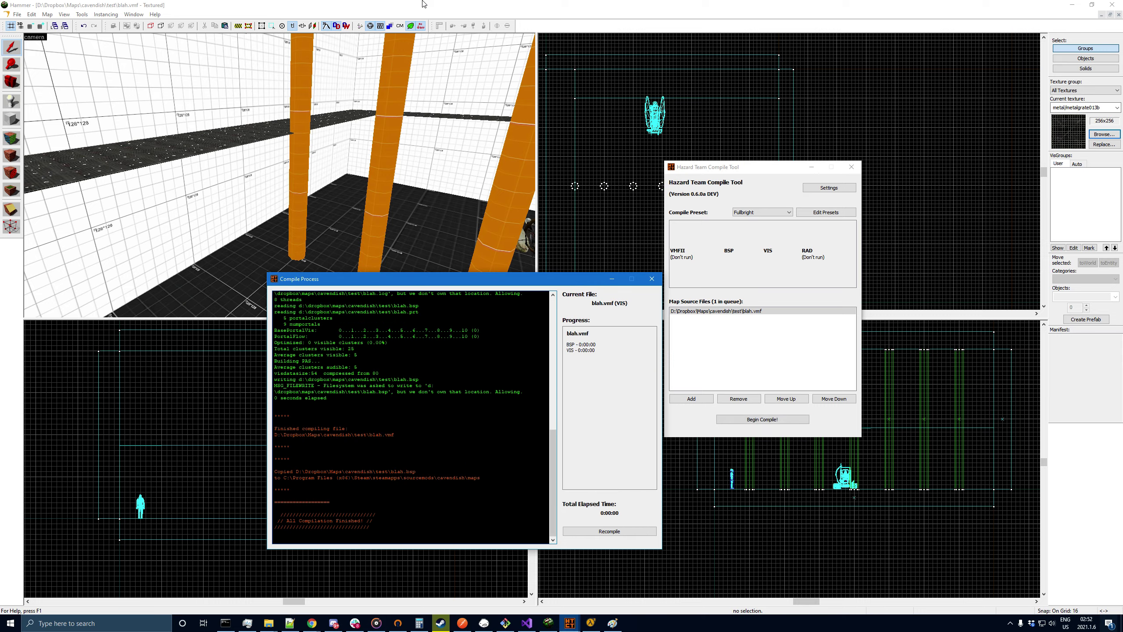
left_click(177, 89)
left_click(47, 14)
left_click(72, 137)
left_click(572, 348)
mouse_move(247, 175)
left_mouse_down()
mouse_move(279, 175)
mouse_move(265, 175)
left_mouse_up()
right_click_drag(279, 175, 247, 199)
left_click_drag(279, 199, 279, 175)
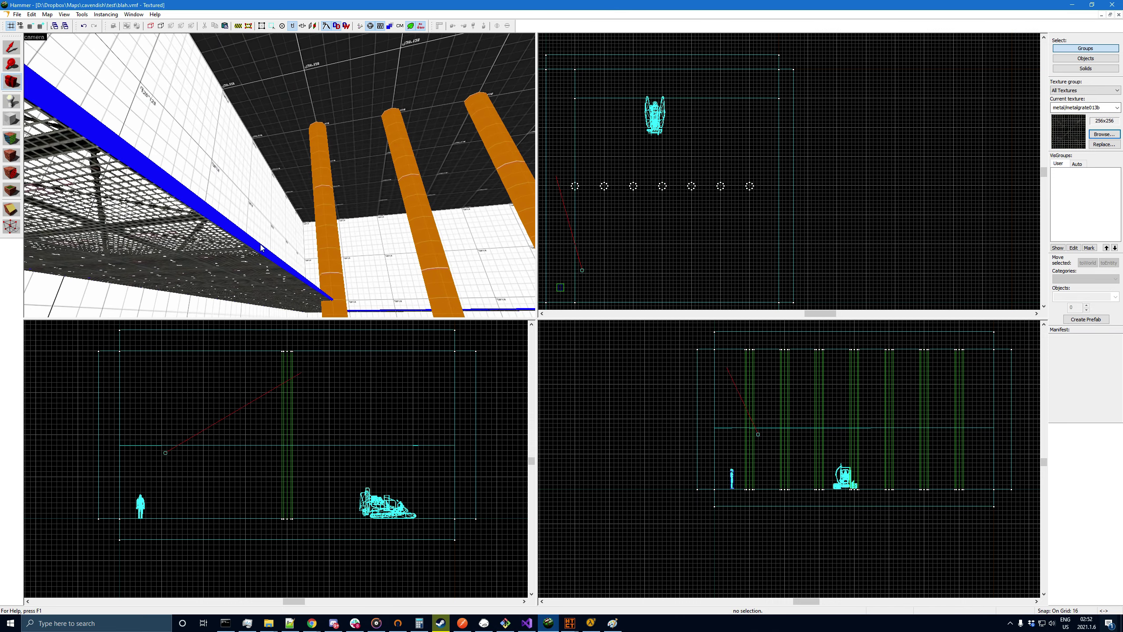
left_click_drag(261, 248, 275, 177)
- Thicken the grate walkway along the side wall to about 16 units
key("shift+s")
left_click(66, 81)
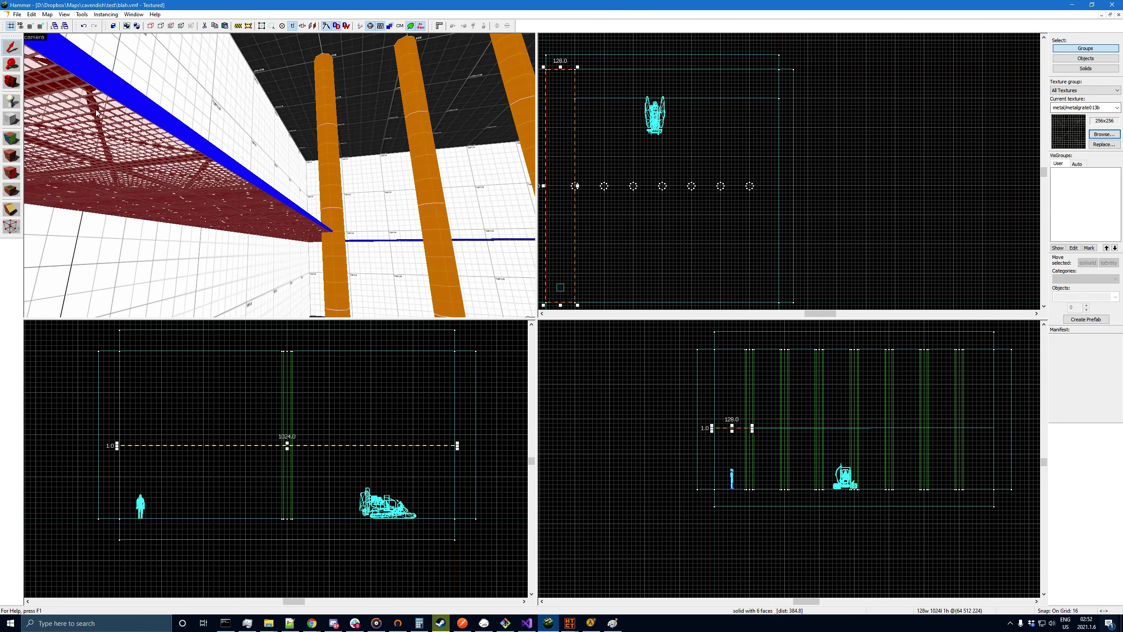
scroll(303, 454, "up", 4)
left_click(292, 430)
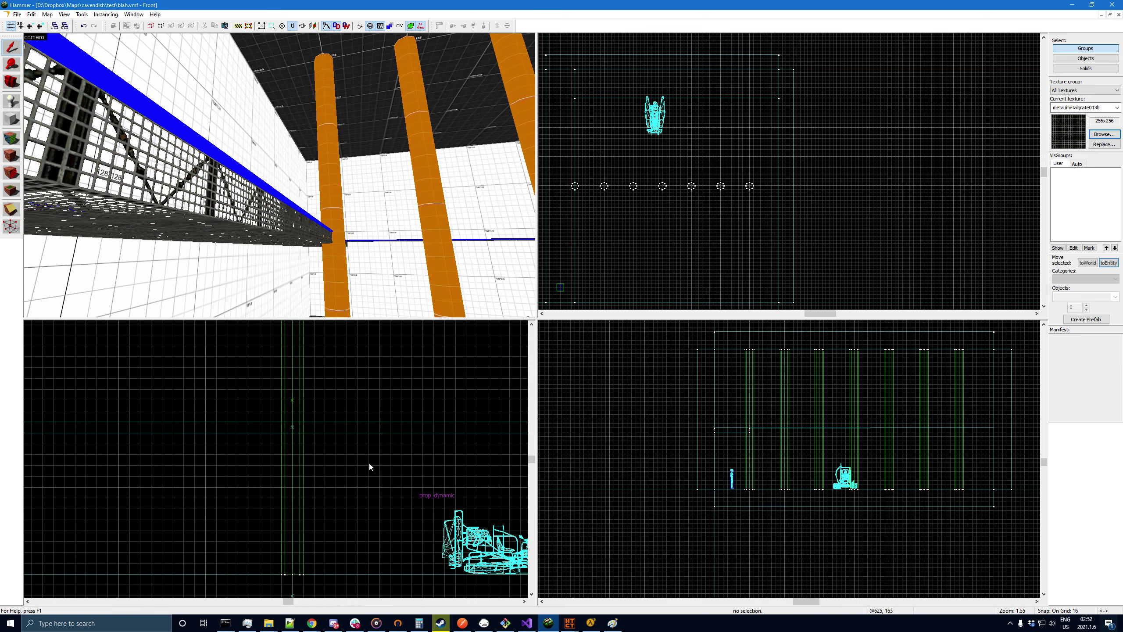
- Recompile the map with the thicker walkway and reload the default portal file blah.prt
left_click(569, 622)
left_click(774, 419)
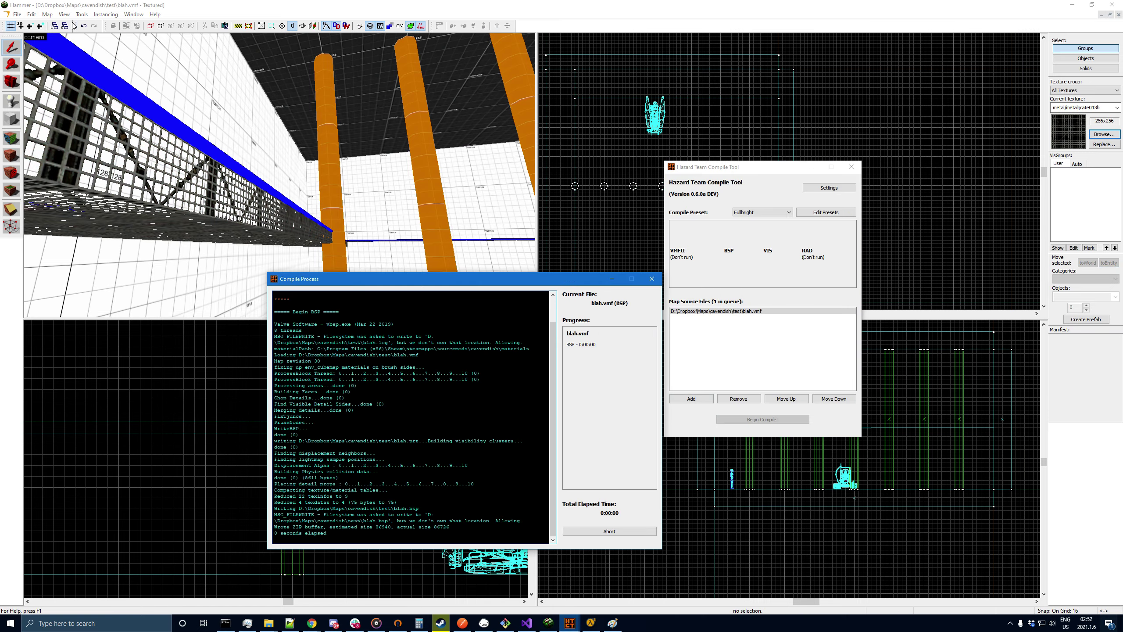
left_click(46, 14)
left_click(102, 128)
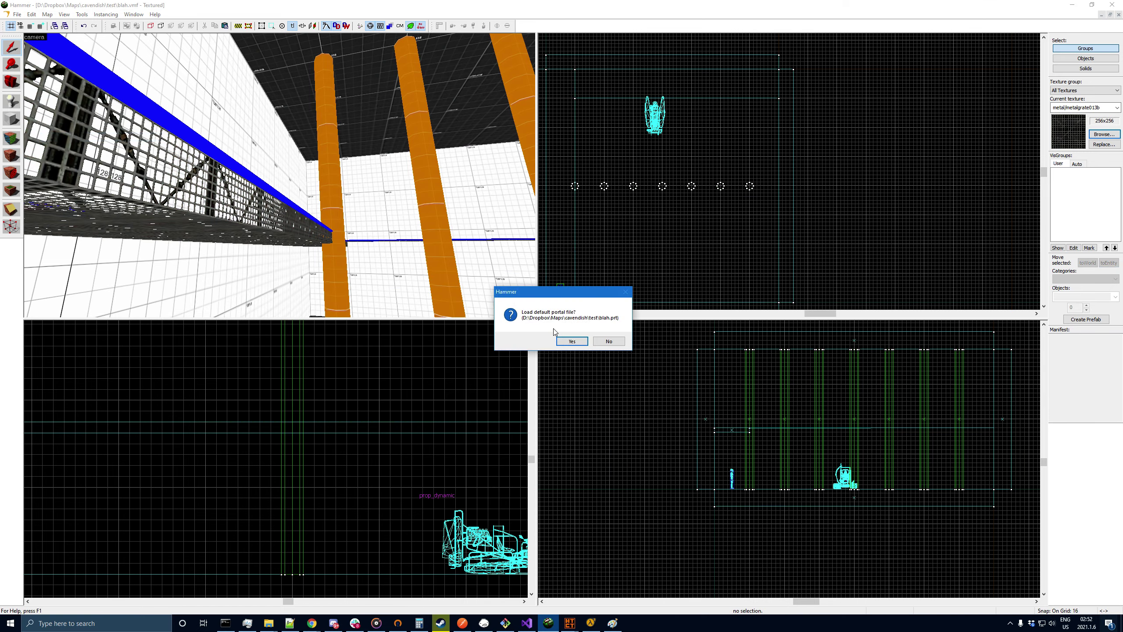
left_click(570, 341)
- Thicken the grate walkway along the far wall to 16 units and save the map
left_click(12, 89)
left_click_drag(280, 175, 280, 179)
key("w")
left_click(314, 133)
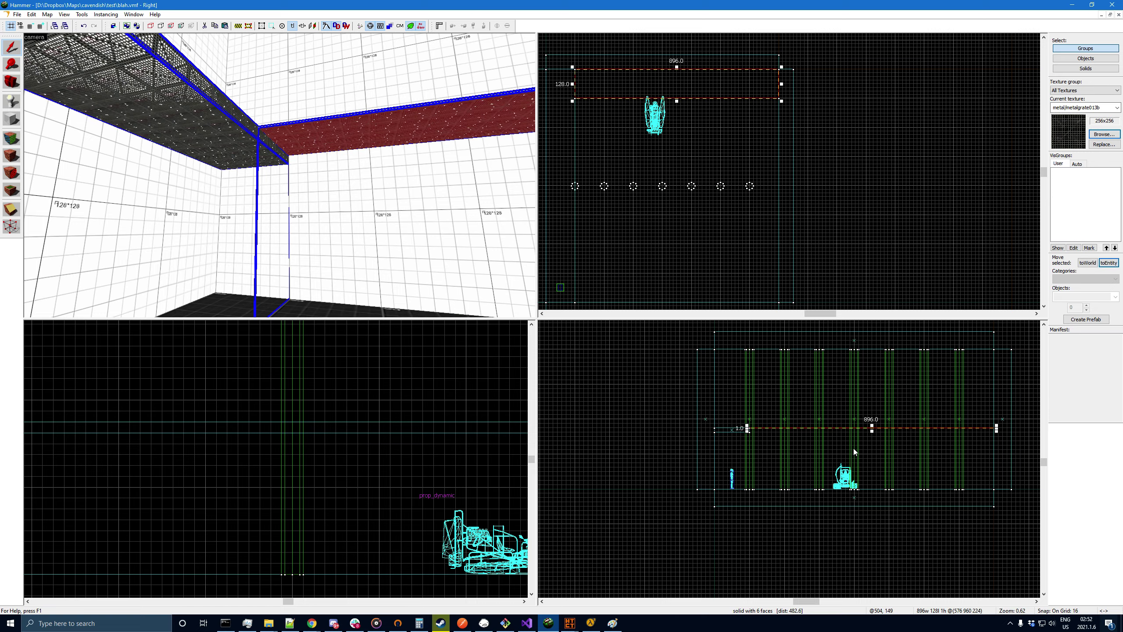
scroll(862, 433, "up", 3)
left_click_drag(863, 419, 864, 428)
key("Escape")
key("ctrl+s")
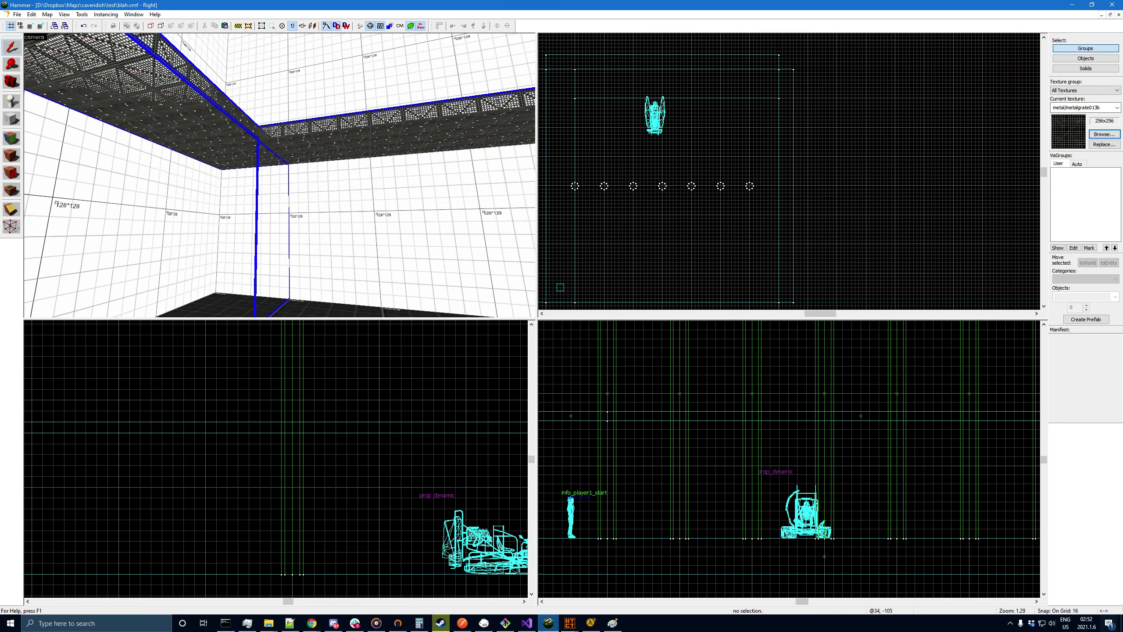
- Recompile the map with both walkways thickened and reload its default portal file in Hammer
left_click(569, 623)
left_click(533, 586)
left_click(763, 419)
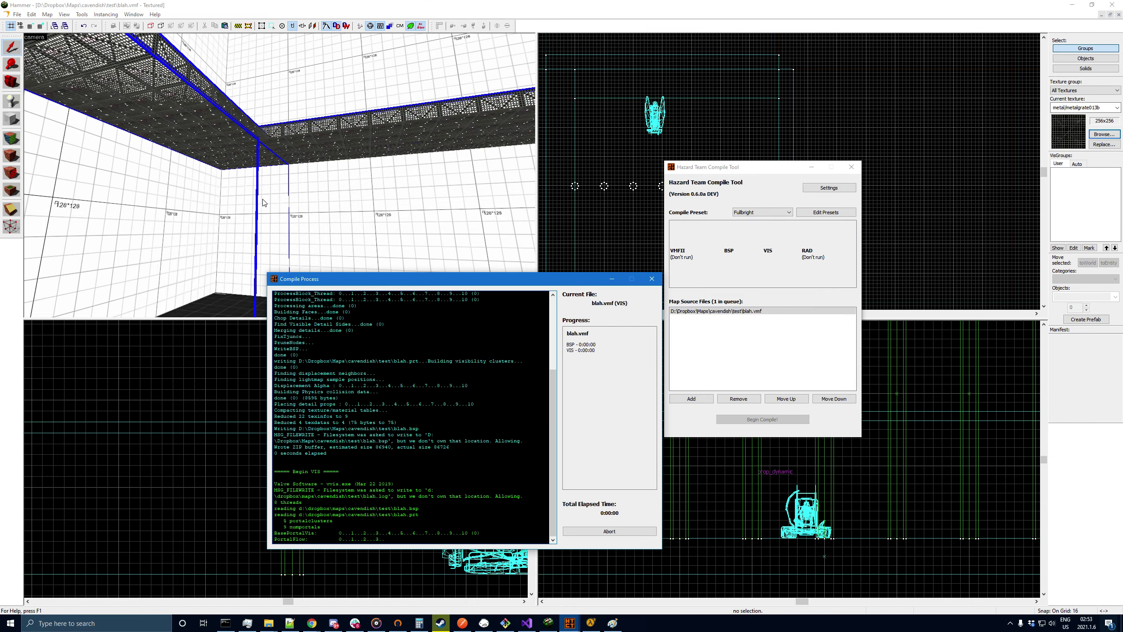
left_click(47, 14)
left_click(109, 138)
left_click(572, 341)
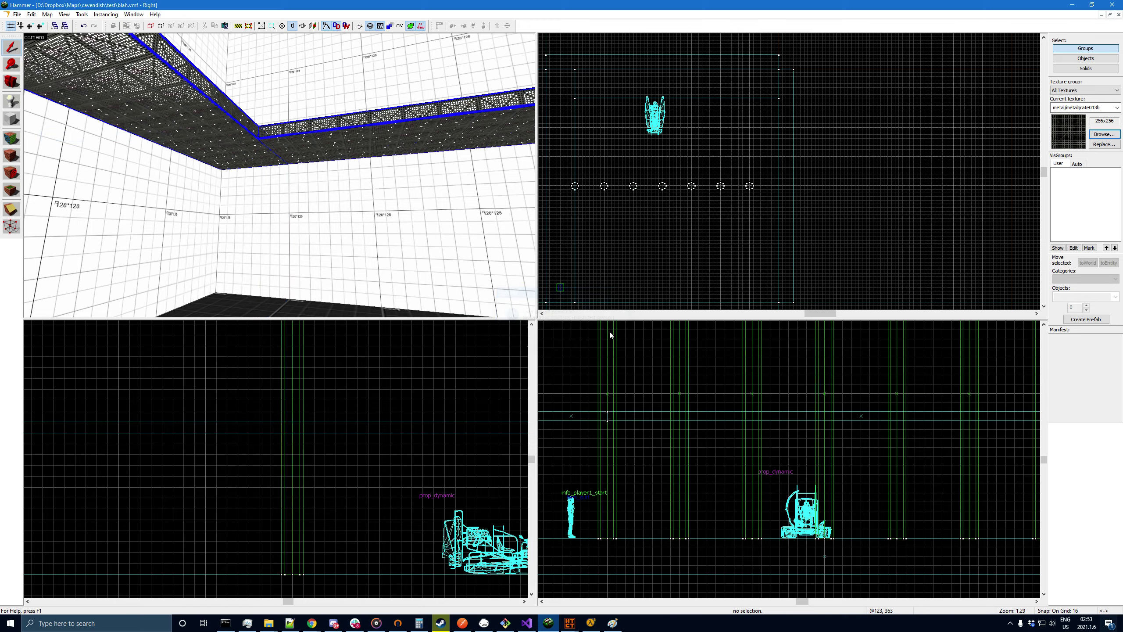
- Examine the visibility portals around the thickened walkways from below, above and at their corner
left_click(10, 83)
left_click_drag(53, 97, 280, 175)
right_click_drag(279, 175, 279, 175)
left_click_drag(280, 175, 280, 175)
left_click(8, 46)
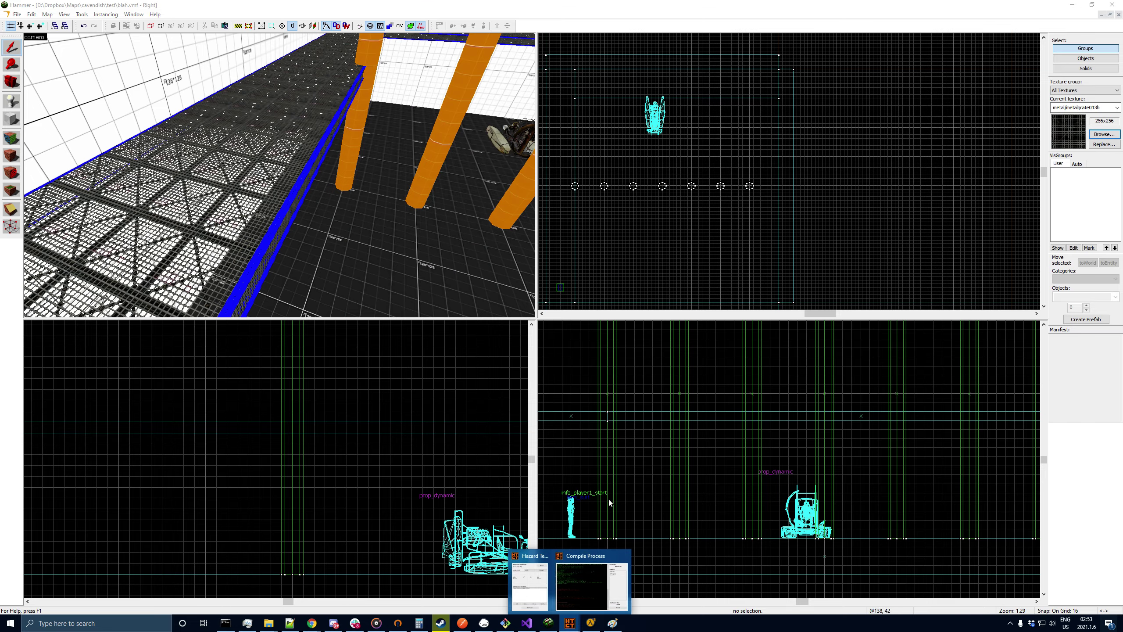
left_click(8, 84)
mouse_move(285, 129)
left_mouse_down()
mouse_move(279, 176)
mouse_move(285, 129)
left_mouse_up()
key("z")
key("s")
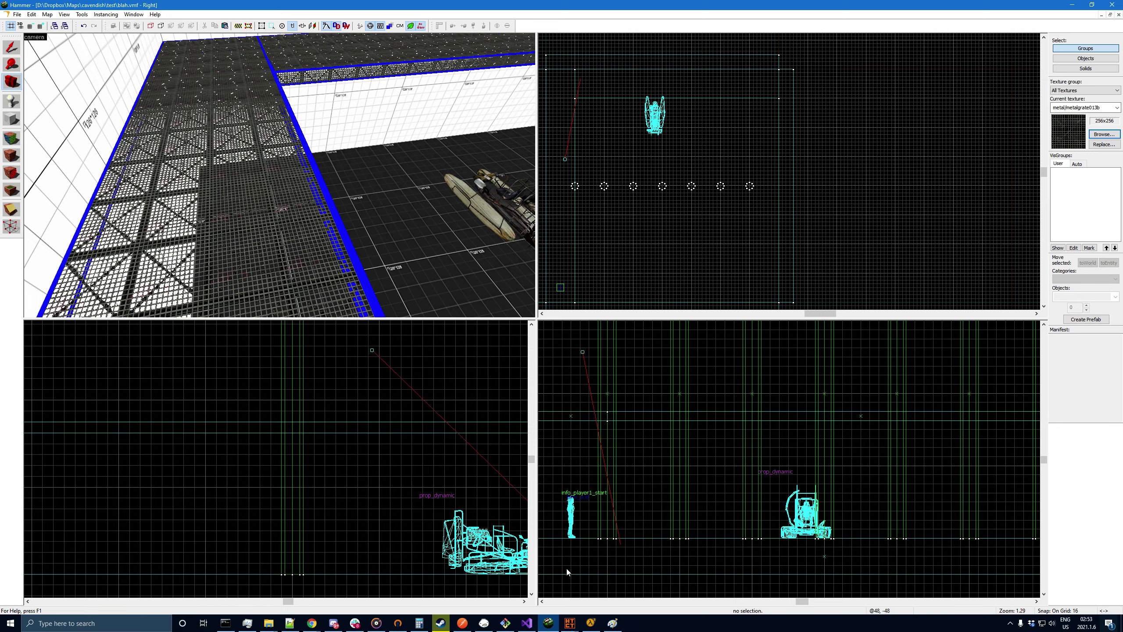
- Switch to the Project Cavendish game and fly with noclip to inspect the wireframe face splits around the walkways and pillars
left_click(591, 623)
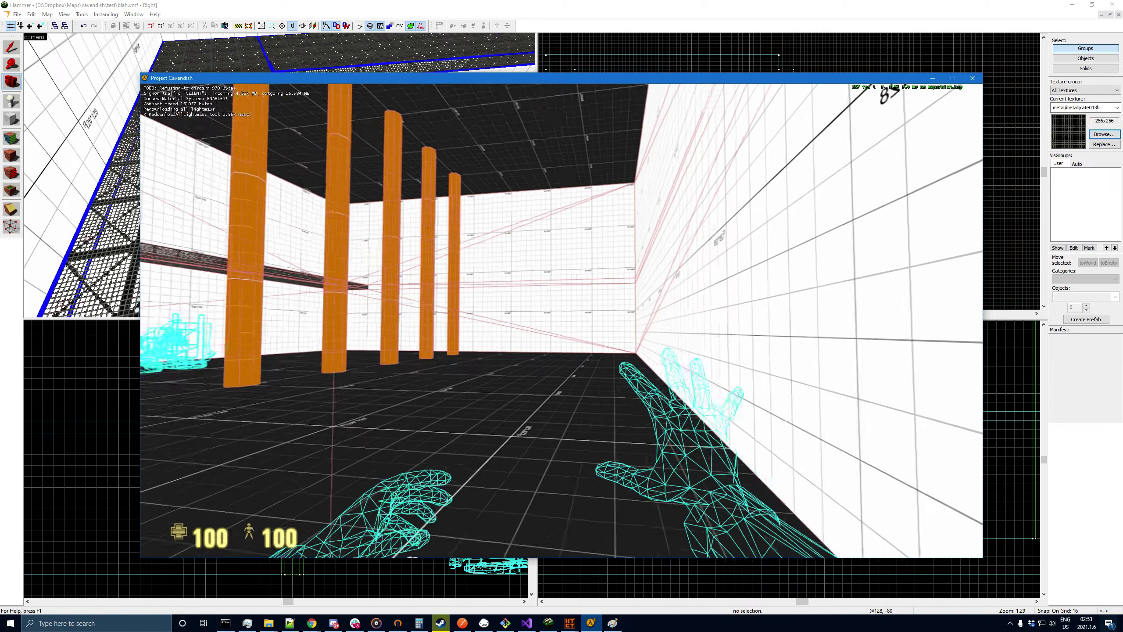
key("v")
key("w")
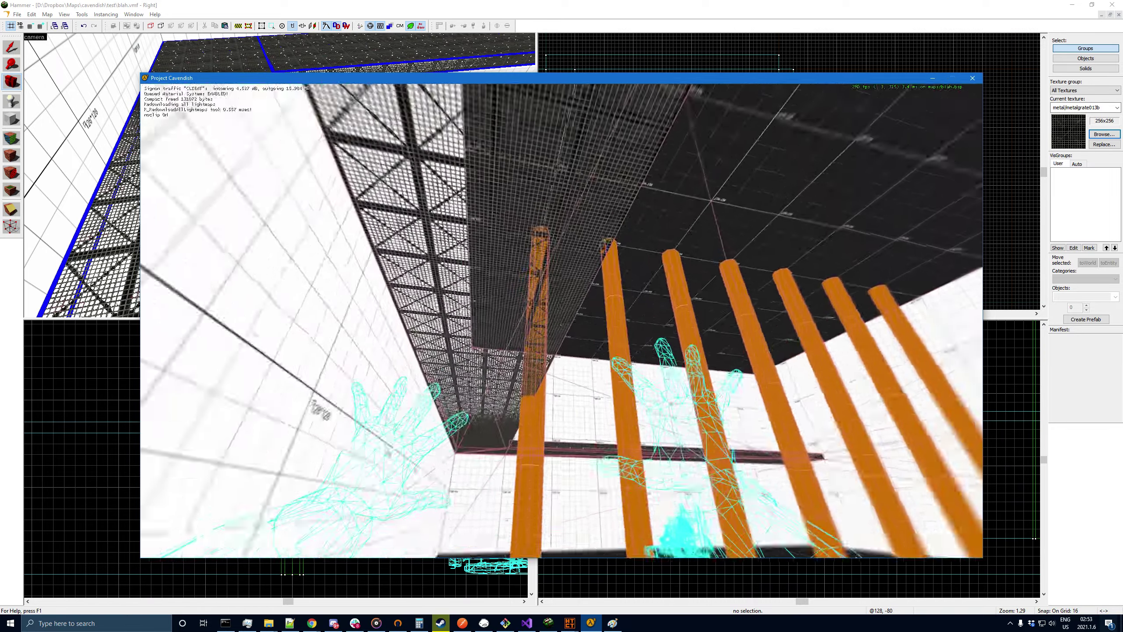
key("v")
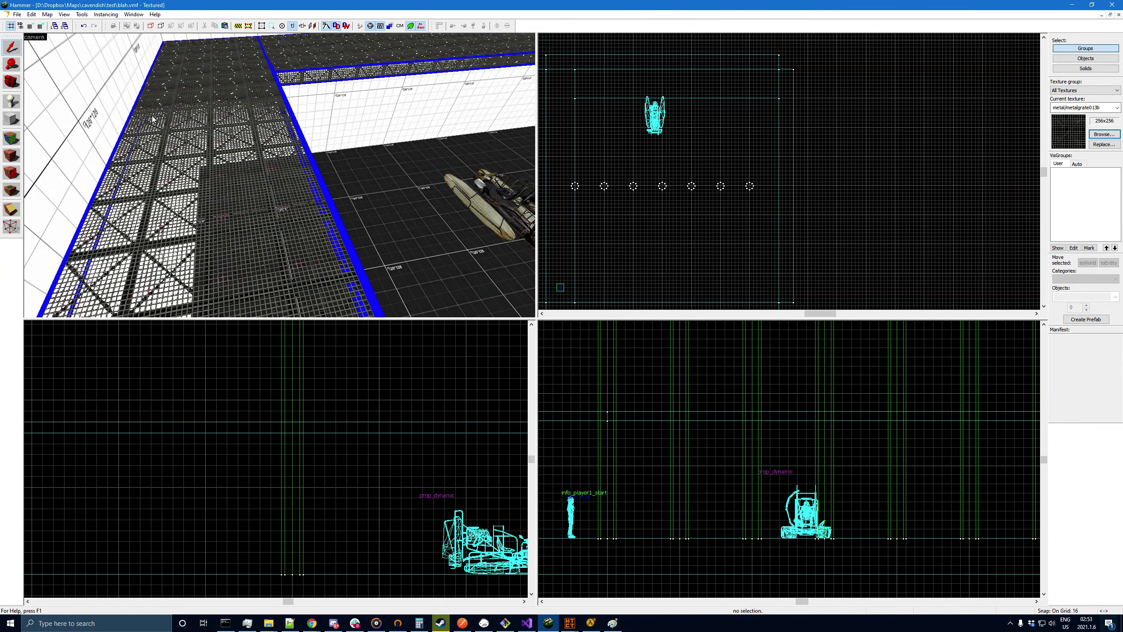
- Back in Hammer, tie both grate walkway brushes to a func_detail entity
left_click(152, 118)
key("alt+Return")
left_click(802, 269)
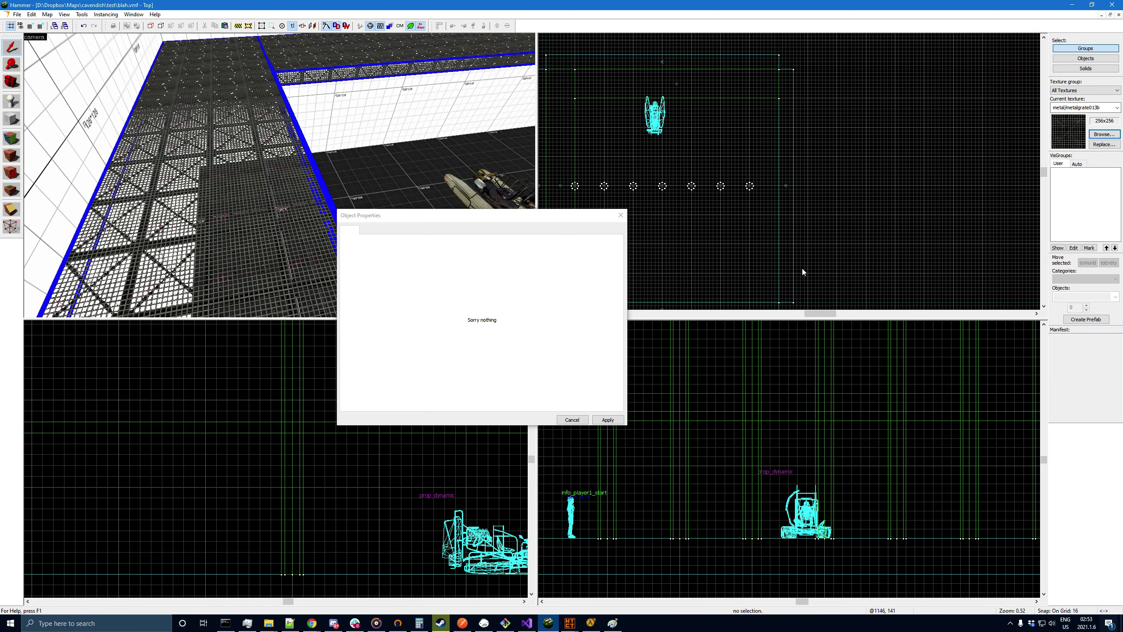
key("Escape")
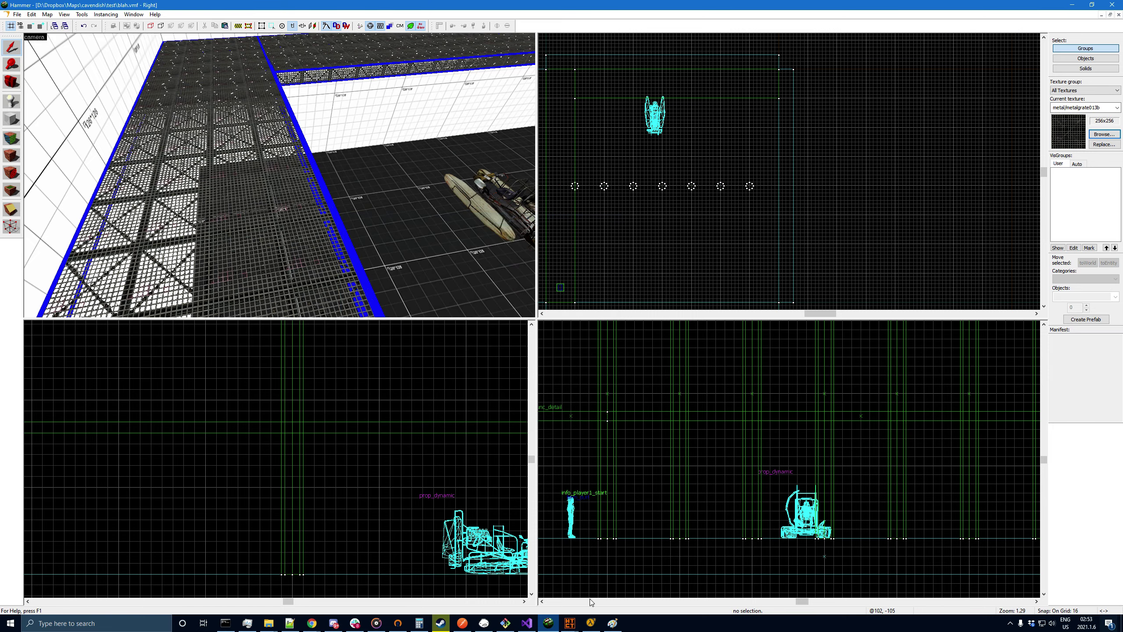
- Recompile the map with the func_detail walkways and load the default portal file blah.prt
left_click(570, 623)
left_click(761, 423)
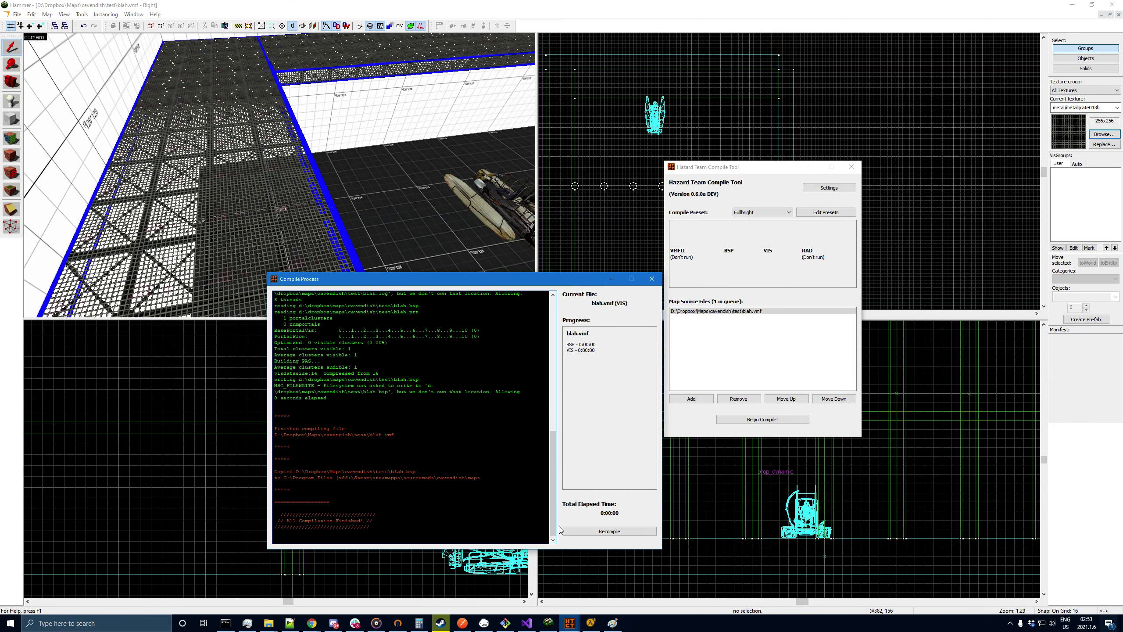
left_click(46, 14)
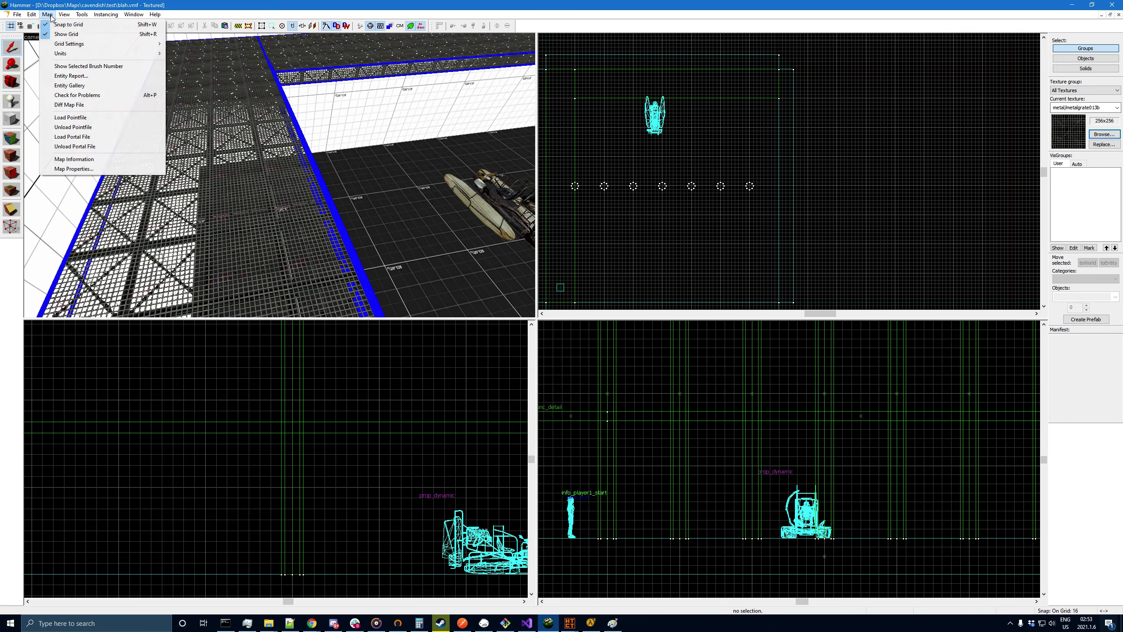
left_click(89, 137)
left_click(574, 340)
- Examine the room for portals around the func_detail walkways and check the walkway entity's extent
left_click(11, 82)
mouse_move(78, 162)
left_mouse_down()
mouse_move(280, 175)
mouse_move(78, 163)
left_mouse_up()
key("s")
mouse_move(150, 137)
left_mouse_down()
mouse_move(225, 144)
mouse_move(185, 144)
mouse_move(191, 186)
left_mouse_up()
key("d")
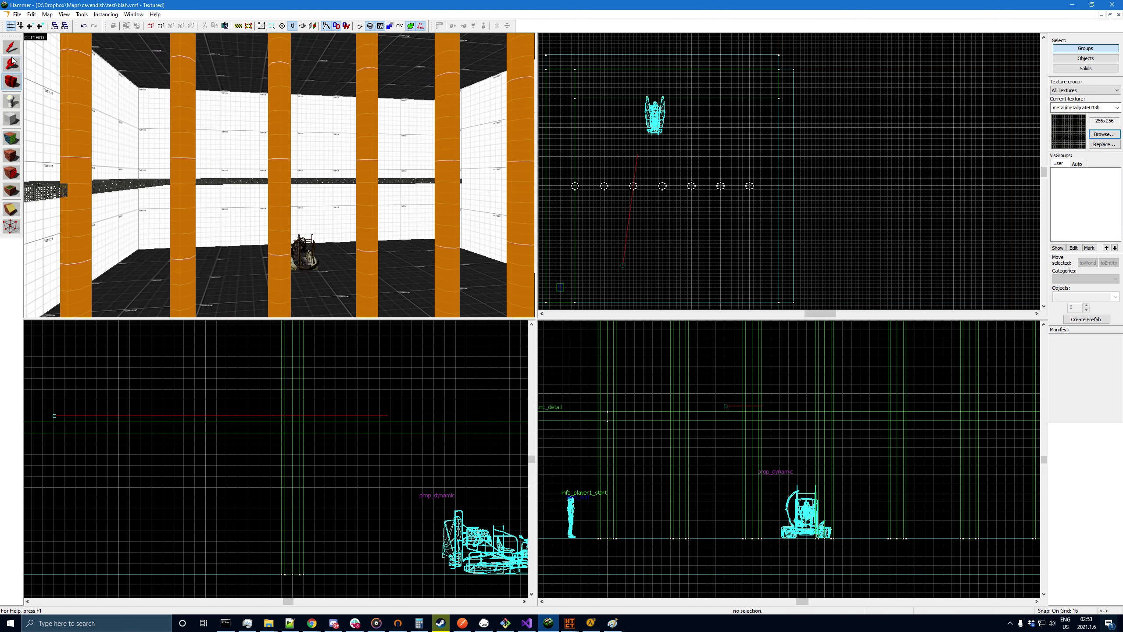
key("shift+s")
left_click(148, 185)
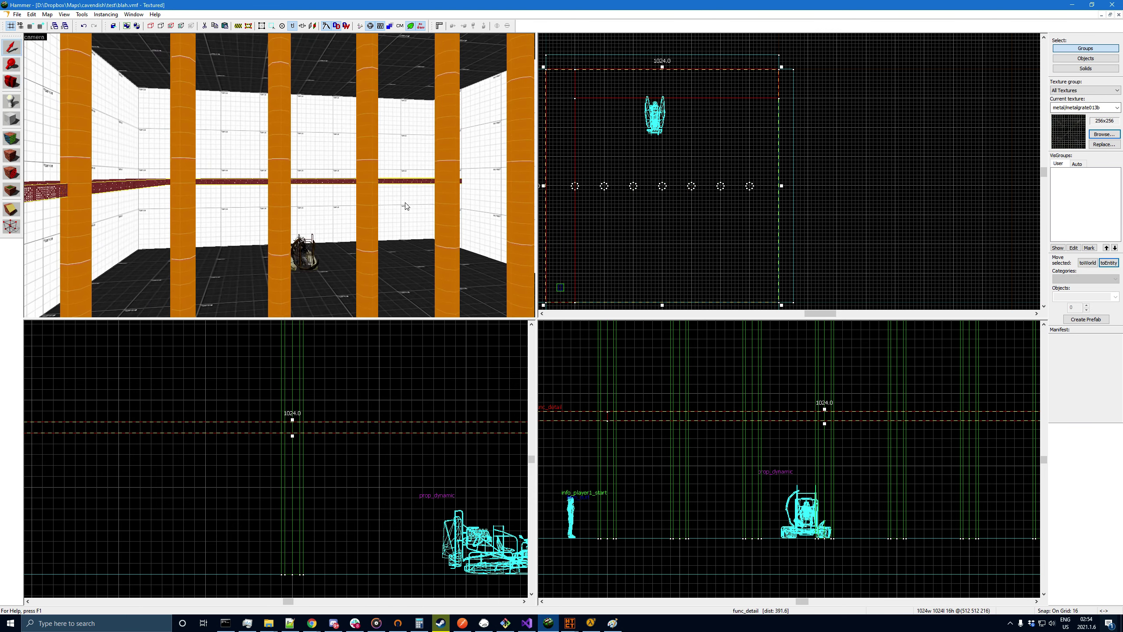
left_click(791, 209)
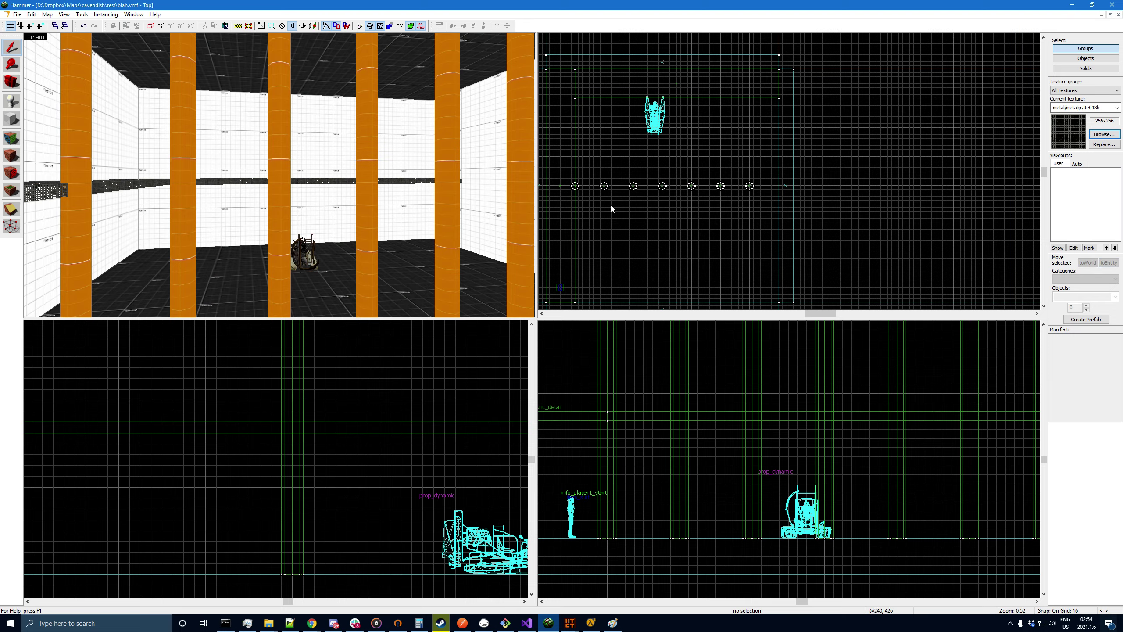
scroll(829, 172, "down", 4)
scroll(694, 105, "up", 1)
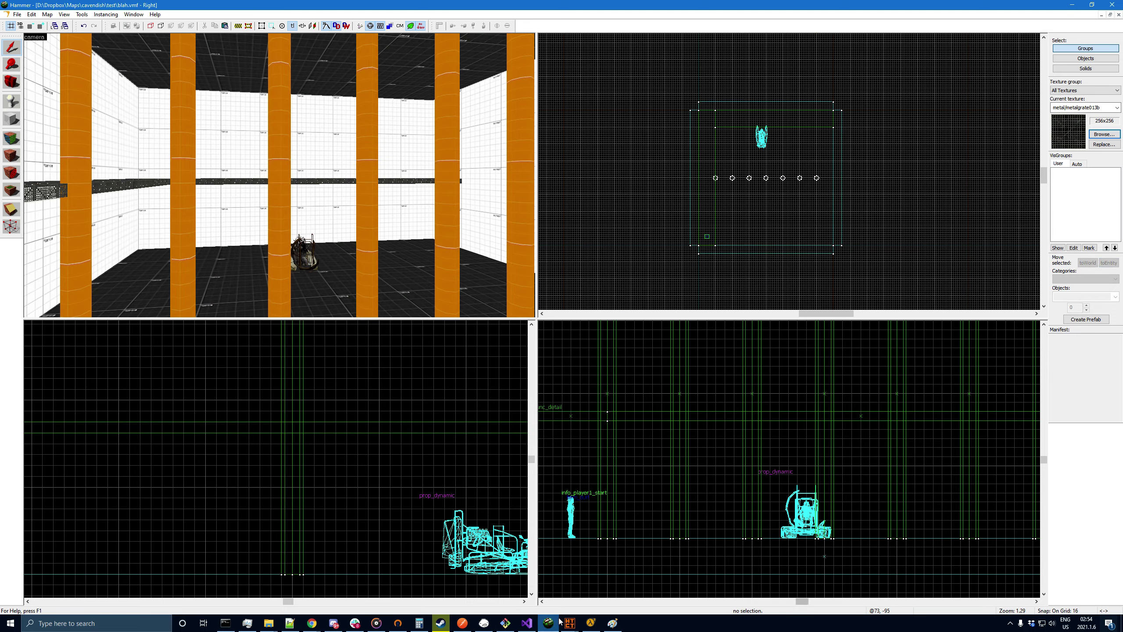
- Switch to the Project Cavendish game to check the wireframe with func_detail walkways, bring up the console, and return to Hammer
left_click(591, 623)
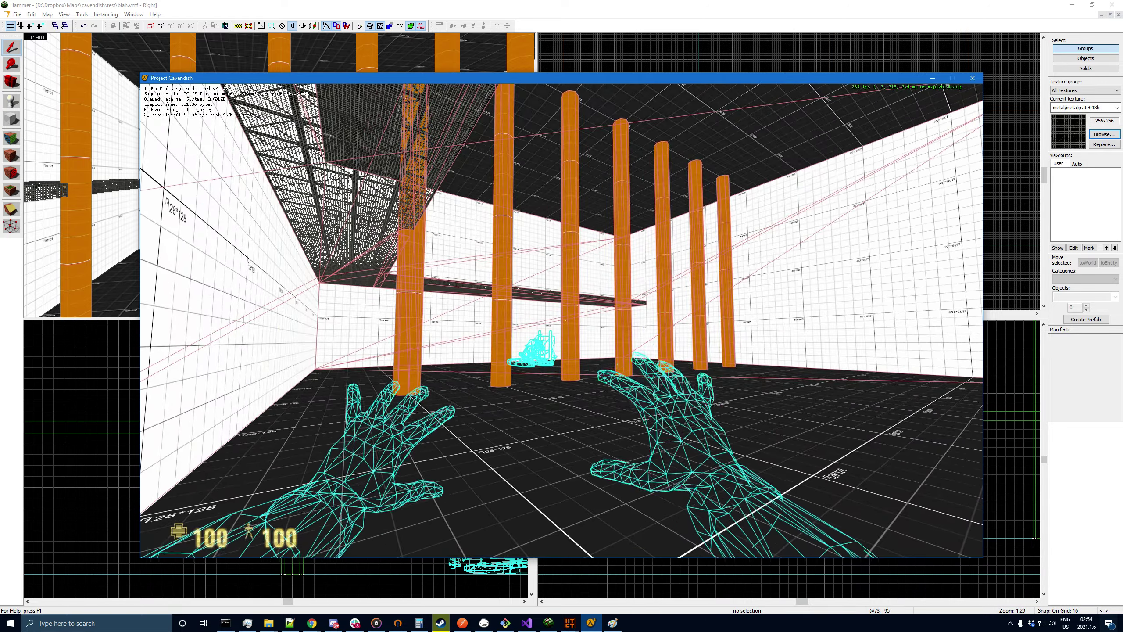
key("grave")
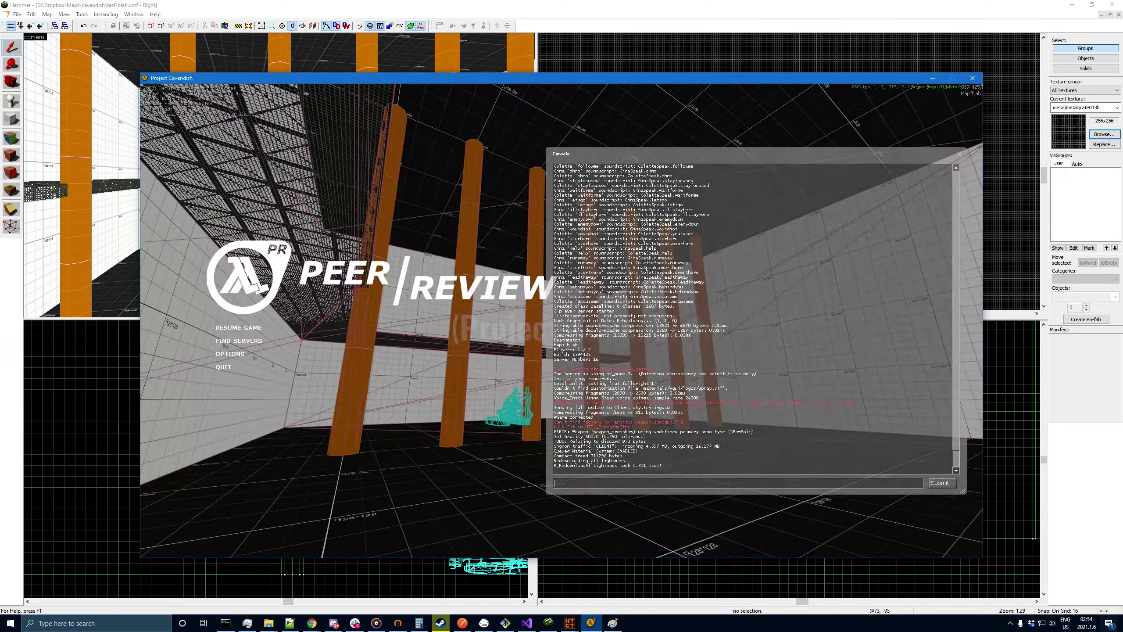
left_click(574, 21)
- Examine the func_detail pillars and grate walkways from several angles around the room, including where the first pillar meets the walkway
left_click(13, 80)
left_click_drag(239, 189, 281, 176)
key("s")
key("d")
right_click_drag(280, 175, 280, 175)
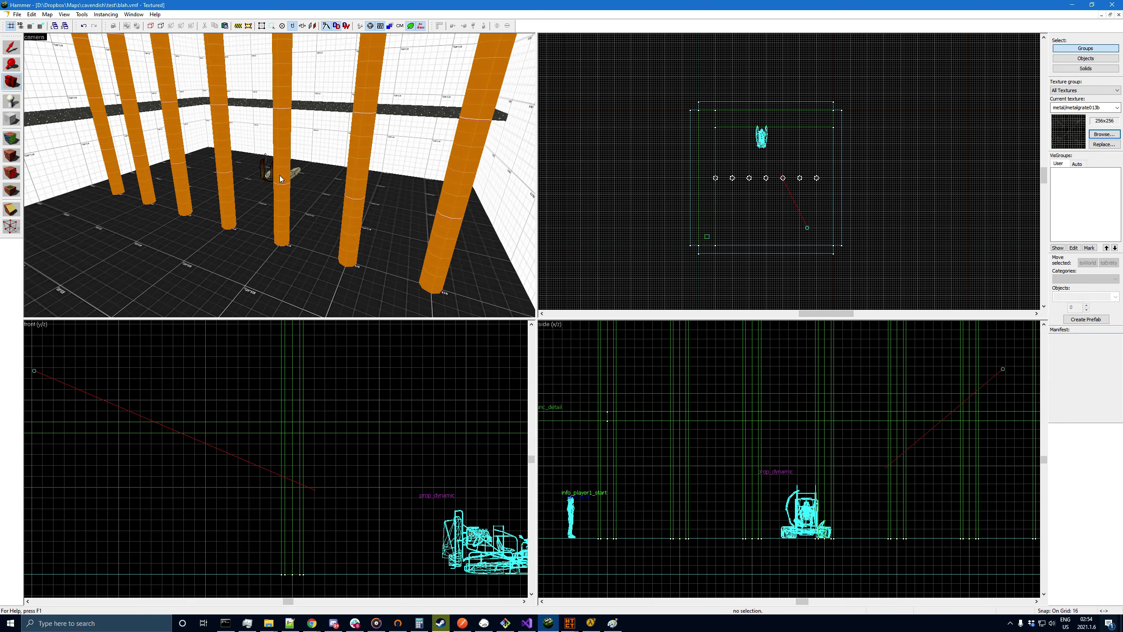
left_click_drag(279, 175, 281, 175)
right_click_drag(280, 175, 278, 173)
left_click_drag(280, 175, 279, 175)
key("w")
key("a")
key("d")
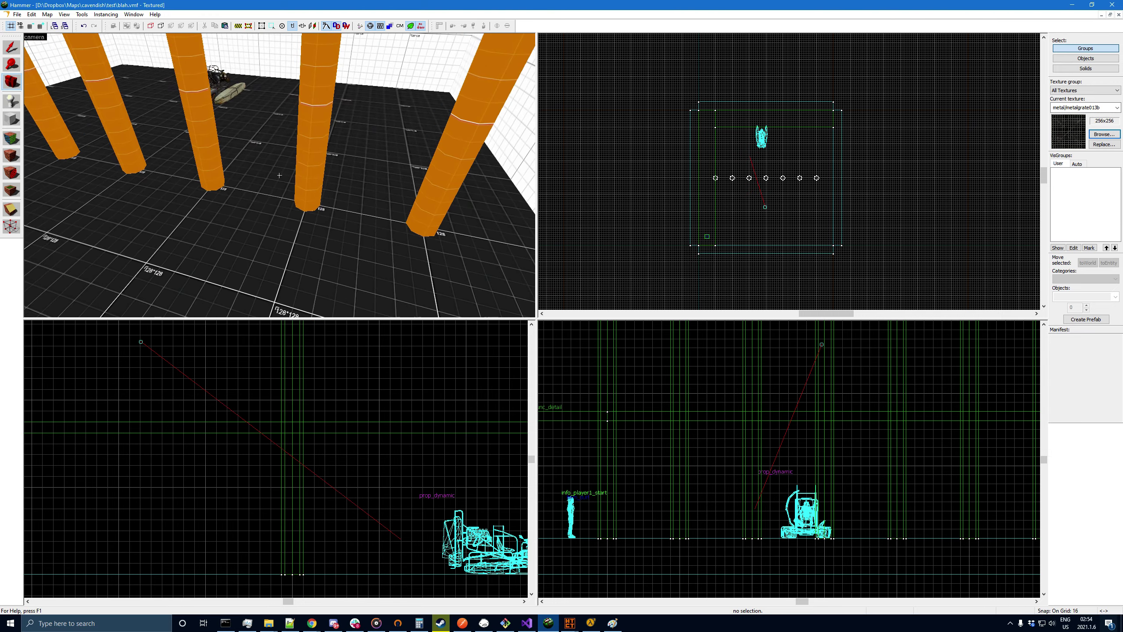
right_click_drag(280, 176, 282, 177)
left_click_drag(282, 177, 279, 175)
right_click_drag(279, 175, 277, 172)
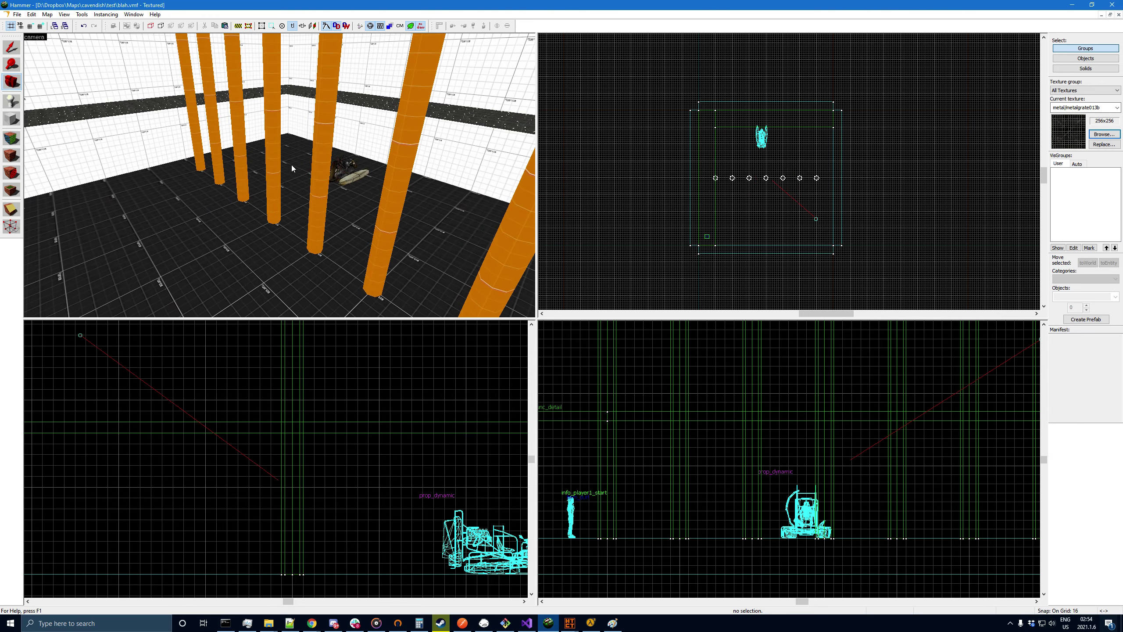
left_click_drag(292, 168, 280, 178)
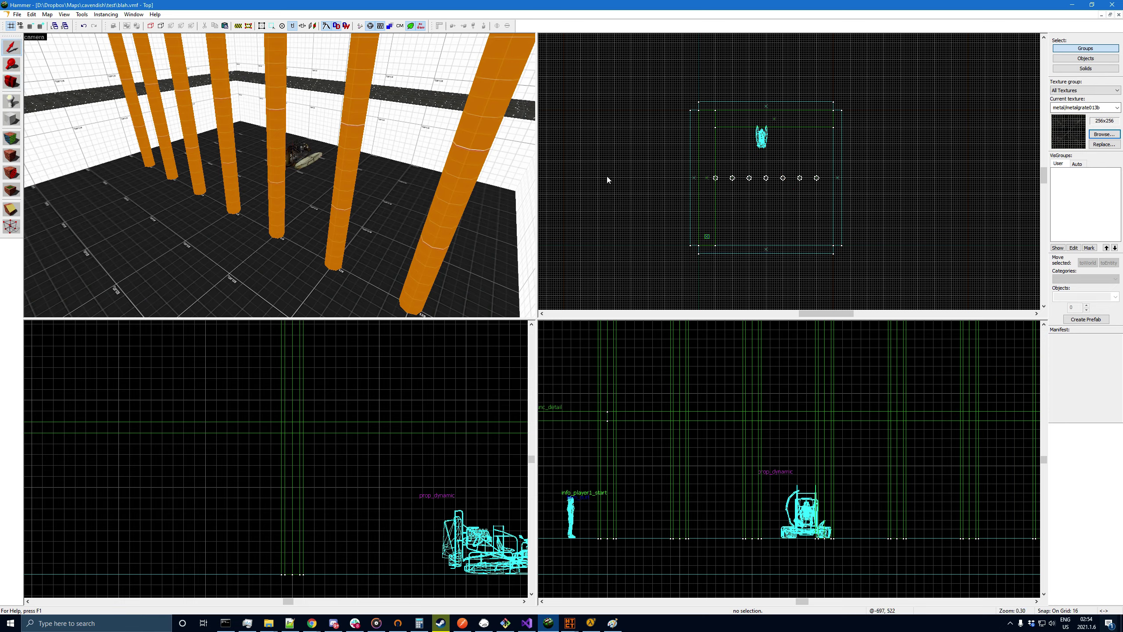
key("z")
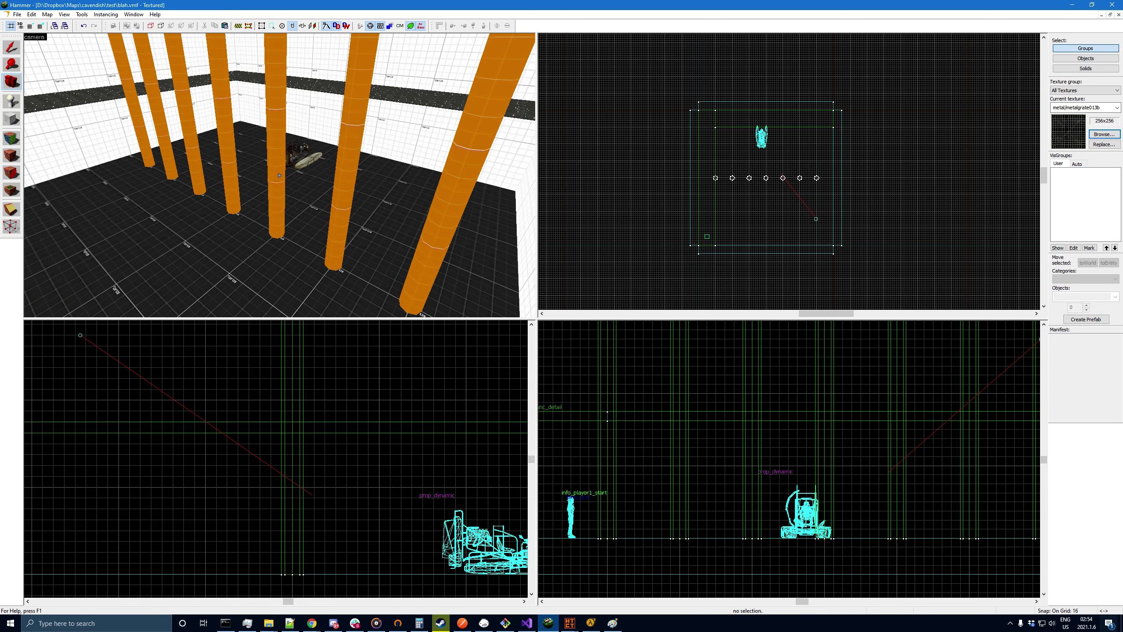
key("a")
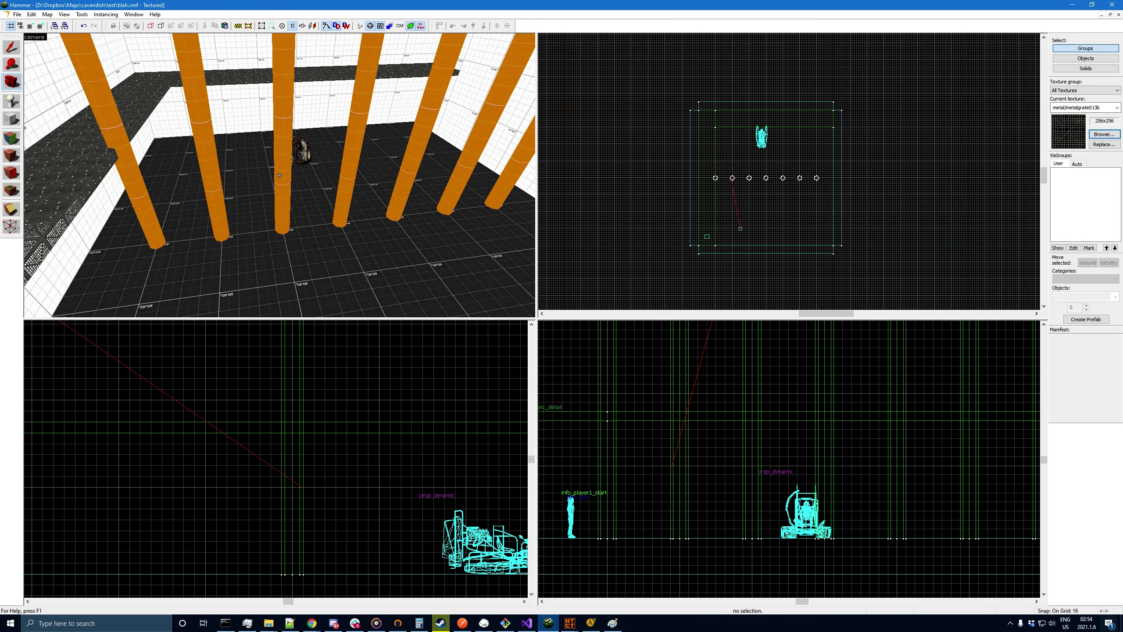
key("a")
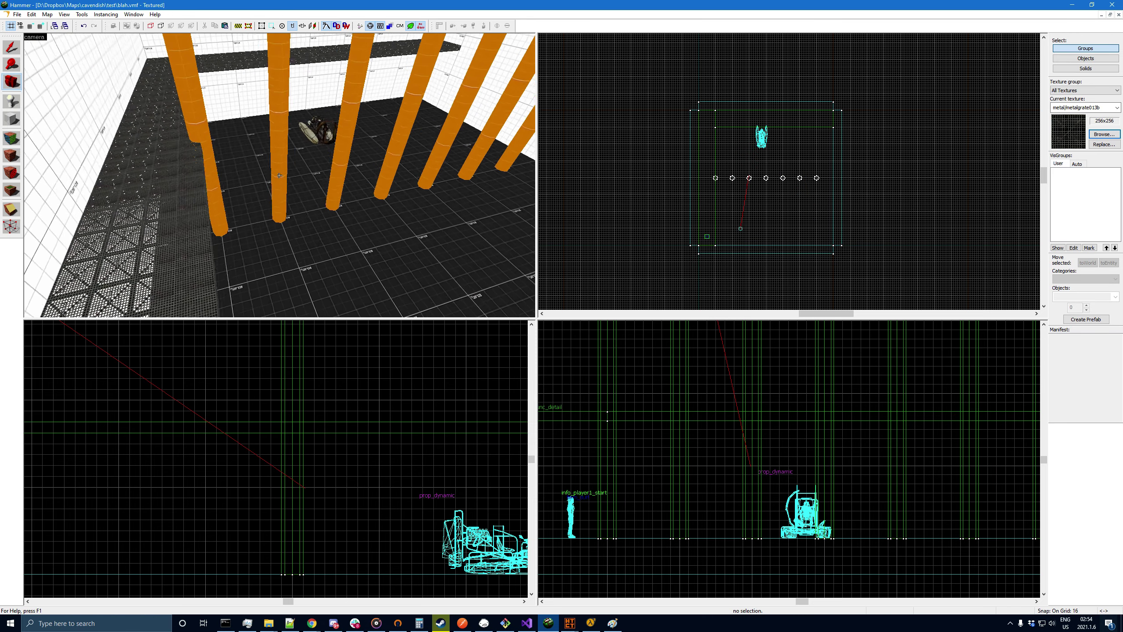
key("z")
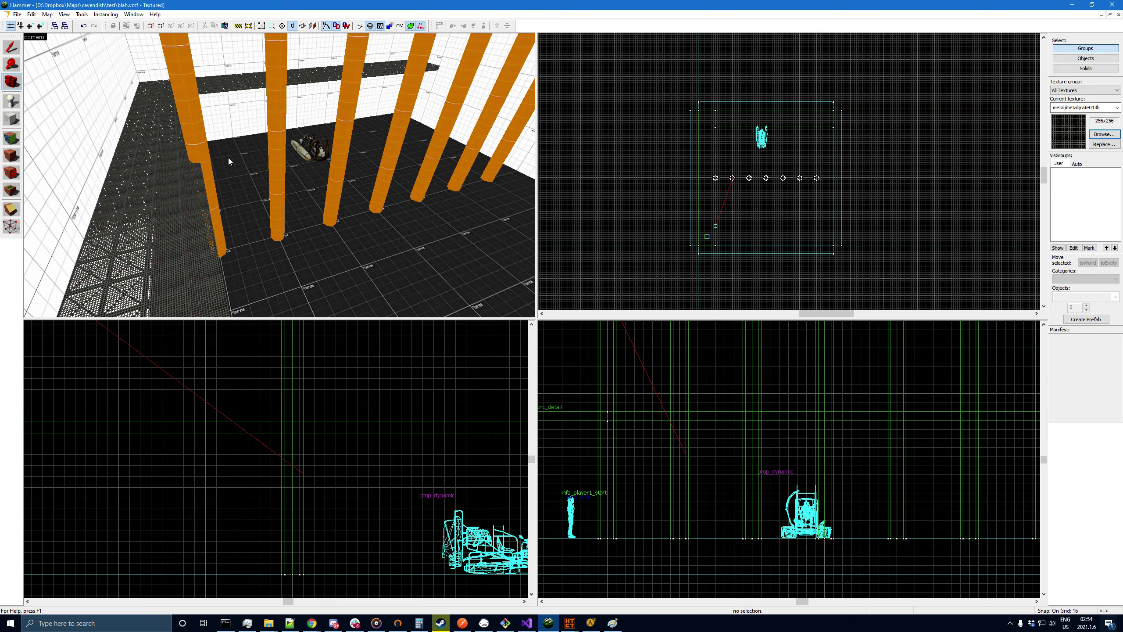
left_click(20, 50)
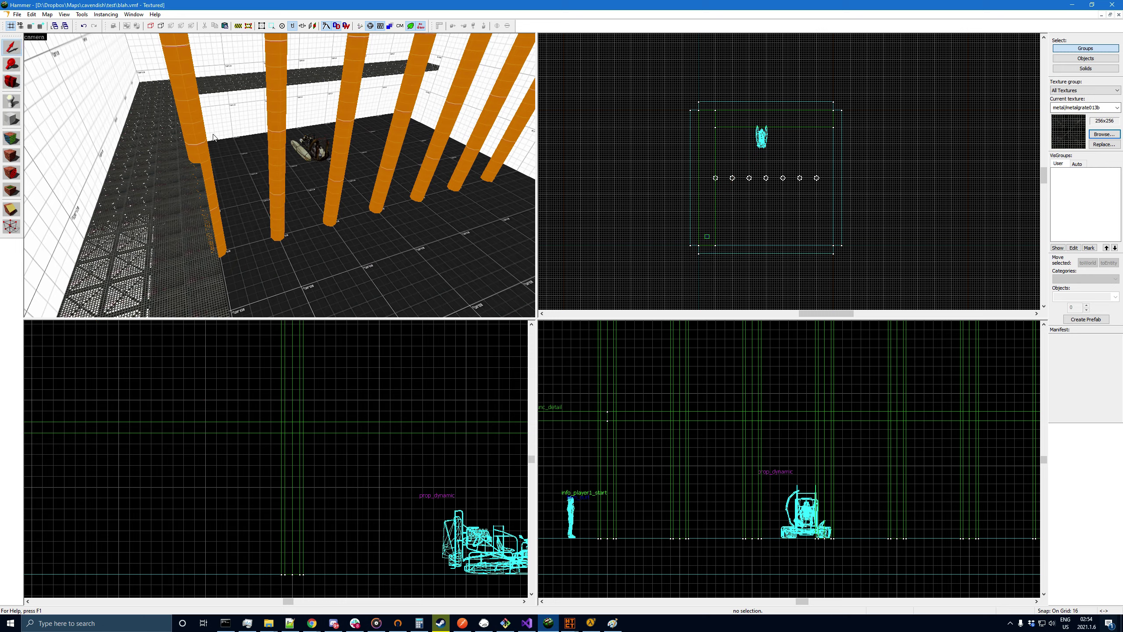
left_click(186, 134)
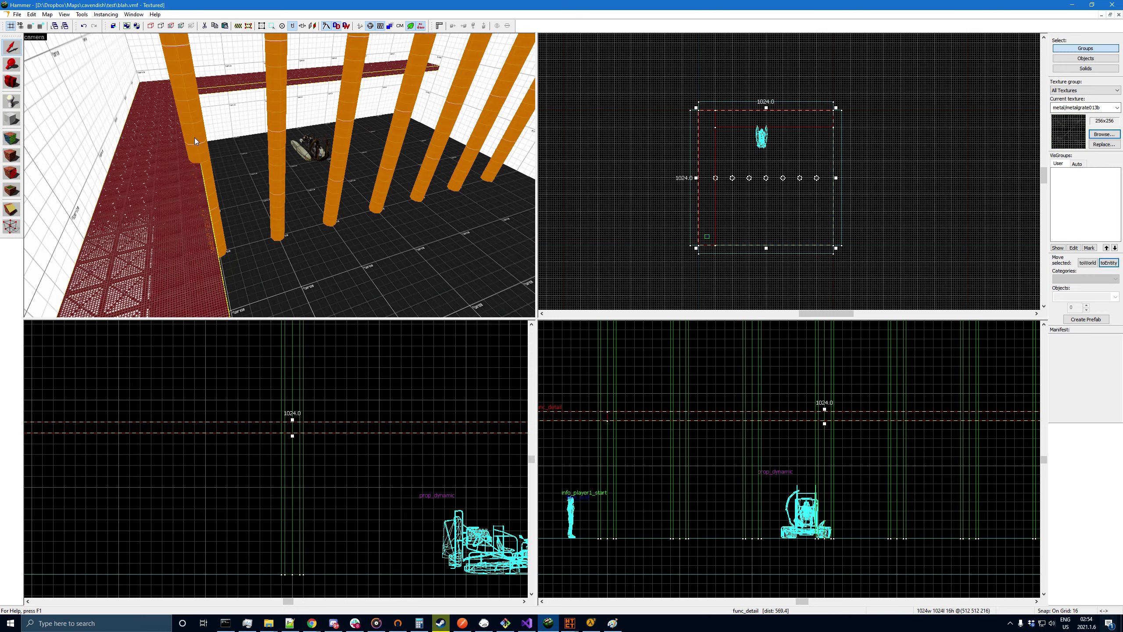
left_click(648, 152)
- Hide the Func Detail auto visgroup to view the room with only world geometry, point entities and props
left_click(1077, 163)
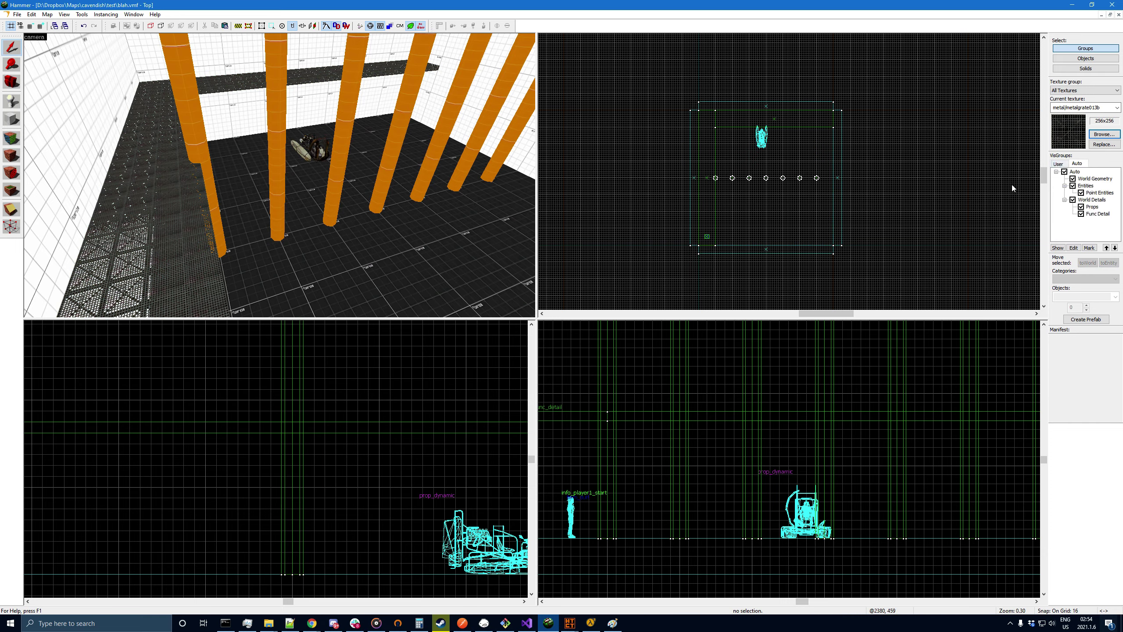
left_click(1081, 214)
left_click(10, 82)
left_click_drag(247, 173, 279, 175)
left_click(6, 47)
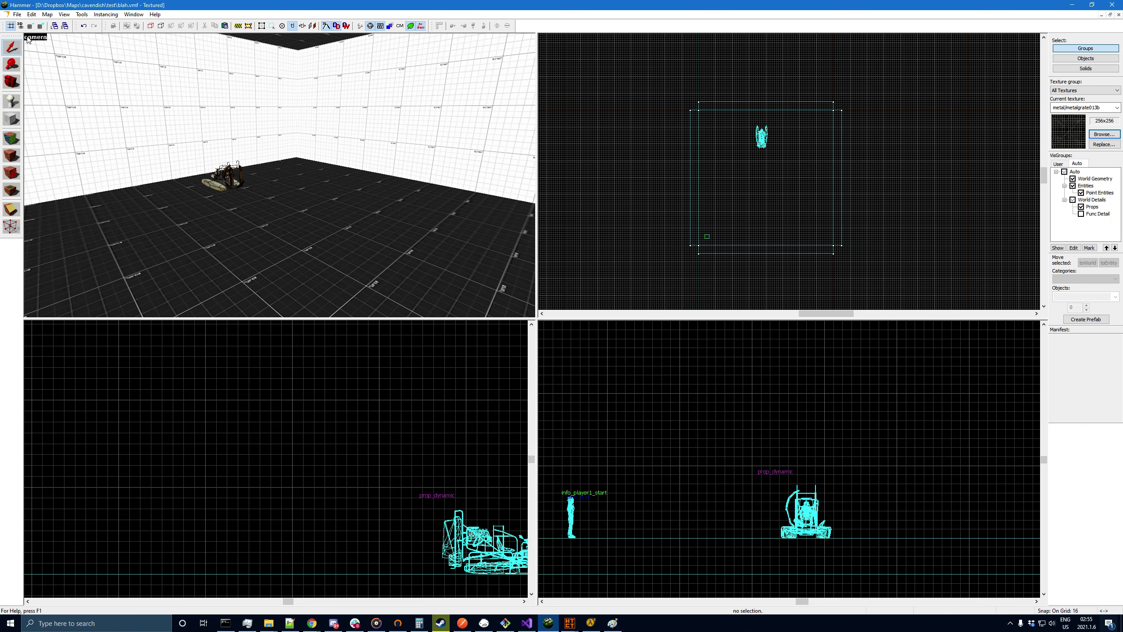
- Copy the 1024 by 64 unit far wall brush to the middle of the room as a dividing wall
left_click(767, 106)
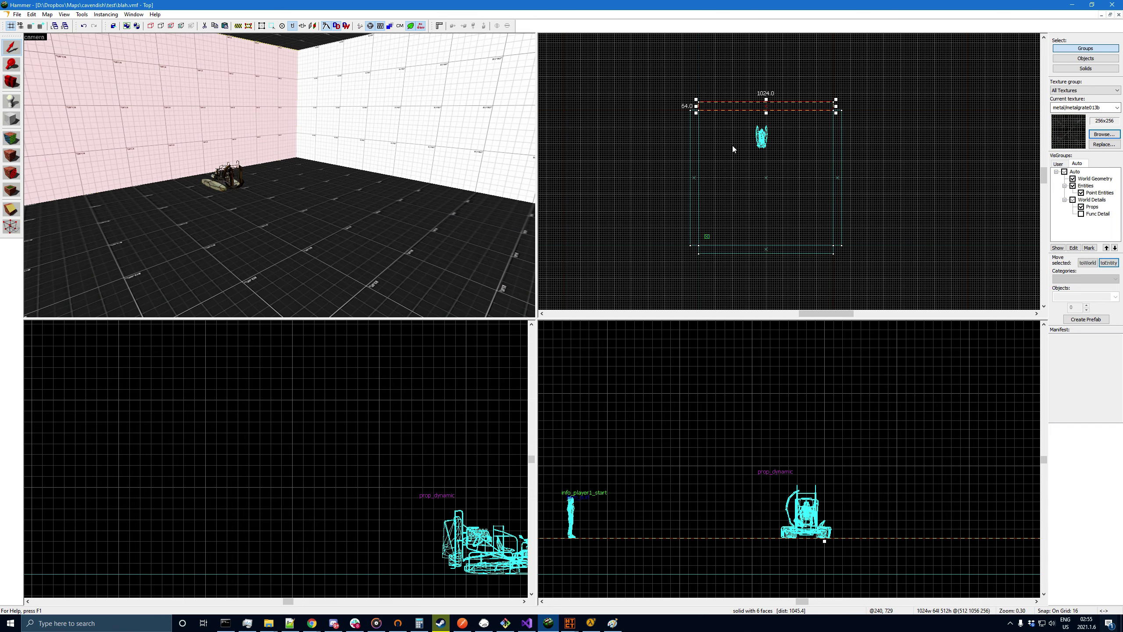
scroll(772, 103, "up", 3)
scroll(772, 99, "down", 1)
mouse_move(772, 100)
left_mouse_down()
mouse_move(785, 154)
mouse_move(773, 217)
left_mouse_up()
- Texture the copied dividing wall with the orange dev/dy_measure03a material
left_click(1117, 108)
left_click(1087, 212)
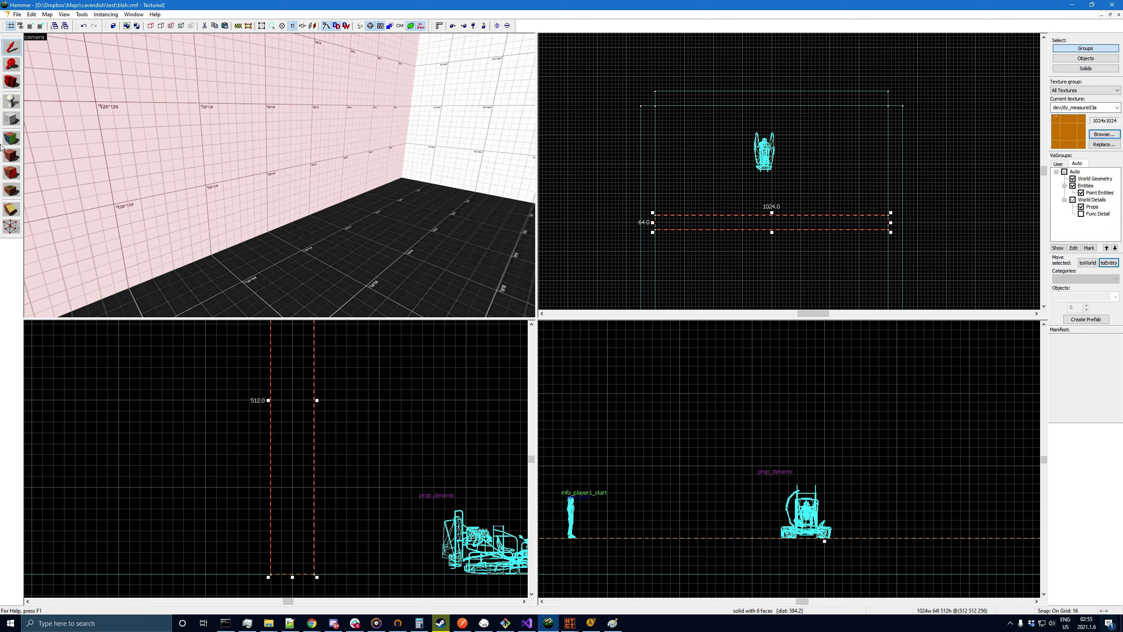
left_click(11, 159)
- Lower the top of the orange dividing wall to half the room's height
scroll(304, 340, "down", 5)
left_click_drag(304, 334, 303, 404)
key("Escape")
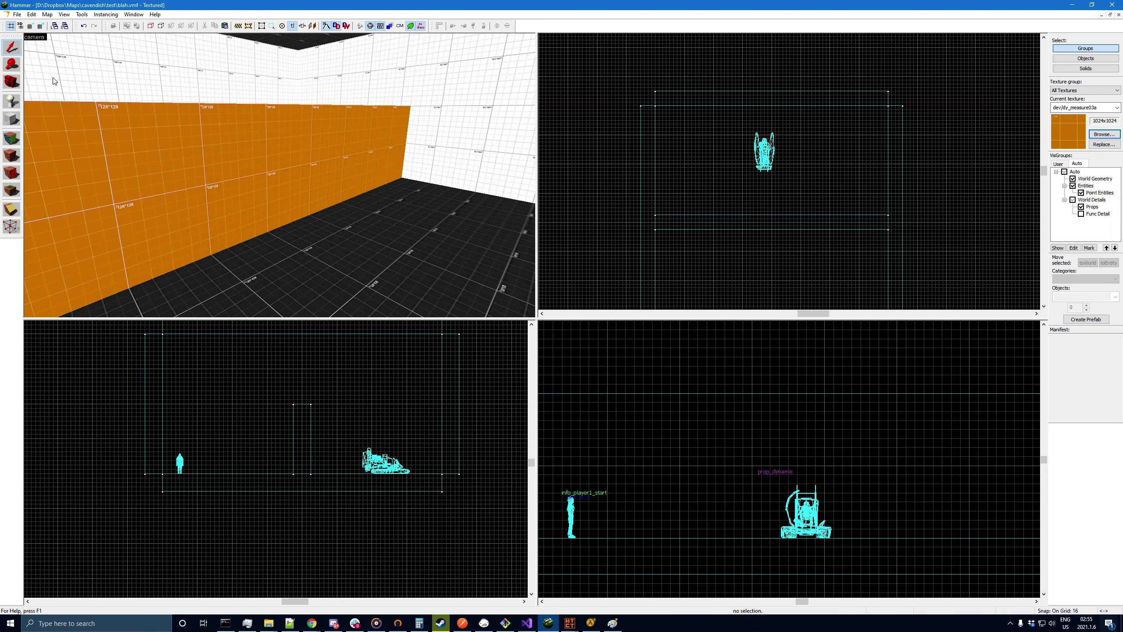
left_click(12, 82)
left_click_drag(133, 111, 58, 128)
right_click_drag(57, 128, 115, 99)
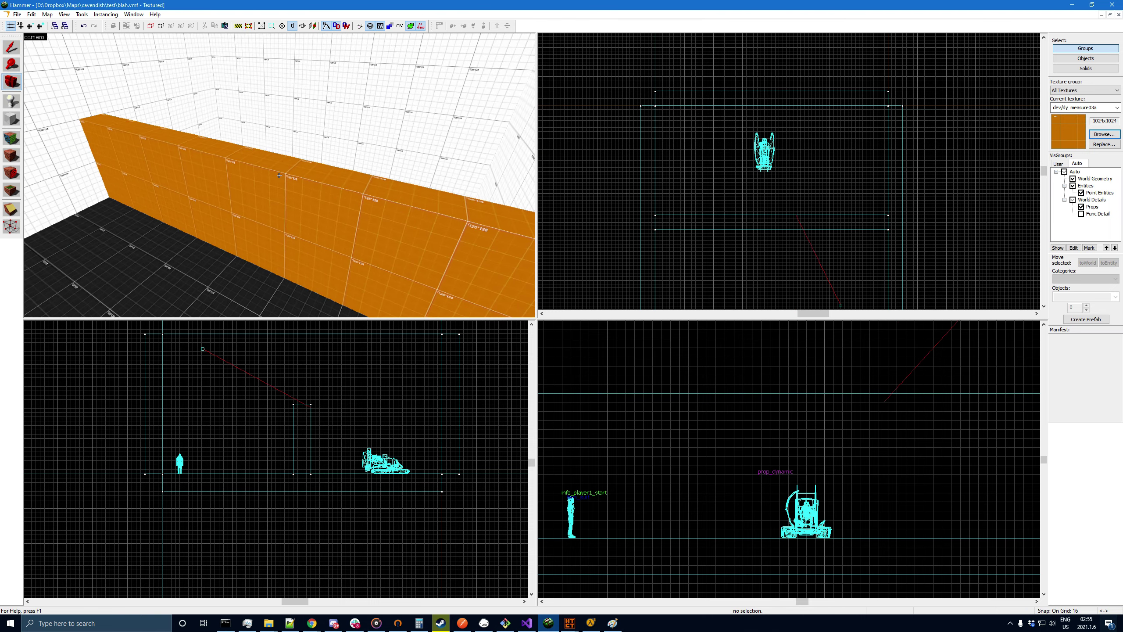
- Examine the half-height orange dividing wall and the space above it from several angles in the 3D view
left_click_drag(18, 48, 5, 64)
right_click_drag(4, 64, 38, 60)
left_click(12, 48)
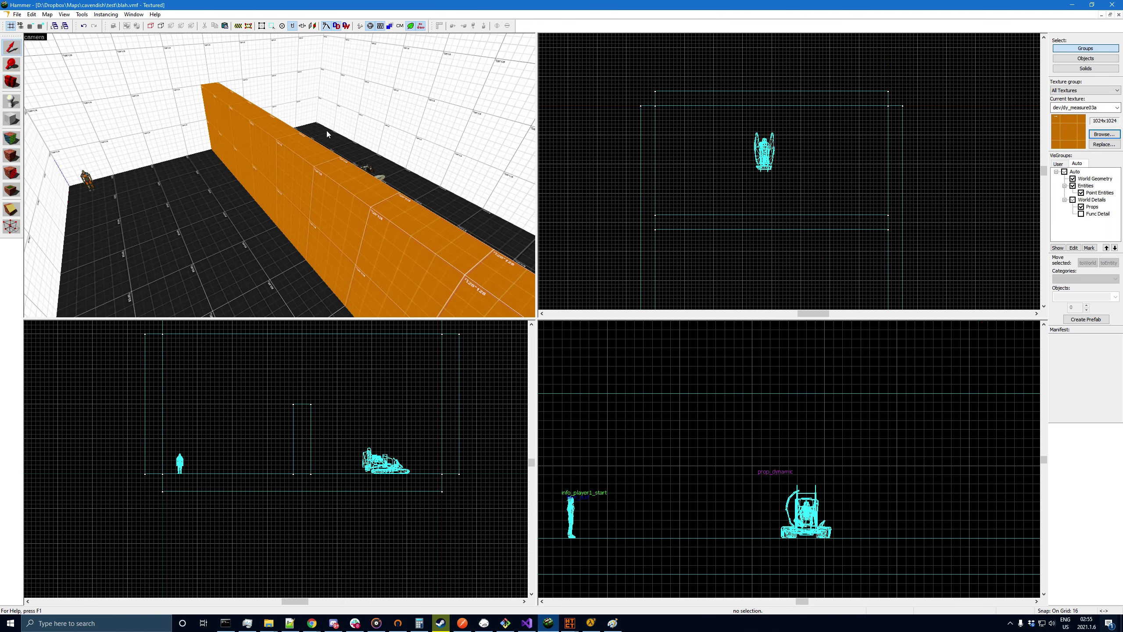
left_click(11, 82)
left_click_drag(213, 177, 279, 178)
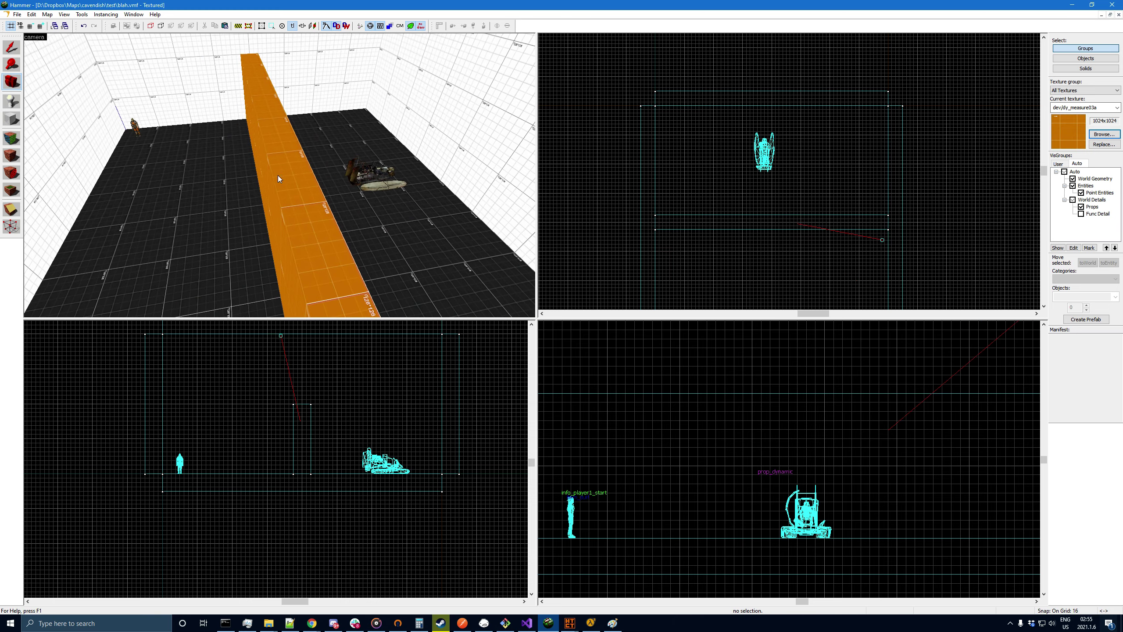
left_click(12, 48)
left_click(286, 156)
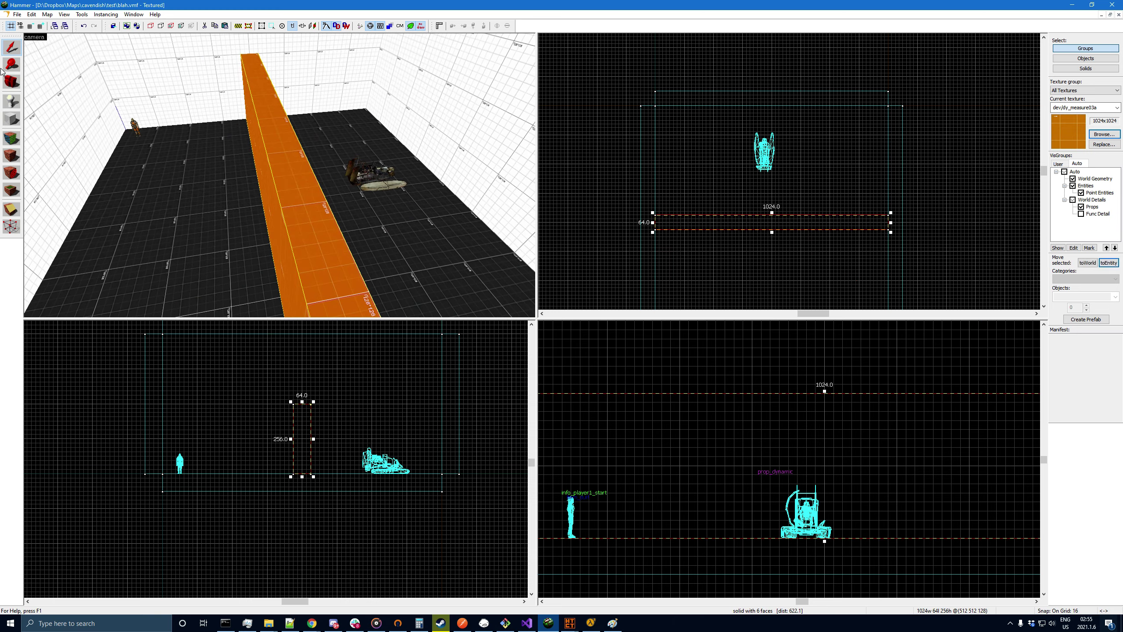
left_click(11, 82)
left_click_drag(247, 177, 279, 176)
key("shift+s")
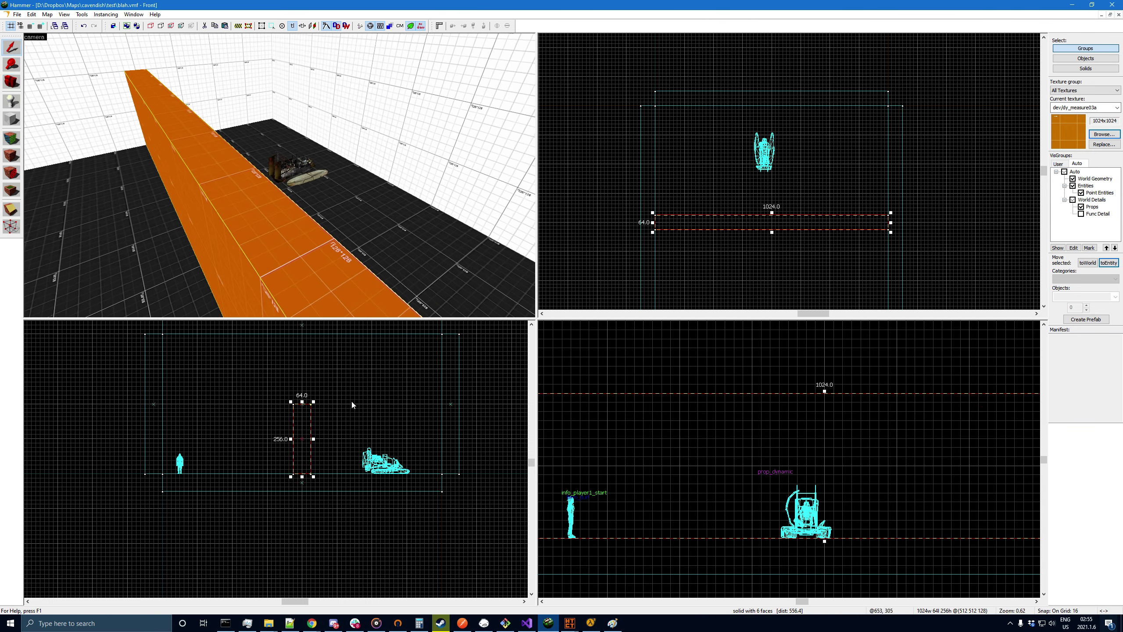
left_click(384, 402)
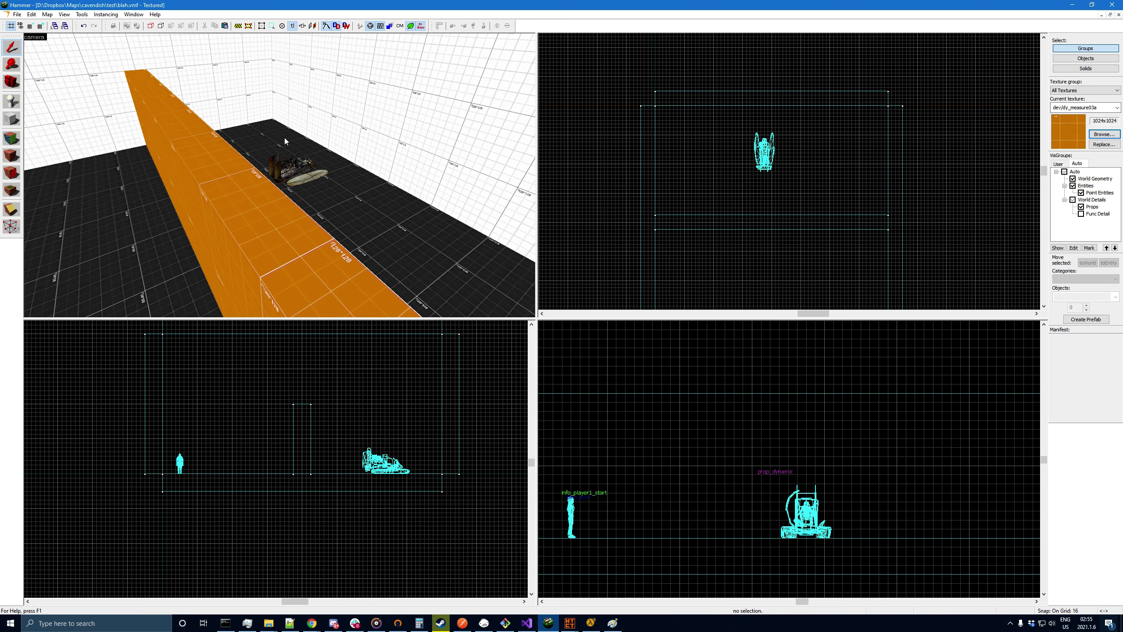
left_click(11, 83)
left_click_drag(247, 168, 279, 175)
- Shrink the orange dividing wall to a pillar 80 units wide, 32 units deep and 256 units tall
left_click(11, 48)
left_click(261, 176)
scroll(848, 204, "up", 2)
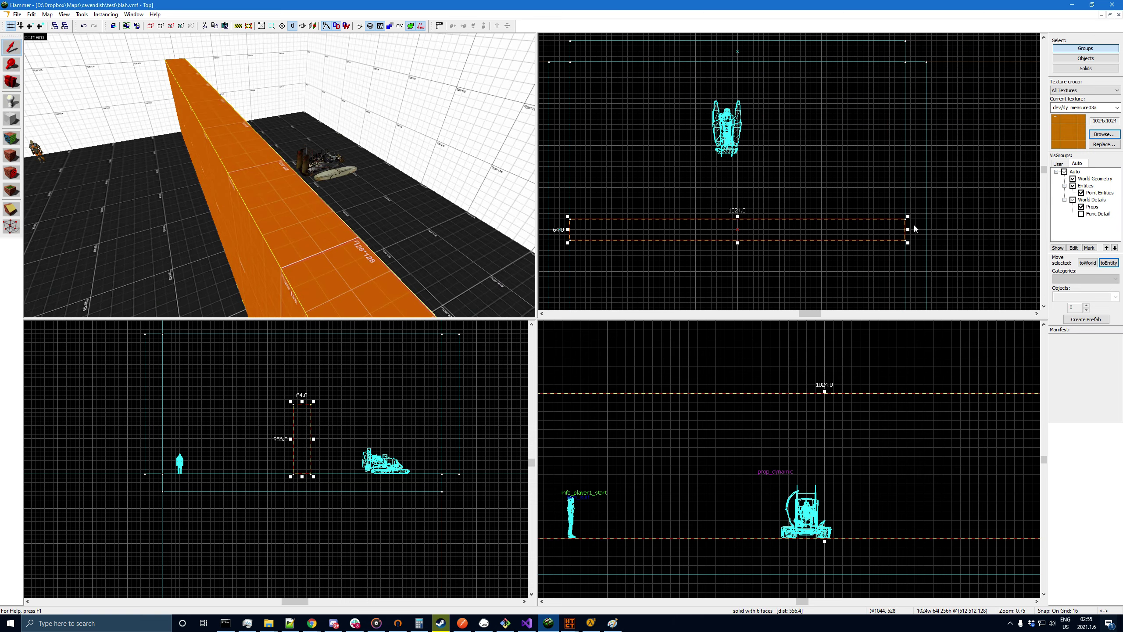
left_click_drag(909, 231, 698, 241)
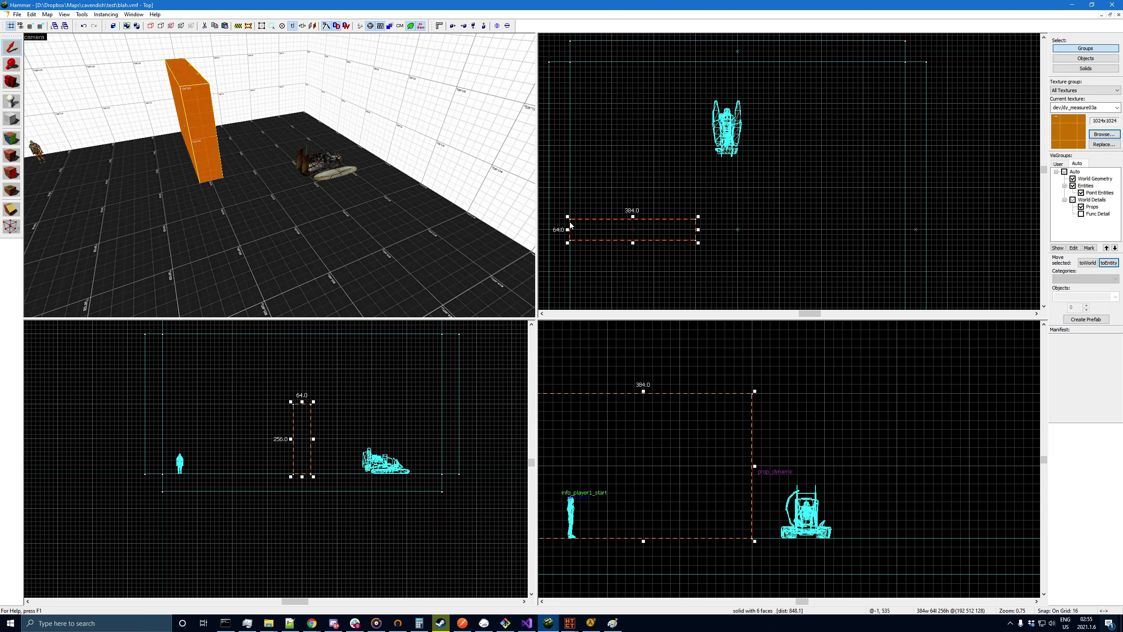
left_click_drag(569, 233, 682, 226)
key("z")
key("w")
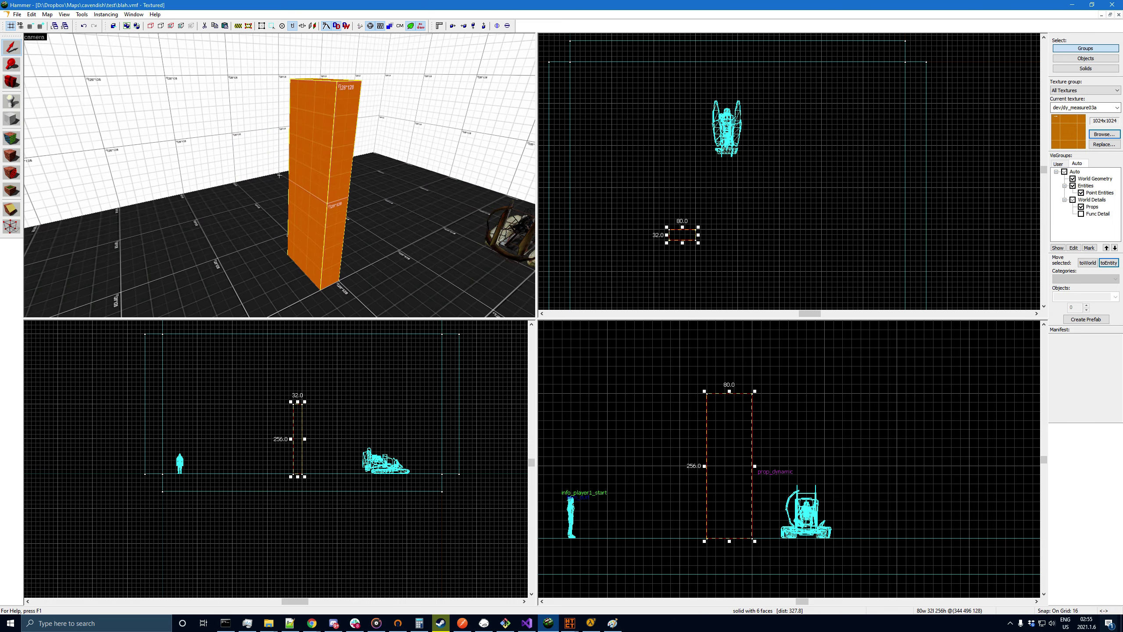
- Copy the pillar brush against its back face and merge one of the copy's corners into its neighbour to form a triangular wedge
key("z")
scroll(758, 260, "up", 4)
left_click_drag(619, 207, 630, 186, "shift")
left_click(12, 228)
scroll(598, 182, "up", 2)
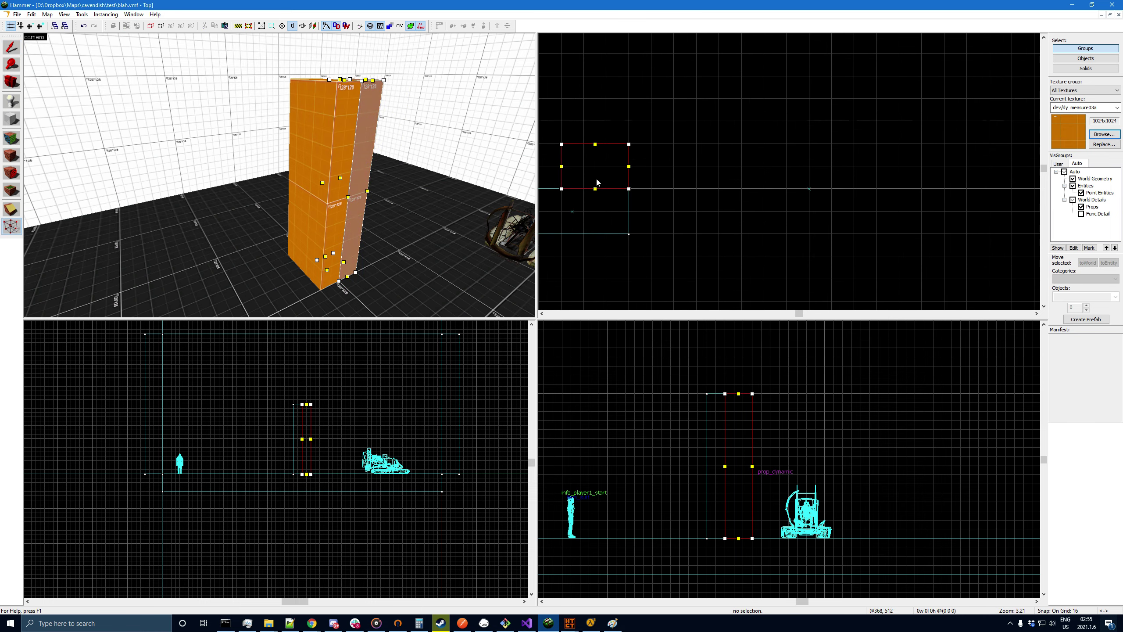
left_click_drag(561, 145, 628, 144)
key("Return")
left_click(8, 47)
left_click(790, 206)
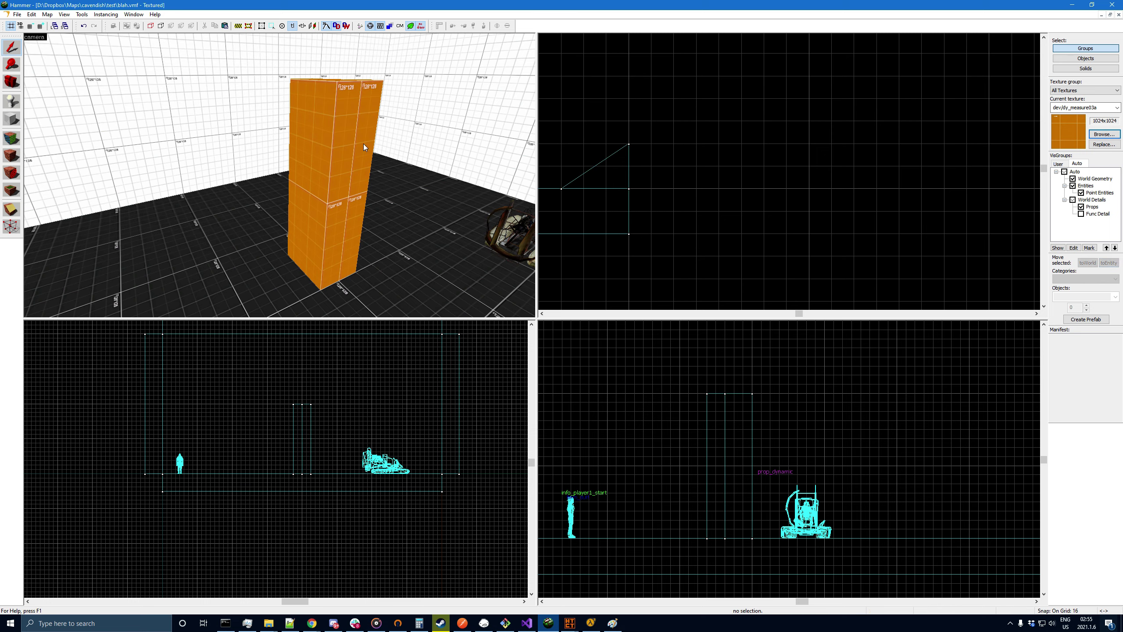
- Split edges of the front pillar brush and move its vertices on an 8-unit grid to chamfer one corner and slant the front face
left_click(340, 121)
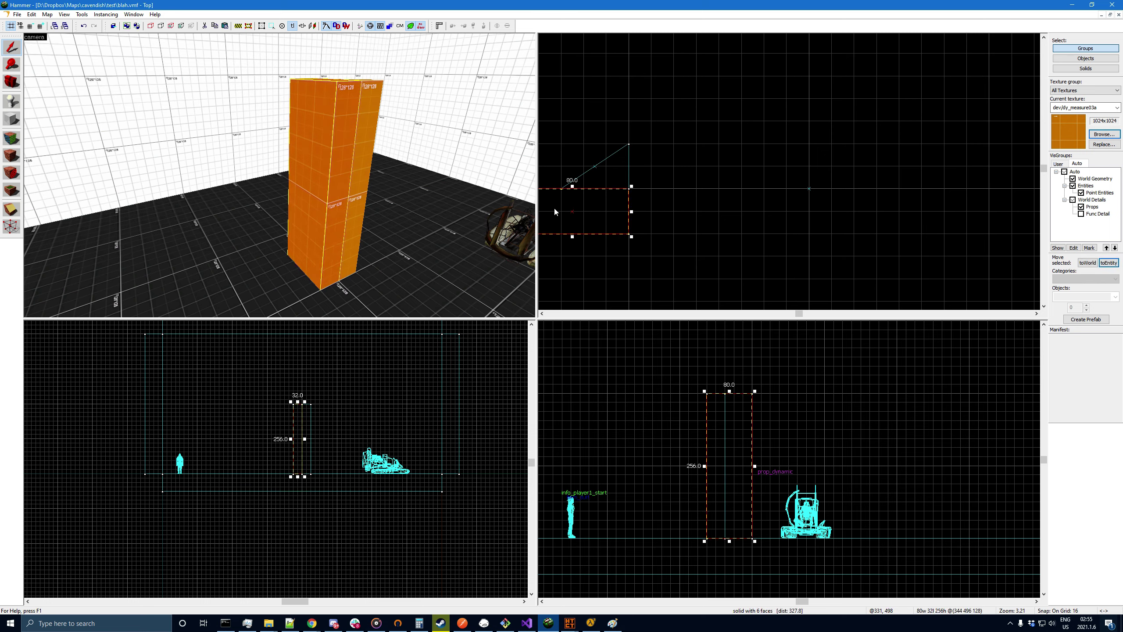
left_click(9, 225)
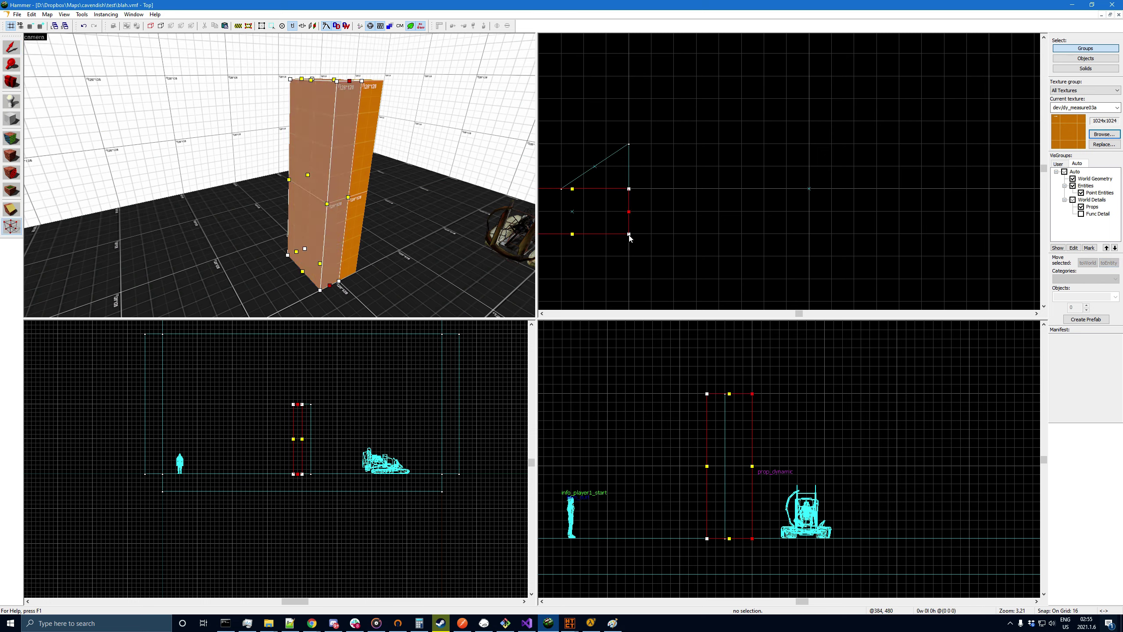
key("ctrl+f")
left_click(573, 234)
key("ctrl+f")
left_click_drag(572, 234, 614, 235)
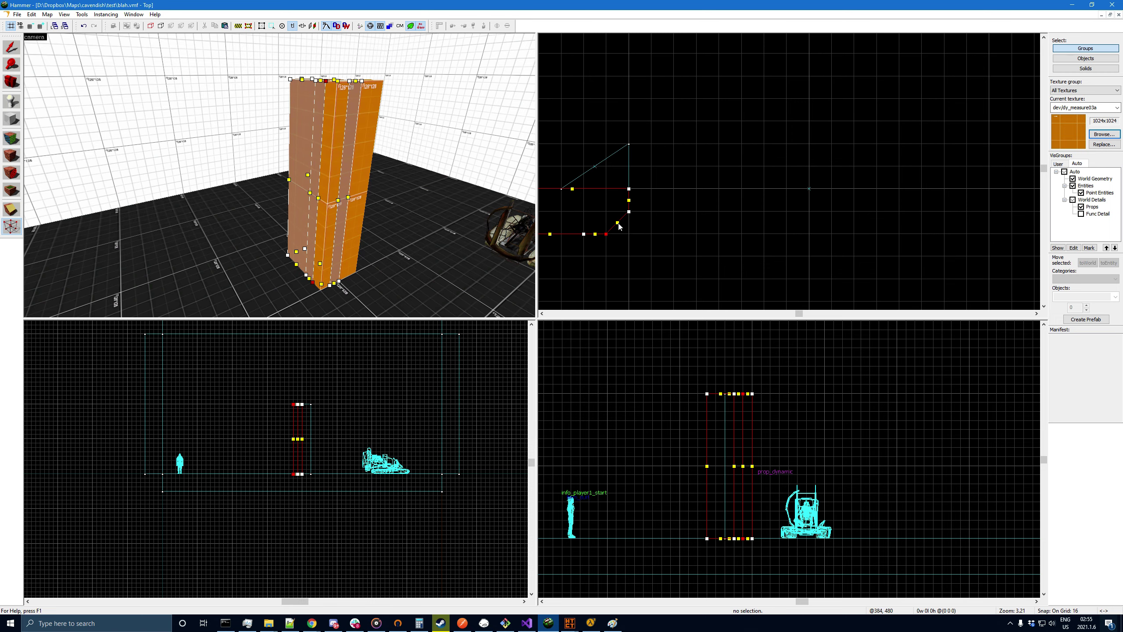
key("[")
scroll(665, 255, "up", 5)
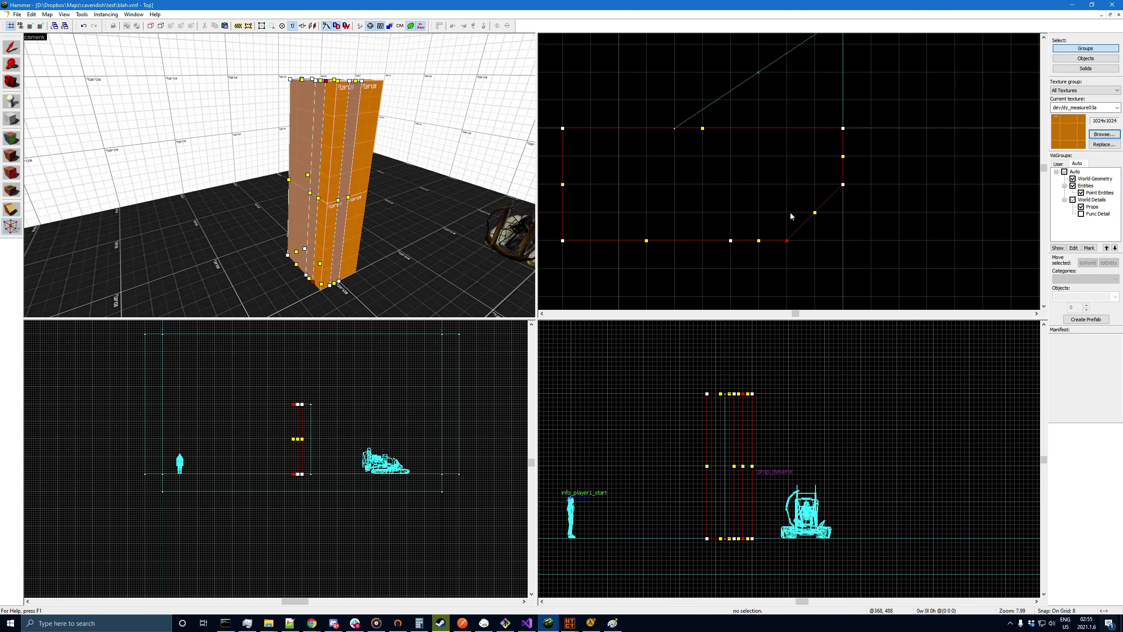
left_click_drag(563, 241, 563, 213)
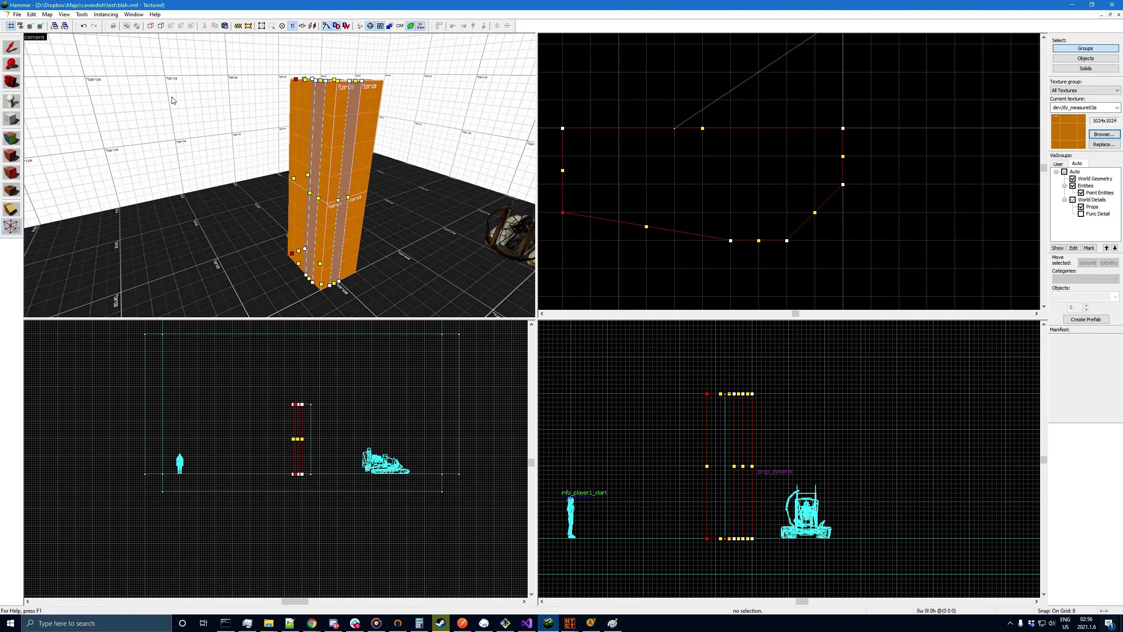
left_click(15, 46)
left_click(945, 253)
- Inspect the irregular two-brush pillar from above and from its sides
left_click(12, 82)
right_click_drag(265, 186, 279, 175)
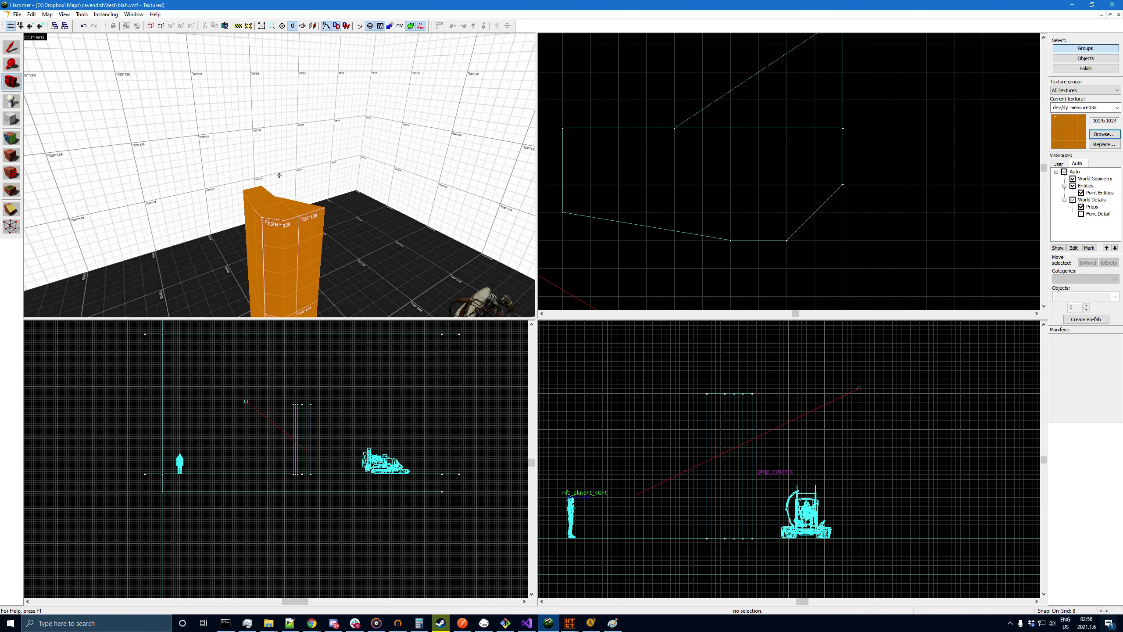
left_click_drag(280, 176, 279, 175)
left_click(14, 49)
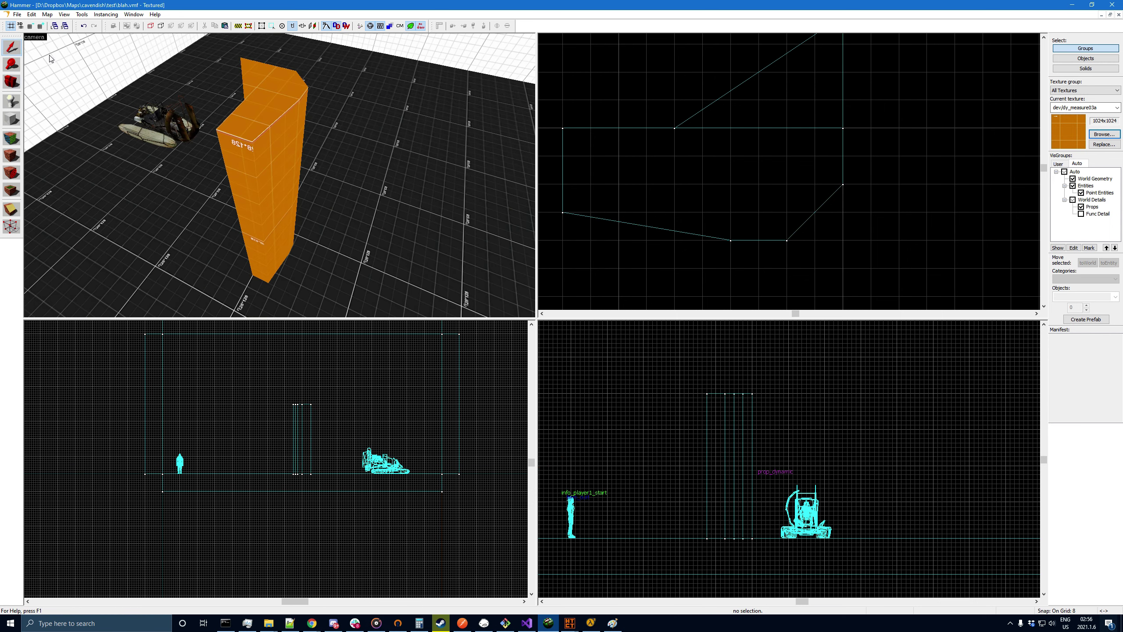
left_click(286, 158)
left_click(920, 138)
left_click(289, 84)
left_click(264, 74)
left_click(910, 205)
- Compile blah.vmf in the Hazard Team Compile Tool and load the resulting portal file in Hammer
left_click(575, 625)
left_click(765, 420)
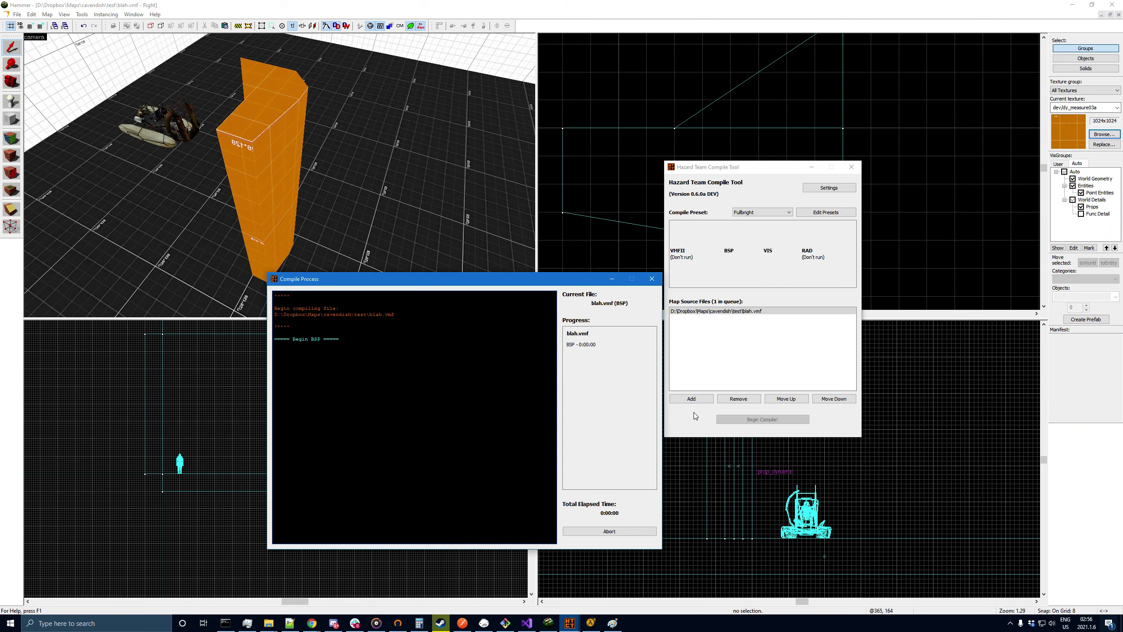
left_click(48, 15)
left_click(72, 137)
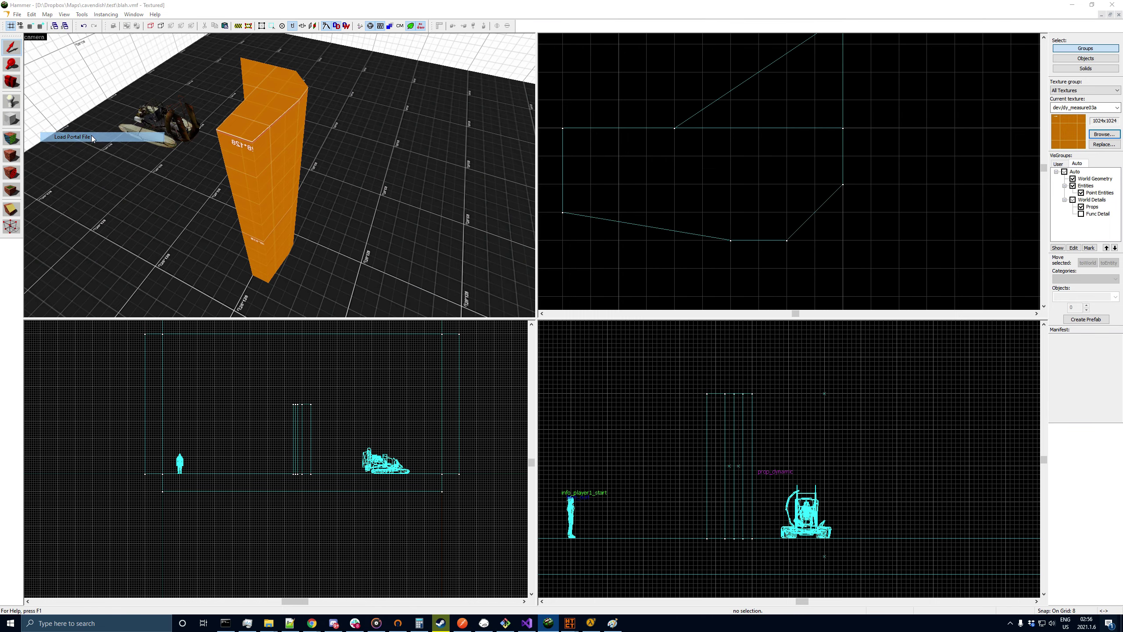
left_click(576, 344)
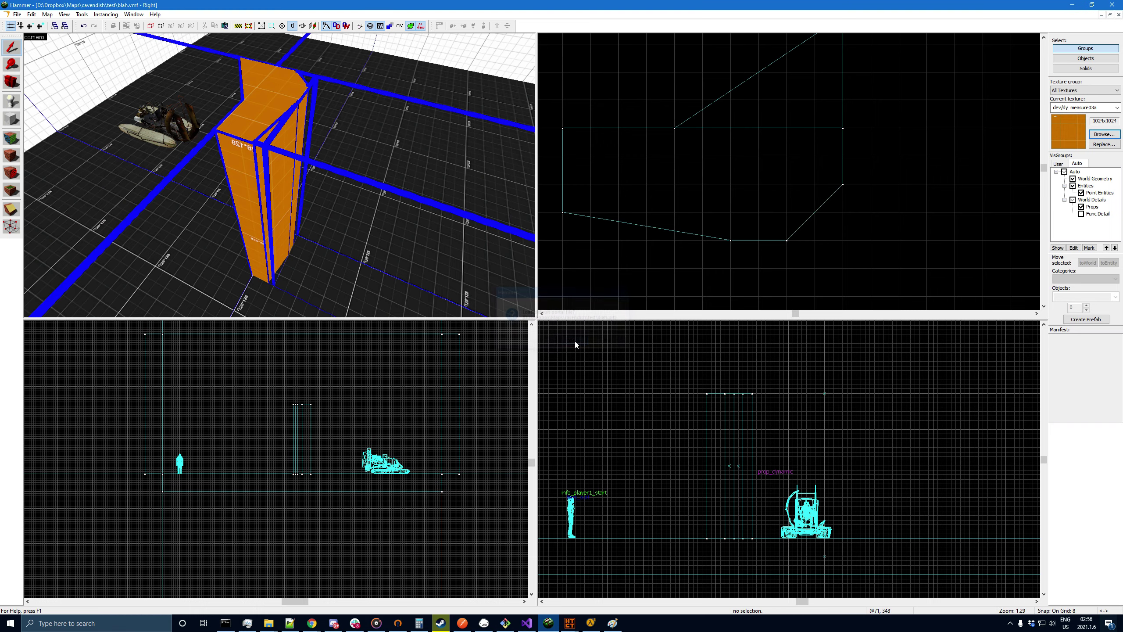
- Tie both orange pillar brushes together into a func_detail entity
left_click(10, 81)
left_click_drag(185, 146, 75, 141)
key("d")
left_click(16, 47)
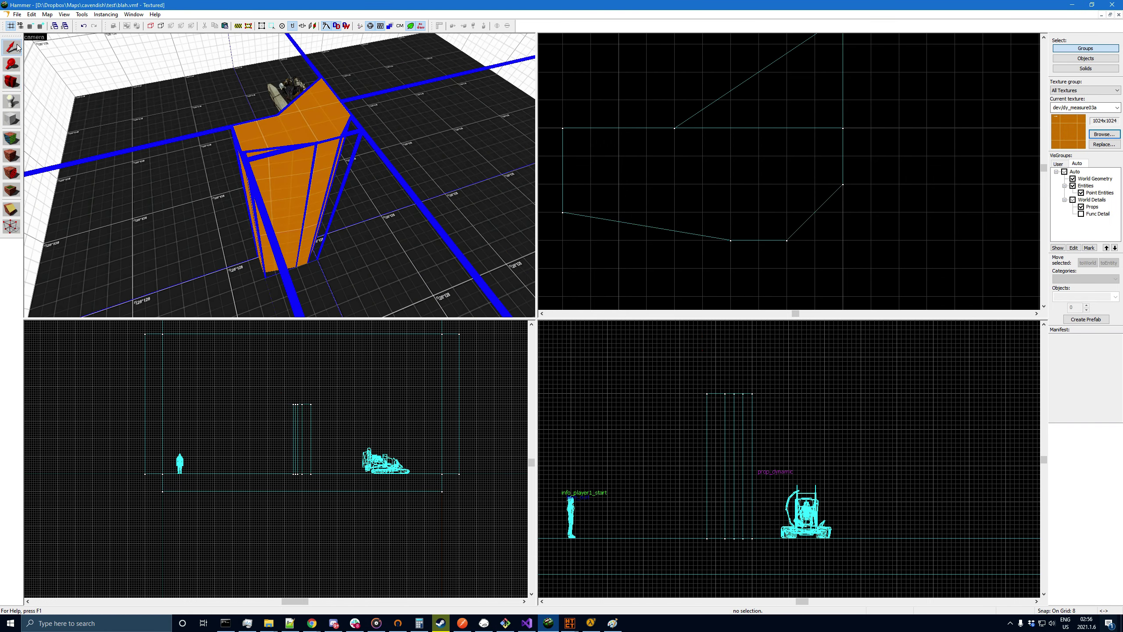
left_click(325, 111)
left_click(326, 99, "ctrl")
key("ctrl+t")
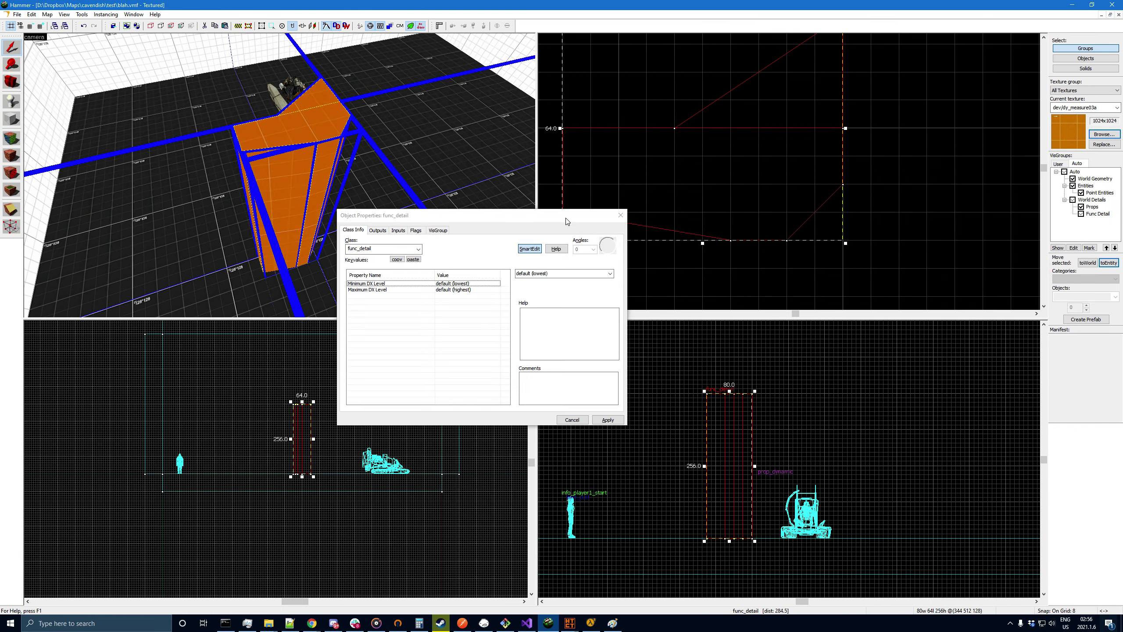
left_click(620, 218)
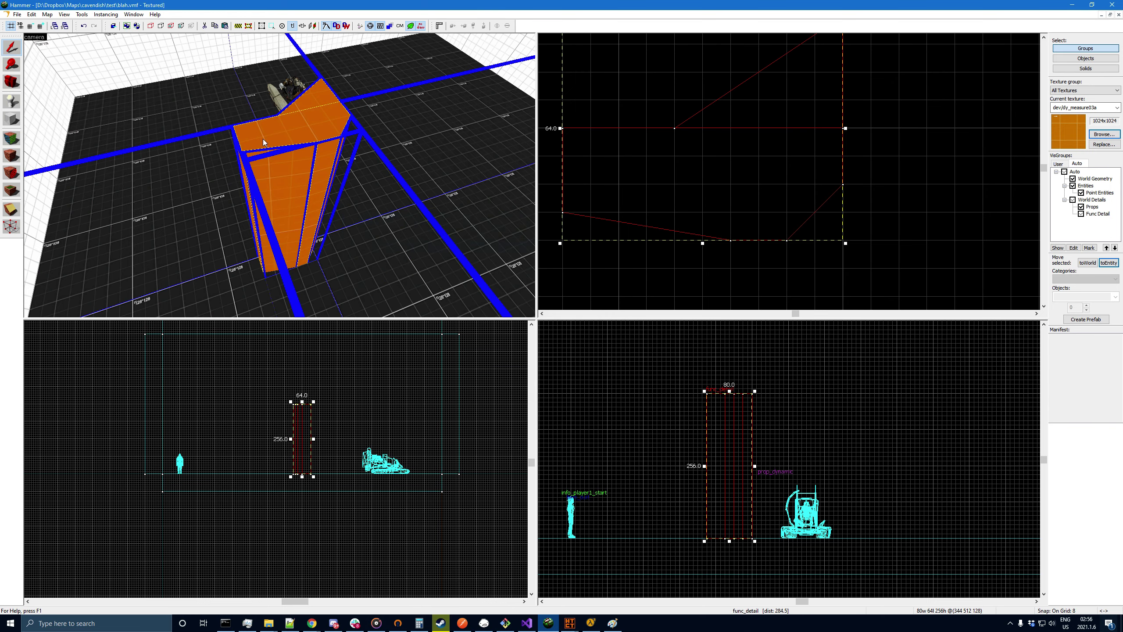
- Recompile blah.vmf with the Hazard Team Compile Tool and return to Hammer
left_click(570, 623)
left_click(759, 422)
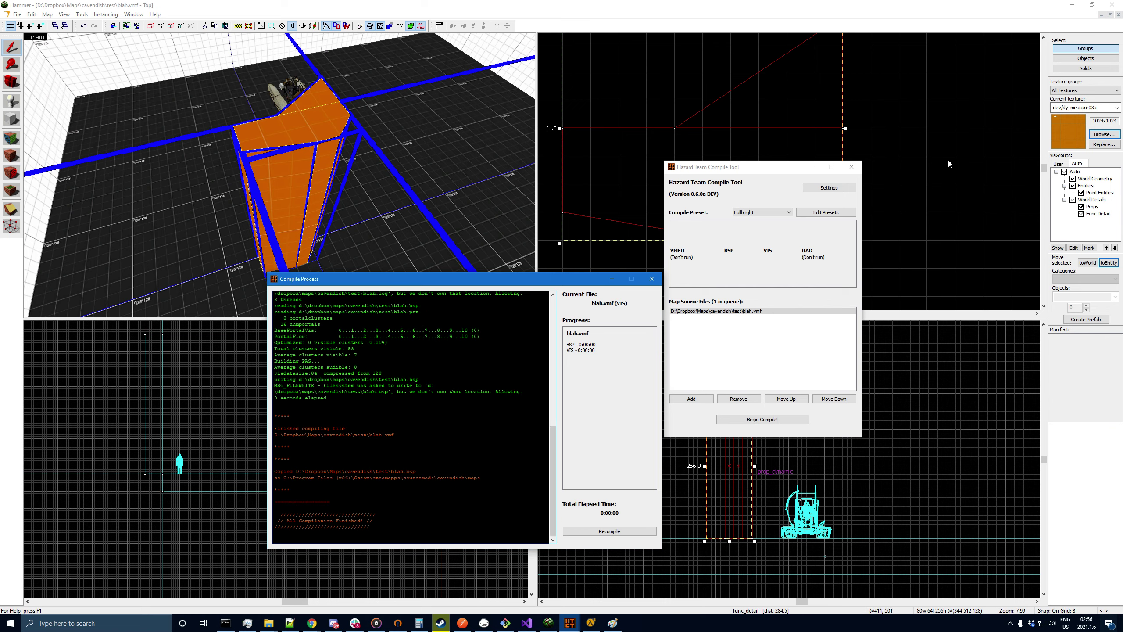
left_click(206, 214)
left_click(315, 168)
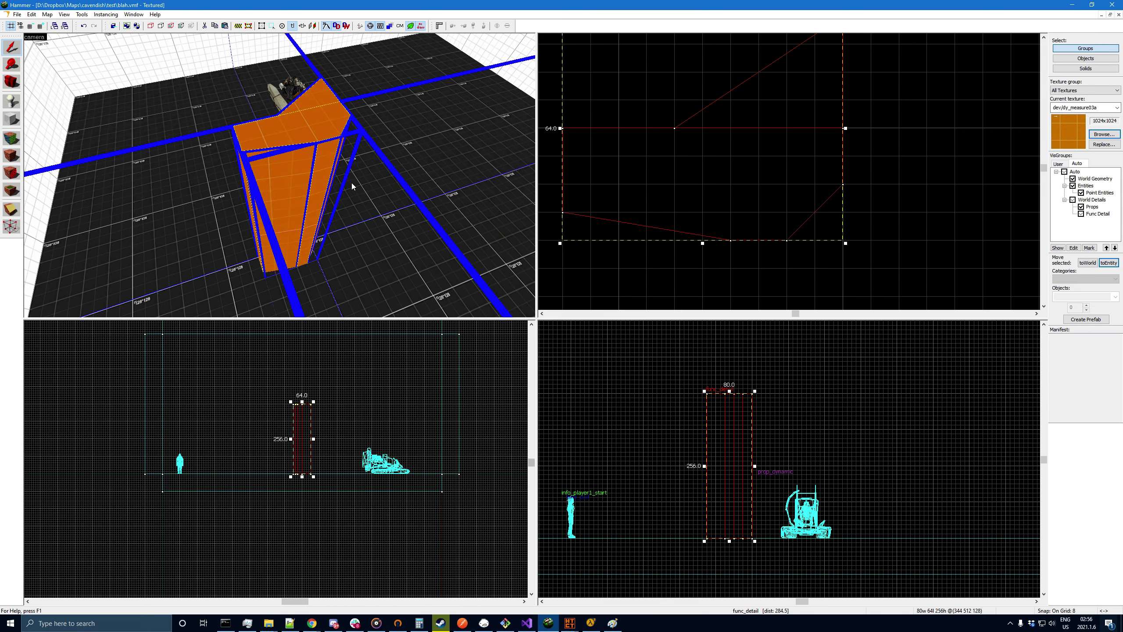
- Delete the func_detail pillar and unload the portal file from the map view
key("Delete")
left_click(47, 14)
left_click(70, 146)
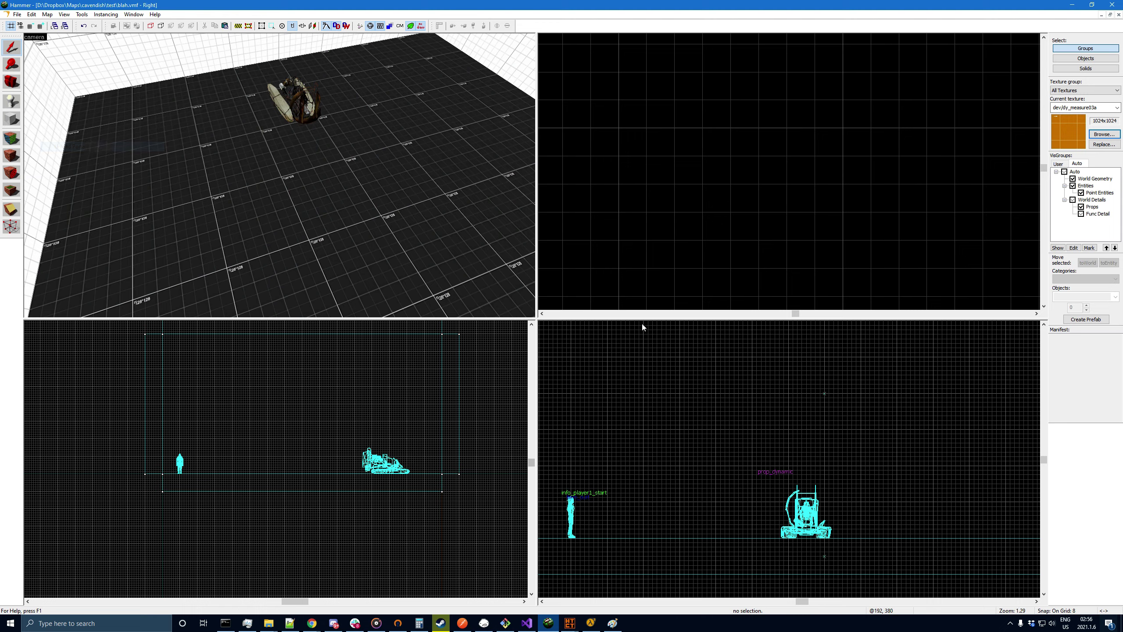
- Copy the 1024 by 64 unit far wall to the middle of the room and apply the current dev/dy_measure03a material
left_click(146, 63)
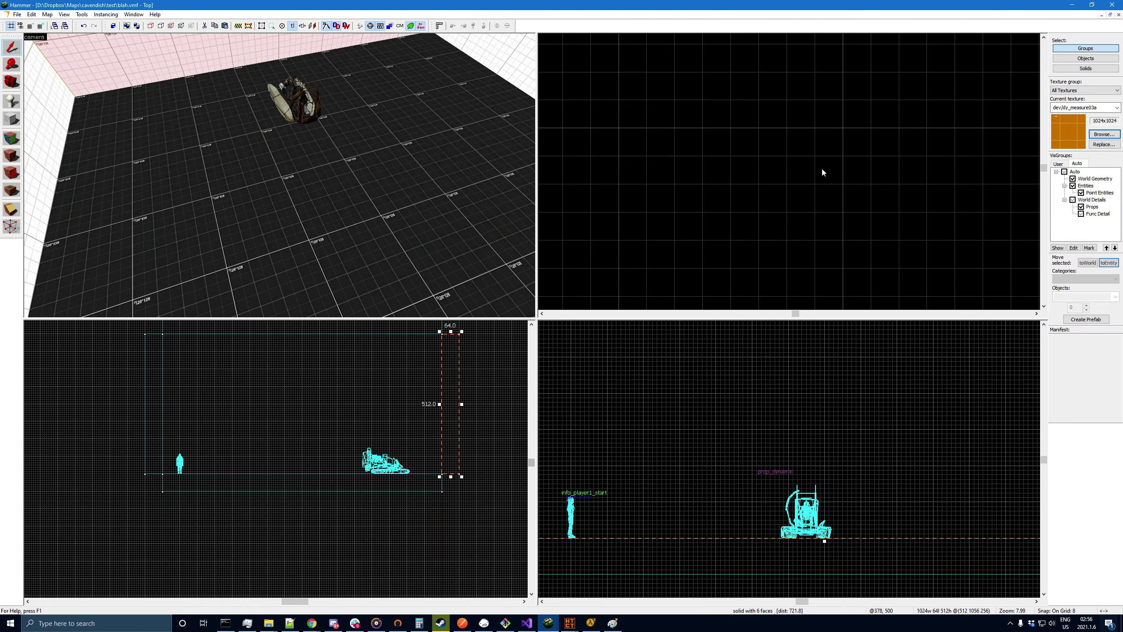
scroll(818, 168, "down", 17)
scroll(813, 146, "up", 4)
scroll(798, 112, "down", 3)
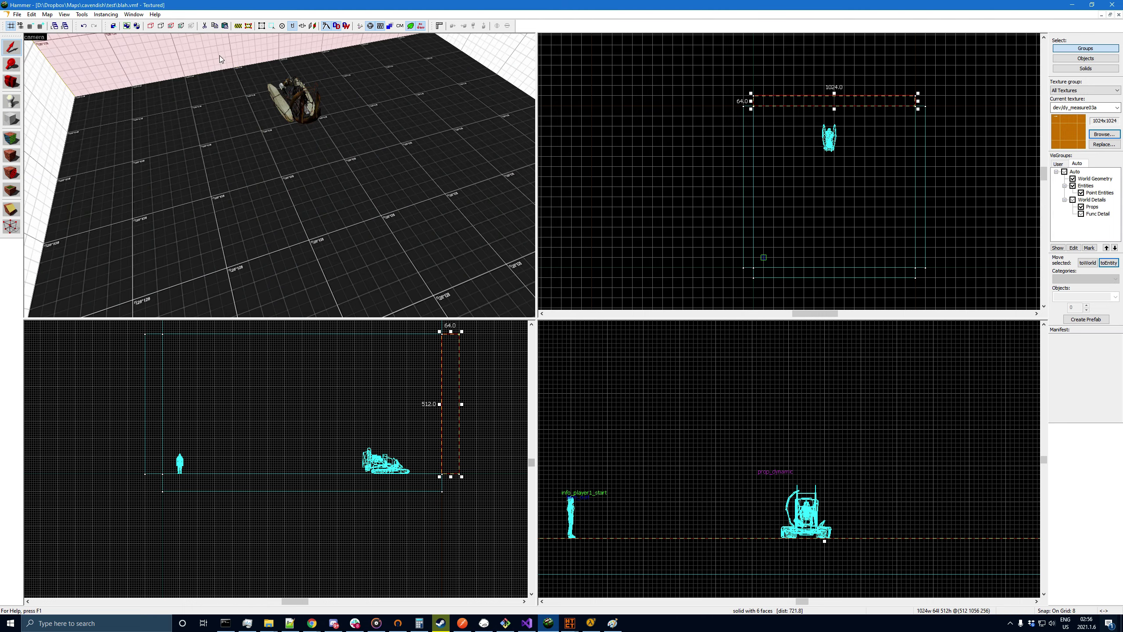
double_click(39, 27)
scroll(855, 87, "up", 3)
mouse_move(860, 86)
left_mouse_down()
mouse_move(869, 211)
mouse_move(859, 208)
left_mouse_up()
left_click(10, 159)
- Lower the orange dividing wall to 256 units and shorten it to 768 units, leaving a gap at one end
scroll(355, 454, "down", 3)
scroll(345, 386, "up", 4)
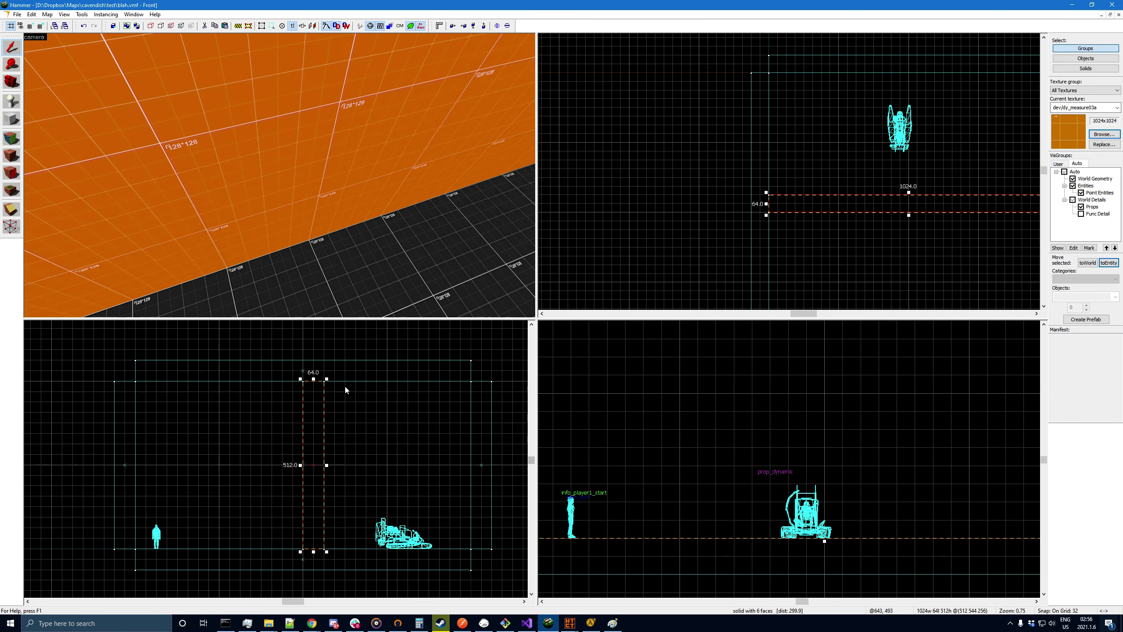
left_click_drag(313, 379, 338, 457)
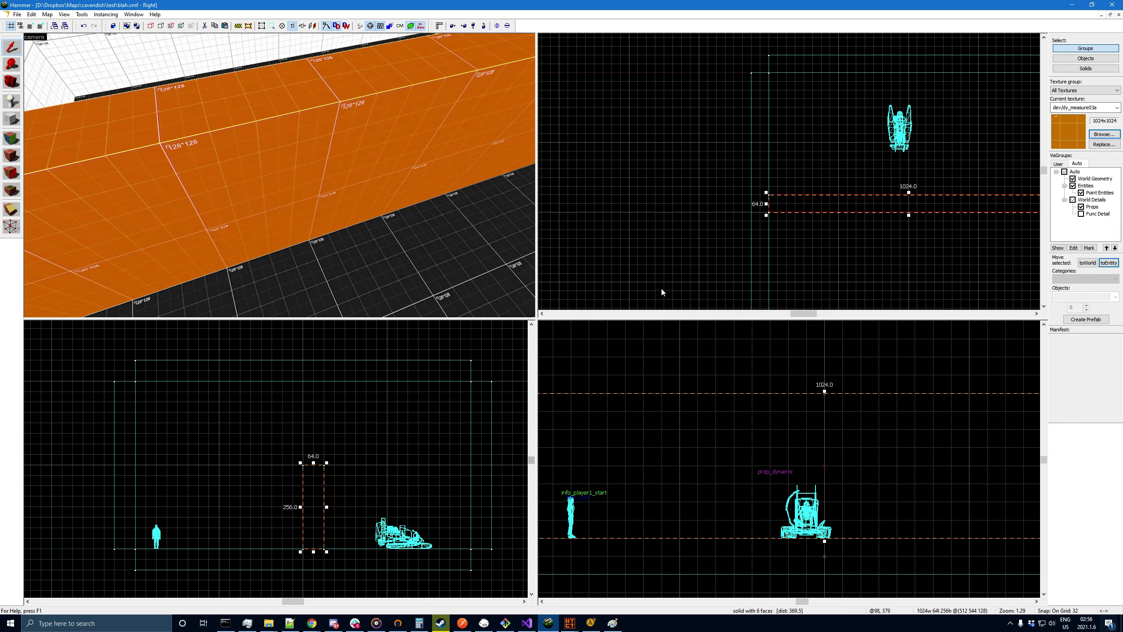
mouse_move(886, 179)
left_mouse_down()
mouse_move(779, 205)
mouse_move(813, 205)
left_mouse_up()
key("Escape")
- Examine the shortened dividing wall and the gap beside its open end from several angles
left_click(12, 83)
left_click_drag(34, 87, 279, 175)
right_click_drag(280, 175, 292, 178)
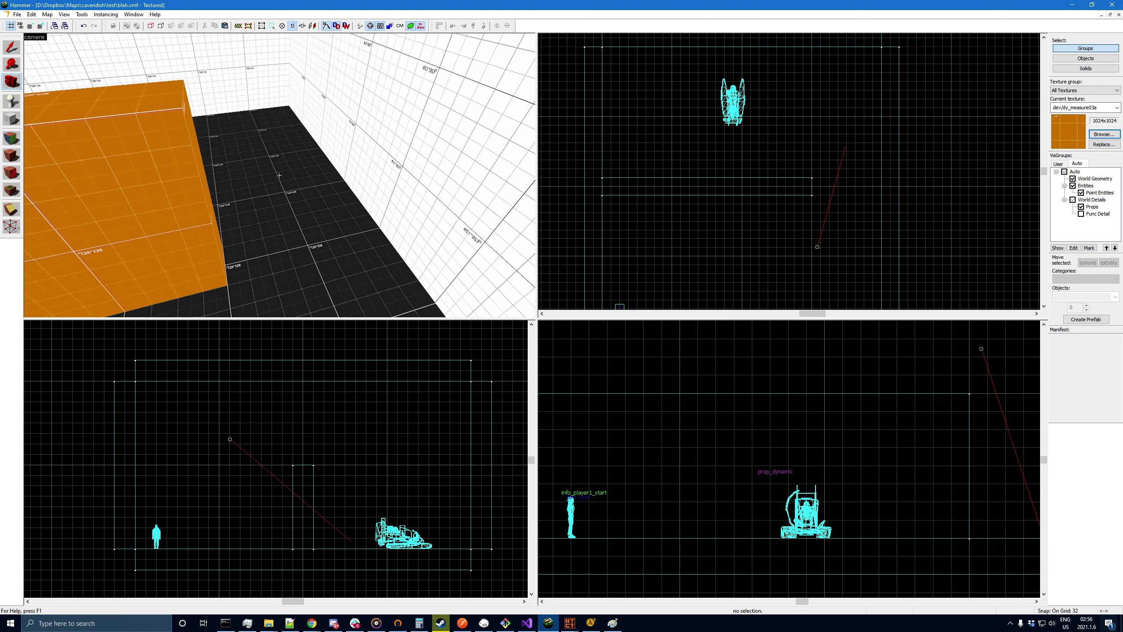
left_click_drag(292, 177, 280, 175)
right_click_drag(280, 175, 280, 175)
left_click(6, 48)
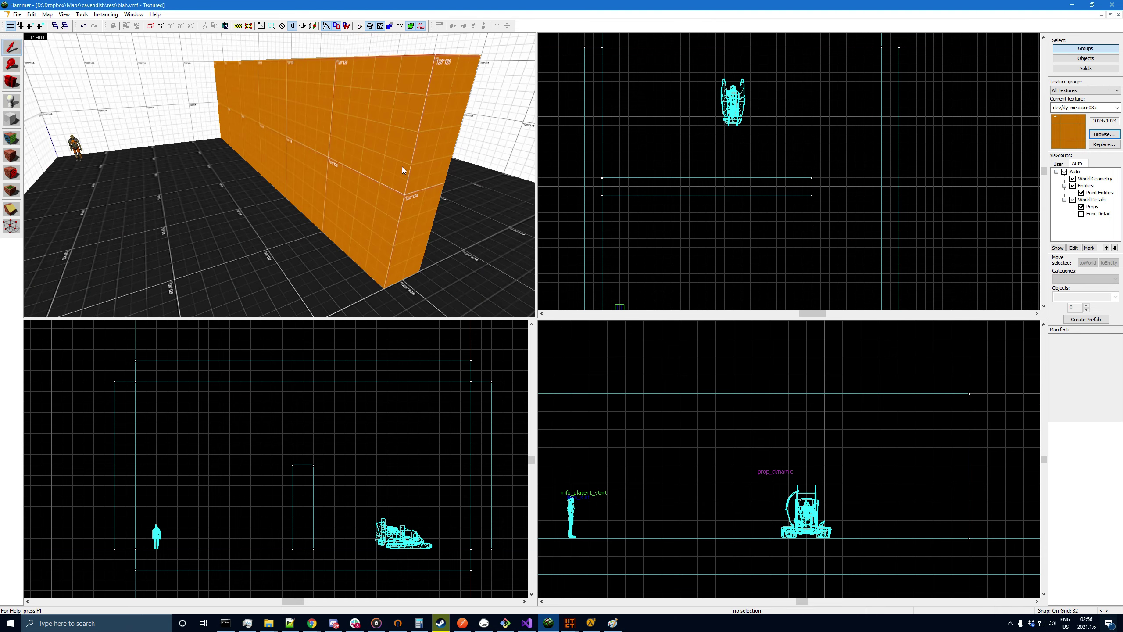
key("shift+c")
left_click_drag(75, 95, 390, 175)
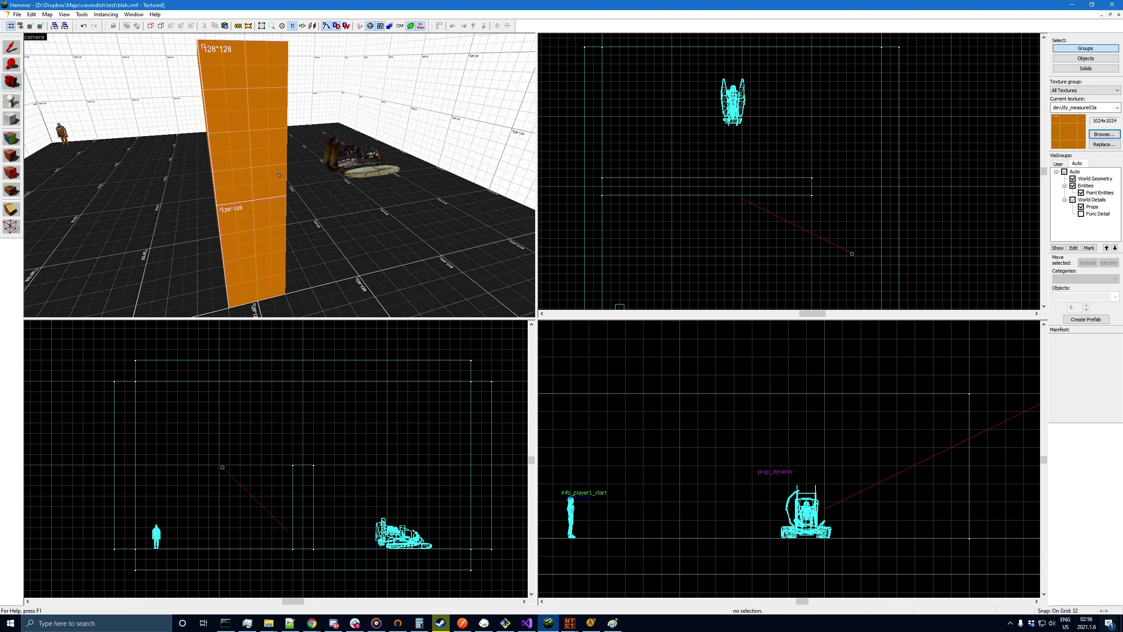
left_click_drag(203, 167, 280, 176)
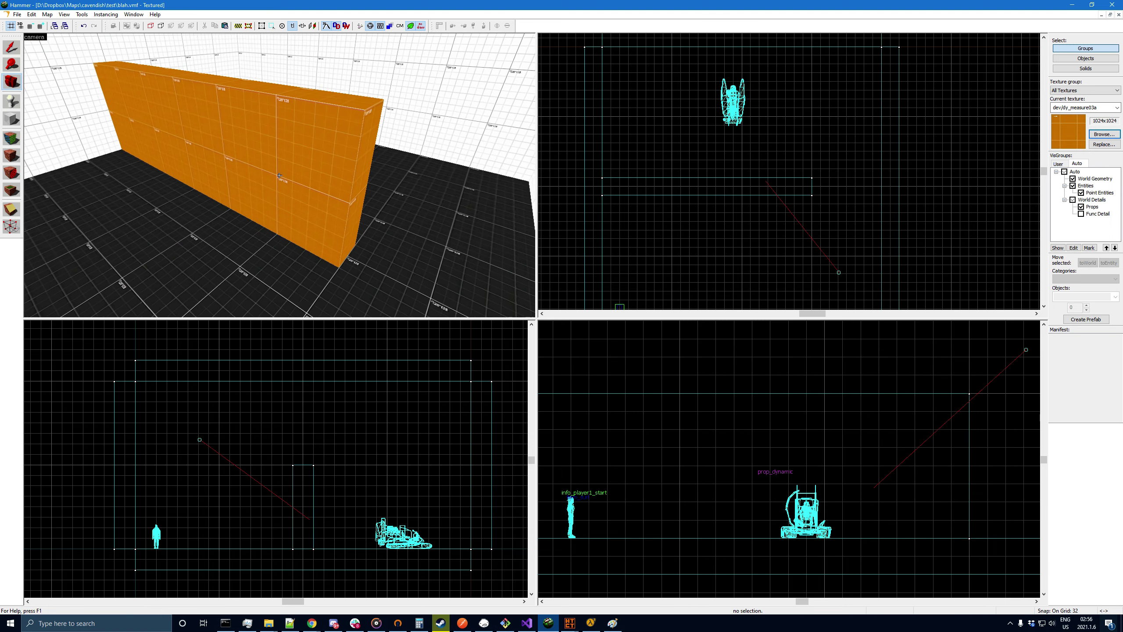
- Clip both corners off the orange wall's open end diagonally, 16 units each way, using a 16-unit grid
left_click(15, 50)
left_click(317, 187)
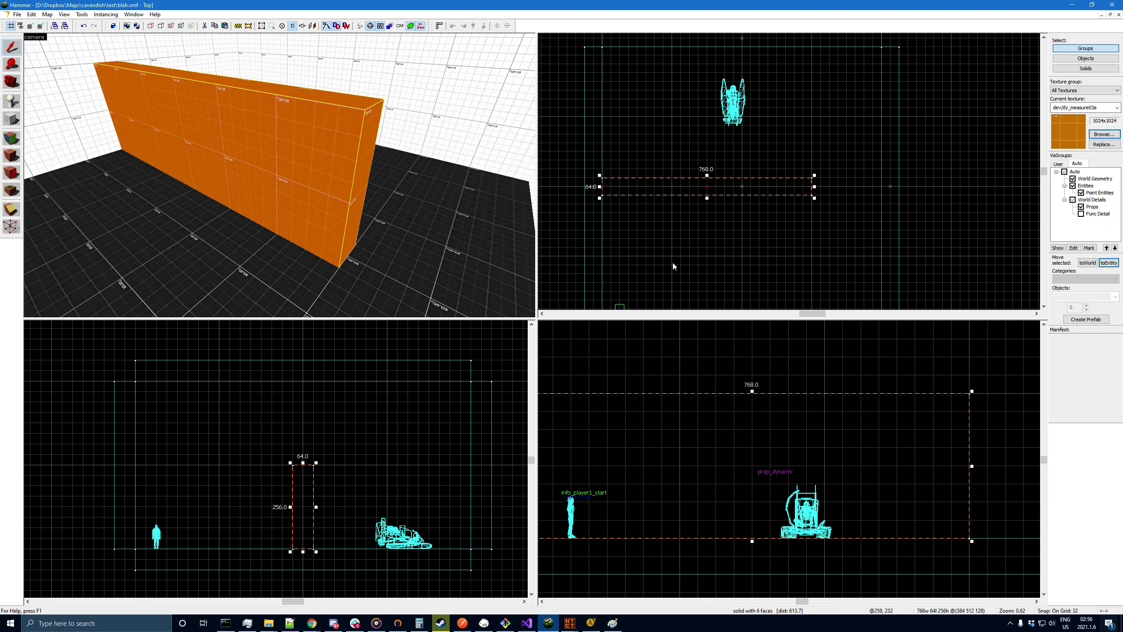
left_click(14, 231)
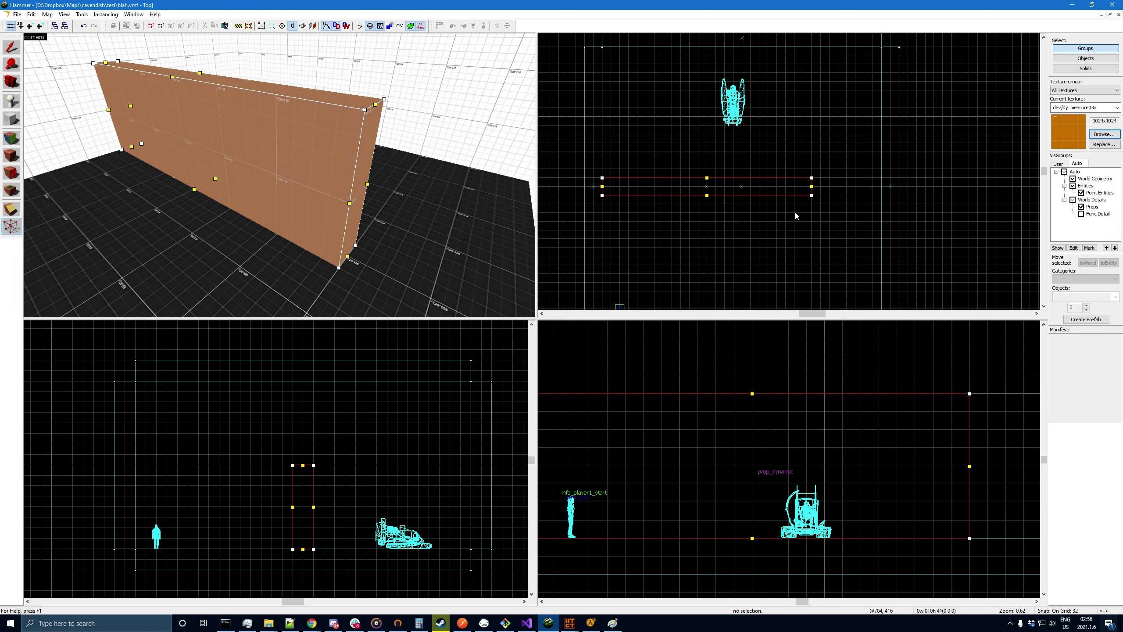
scroll(808, 175, "up", 5)
left_click(30, 25)
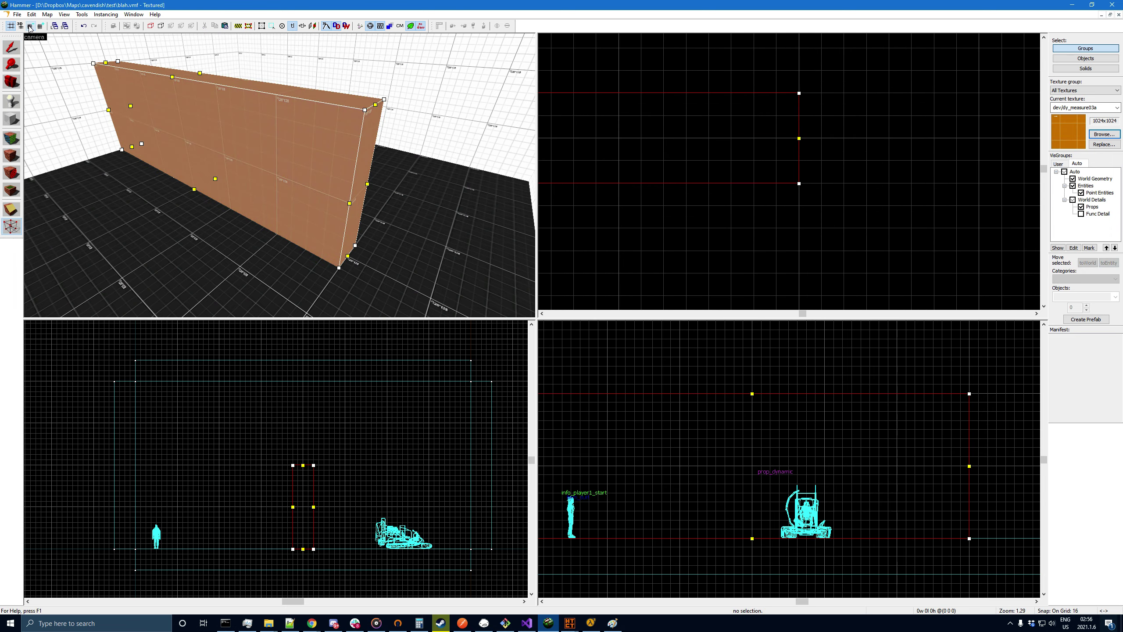
left_click(11, 209)
scroll(848, 181, "up", 2)
left_click_drag(763, 156, 753, 177)
key("Return")
left_click_drag(775, 83, 807, 113)
key("Return")
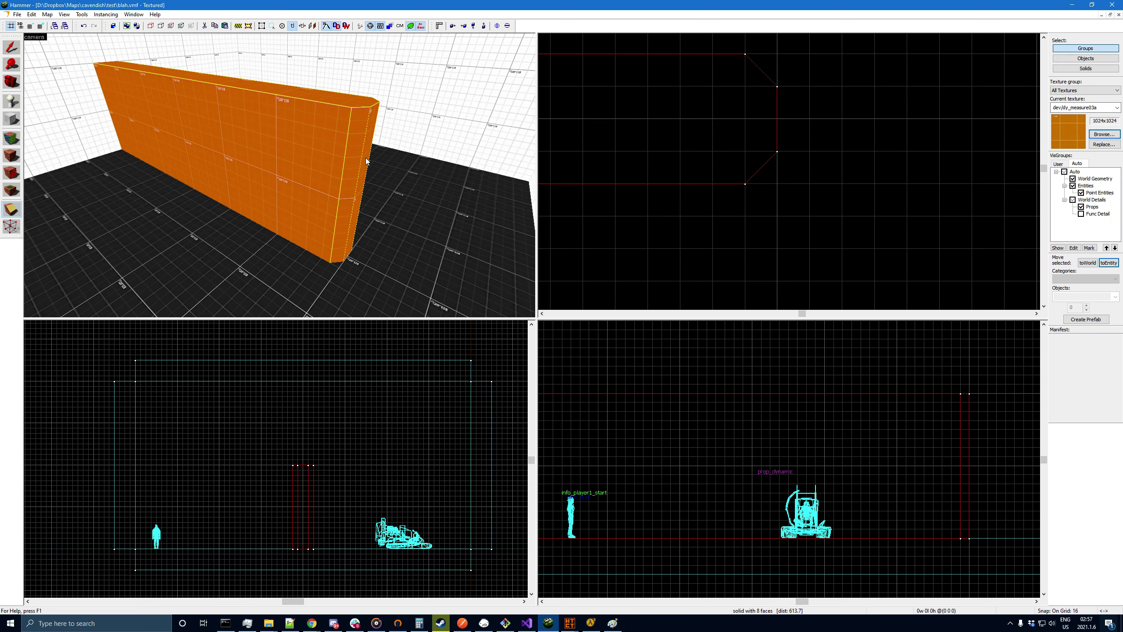
- Create a 16 by 16 unit block, 256 units high, against the wall's long side near its open end
scroll(851, 206, "down", 2)
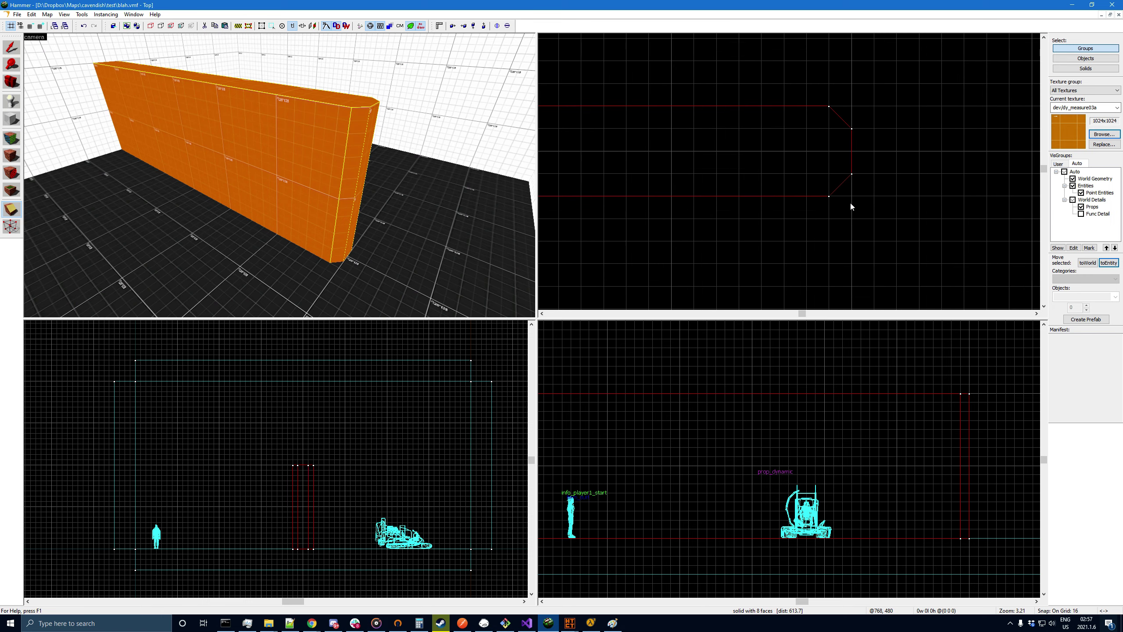
left_click(7, 120)
scroll(822, 206, "up", 1)
left_click_drag(748, 192, 778, 218)
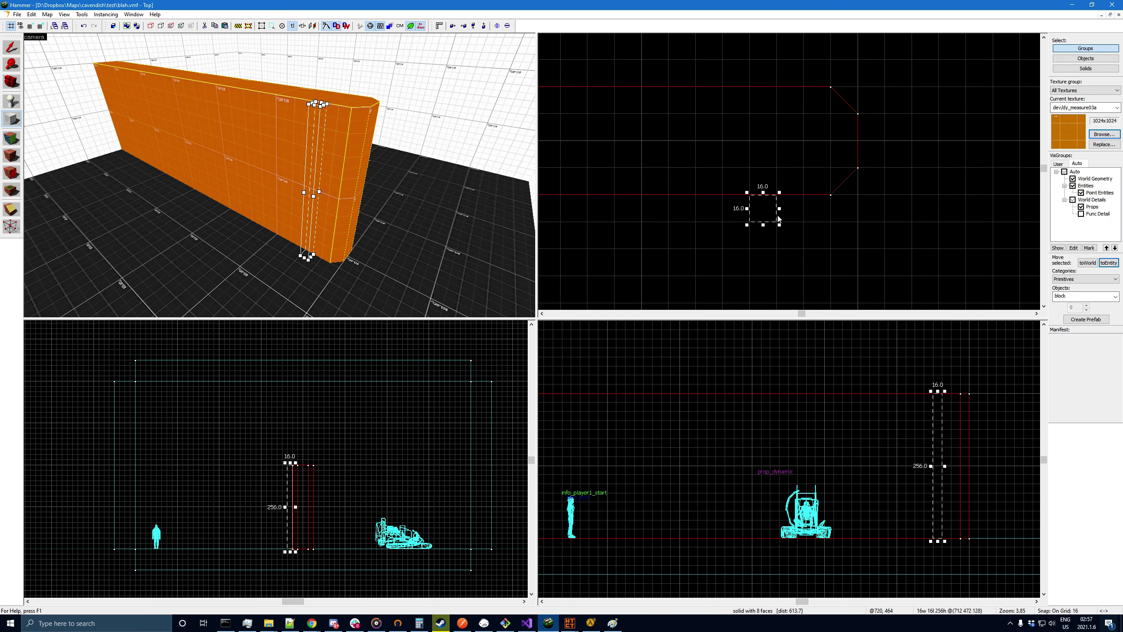
key("Return")
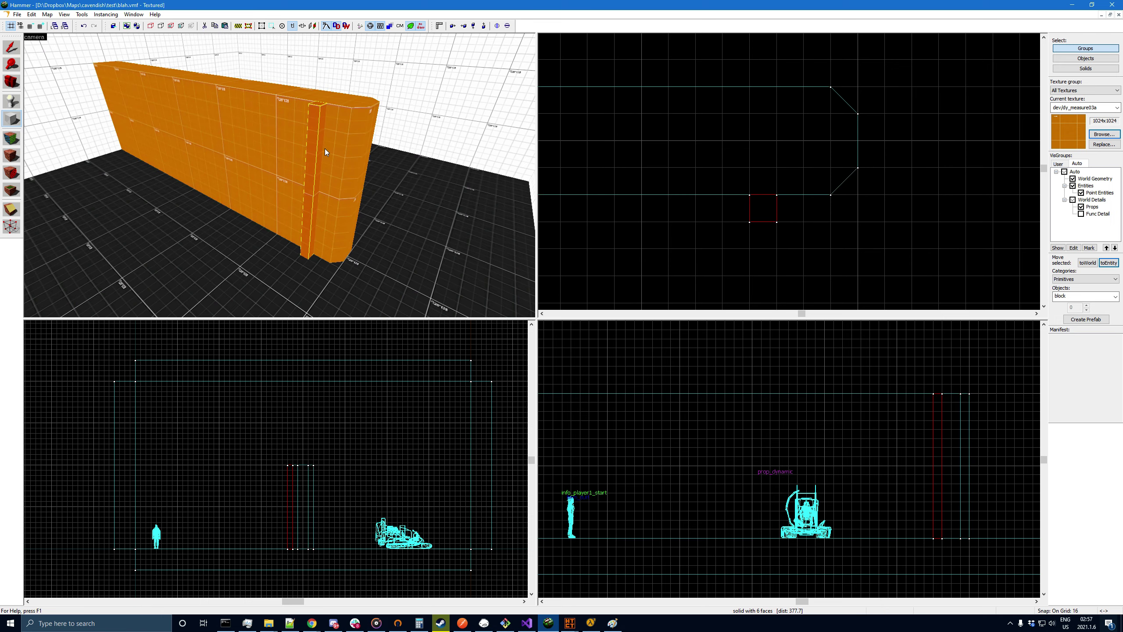
- Shift the small pillar farther from the wall's open end and copy it twice along the wall at 128-unit spacing
left_click(16, 56)
scroll(918, 235, "down", 1)
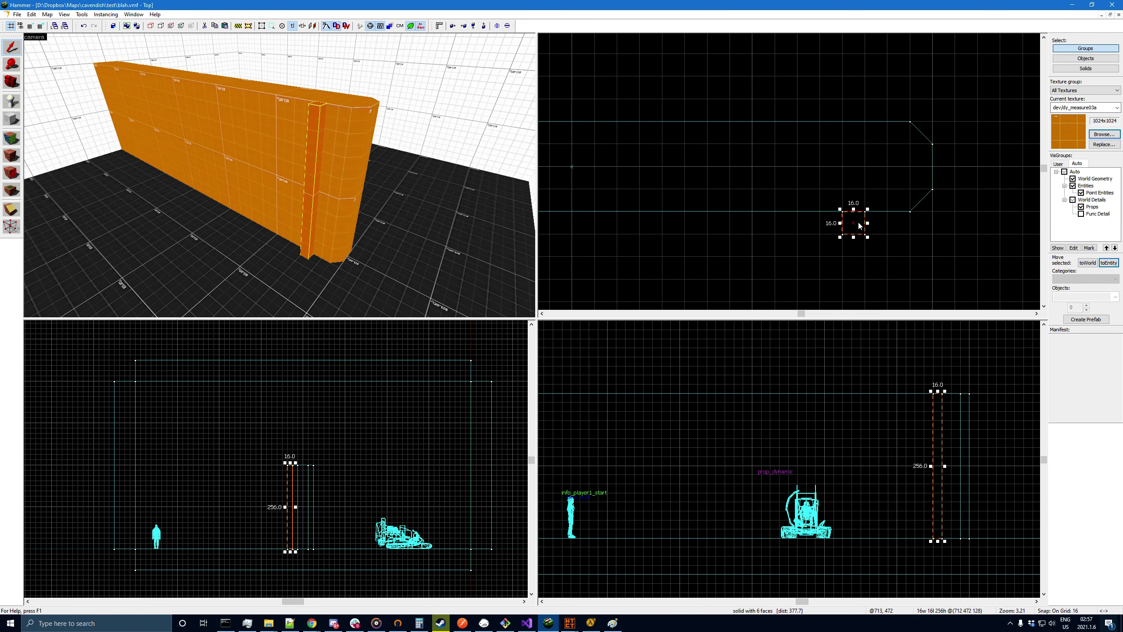
left_click_drag(858, 226, 763, 223)
middle_click_drag(882, 221, 1004, 215)
scroll(1003, 215, "down", 2)
left_click_drag(916, 216, 654, 219)
- Apply the dev/dev_hazzardstripe01a texture to all three pillars, filtering the textures by "dev"
left_click(221, 146)
left_click(271, 153, "ctrl")
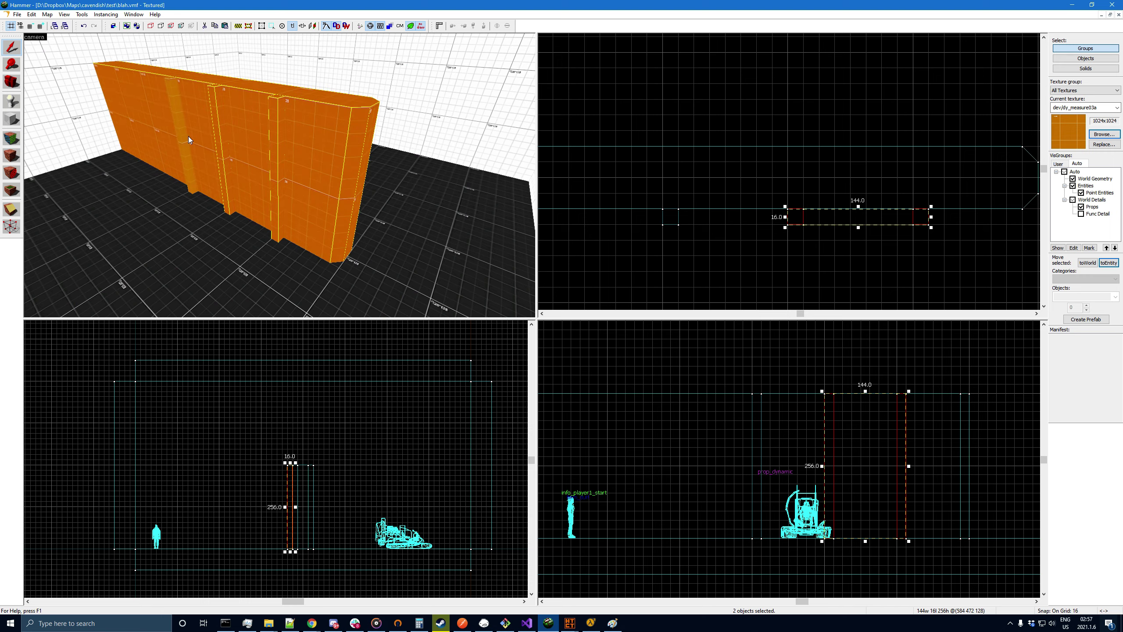
left_click(185, 123)
left_click(221, 128, "ctrl")
left_click(276, 137, "ctrl")
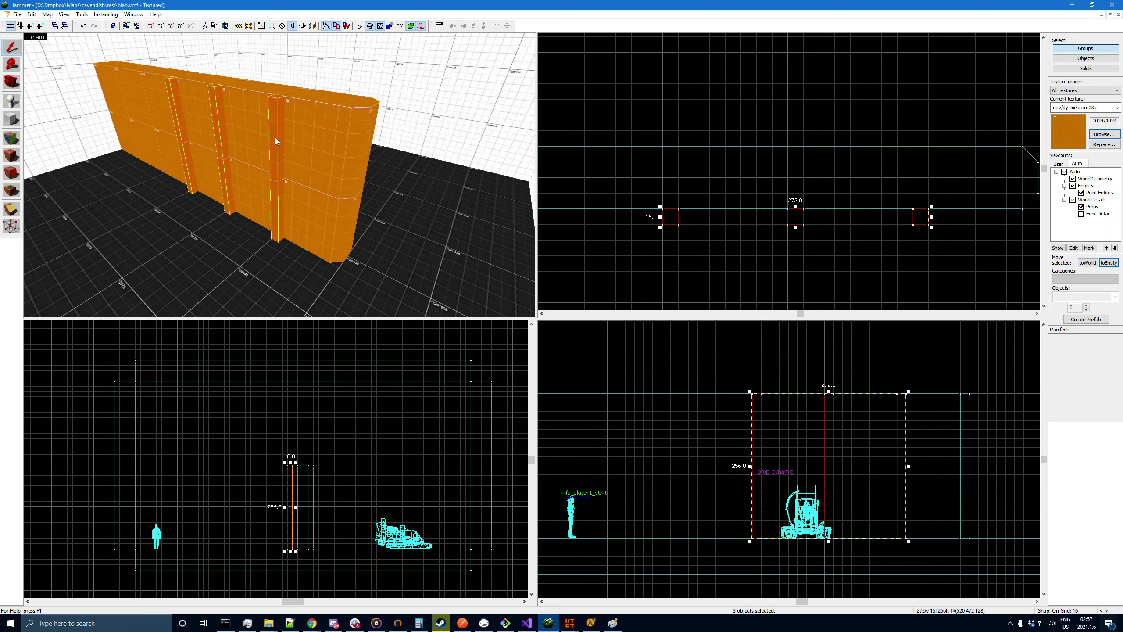
left_click(1104, 133)
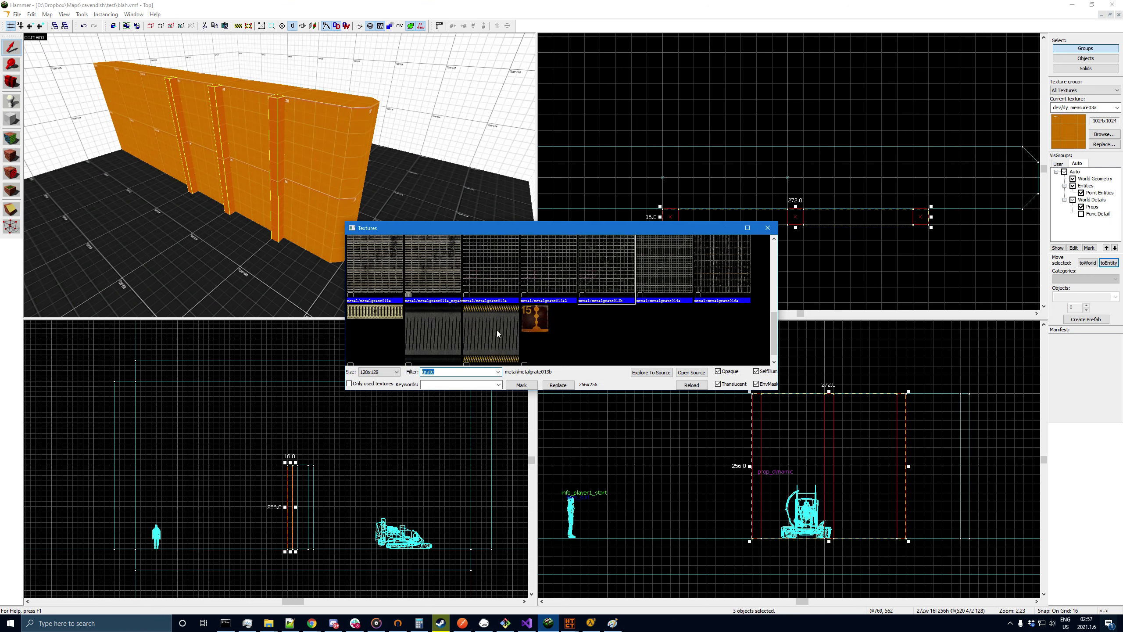
type("dev")
left_click(506, 352)
scroll(507, 348, "down", 4)
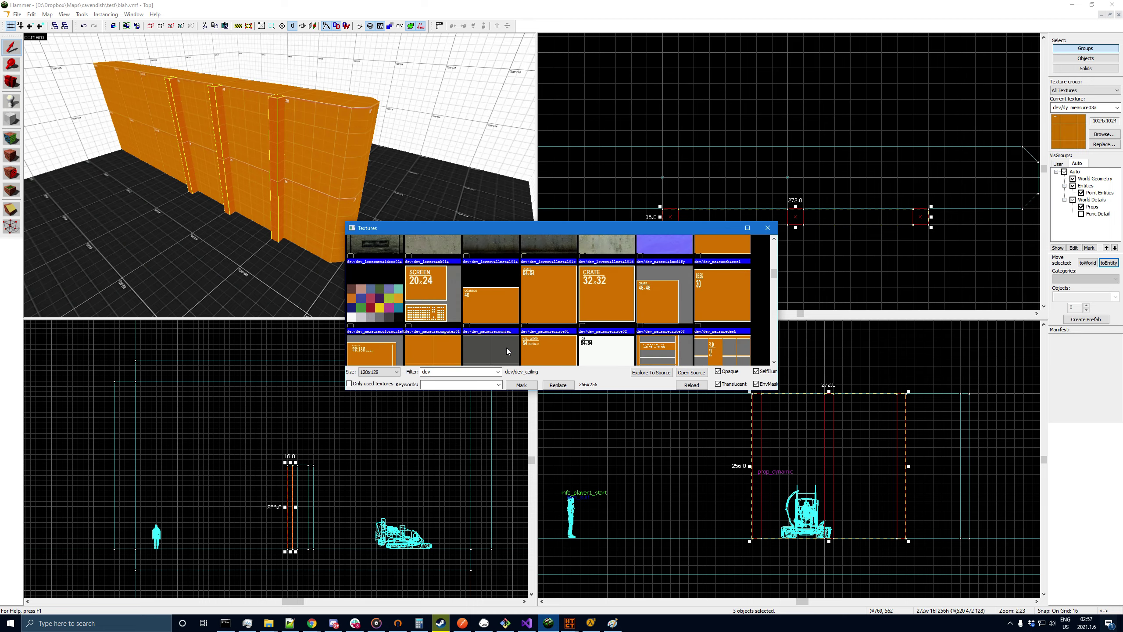
scroll(506, 348, "up", 1)
double_click(418, 254)
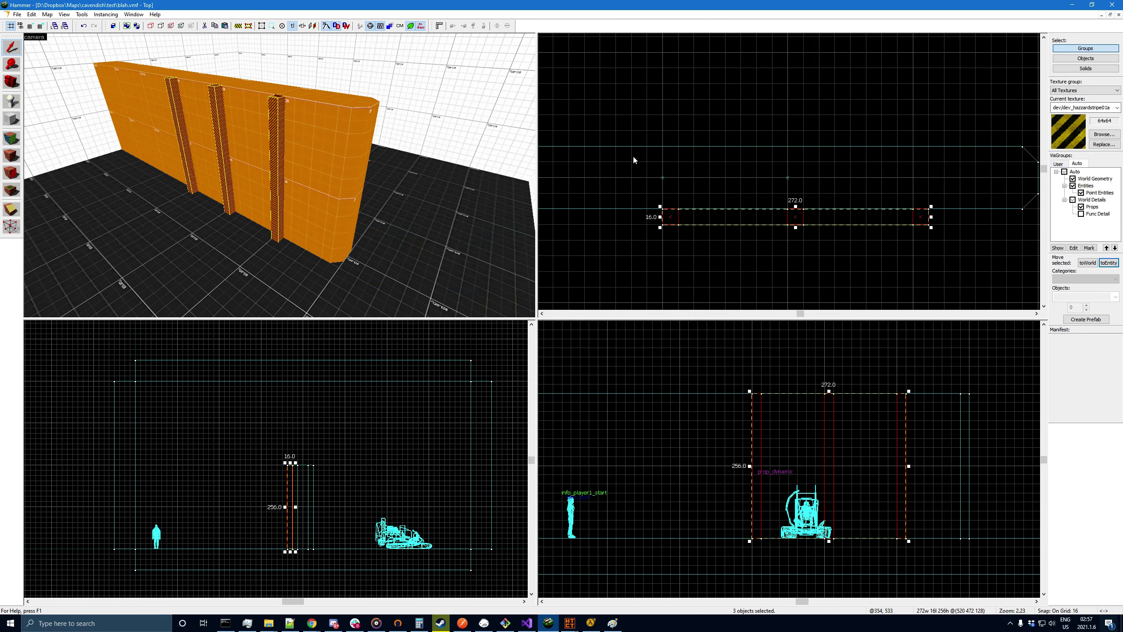
- Add two more copies of the striped pillar along the wall at 128-unit spacing, making five in total
key("Escape")
scroll(826, 162, "down", 8)
scroll(726, 176, "up", 6)
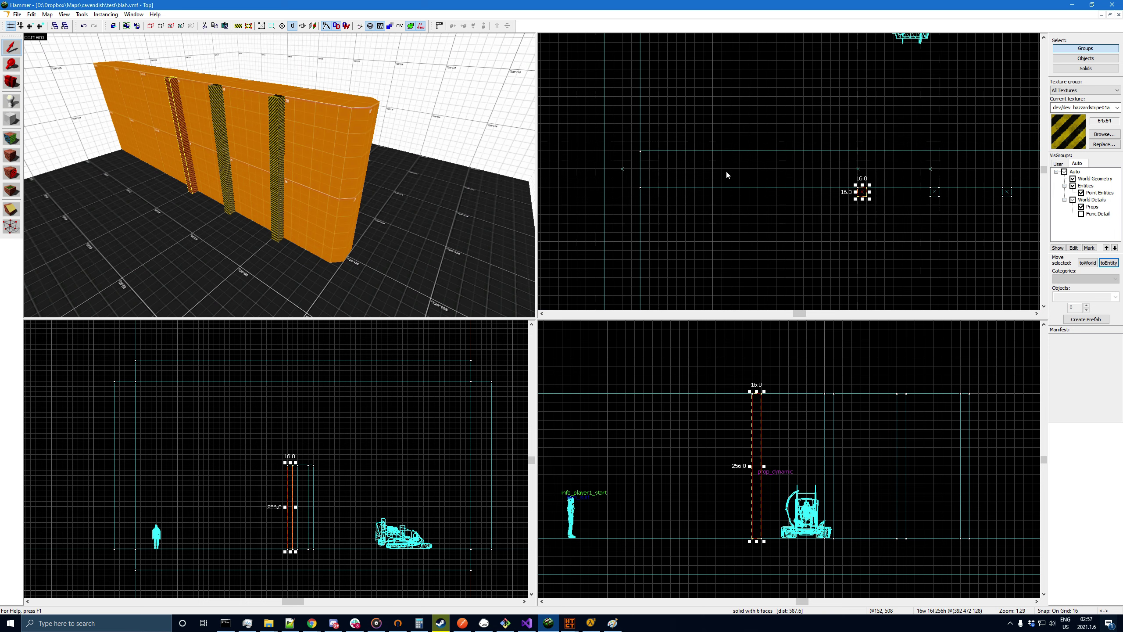
left_click_drag(891, 198, 804, 197)
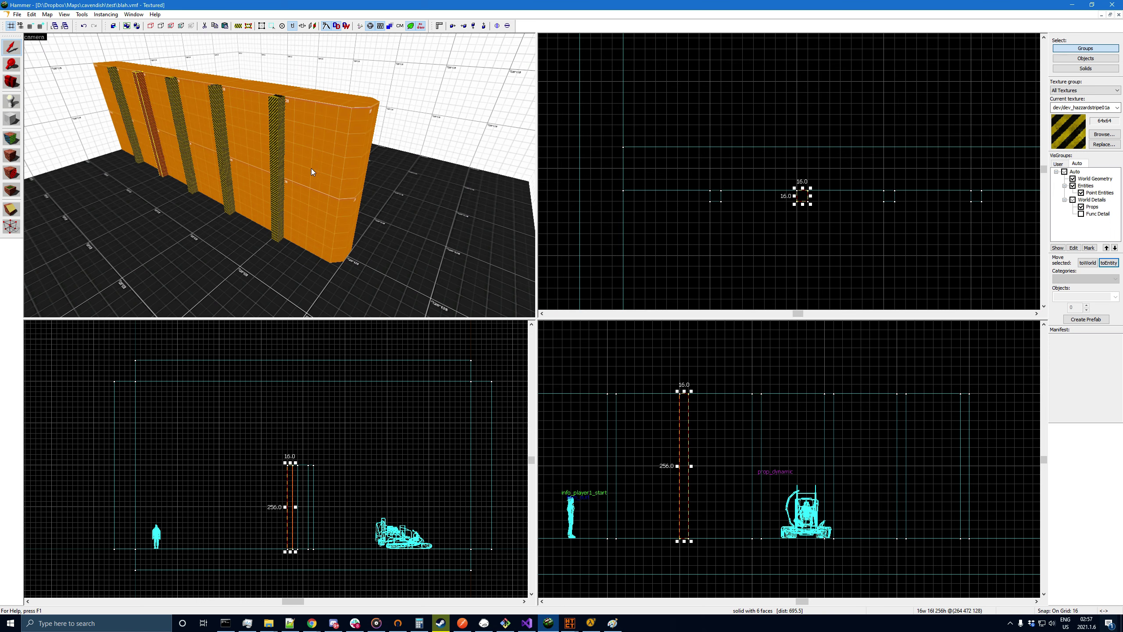
left_click(341, 195)
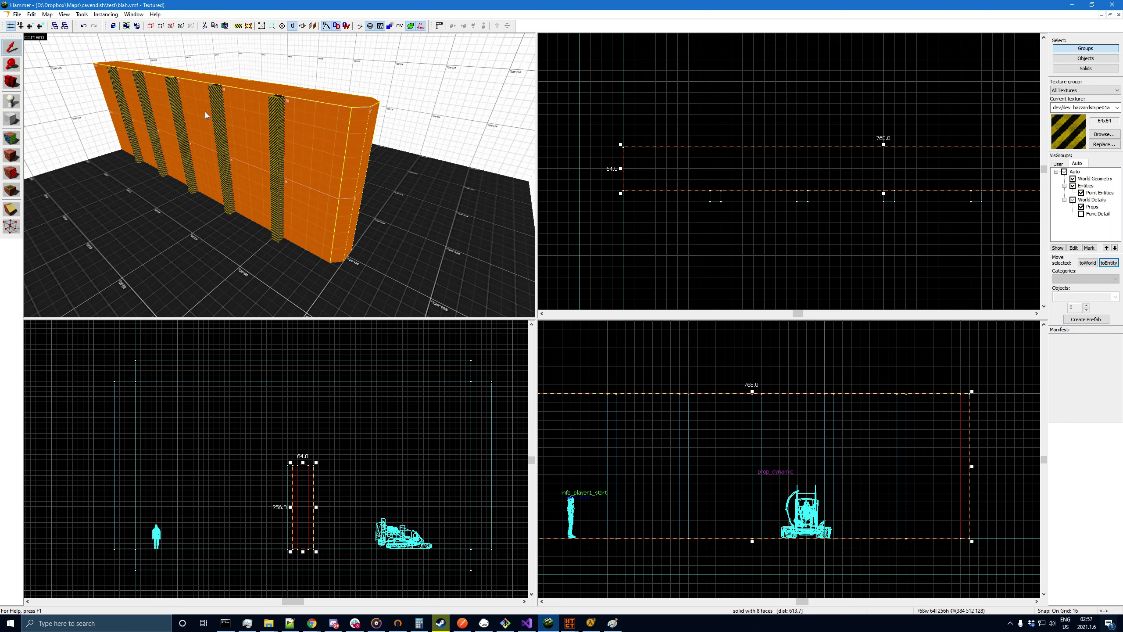
- Copy the row of five striped pillars to the opposite long side of the wall
left_click(118, 106)
left_click(148, 102, "ctrl")
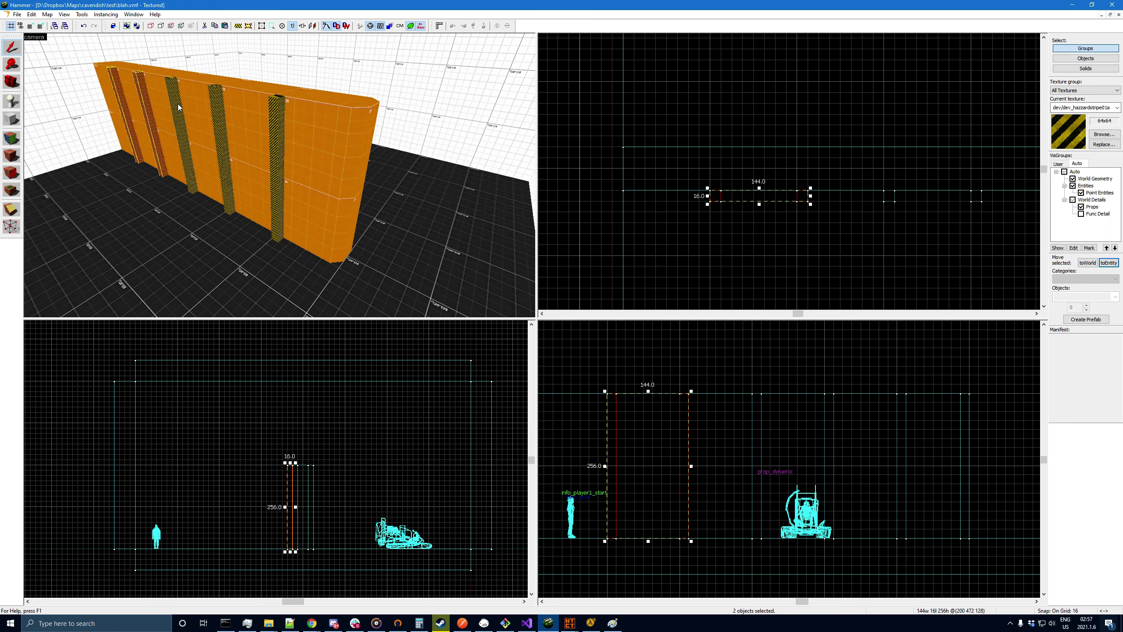
left_click(177, 103, "ctrl")
left_click(221, 111, "ctrl")
left_click(276, 129, "ctrl")
key("Escape")
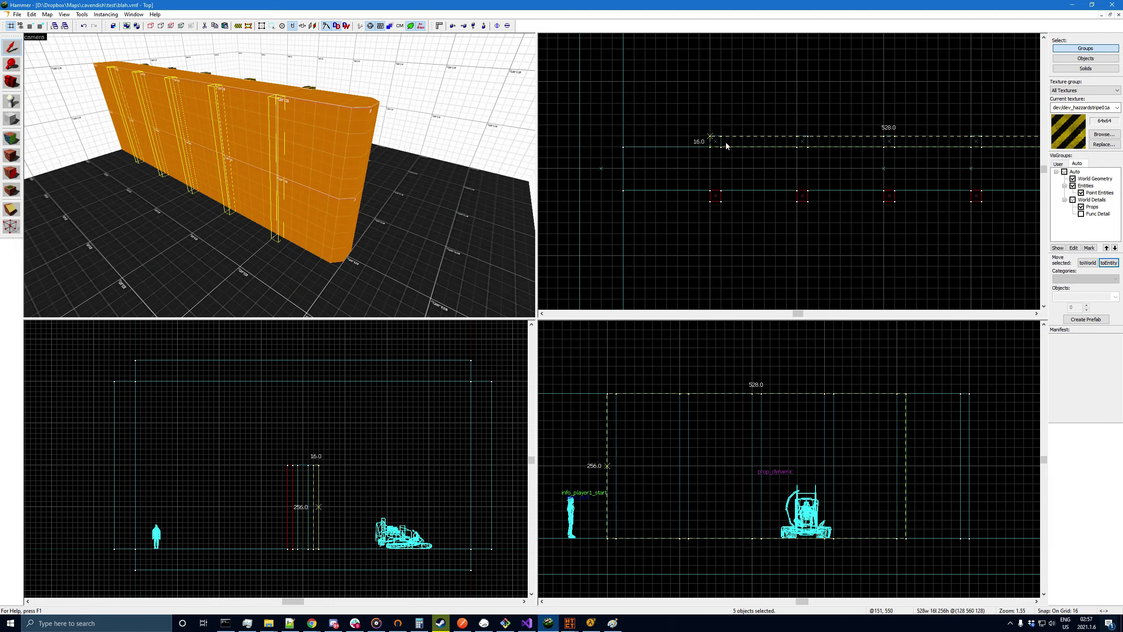
- Tie the five striped pillars of the original row together as one func_detail entity
key("w")
key("d")
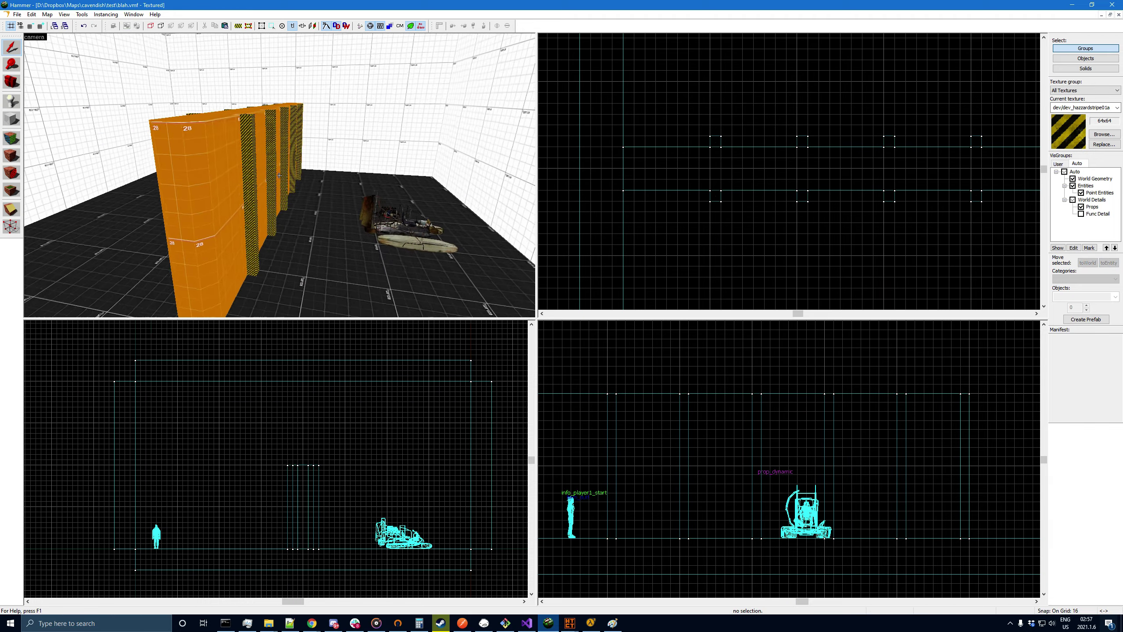
key("a")
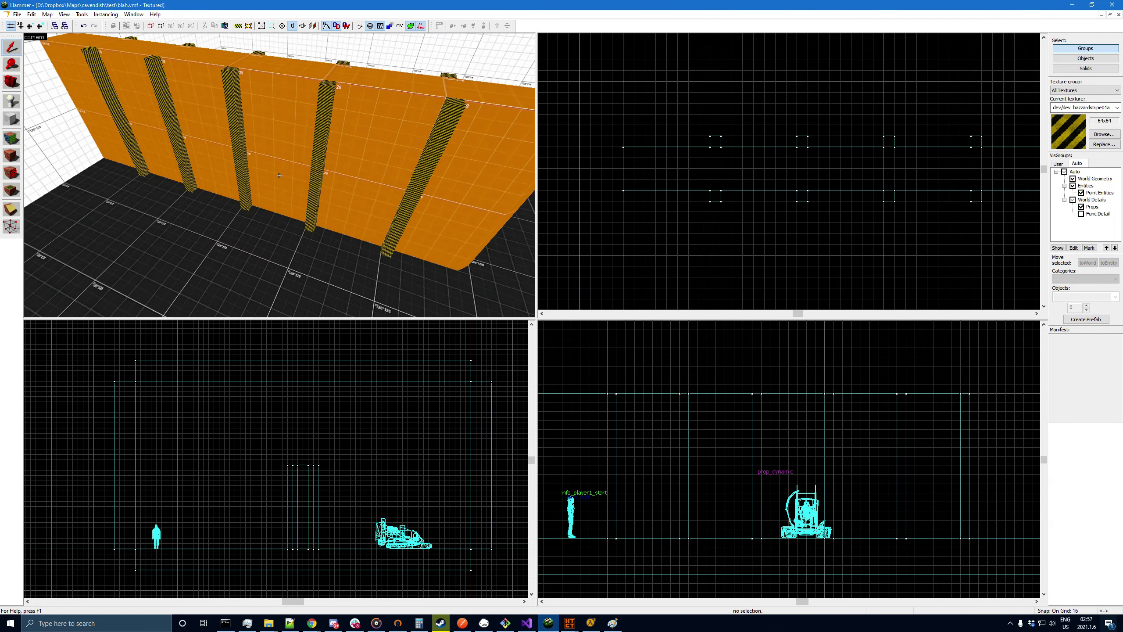
key("s")
key("z")
left_click(147, 119)
left_click(182, 114, "ctrl")
left_click(245, 121, "ctrl")
left_click(324, 142, "ctrl")
left_click(407, 153, "ctrl")
key("z")
key("w")
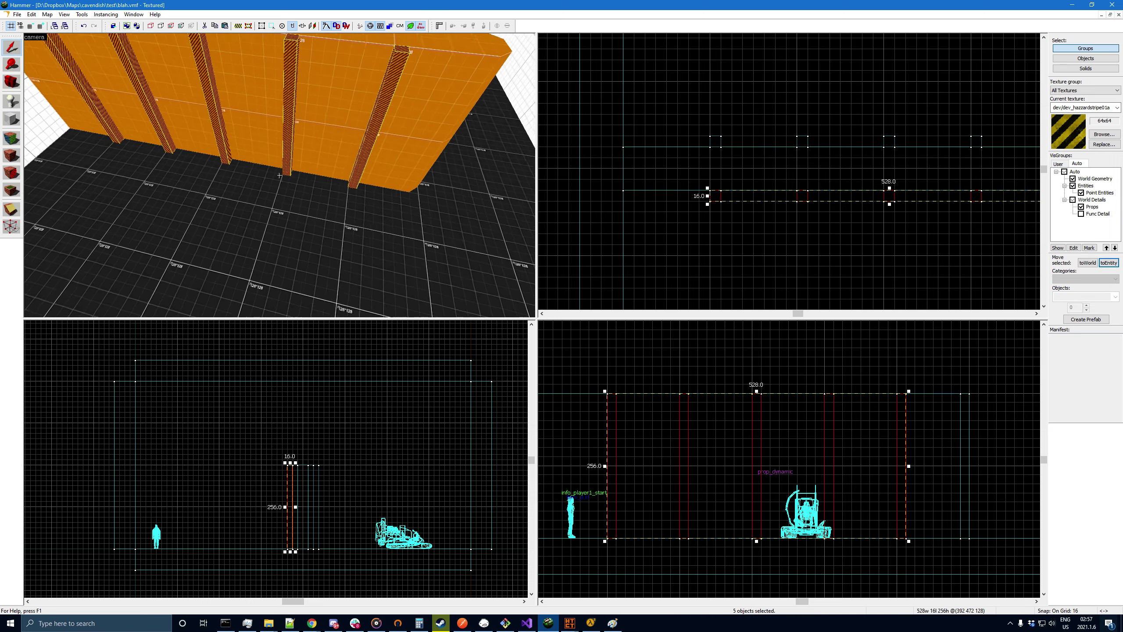
key("w")
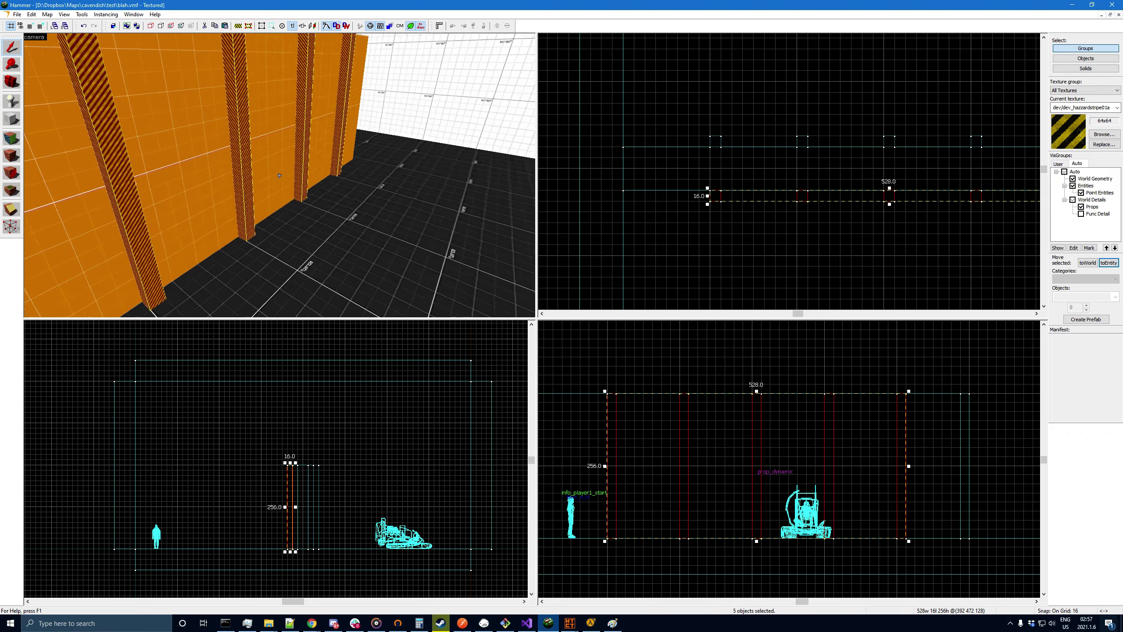
key("s")
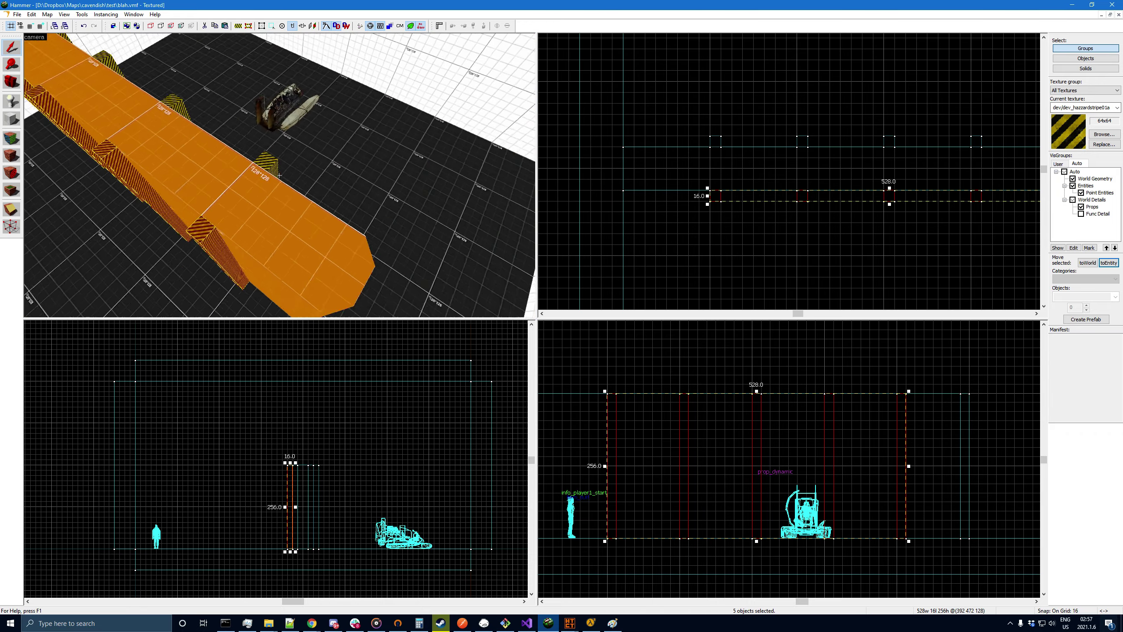
key("s")
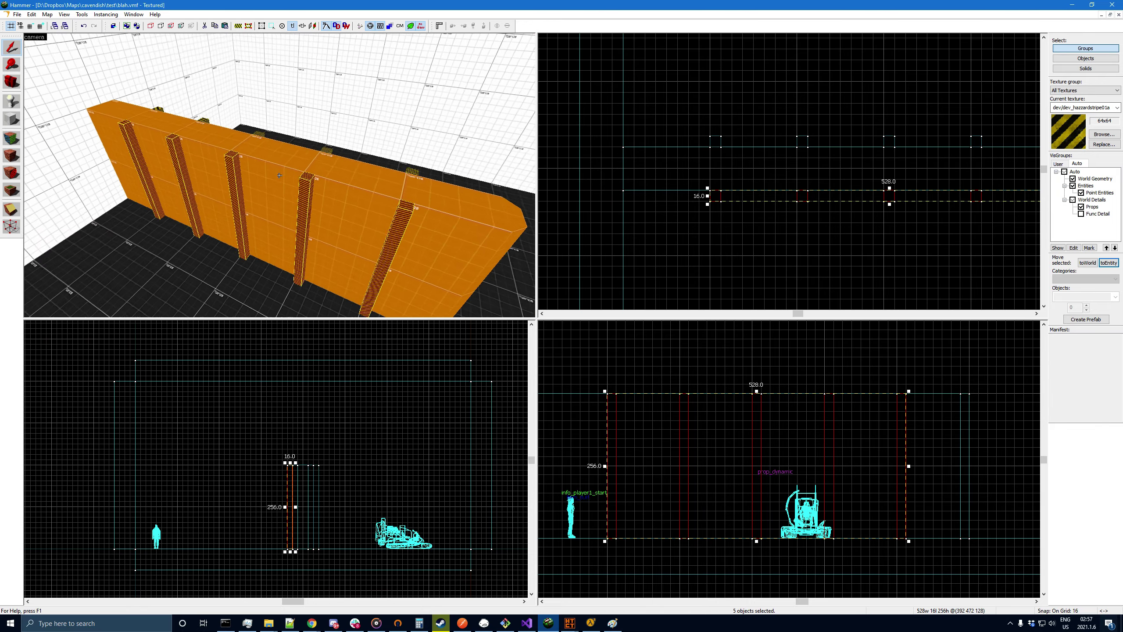
key("z")
key("ctrl+t")
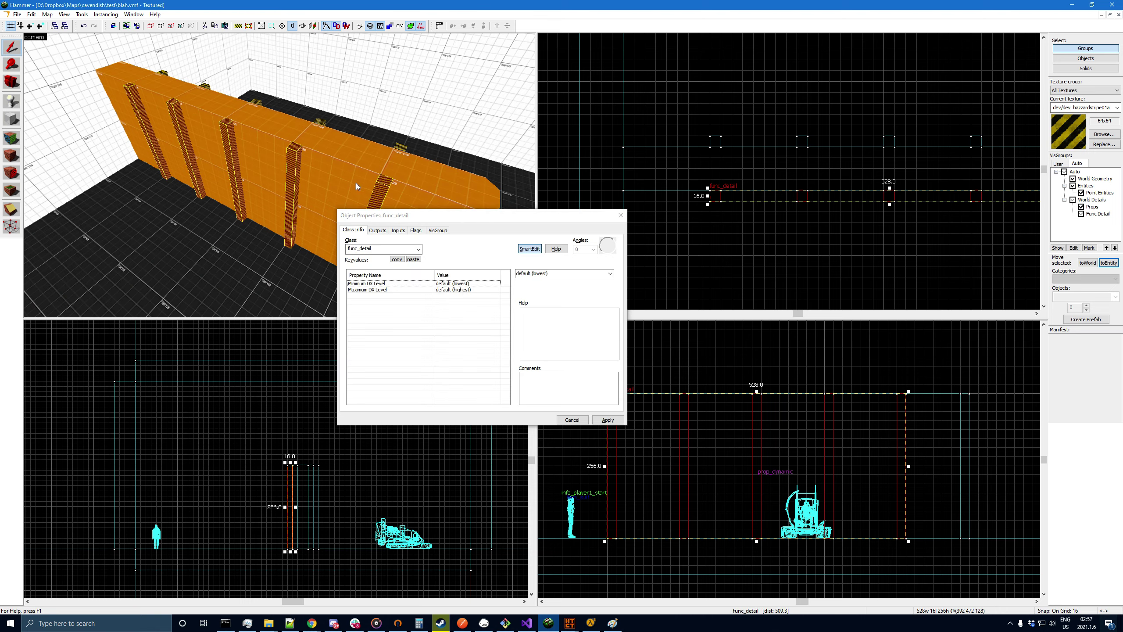
- Tie the five copied pillars on the wall's opposite side to a func_detail entity, leaving out the wall itself
key("z")
key("w")
key("z")
left_click(267, 172)
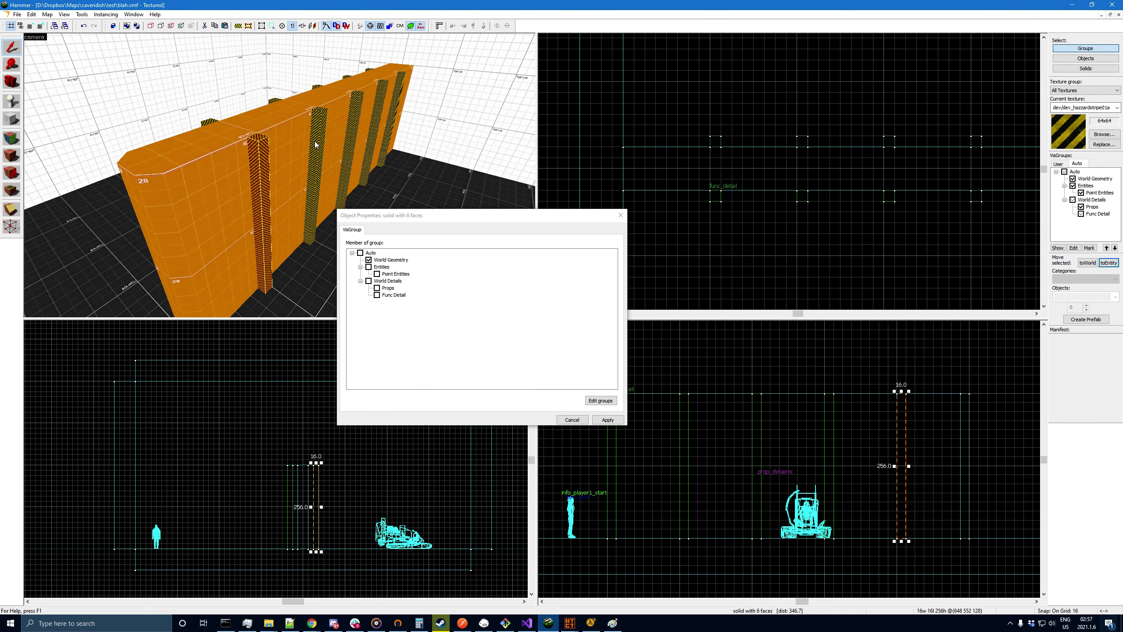
left_click(316, 144, "ctrl")
left_click(353, 128, "ctrl")
left_click(391, 108, "ctrl")
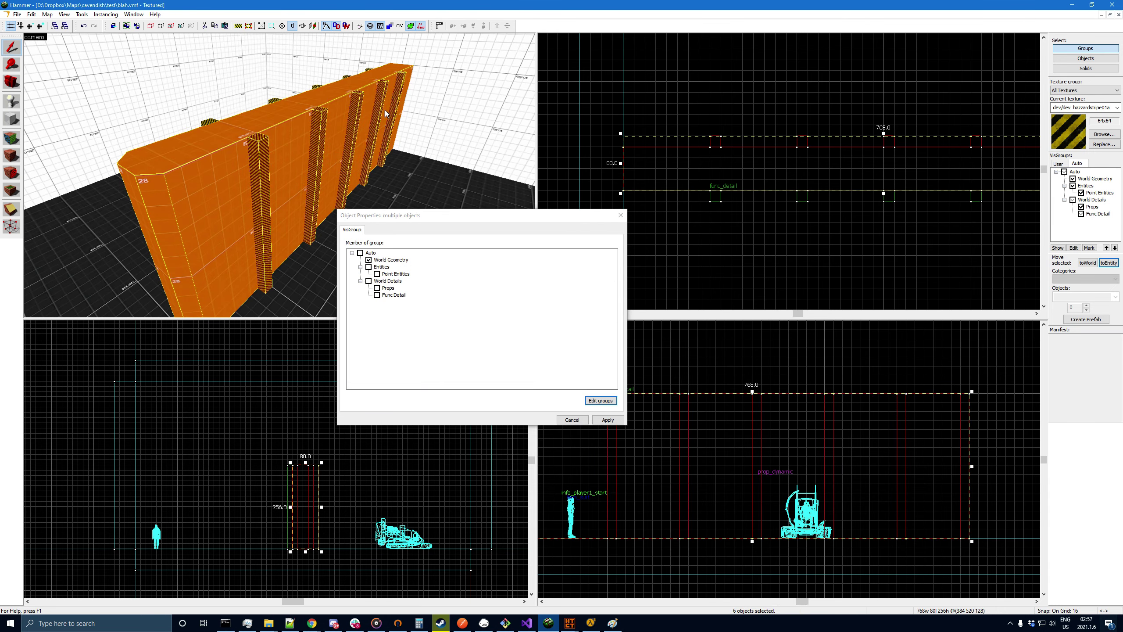
left_click(401, 114, "ctrl")
key("ctrl+t")
left_click(621, 216)
key("Escape")
- Round the wall's open end further by pulling the midpoints of both diagonal corner edges outward on a 4-unit grid
left_click(211, 202)
scroll(757, 201, "down", 2)
scroll(863, 197, "up", 6)
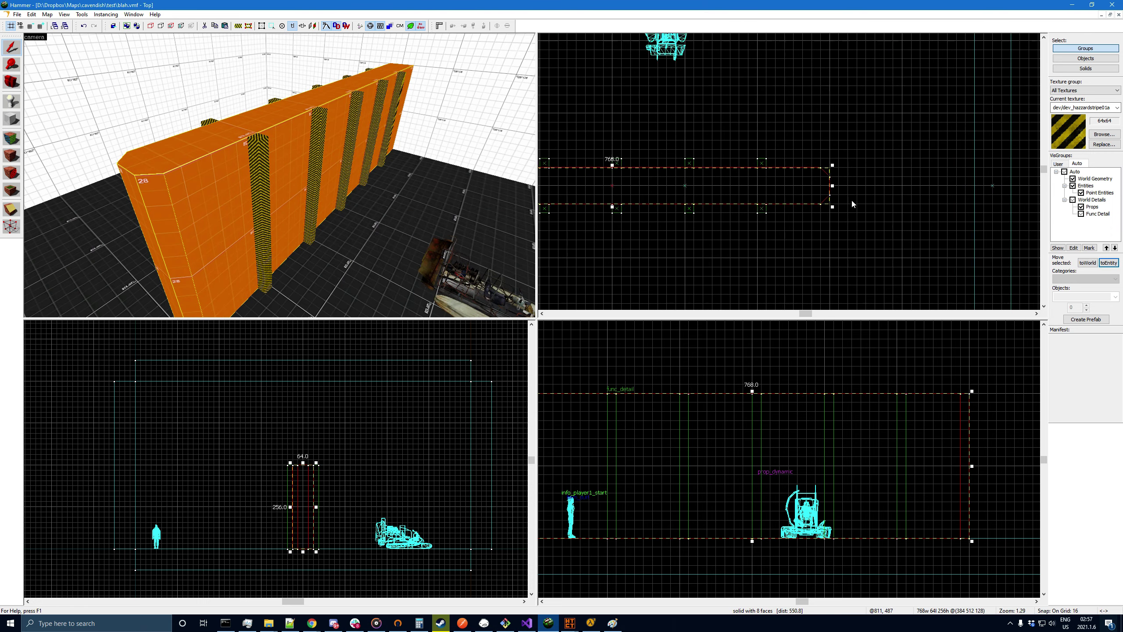
left_click(30, 26)
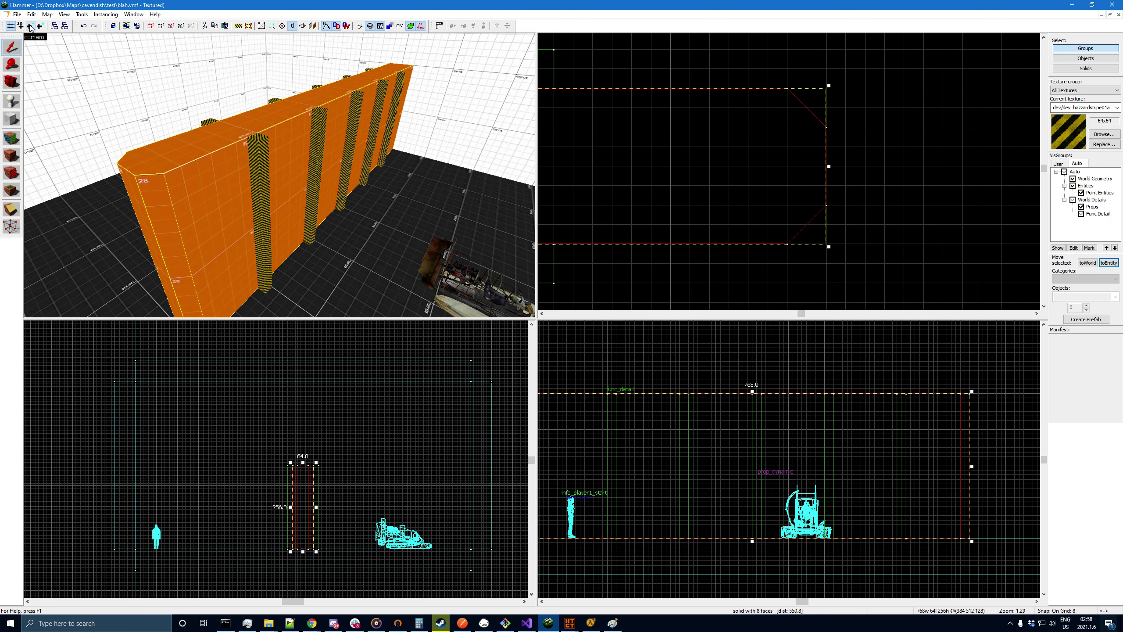
left_click(30, 28)
left_click(12, 226)
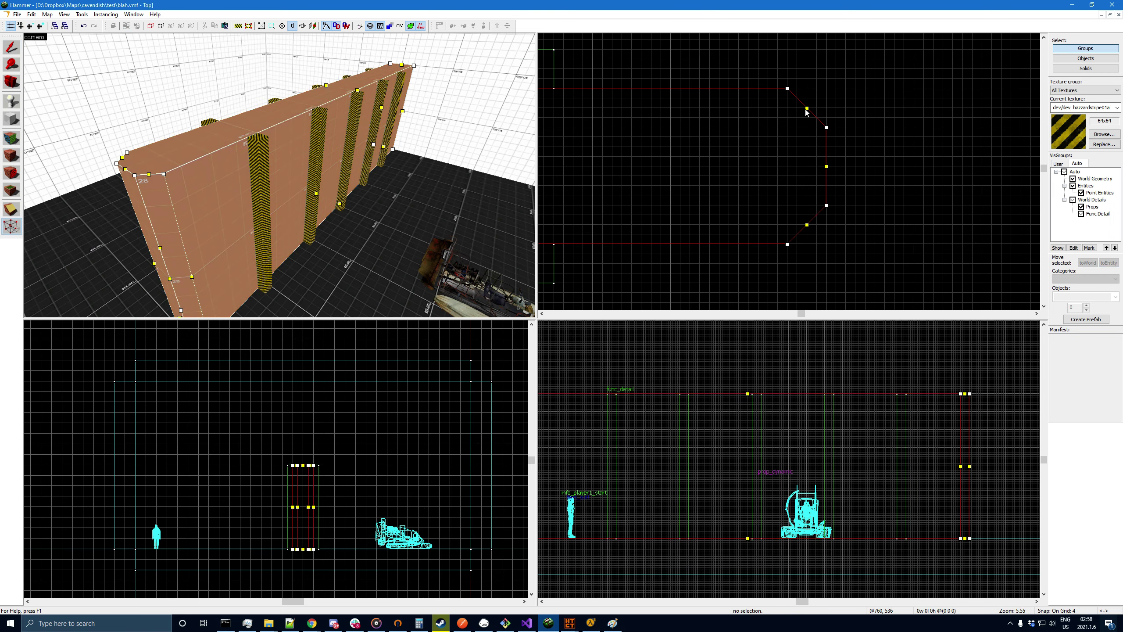
left_click_drag(807, 108, 813, 102)
left_click_drag(808, 227, 818, 236)
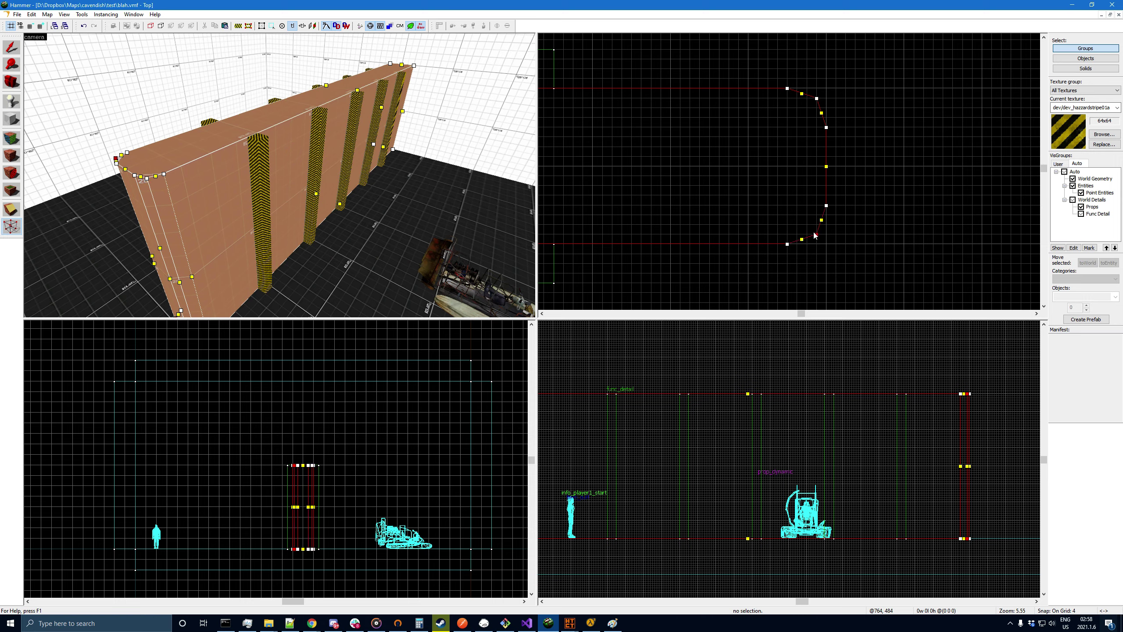
left_click(16, 51)
left_click(886, 183)
- Check the wall's rounded end from several angles and switch to the Hazard Team Compile Tool for blah.vmf
key("z")
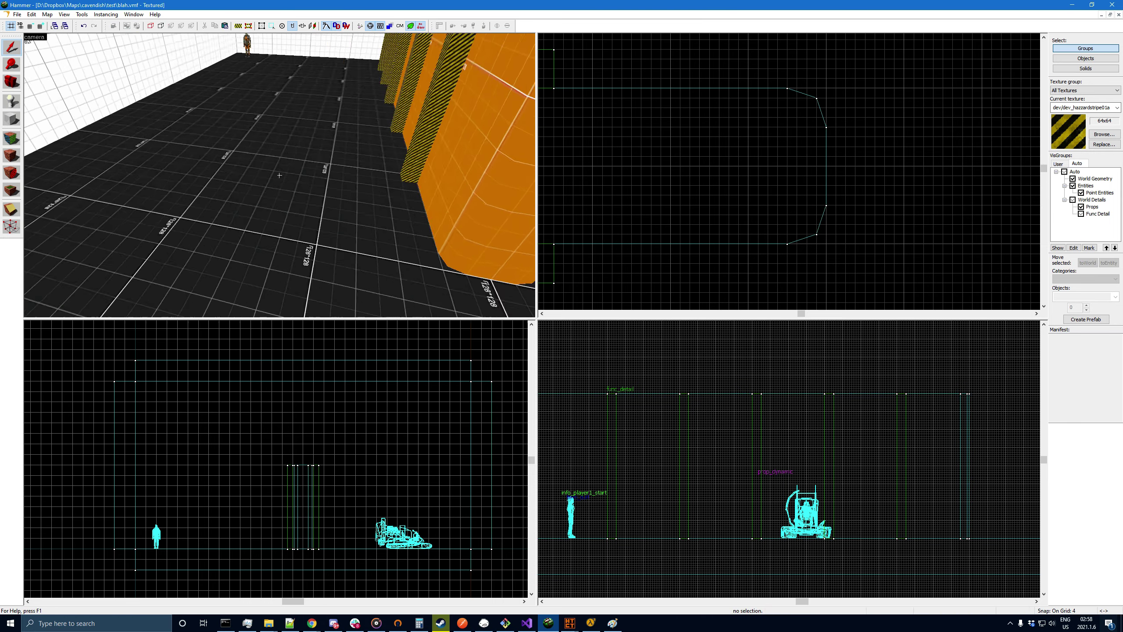
left_click(279, 175)
key("Escape")
key("z")
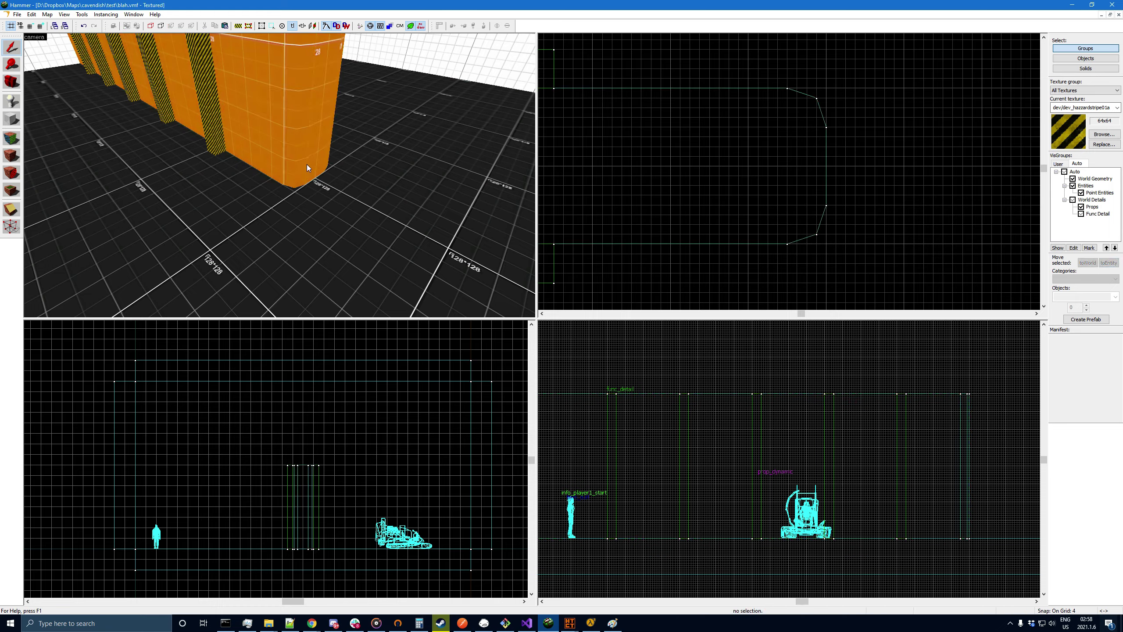
key("z")
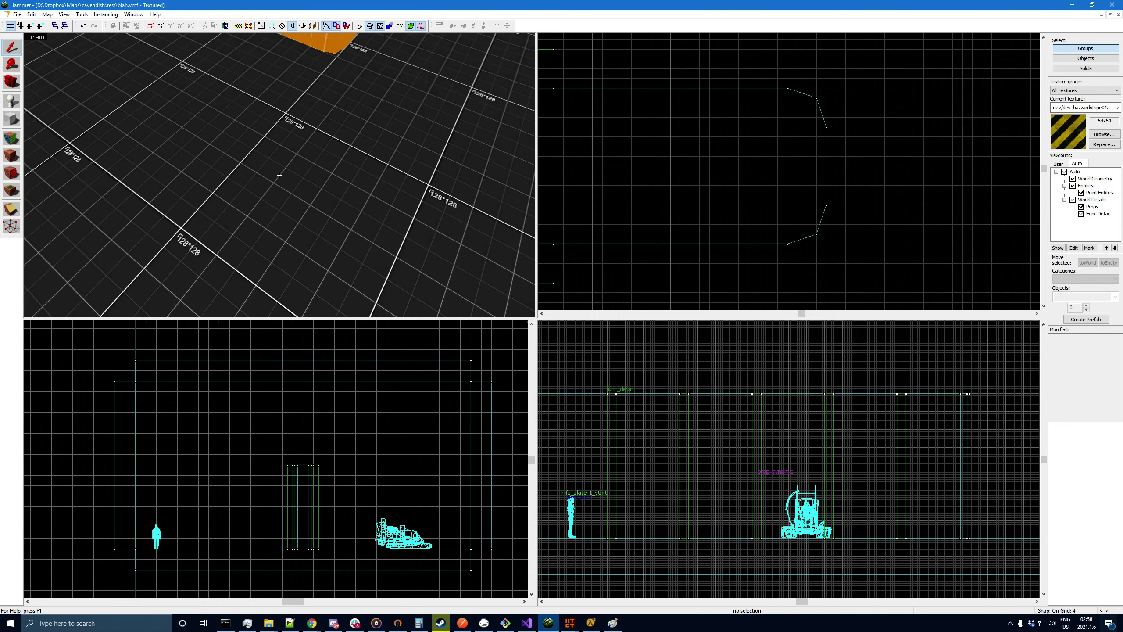
key("s")
left_click(571, 623)
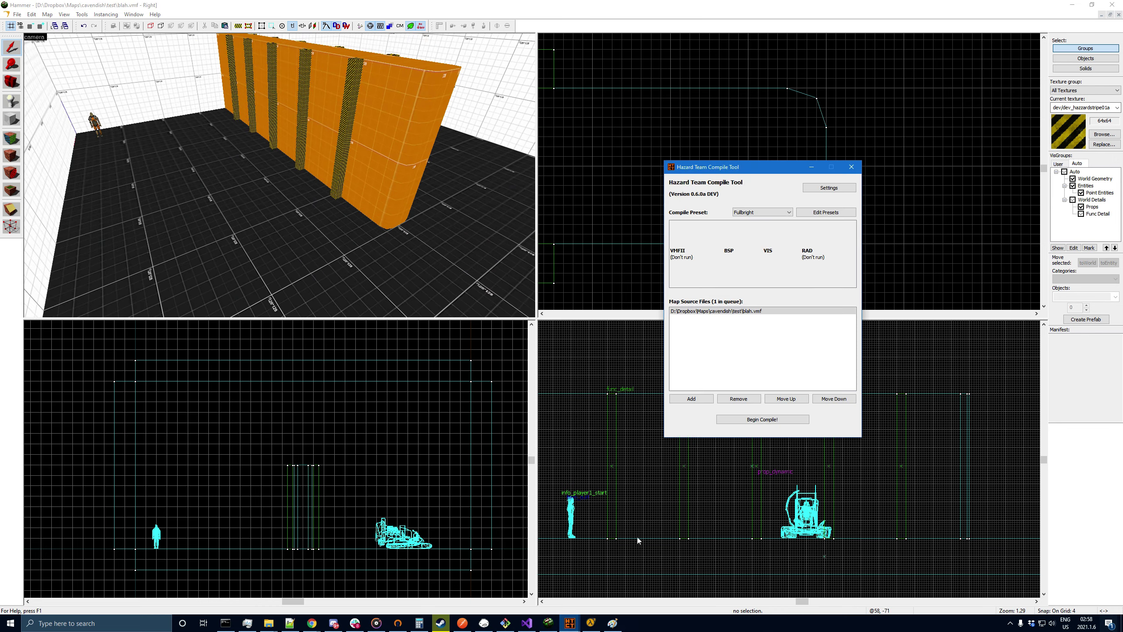
- Compile blah.vmf with the Fullbright preset and load its default portal file
left_click(763, 419)
left_click(47, 14)
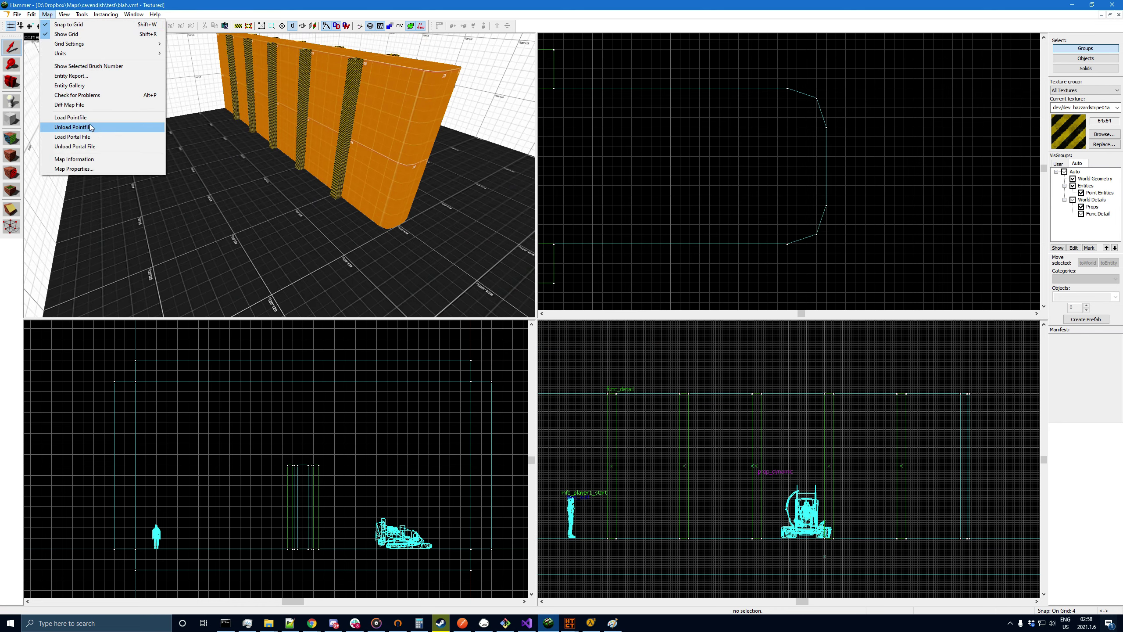
left_click(91, 137)
key("Return")
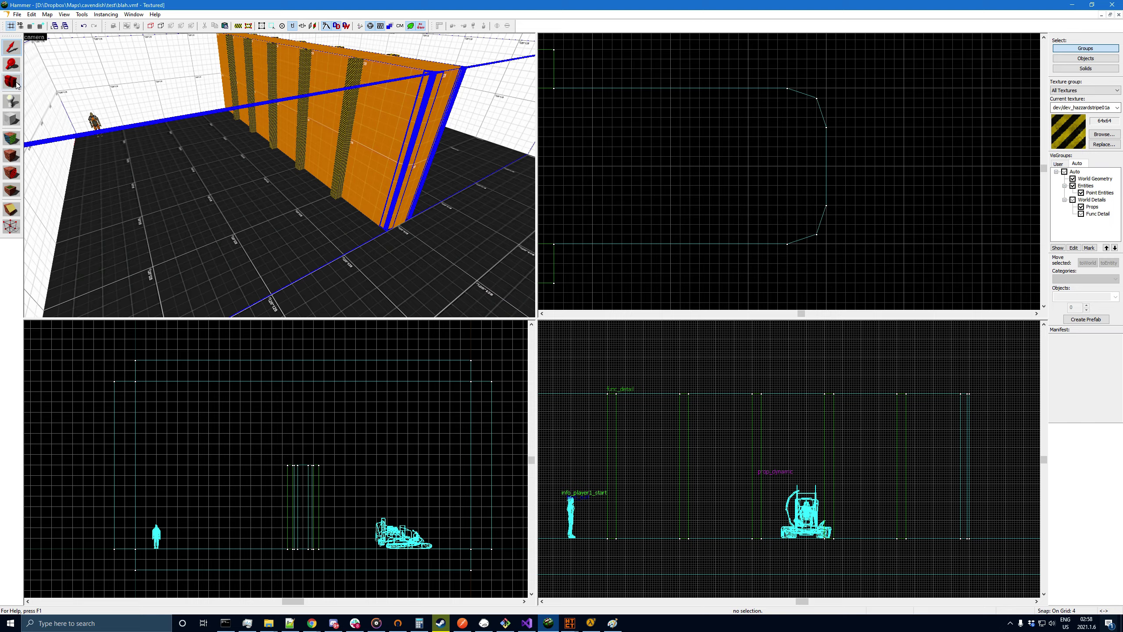
- Examine the visibility portals around the wall's rounded end from above, the front and the side
key("z")
key("w")
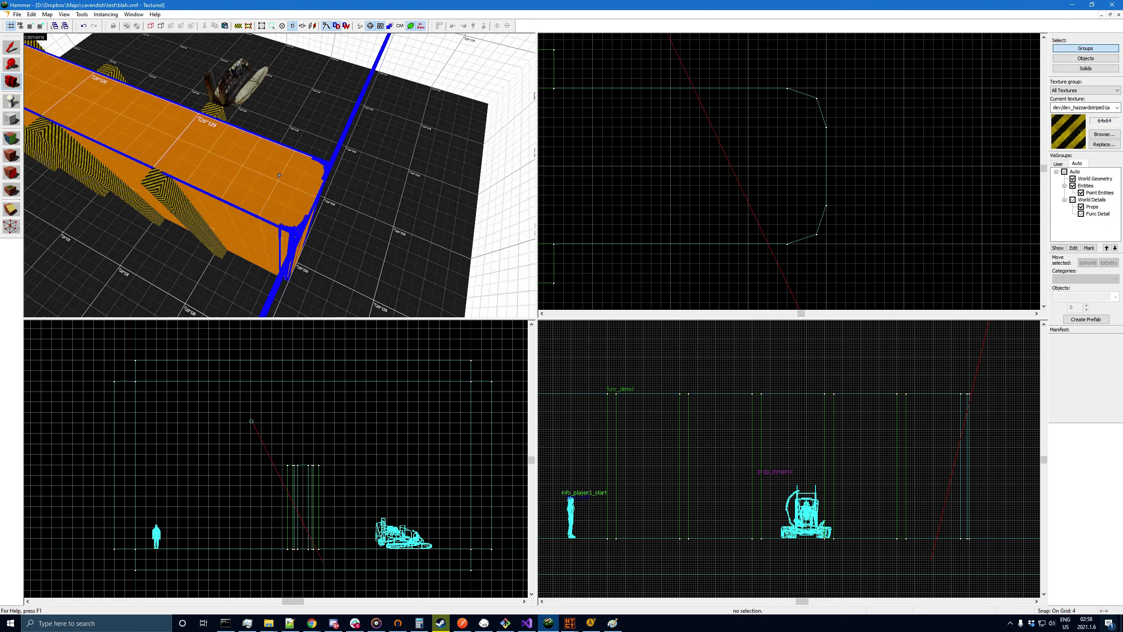
key("w")
key("z")
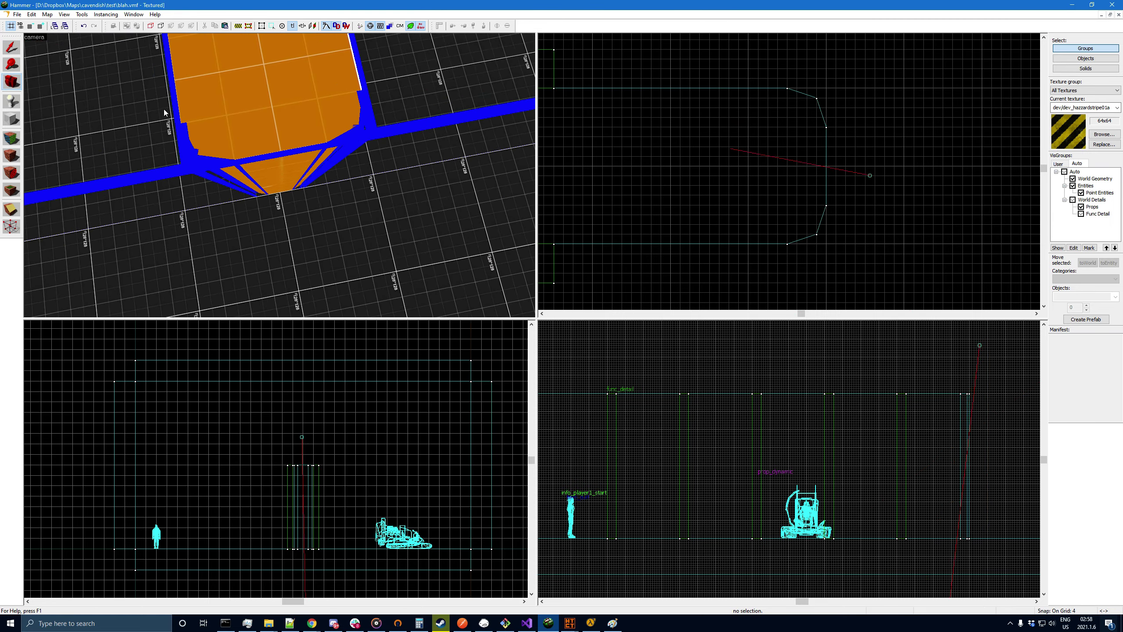
key("z")
key("s")
key("a")
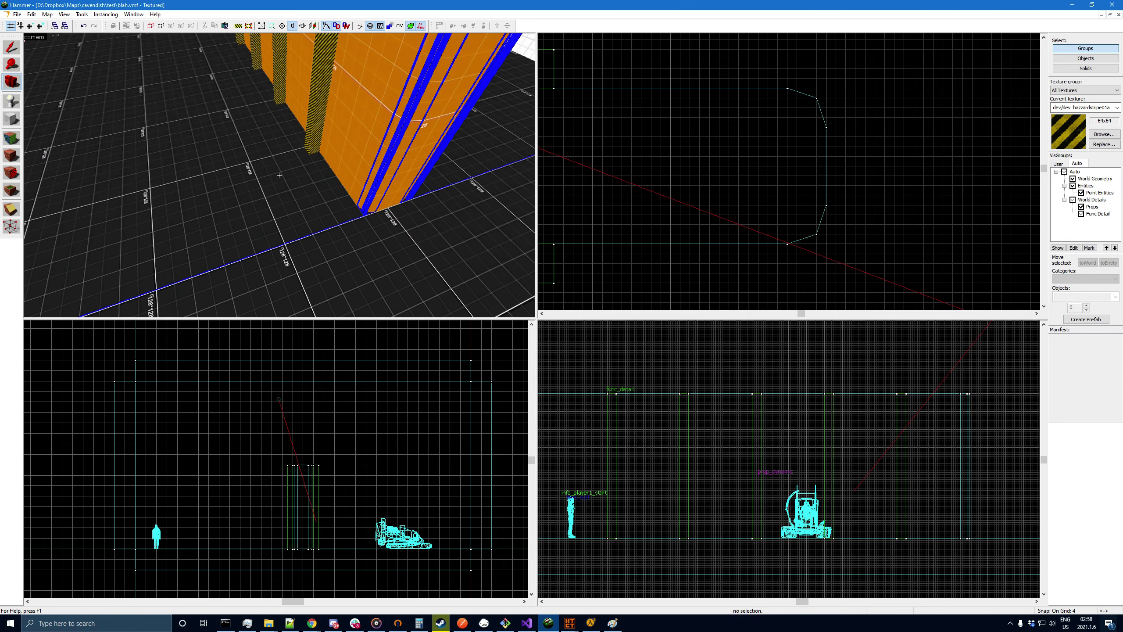
key("w")
key("s")
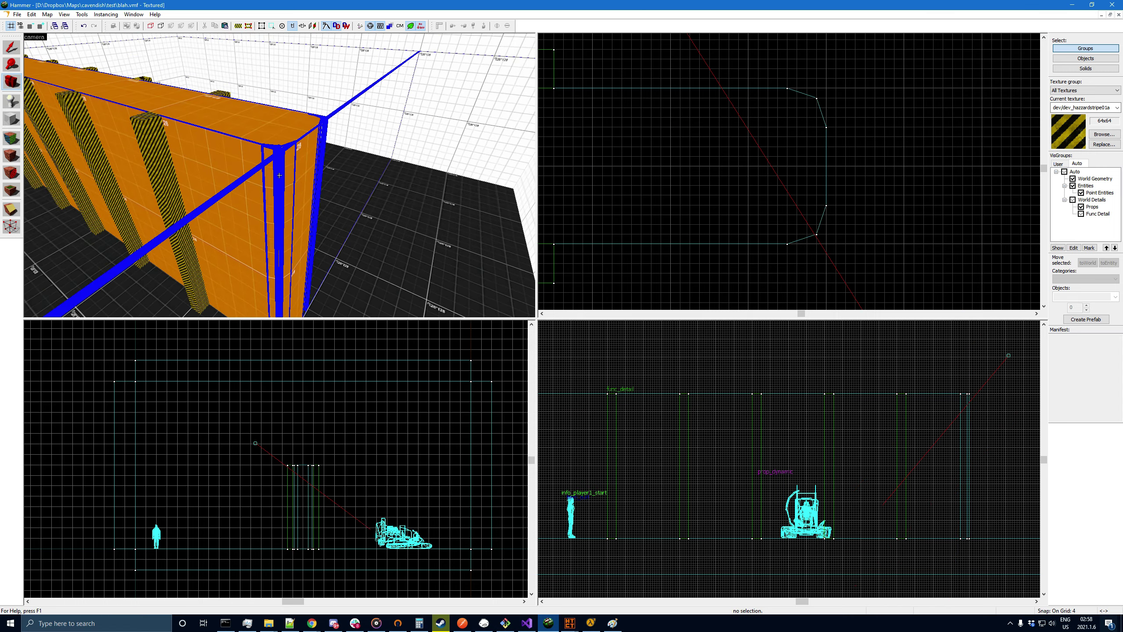
key("d")
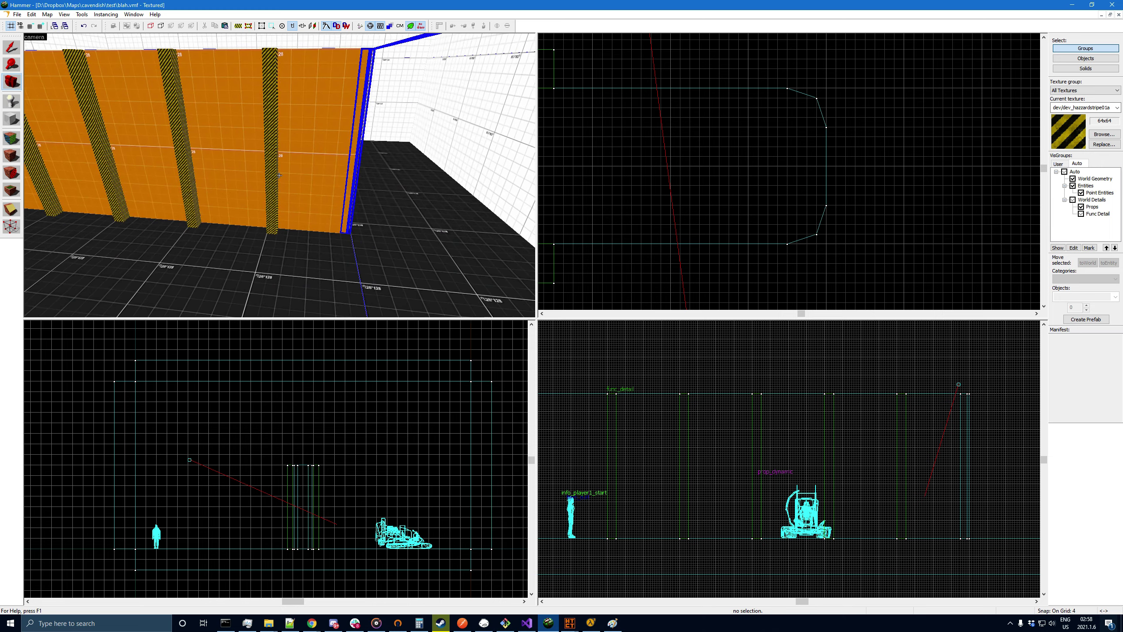
key("w")
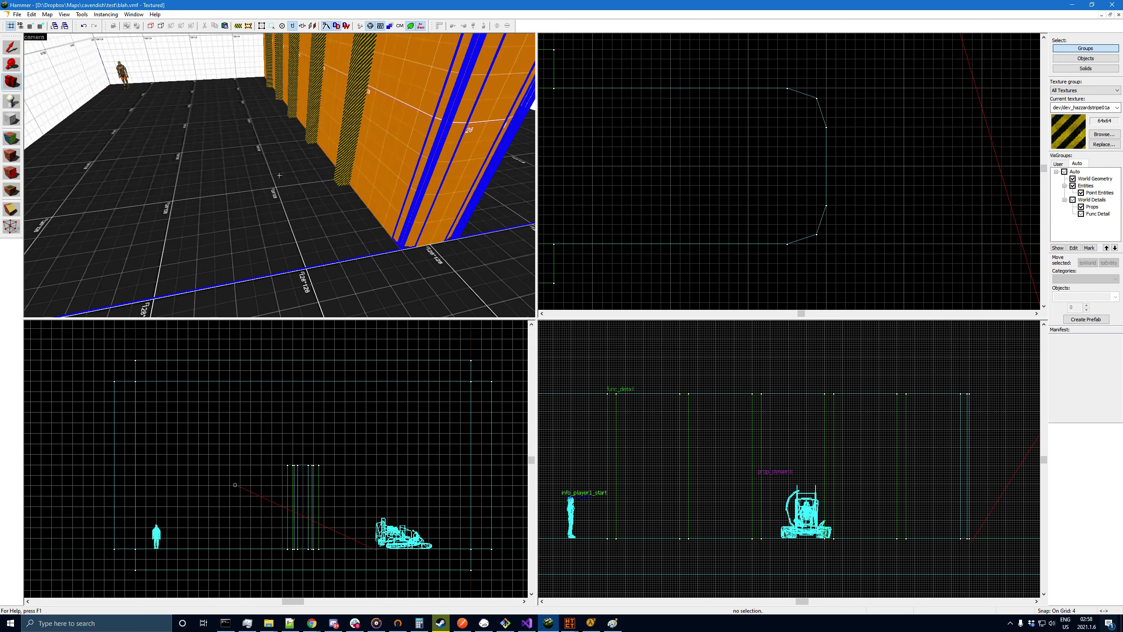
key("d")
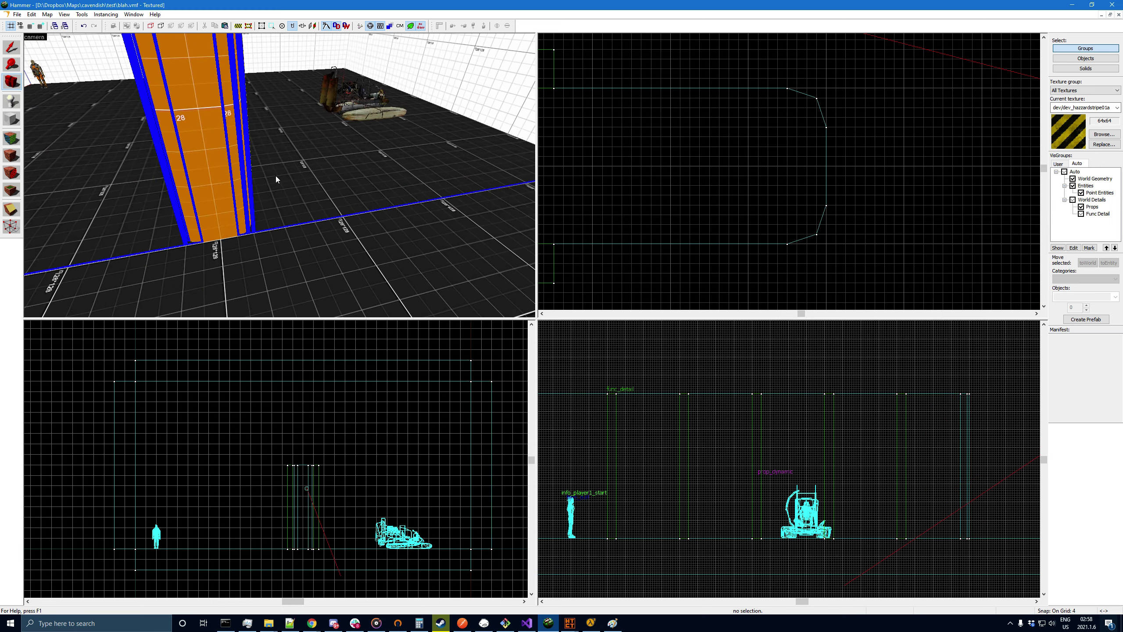
key("w")
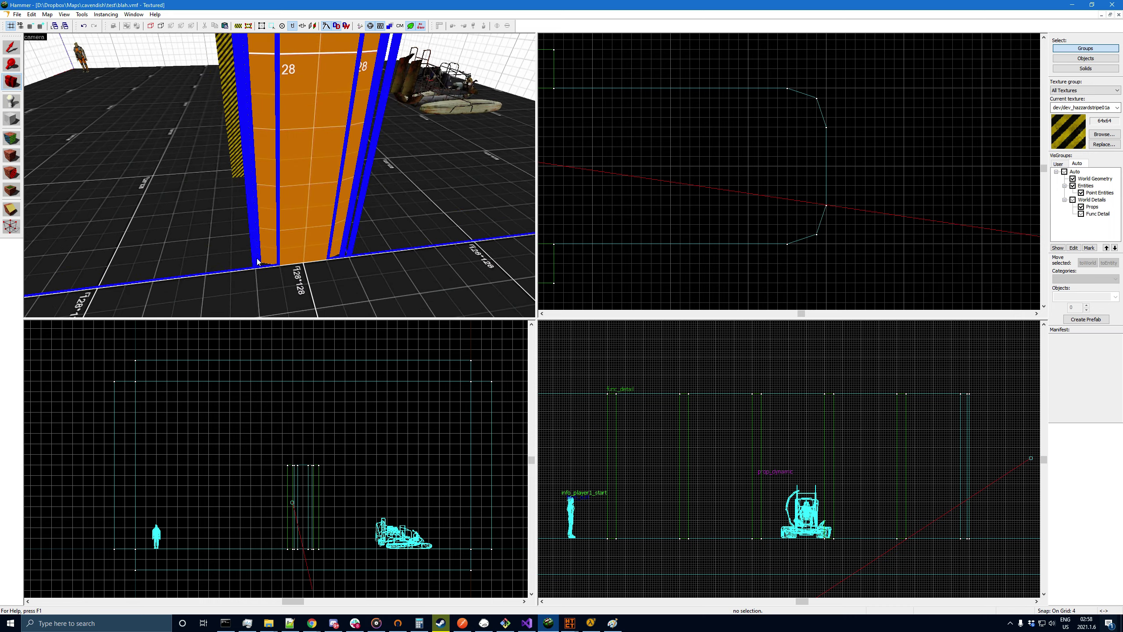
key("z")
key("a")
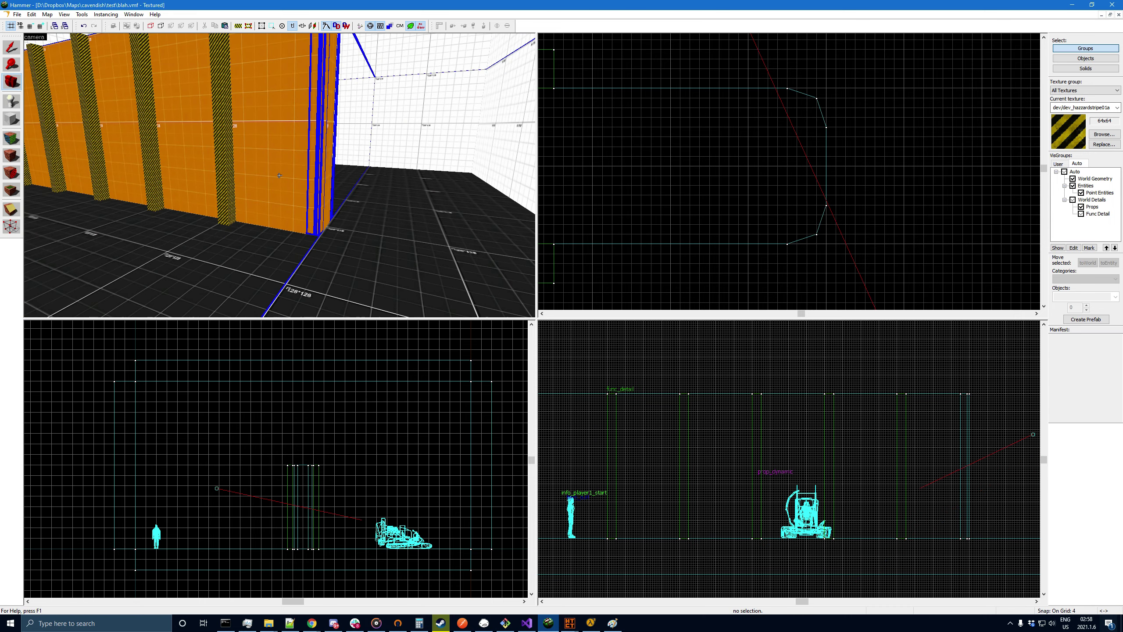
key("z")
key("z")
key("s")
key("a")
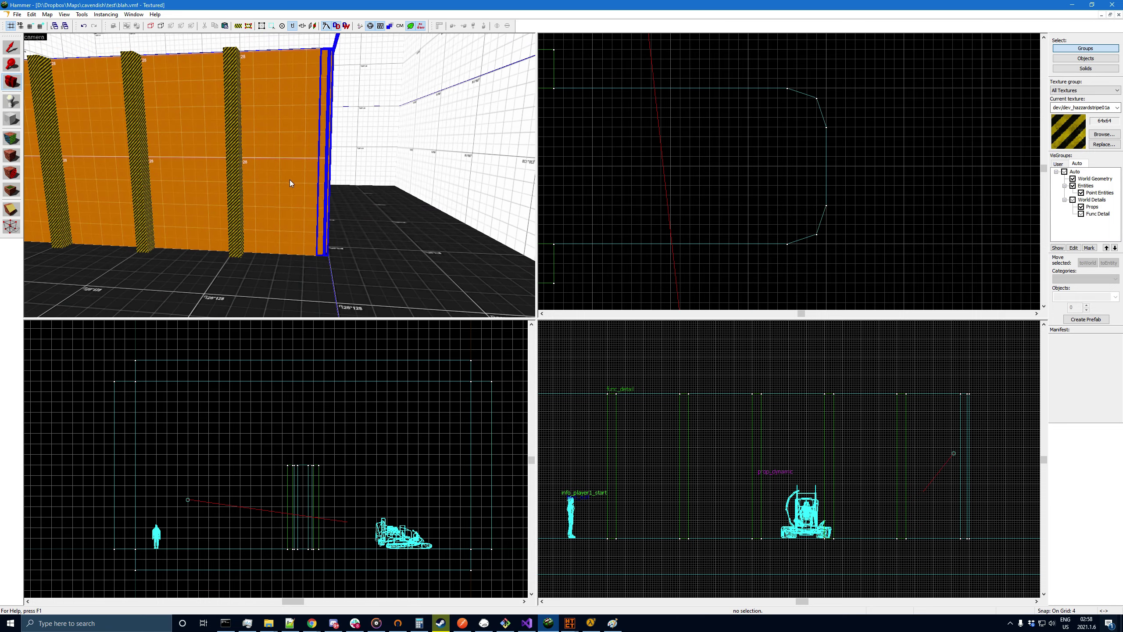
key("z")
key("w")
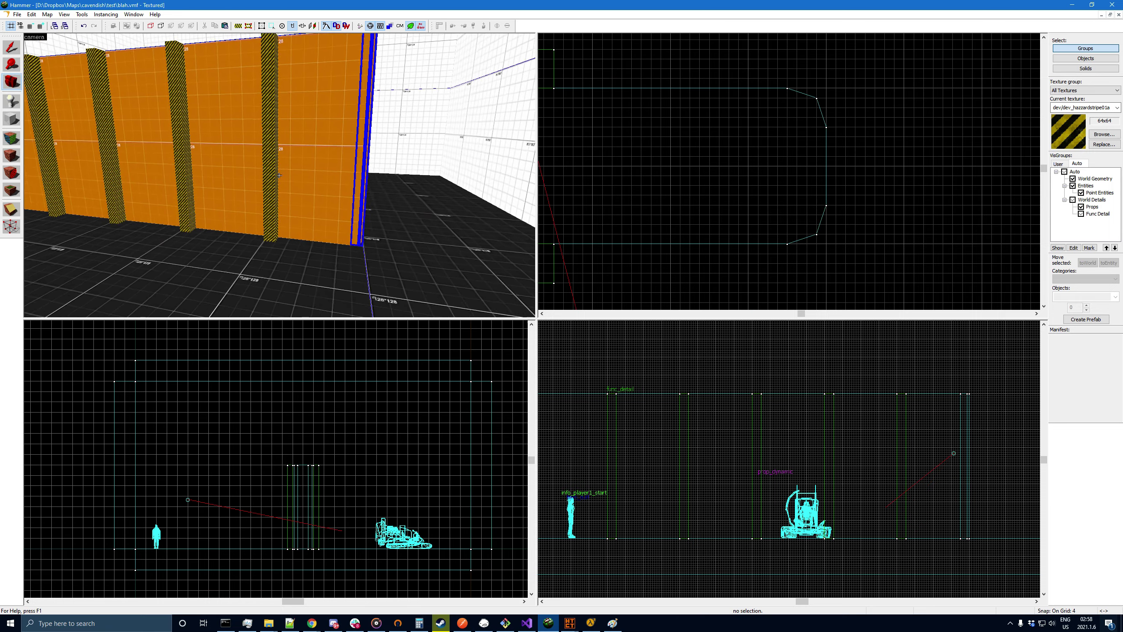
key("d")
key("s")
key("a")
key("z")
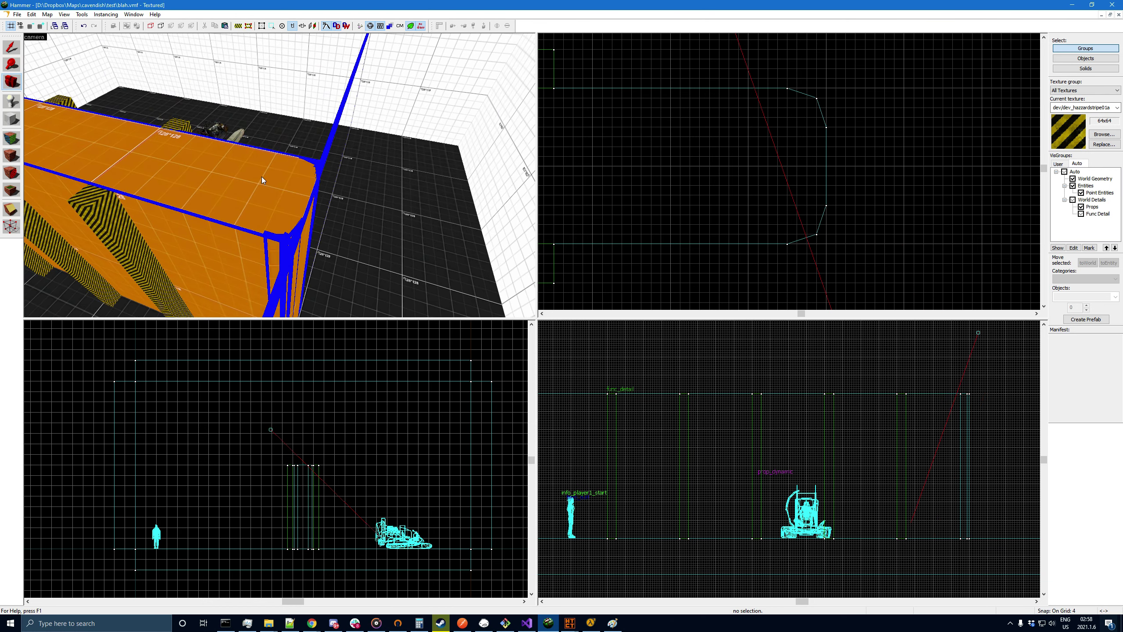
- Clip the wall brush where its rounding begins, keeping both parts so the rounded end becomes a separate 16-unit-wide piece
left_click(12, 46)
left_click(290, 207)
left_click(12, 209)
left_click_drag(787, 108, 787, 138)
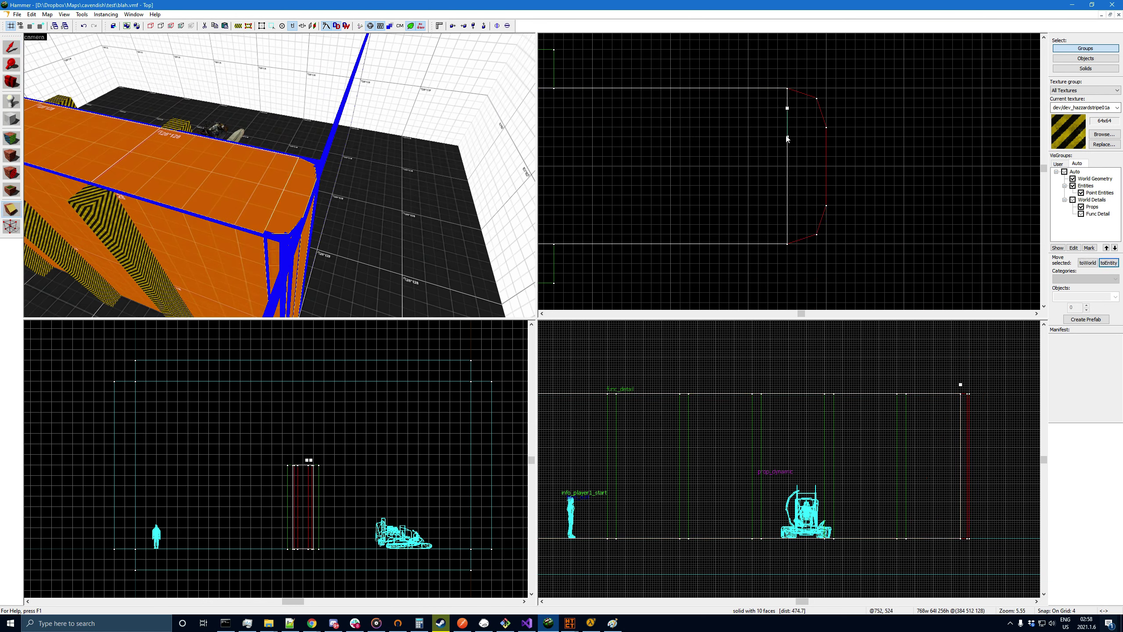
left_click(12, 210)
left_click(12, 209)
key("Return")
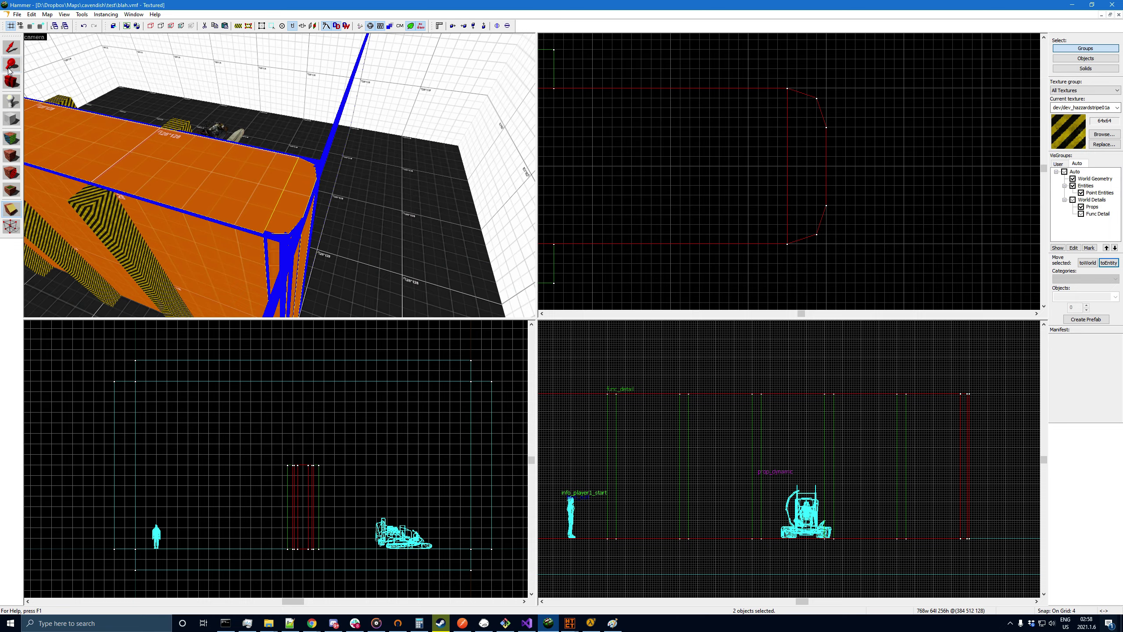
- Tie the wall's rounded end piece to a func_detail entity and compile the map with the Fullbright preset
left_click(12, 47)
left_click(289, 193)
key("ctrl+t")
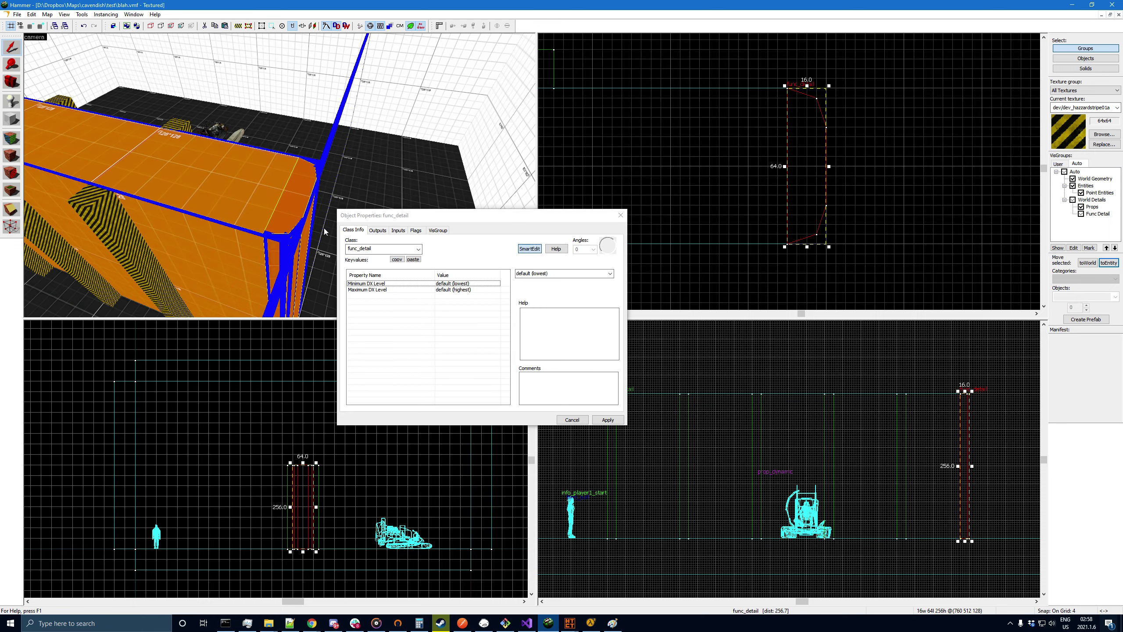
left_click(621, 215)
key("Escape")
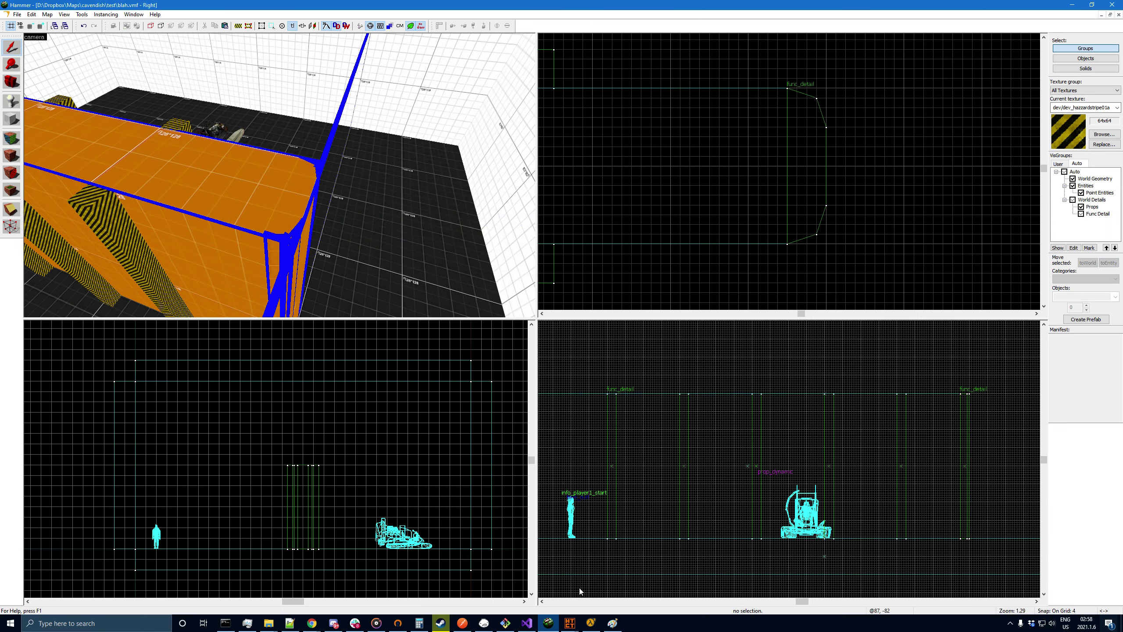
left_click(570, 623)
left_click(771, 421)
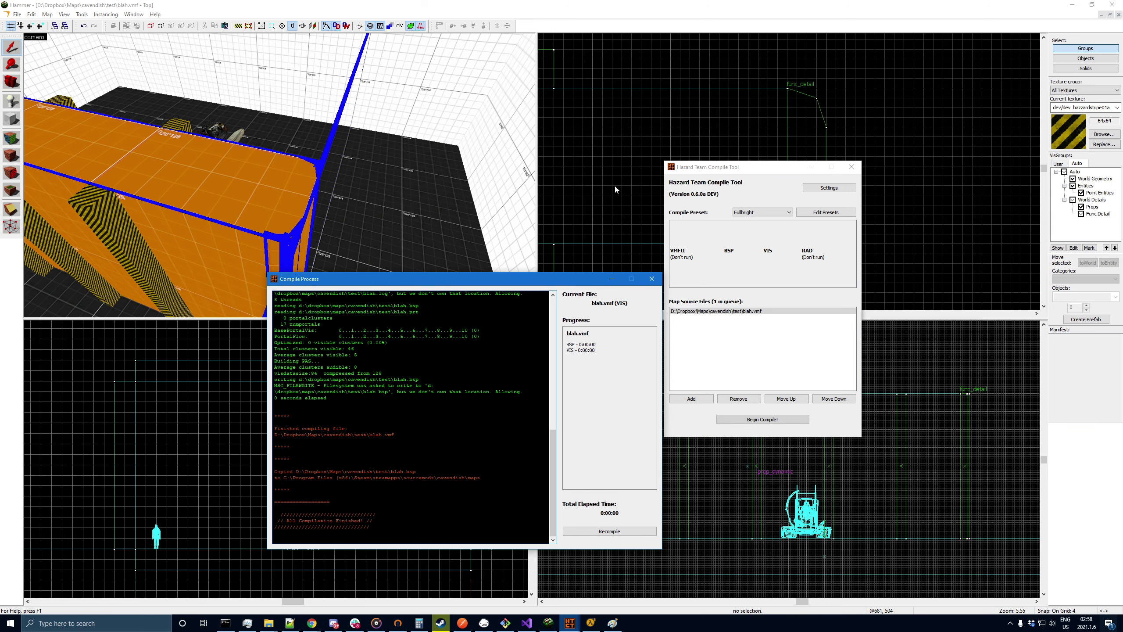
- Show everything in the Auto visgroup and delete the tall func_detail pillars standing beyond the wall's rounded end
left_click(1065, 172)
left_click(1064, 172)
left_click(298, 165)
key("Delete")
left_click(516, 288)
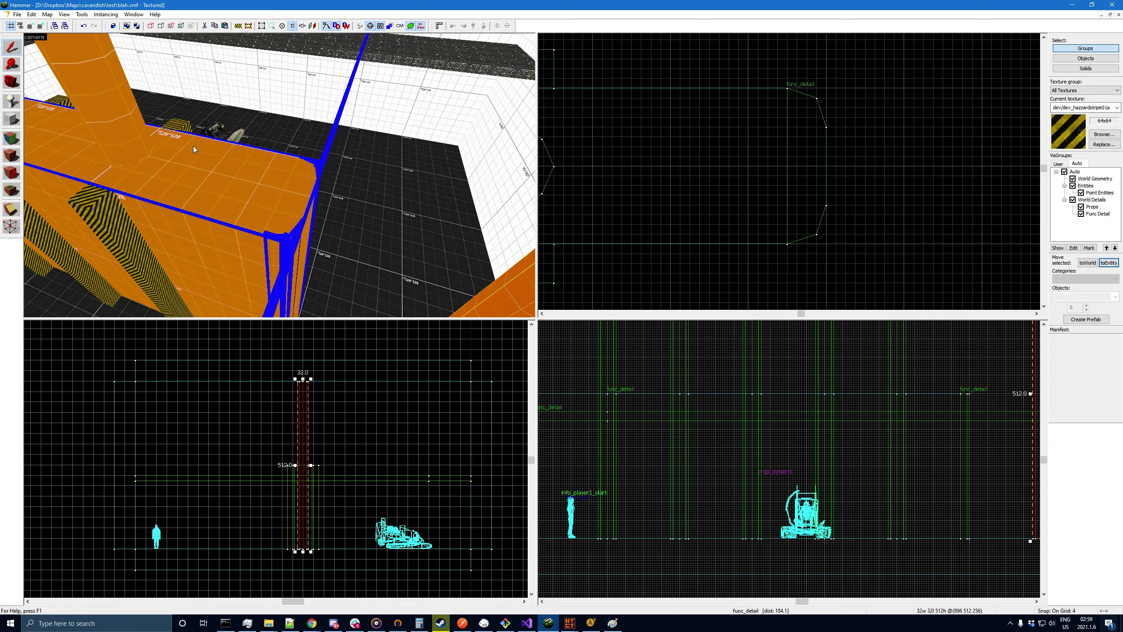
key("Delete")
left_click_drag(367, 217, 222, 175)
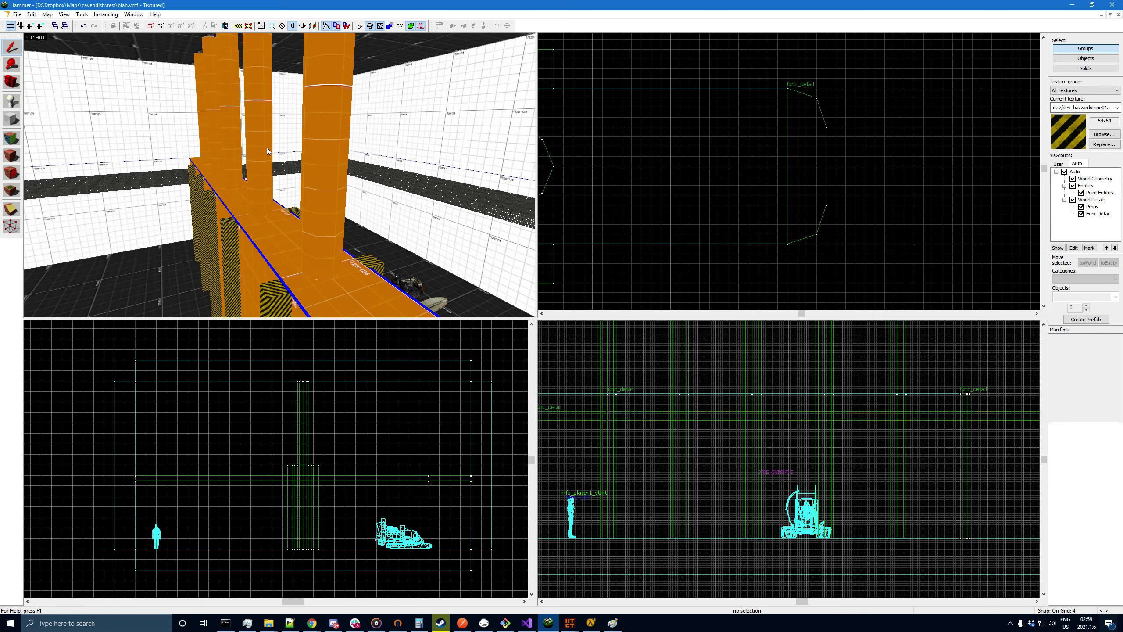
- Load the default portal file blah.prt to check the portals at the wall's rounded end
key("z")
key("s")
key("z")
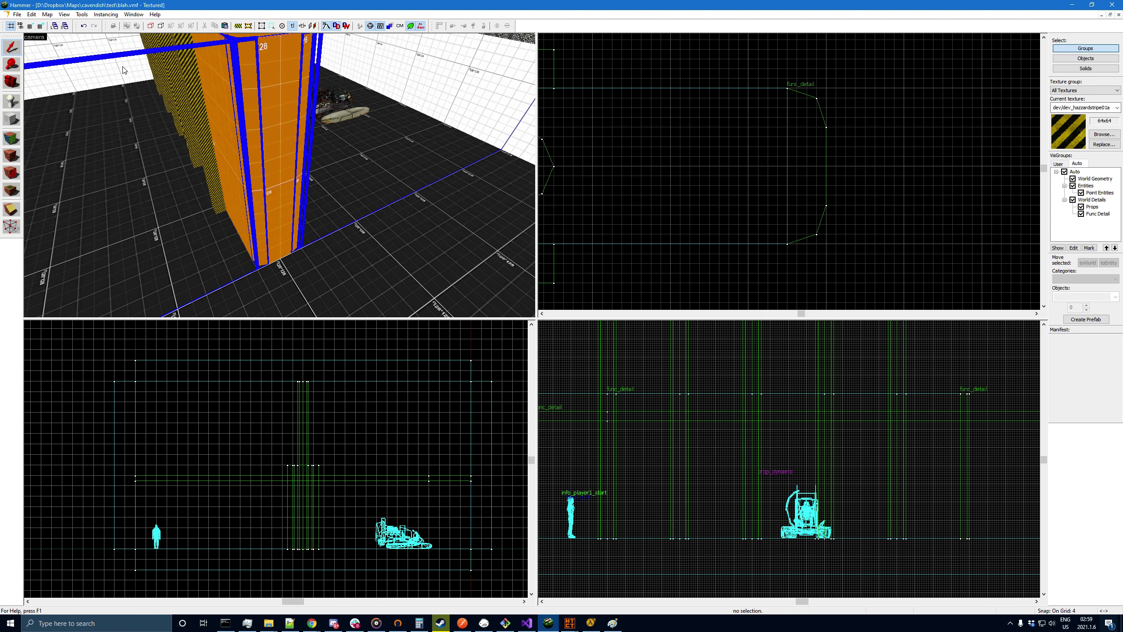
left_click(47, 14)
left_click(71, 140)
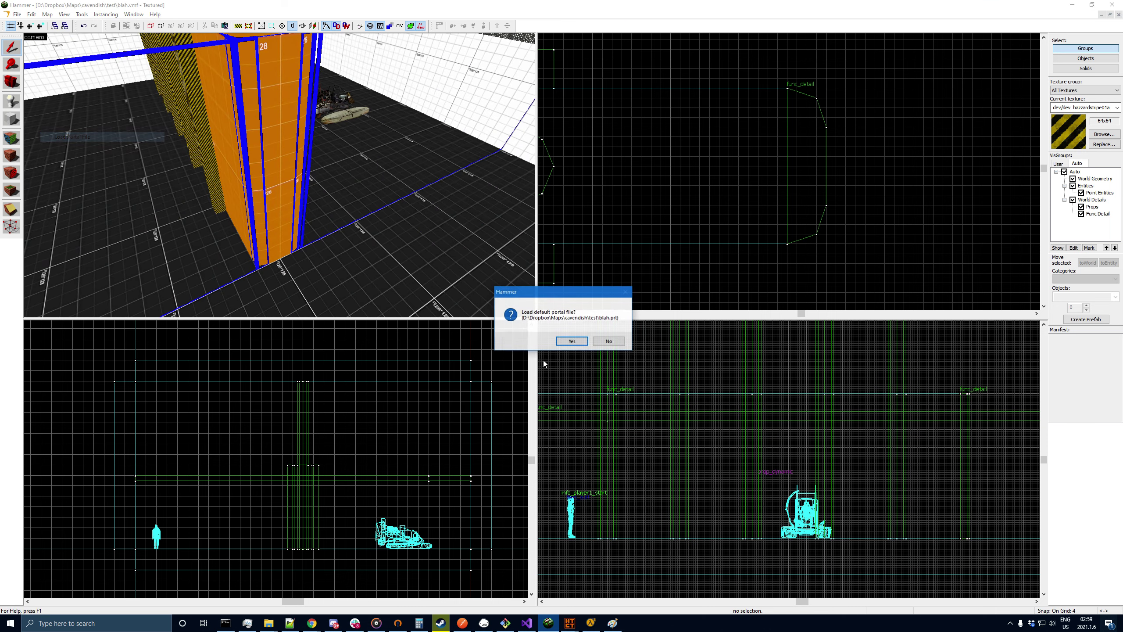
left_click(570, 341)
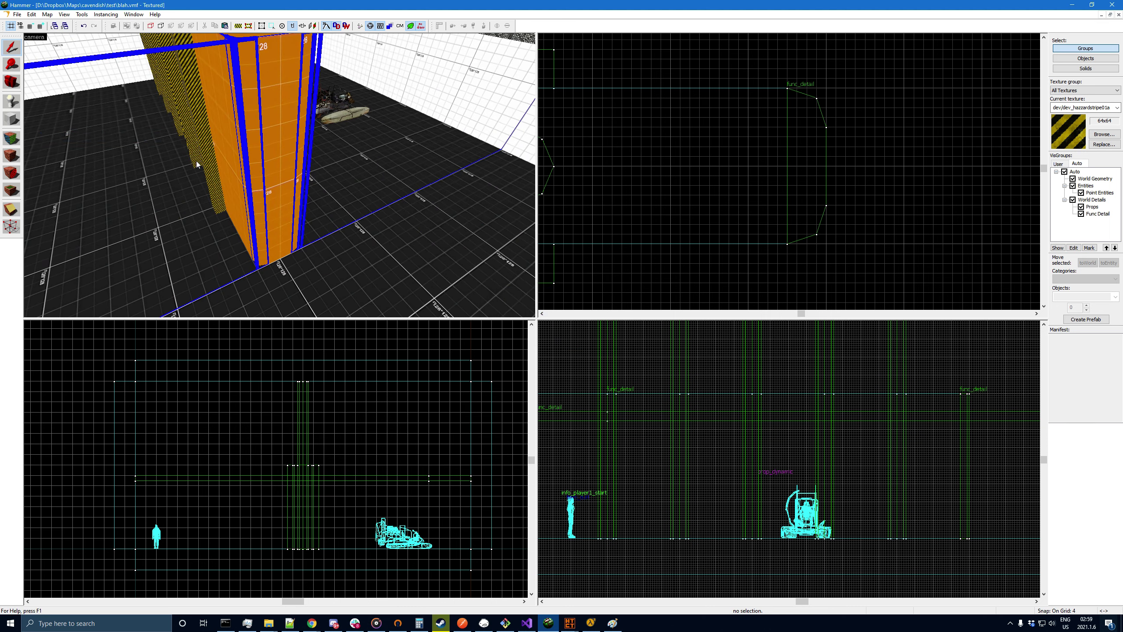
- Recompile blah.vmf with the Fullbright preset and reload its default portal file blah.prt
left_click(569, 621)
left_click(776, 421)
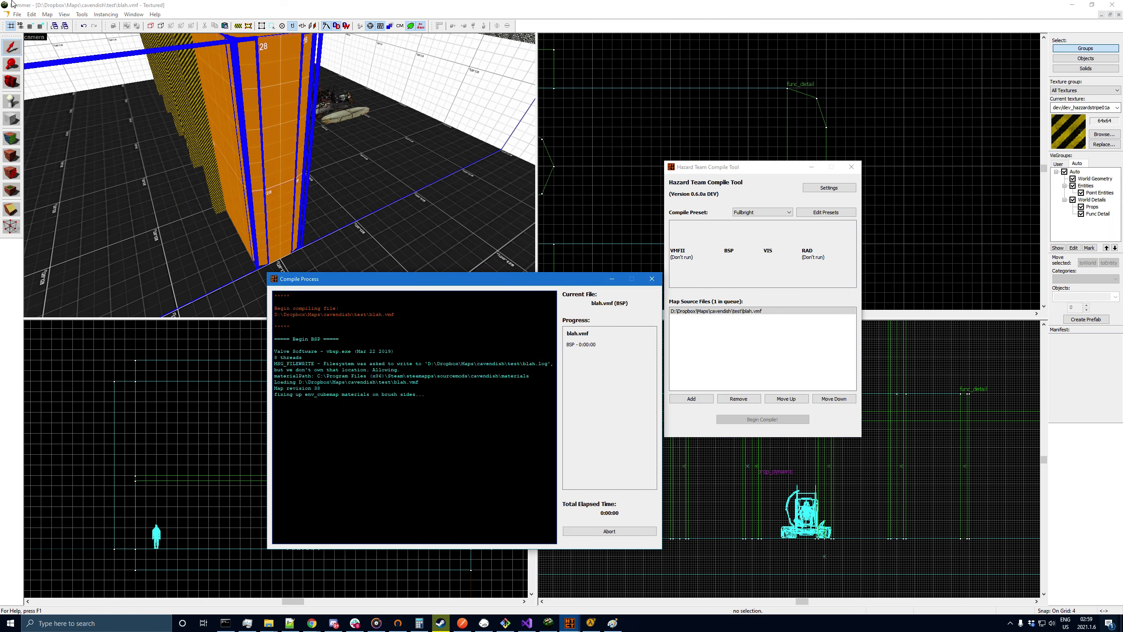
left_click(52, 14)
left_click(71, 139)
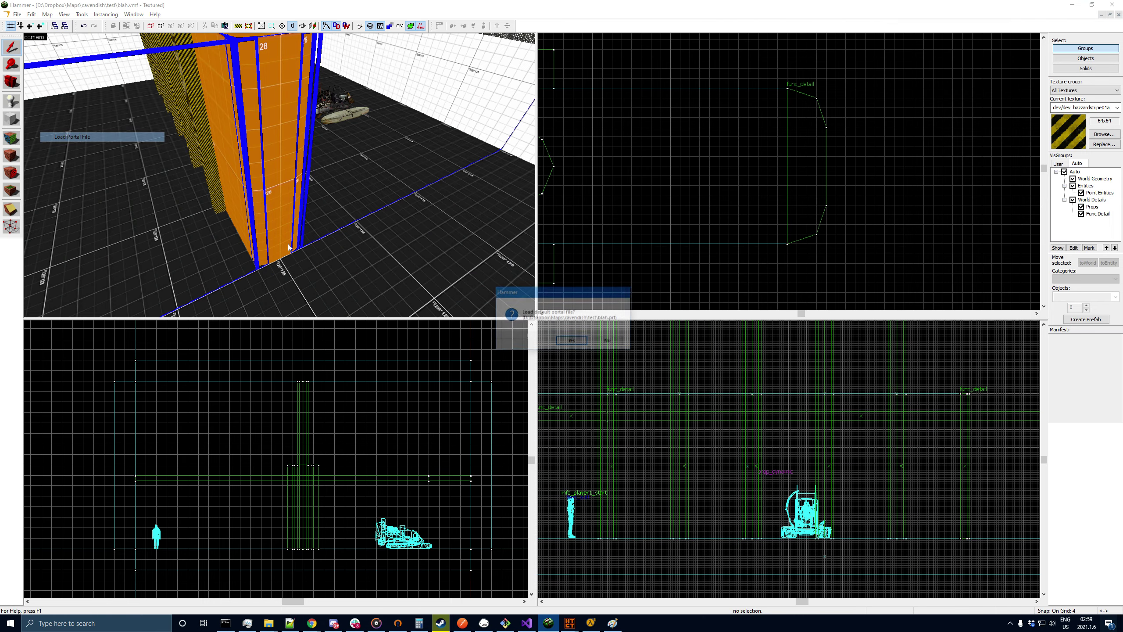
left_click(571, 341)
- Examine how the portals meet the wall at its func_detail end piece, selecting that piece to compare its outline
left_click(16, 83)
left_click_drag(265, 164, 276, 174)
left_click(11, 53)
left_click(313, 175)
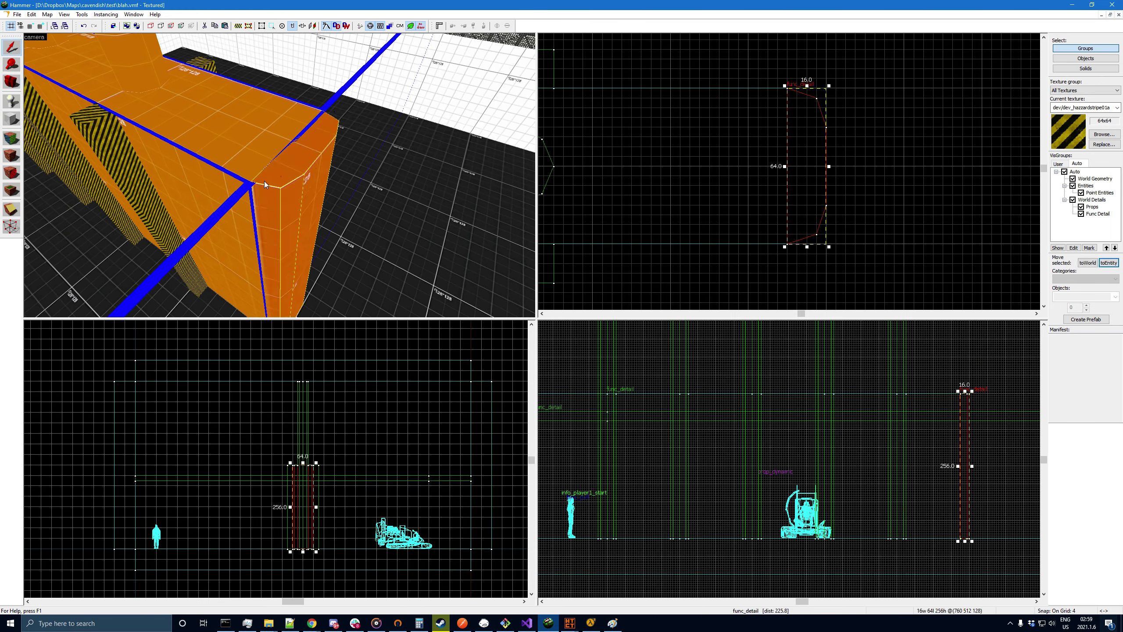
key("Escape")
key("z")
key("s")
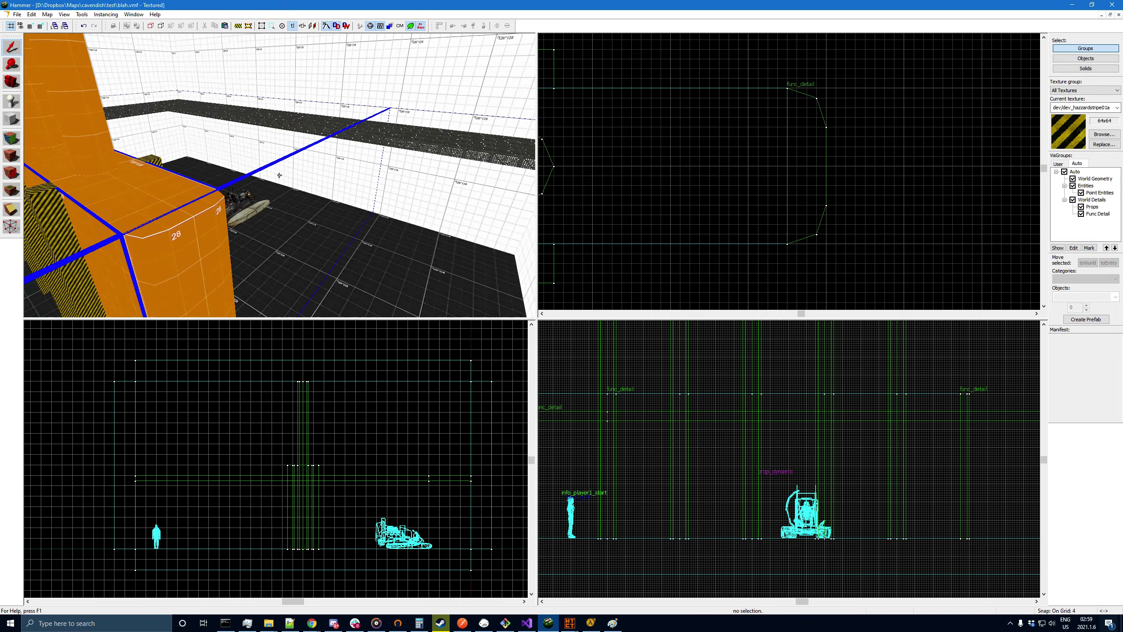
key("w")
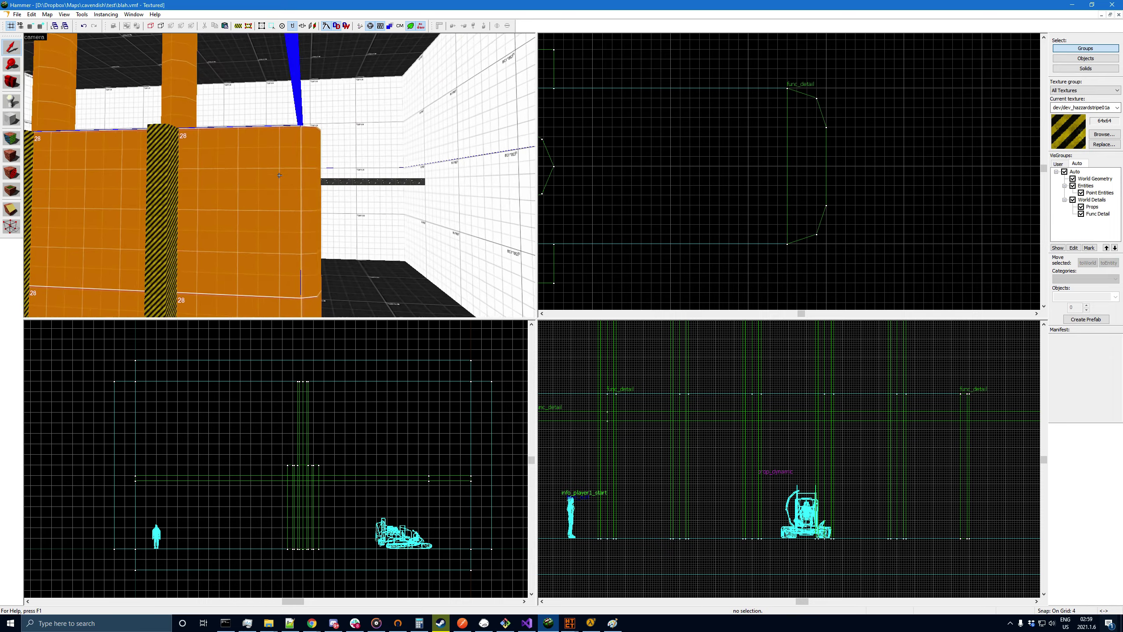
key("s")
key("d")
key("w")
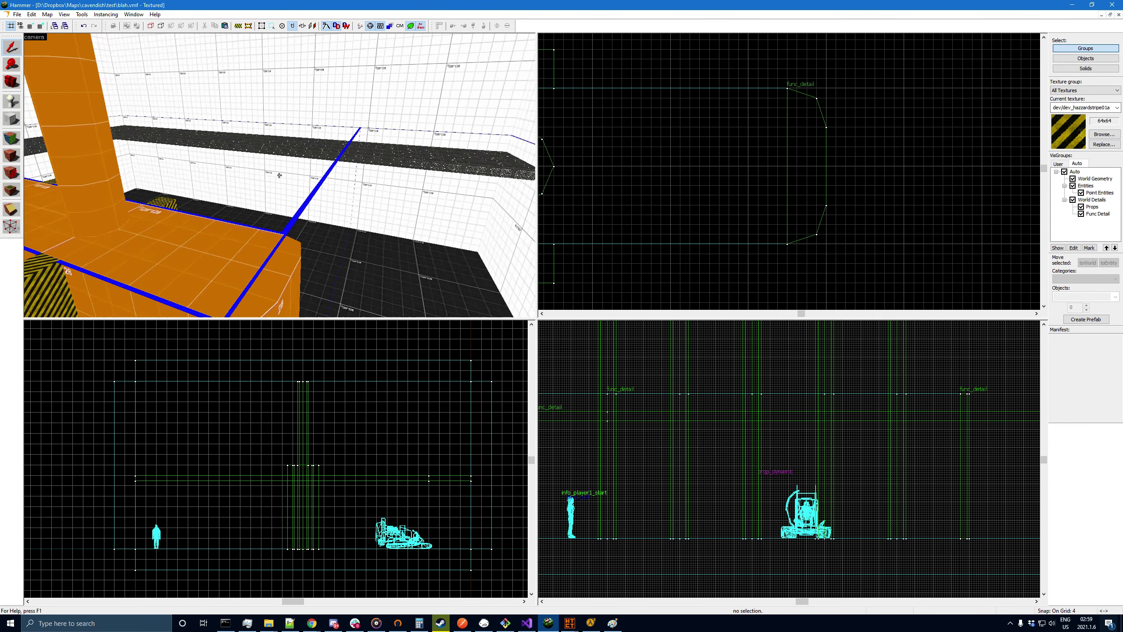
key("z")
left_click(286, 188)
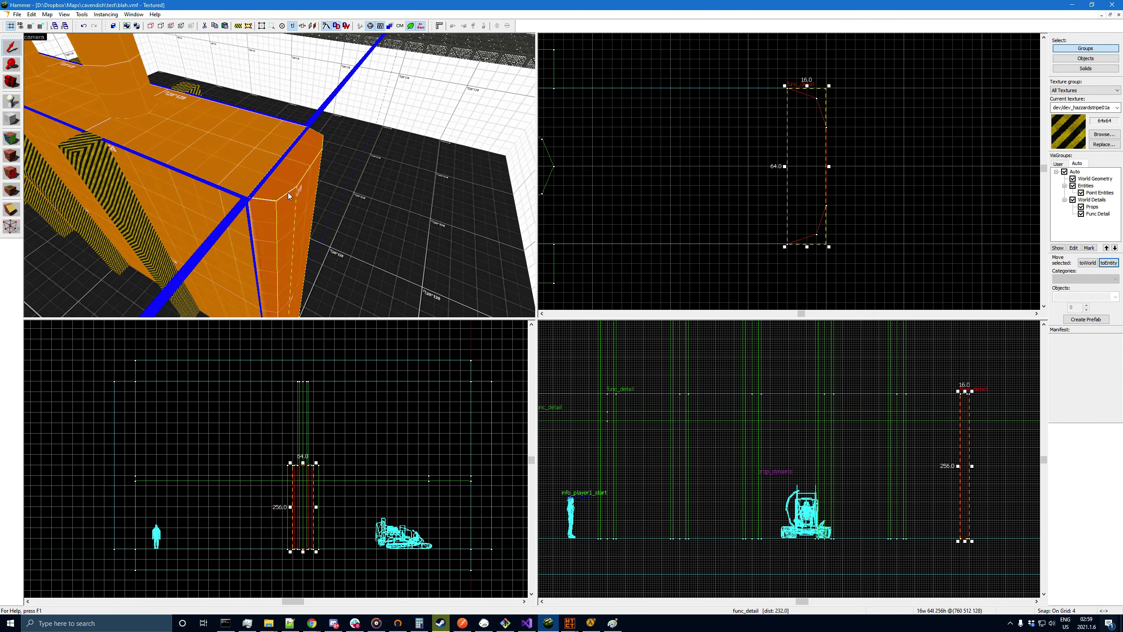
key("z")
key("w")
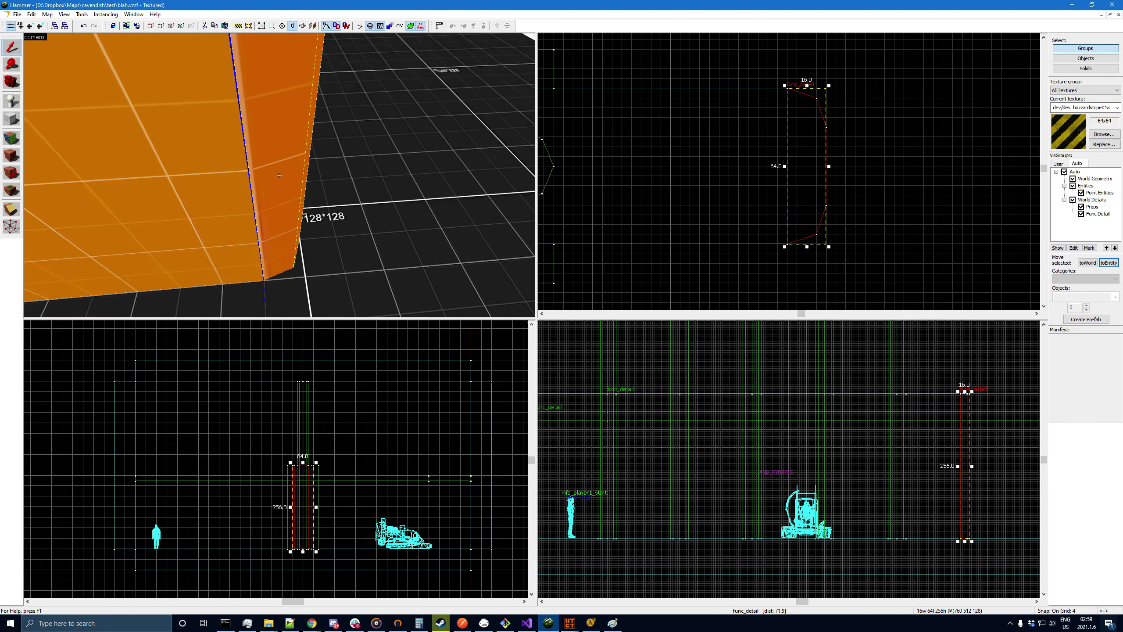
key("w")
key("s")
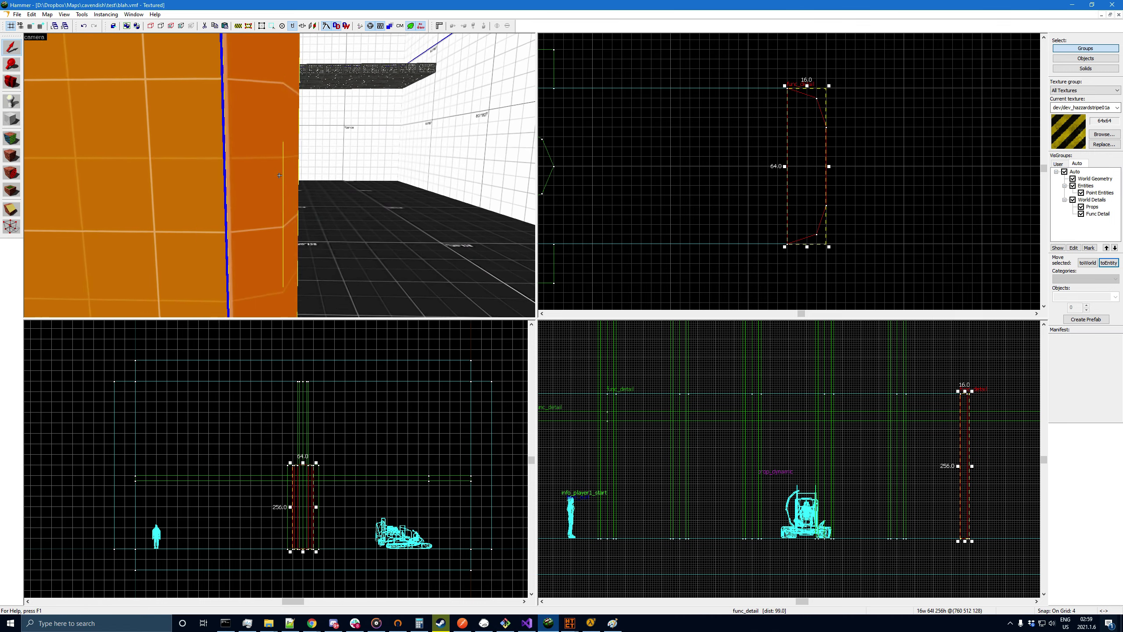
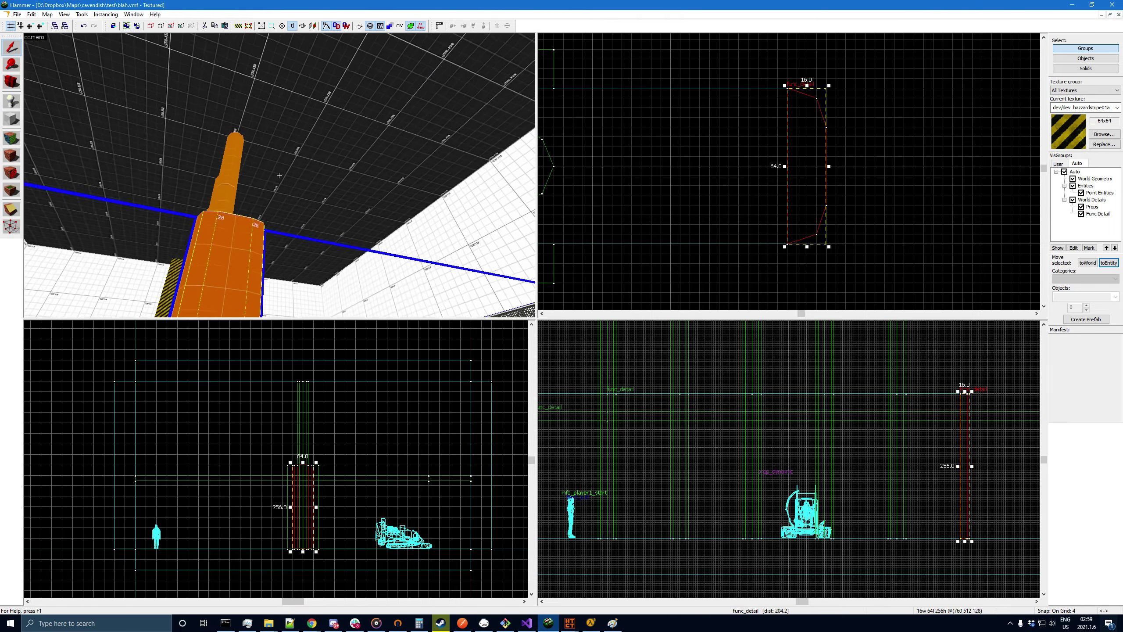
left_click(627, 196)
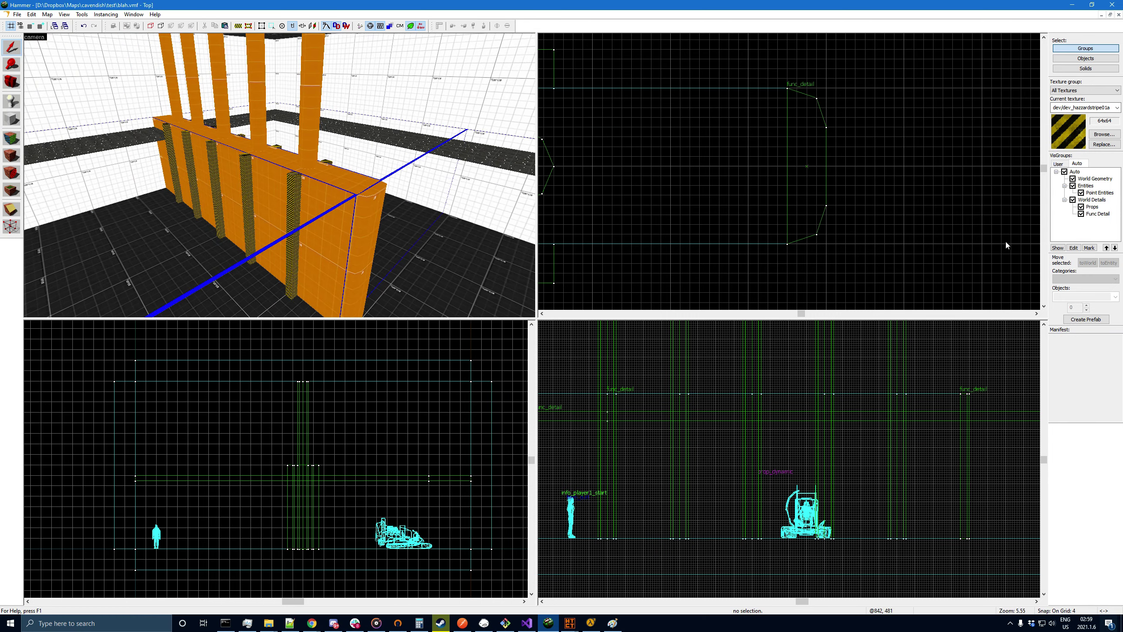
- Hide the Func Detail visgroup and examine how the portals meet the bare wall's square end from several sides
left_click(1081, 214)
key("z")
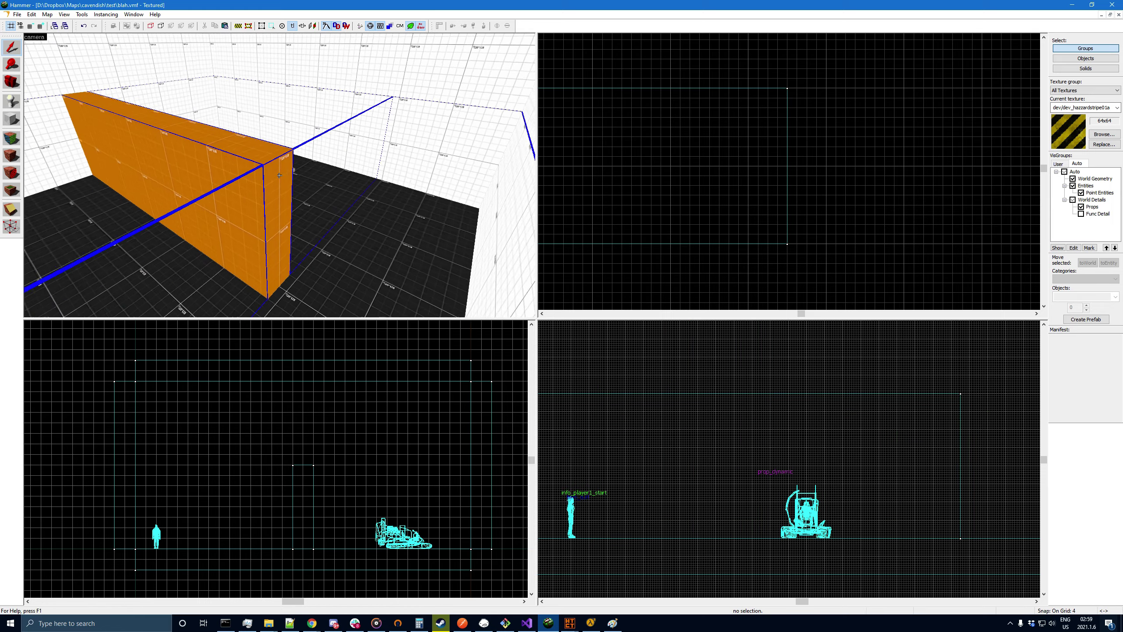
key("d")
key("a")
key("a")
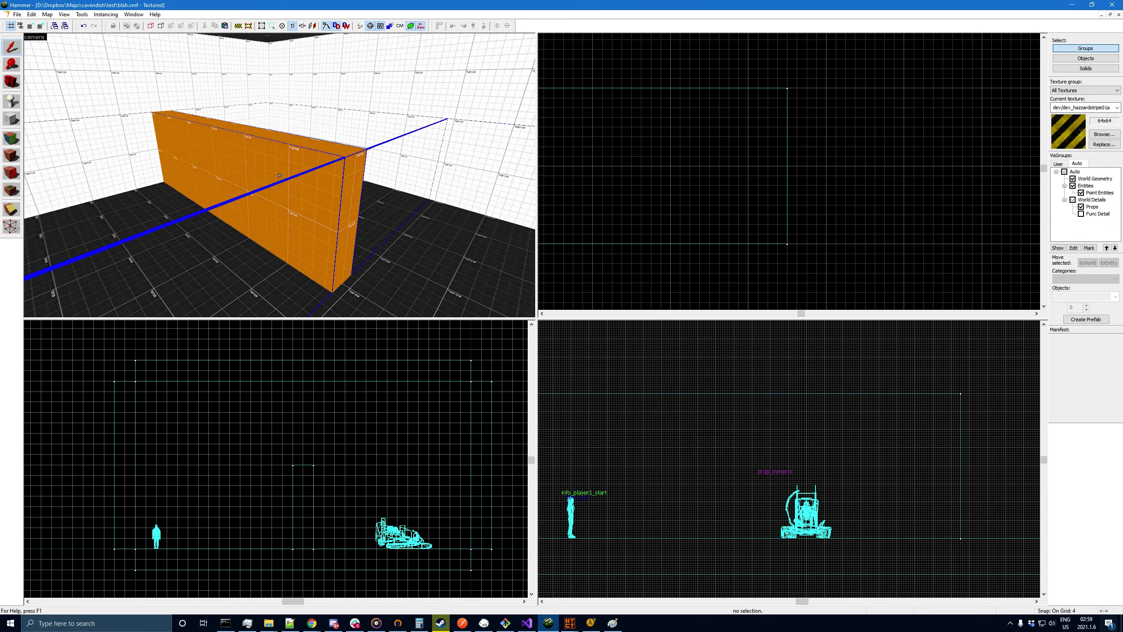
key("w")
key("d")
key("d")
key("a")
key("s")
key("w")
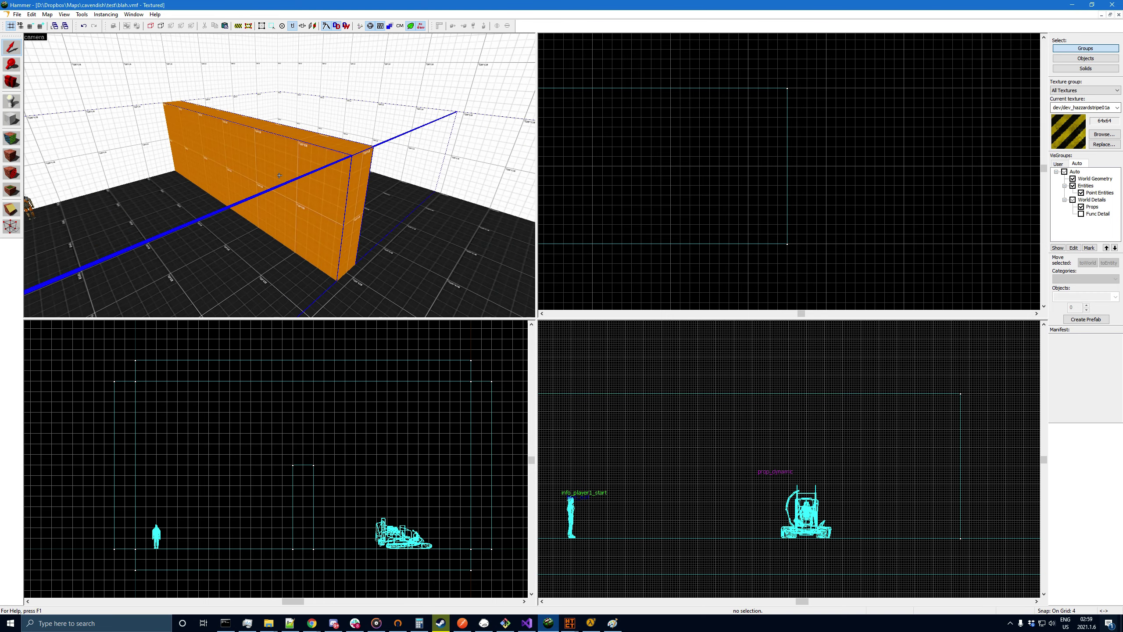
key("d")
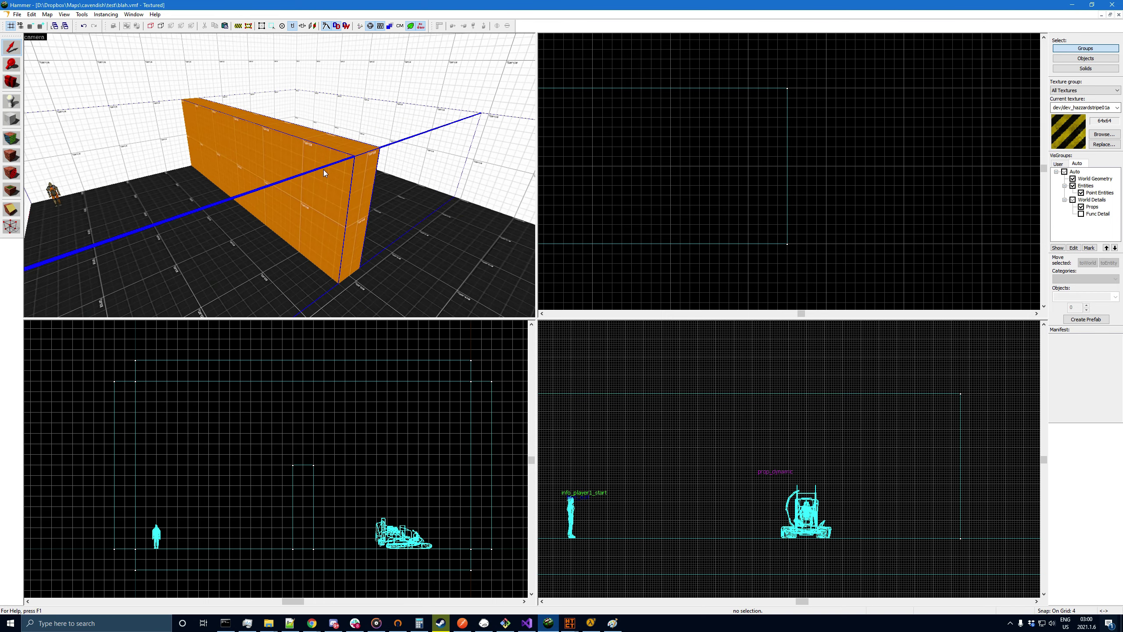
key("z")
key("w")
key("d")
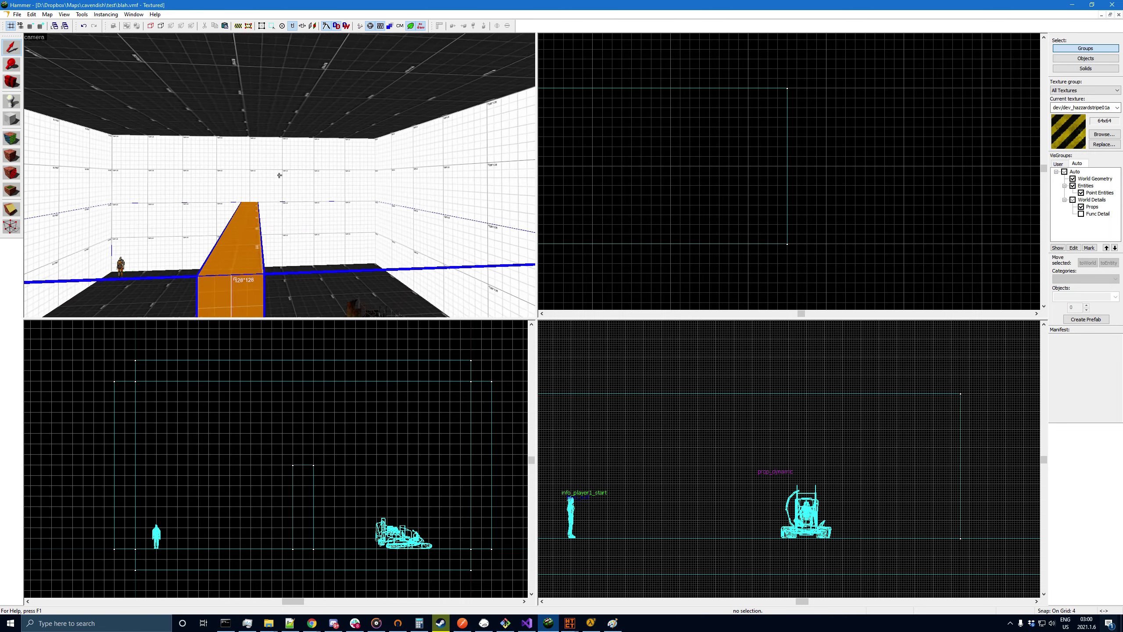
key("a")
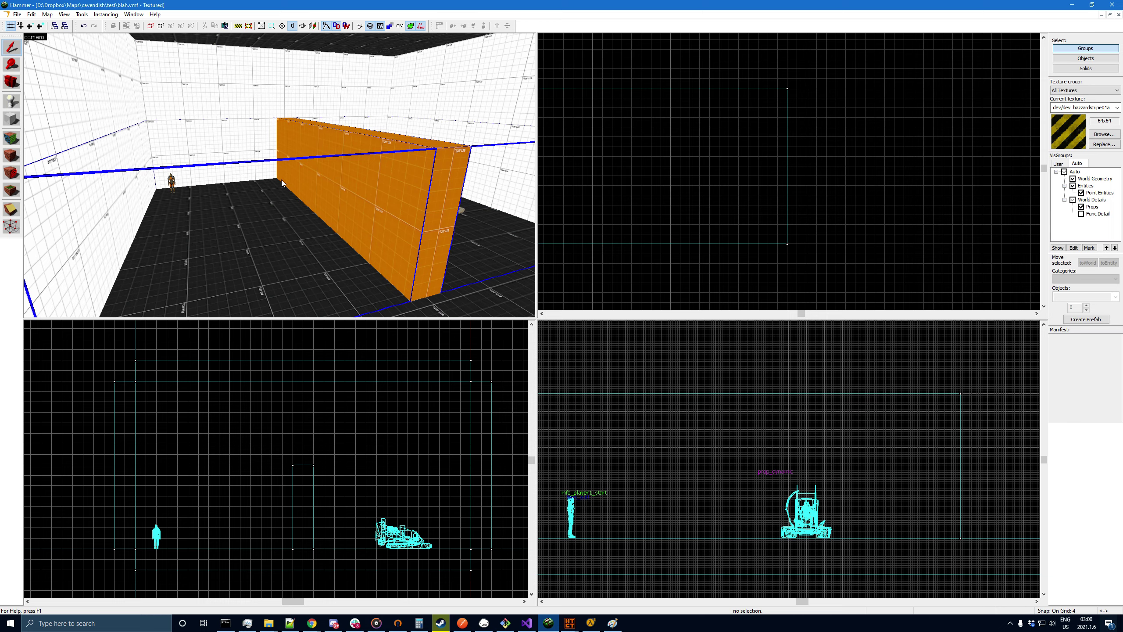
- Show the Func Detail visgroup again and examine the rounded end and pillars against the portals on both sides of the wall
left_click(1080, 214)
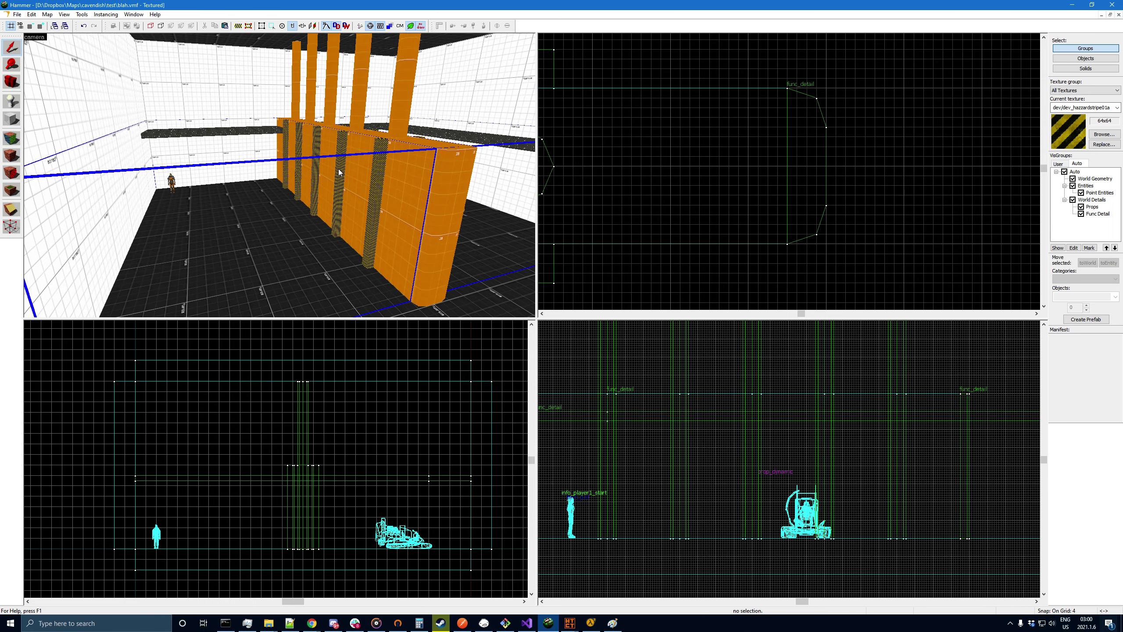
left_click(1081, 214)
left_click(1081, 214)
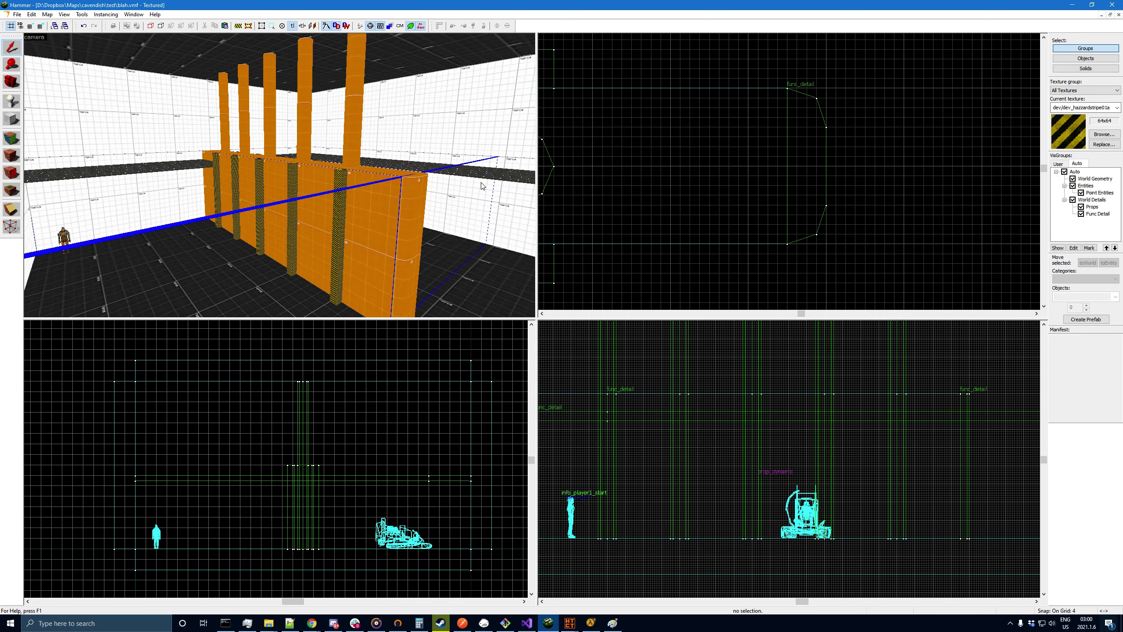
key("z")
key("w")
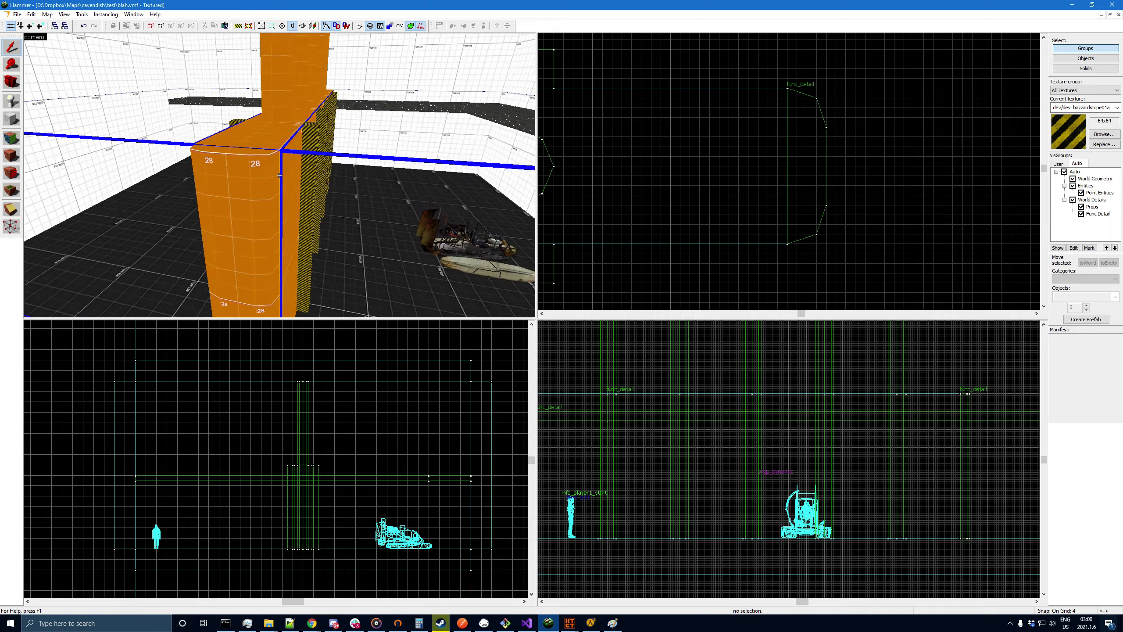
key("a")
key("w")
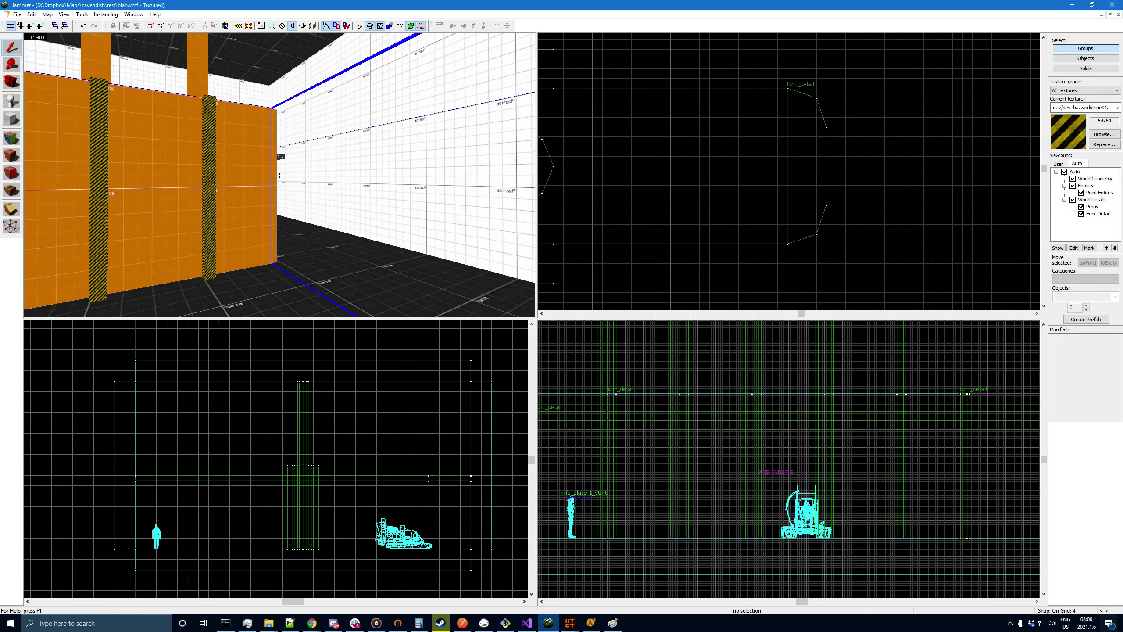
key("w")
key("s")
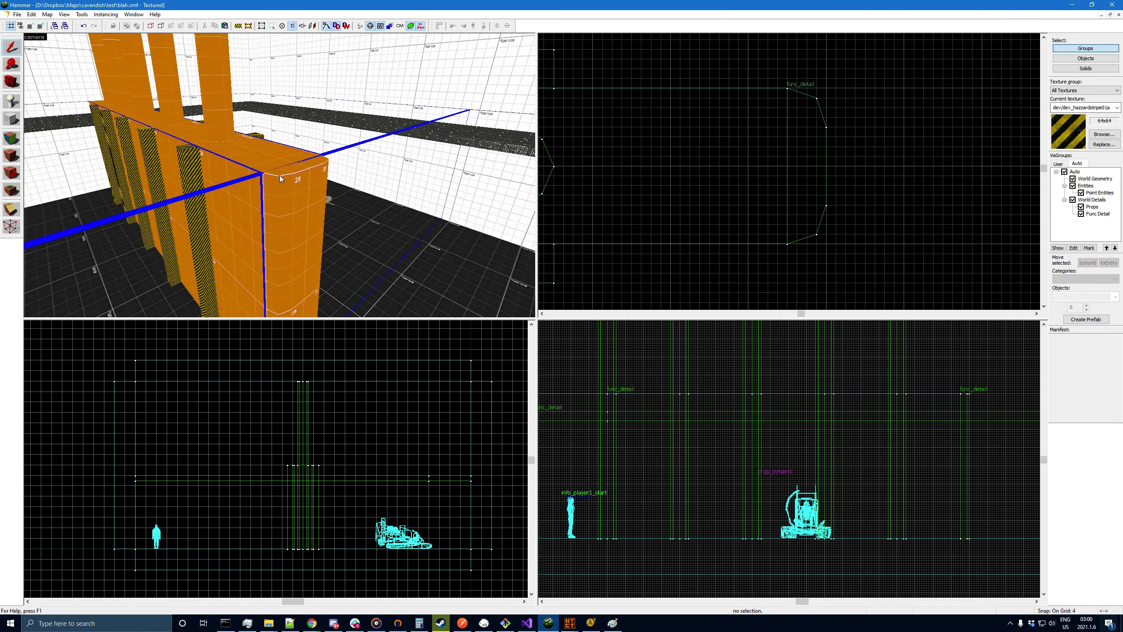
key("z")
key("z")
- On a 16-unit grid, create an orange measure-textured block 128 units wide and 128 high on top of the wall, matching its length
left_click(308, 168)
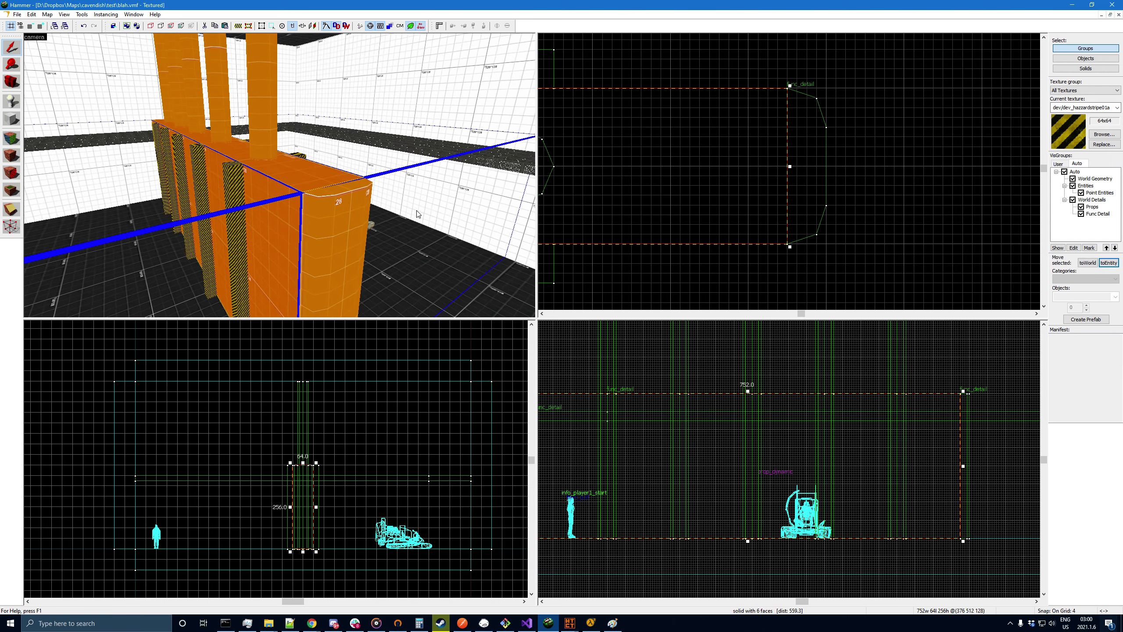
left_click(1100, 110)
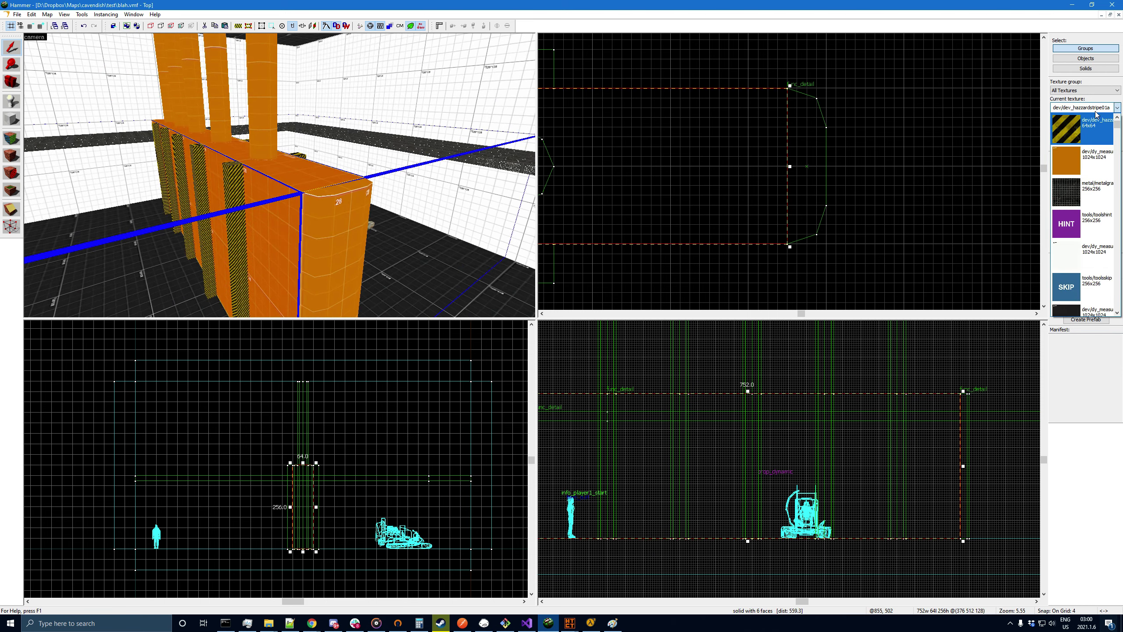
left_click(1086, 160)
scroll(312, 470, "up", 5)
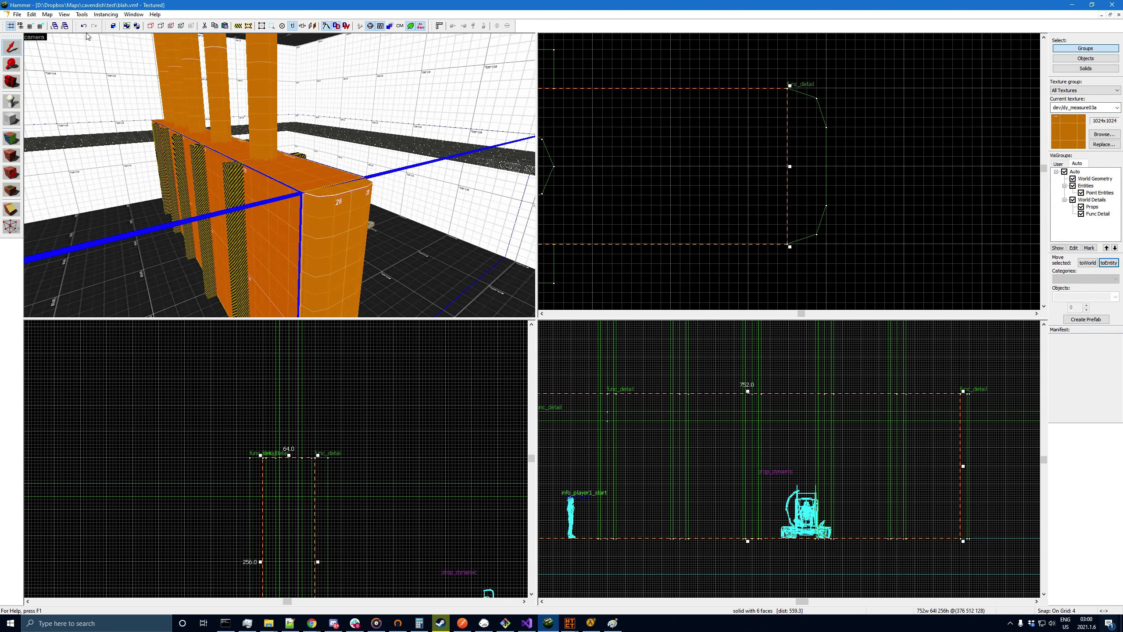
left_click(41, 25)
left_click(41, 25)
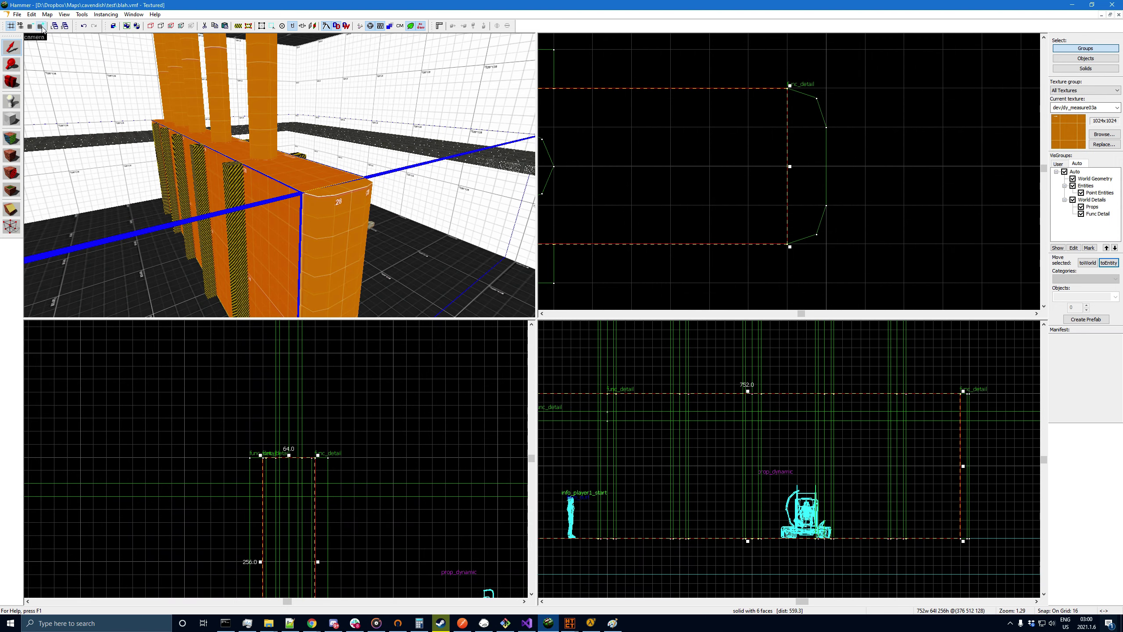
left_click(13, 120)
left_click_drag(237, 357, 342, 456)
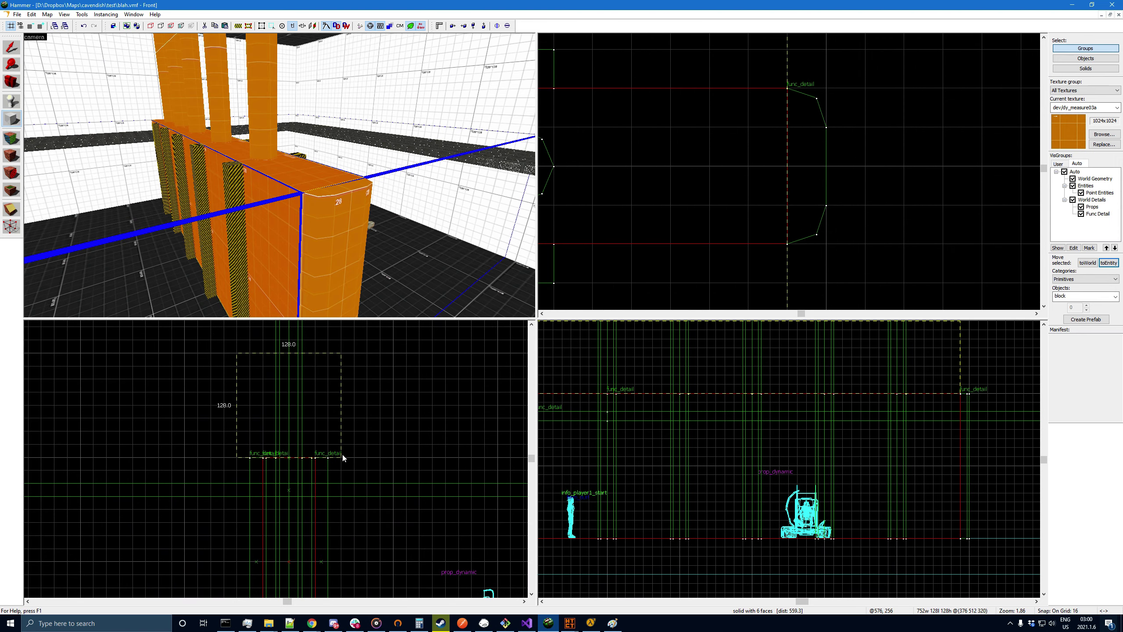
key("Return")
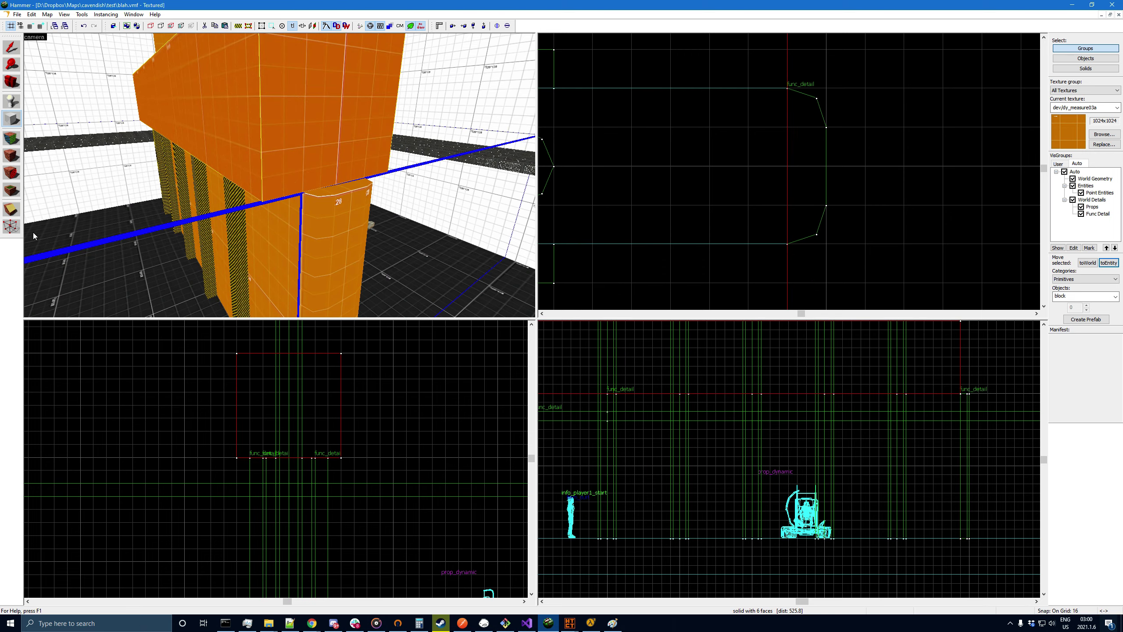
- Merge the new block's upper corners at the centre to form a triangular roof, and save the map
left_click(11, 229)
left_click_drag(237, 354, 295, 358)
key("Return")
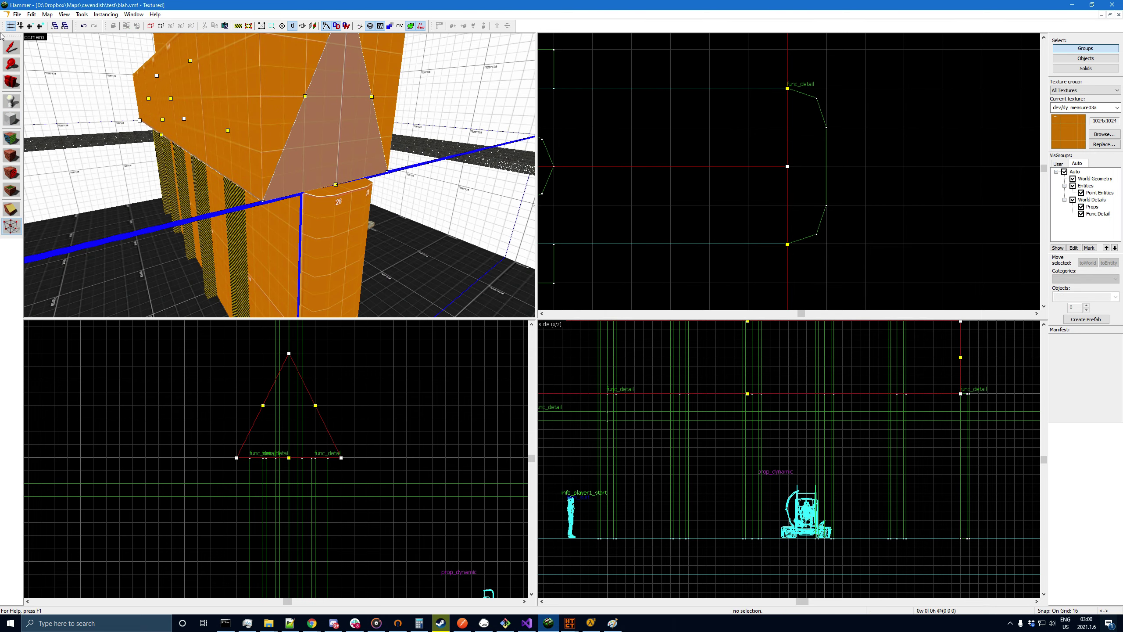
left_click(11, 48)
left_click(911, 198)
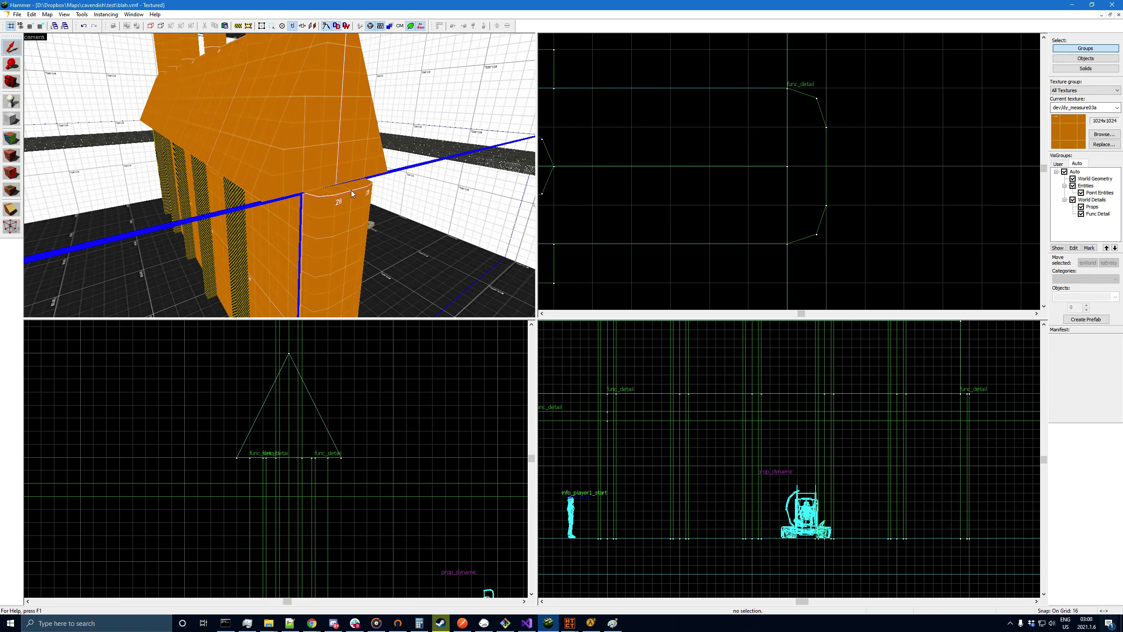
key("z")
key("s")
key("a")
key("z")
key("ctrl+s")
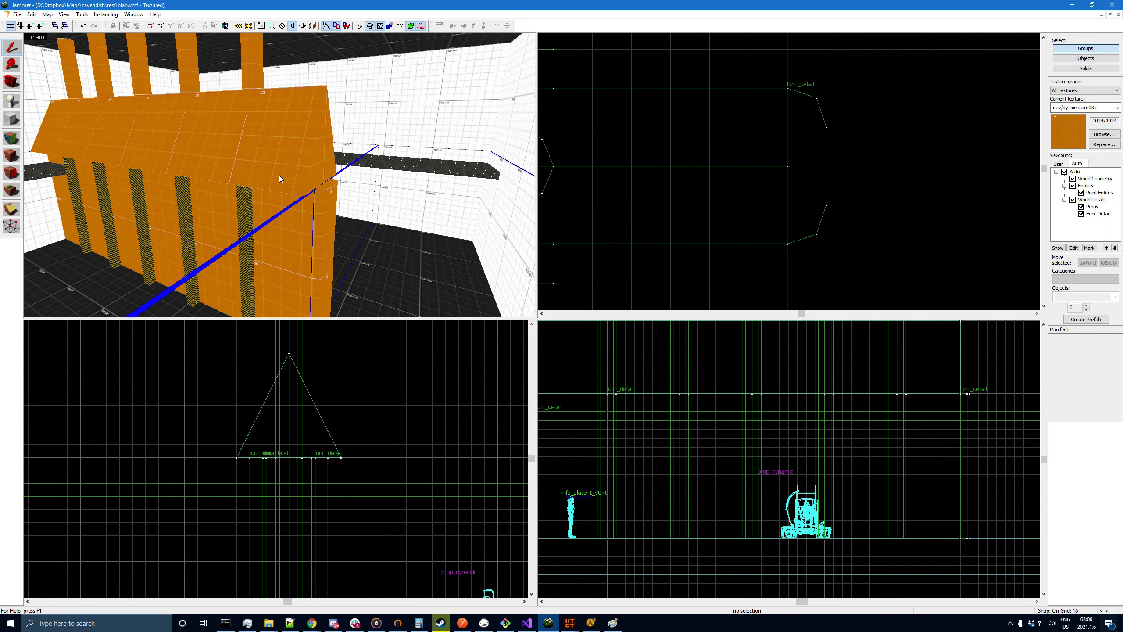
- Select the triangular roof and examine its sloped face and eaves where the pillars meet it
key("z")
key("z")
left_click(348, 153)
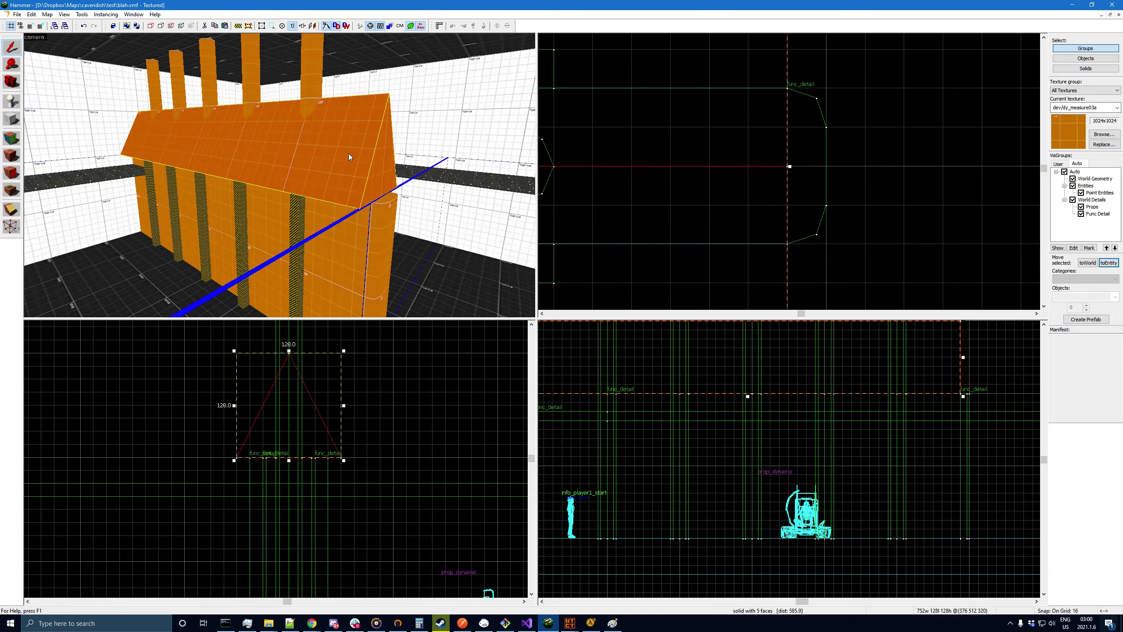
key("z")
key("w")
key("a")
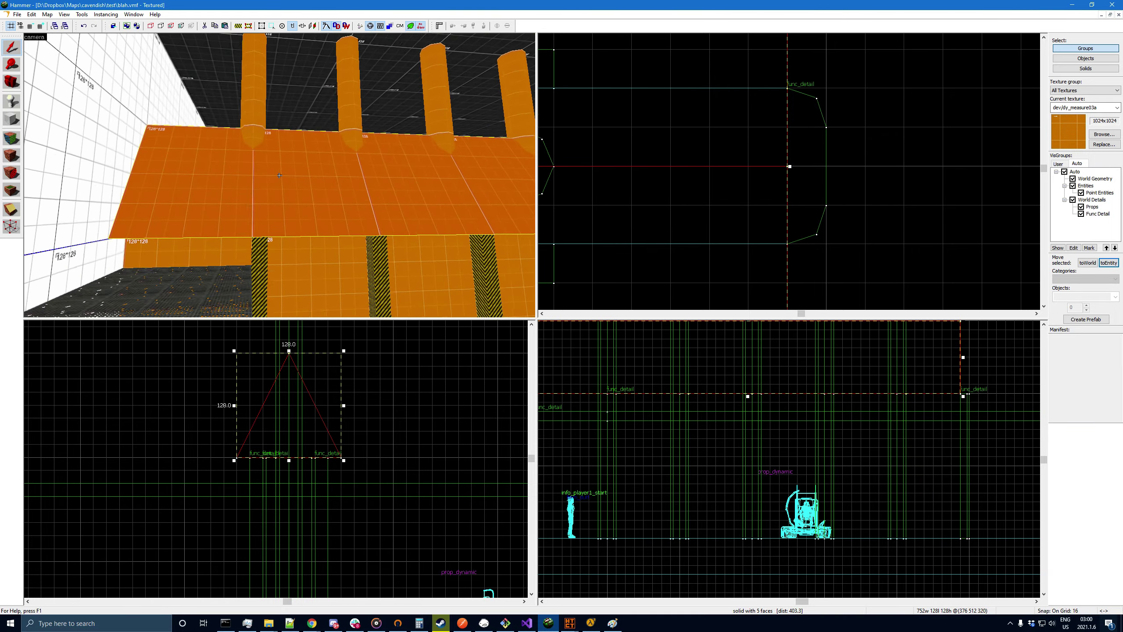
key("a")
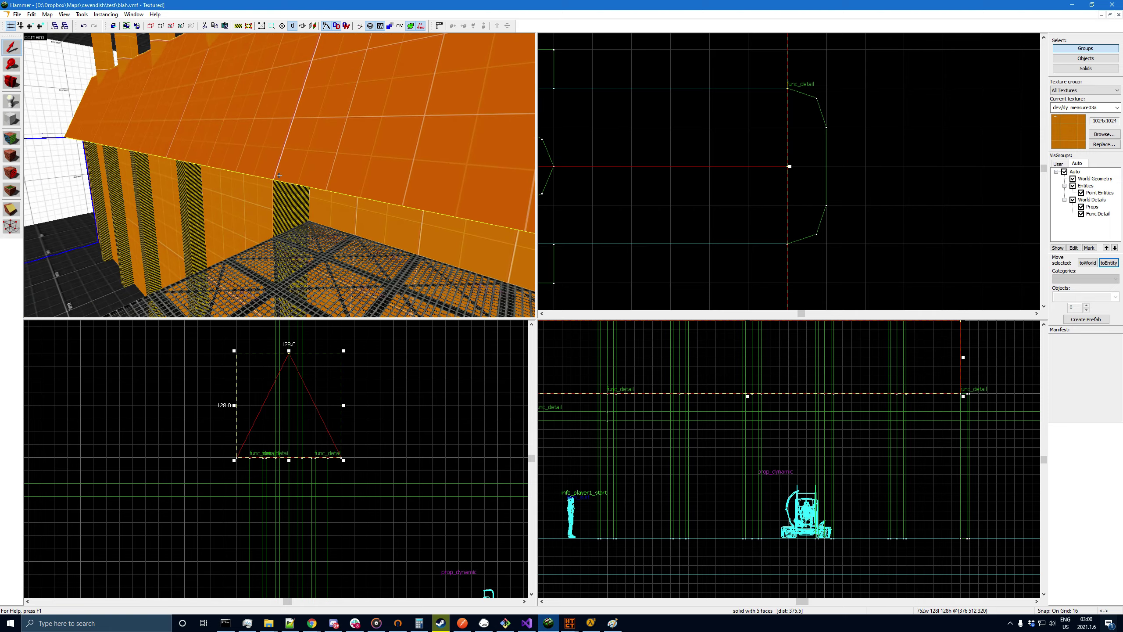
- Delete the grated func_detail walkway that runs around the room beside the wall
key("z")
left_click(176, 122)
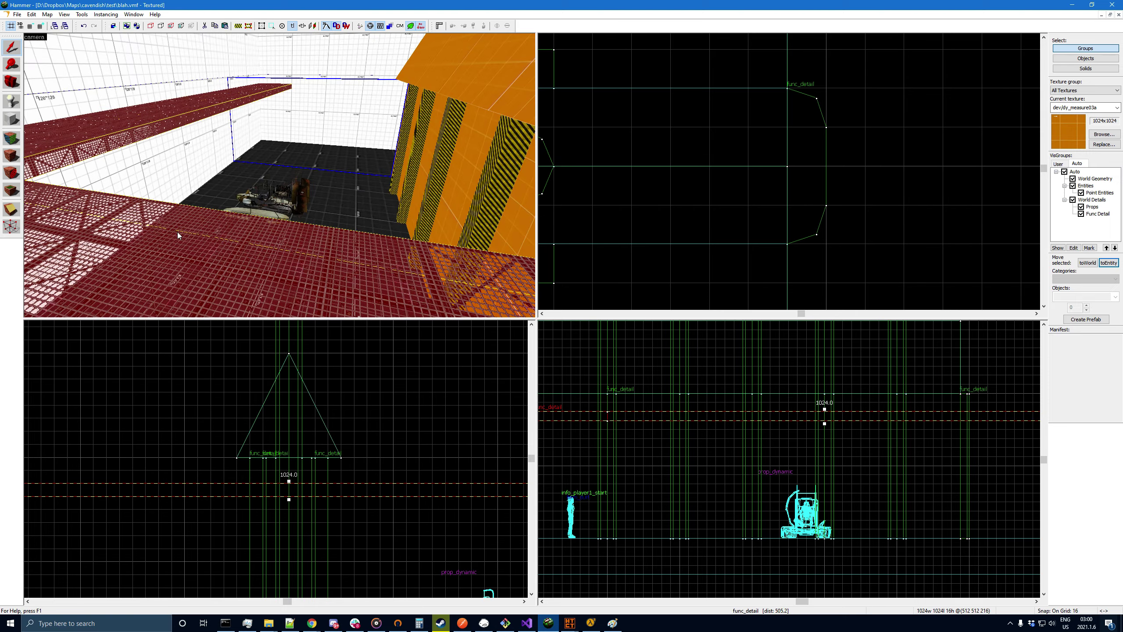
key("Delete")
key("z")
key("s")
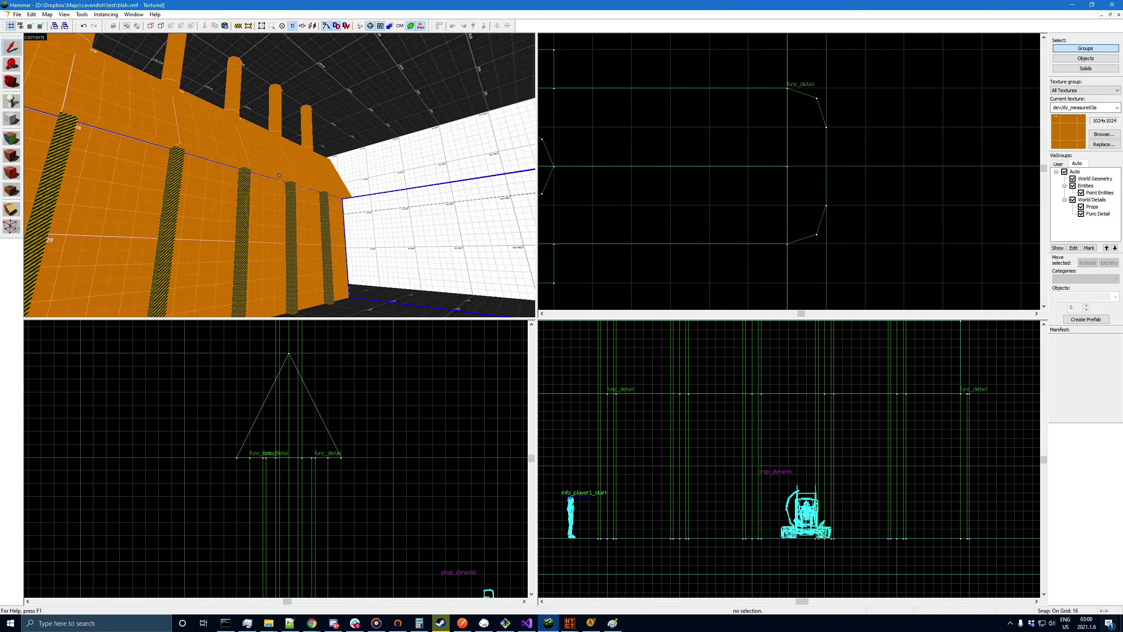
- Recompile blah.vmf with the Fullbright preset and load its default portal file
key("z")
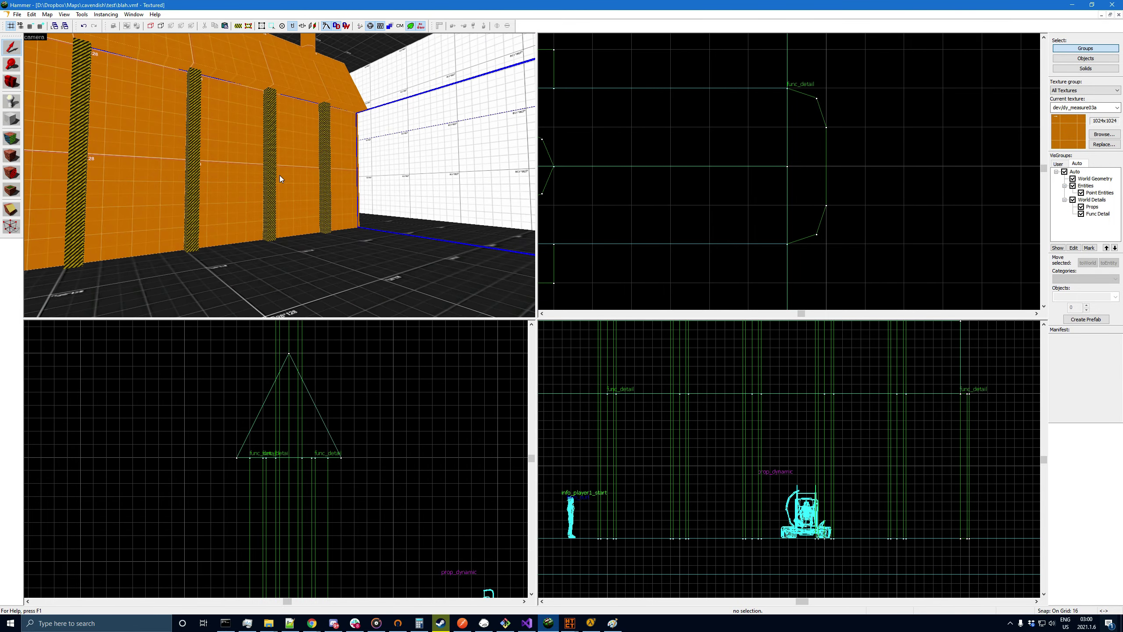
mouse_move(570, 623)
left_click(575, 580)
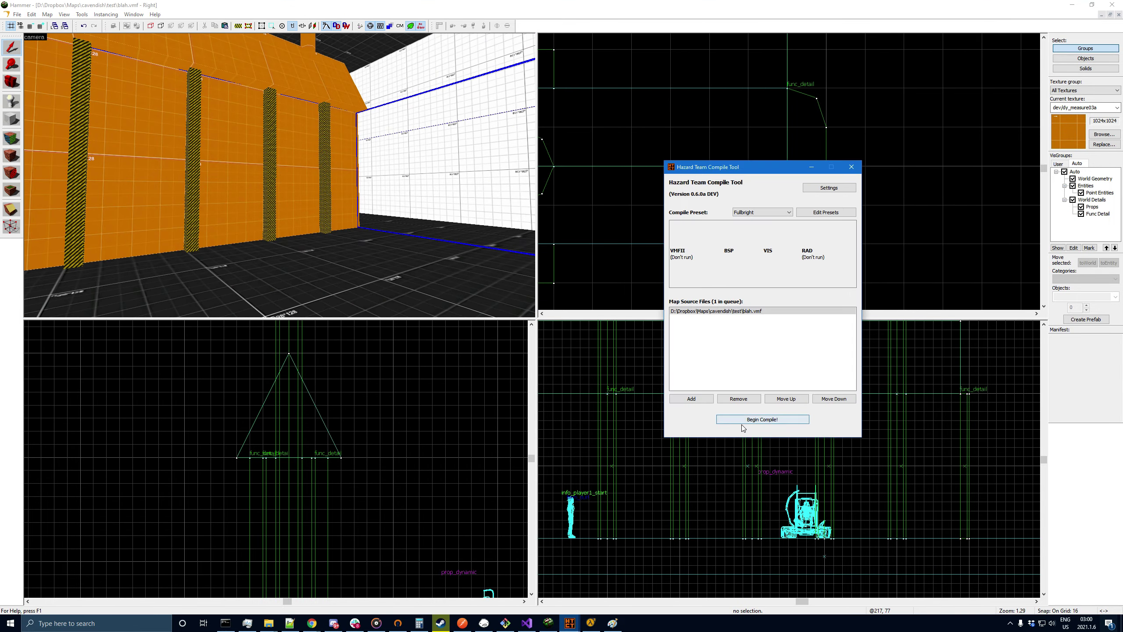
left_click(47, 14)
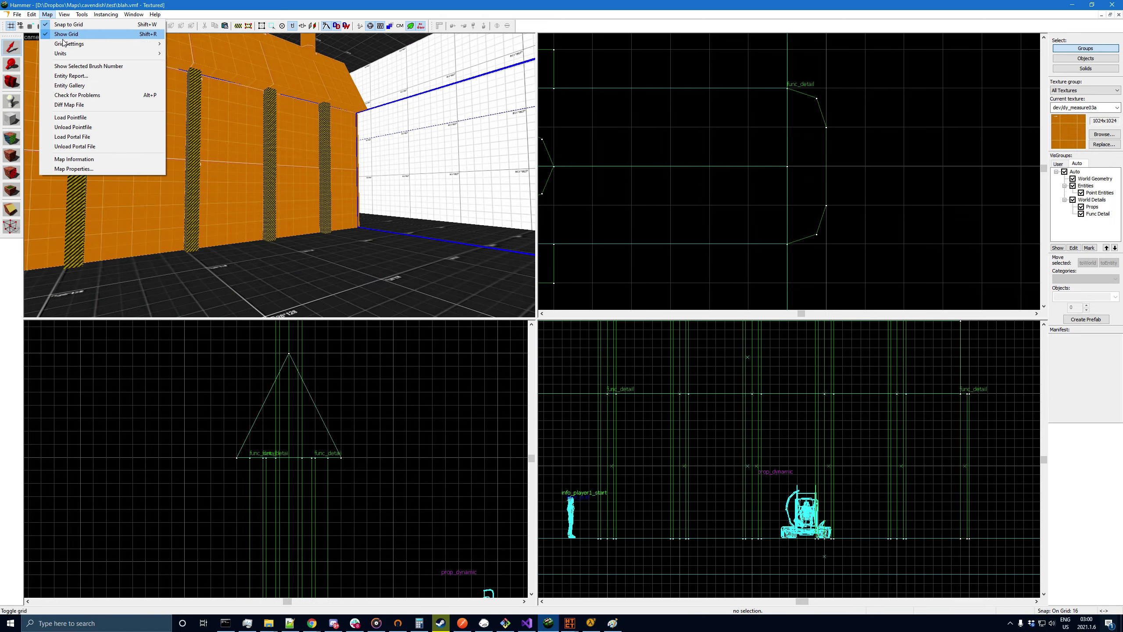
left_click(83, 137)
left_click(571, 341)
- Inspect the portals around the triangular roof and lower the roof brush to 80 units high
key("z")
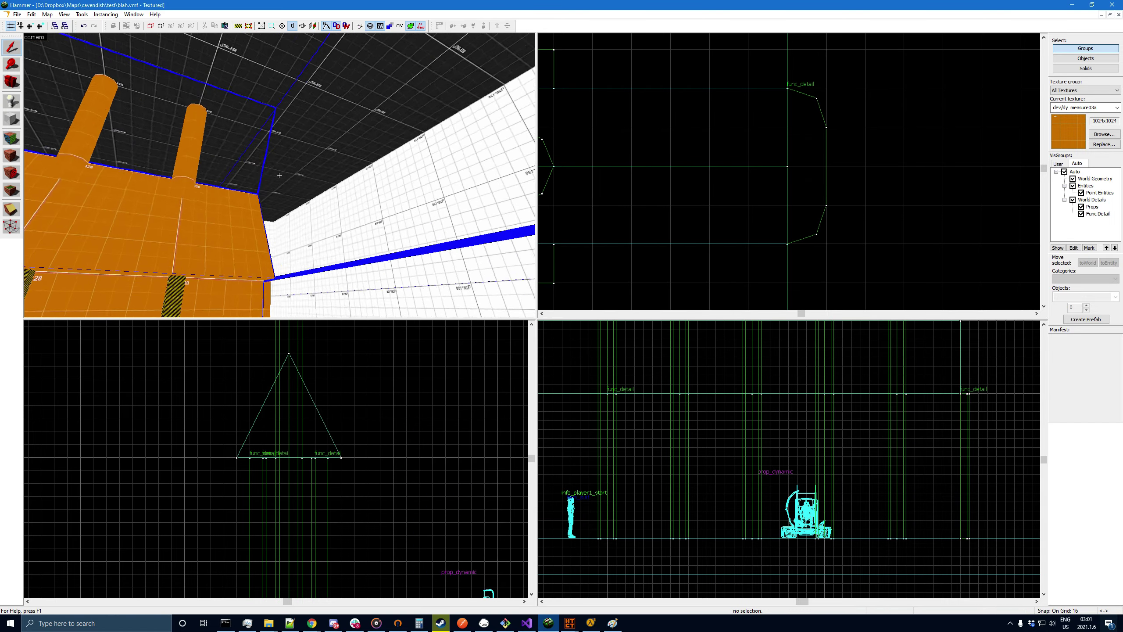
key("z")
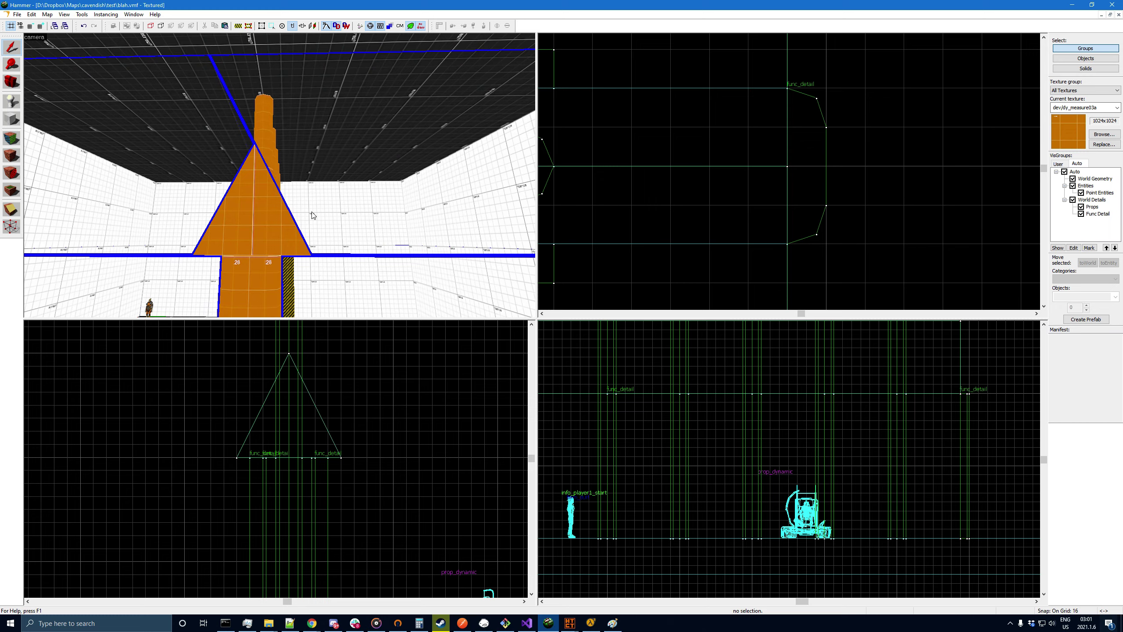
key("z")
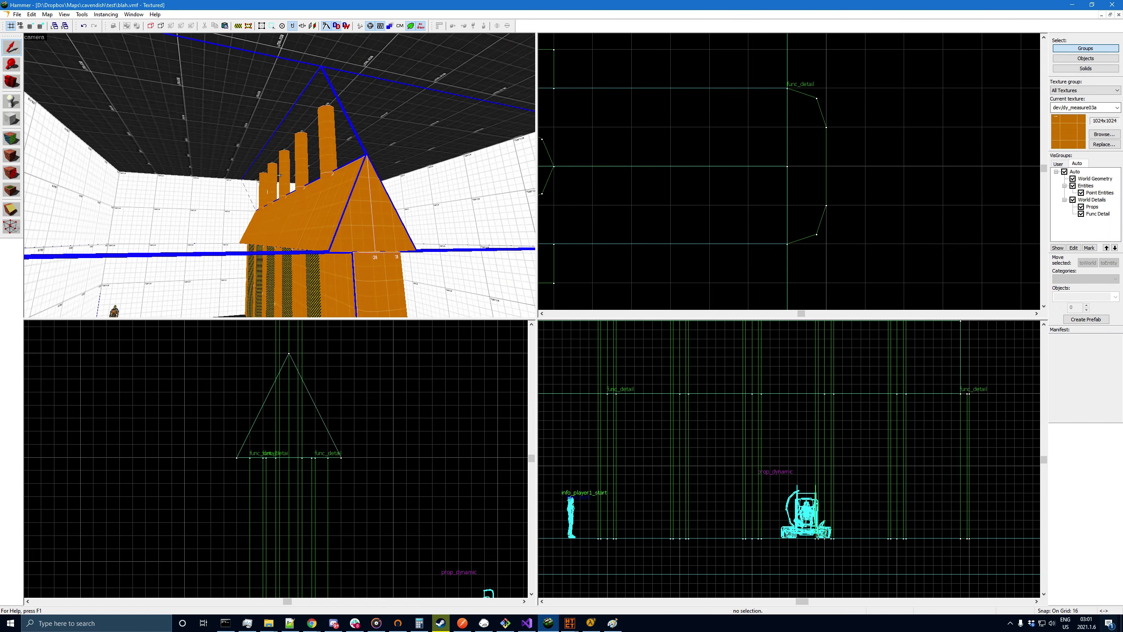
key("z")
left_click(289, 175)
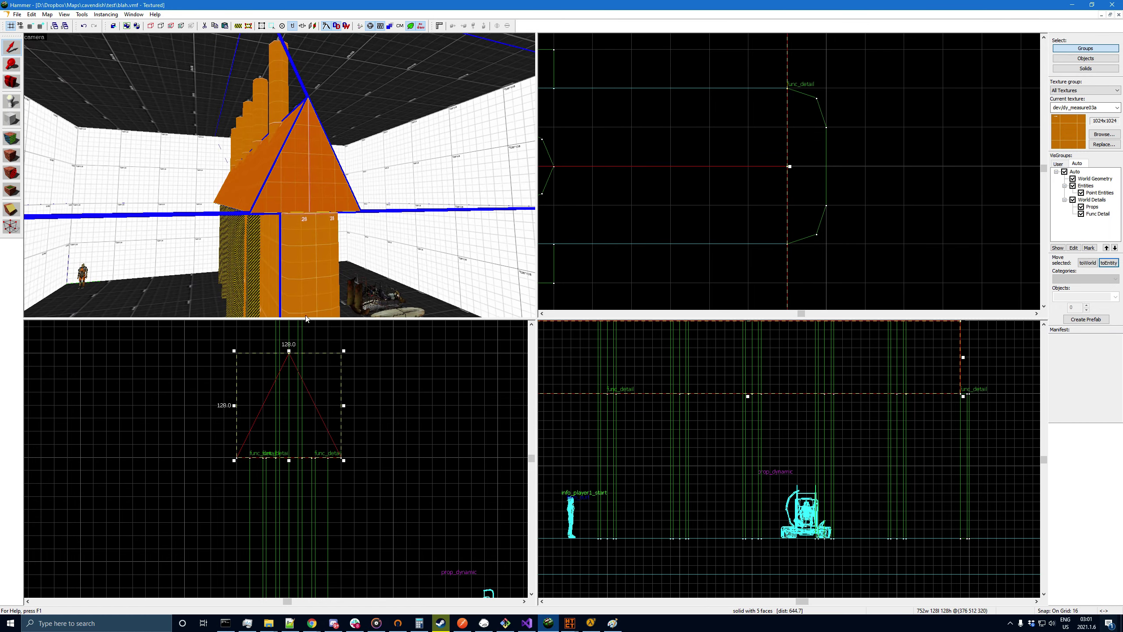
left_click_drag(289, 354, 283, 394)
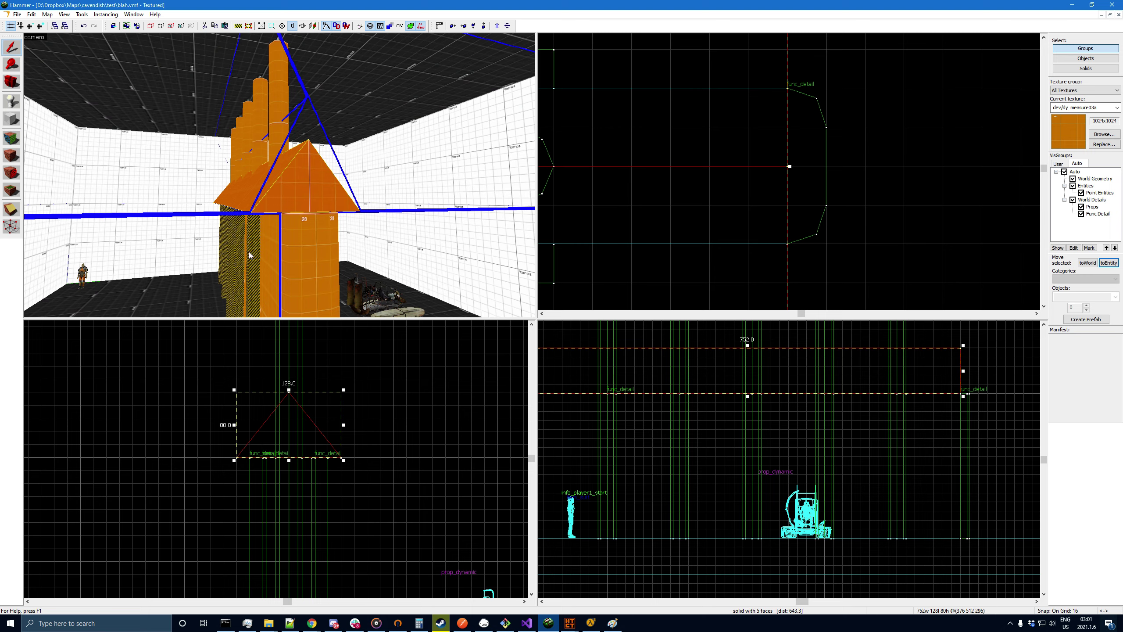
- Move the two lower vertices at the roof's end outward past the wall's rounded end so the end face slopes
left_click(18, 210)
scroll(760, 179, "down", 1)
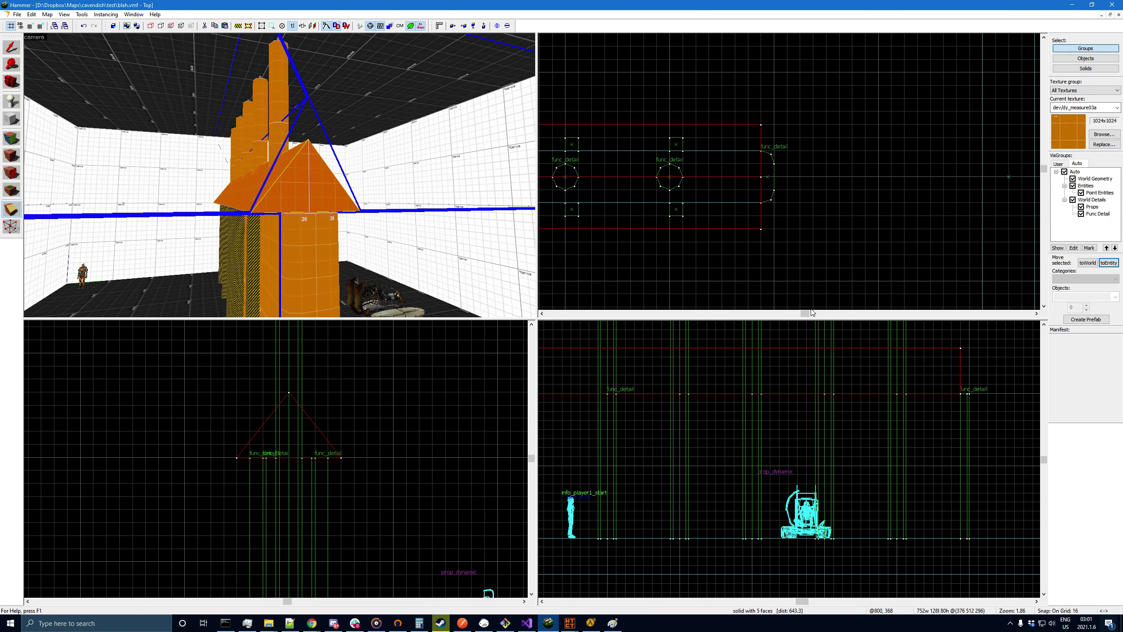
scroll(959, 349, "up", 3)
left_click(11, 226)
left_click_drag(966, 440, 1021, 442)
scroll(951, 404, "down", 3)
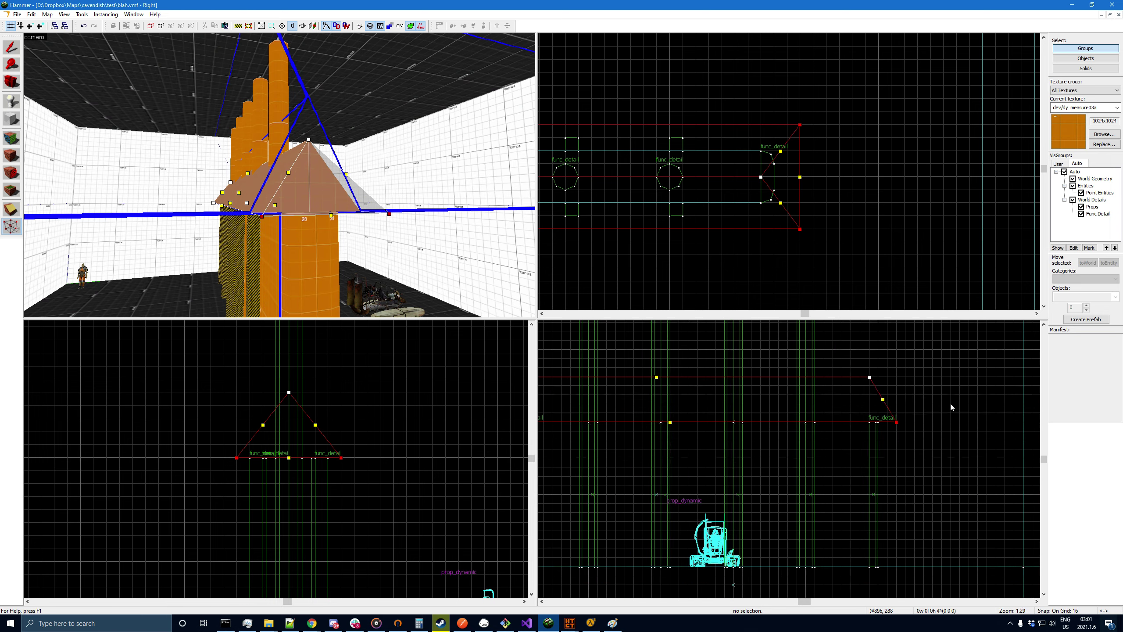
- Move the two lower vertices at the roof's sloped end further outward, making the roof 848 units long
left_click_drag(887, 426, 925, 432)
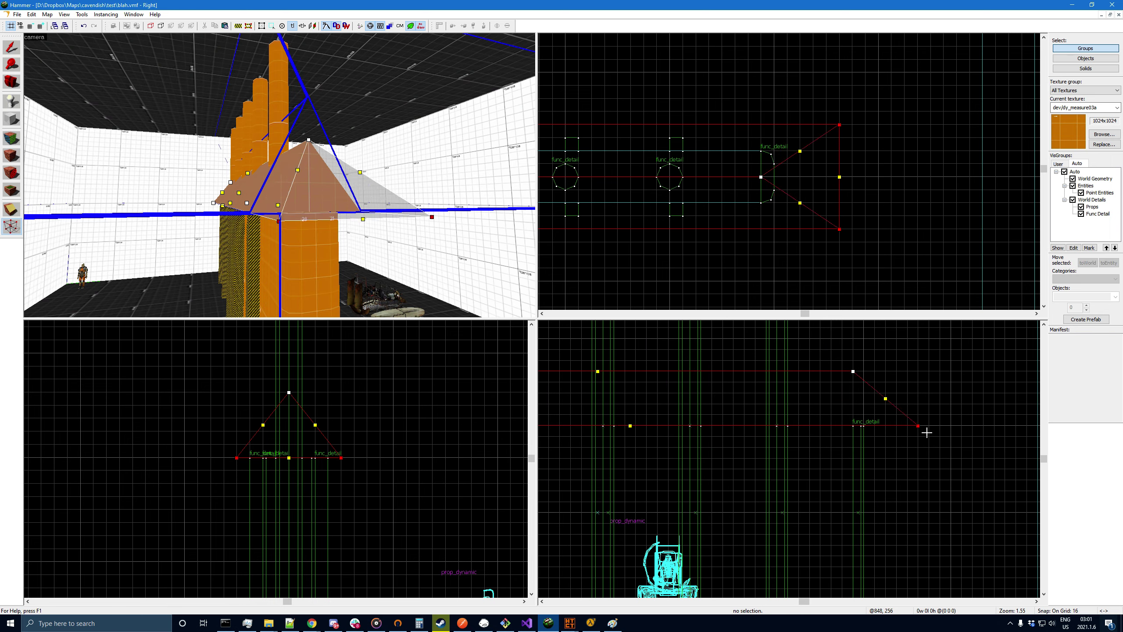
left_click(11, 47)
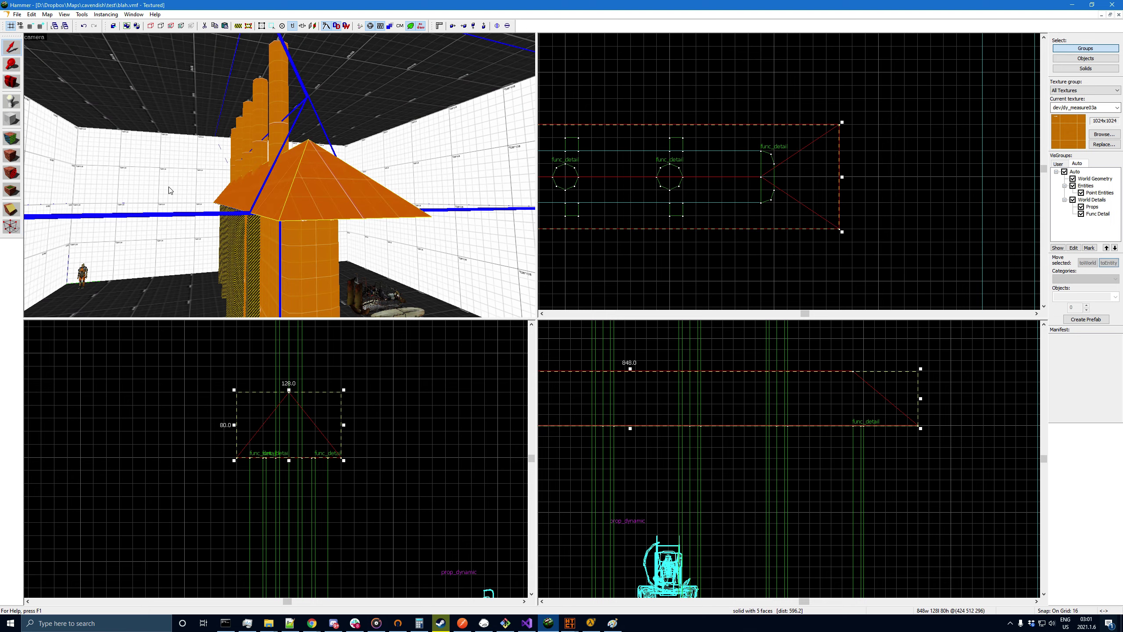
- Recompile blah.vmf with the Fullbright preset and load its default portal file to update the portals around the extended roof
left_click(569, 623)
left_click(762, 419)
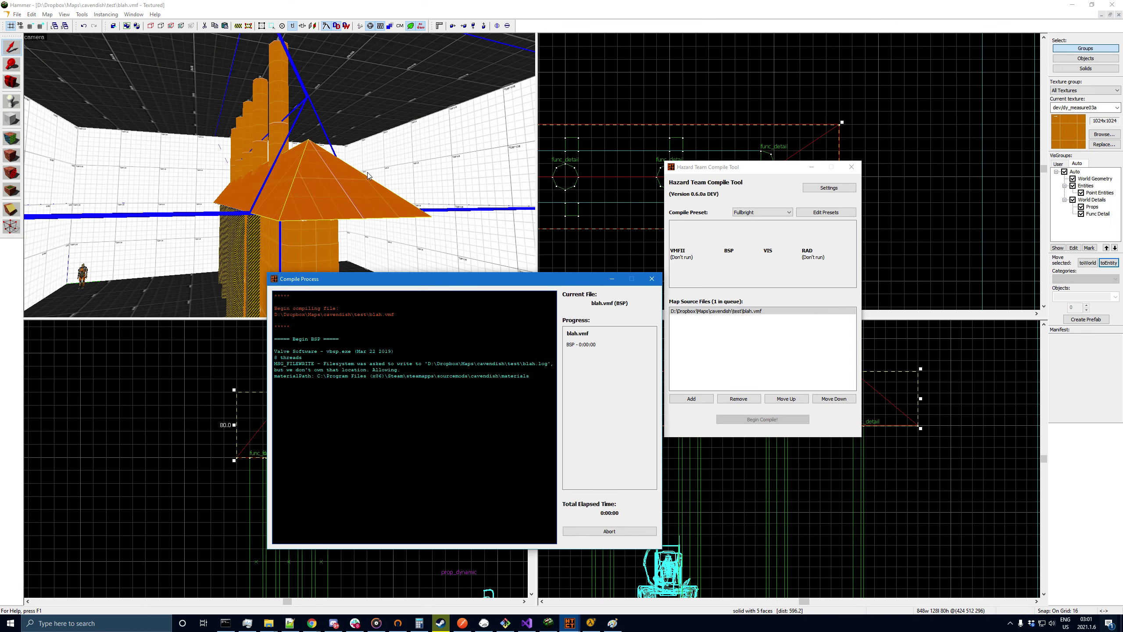
left_click(47, 14)
left_click(66, 138)
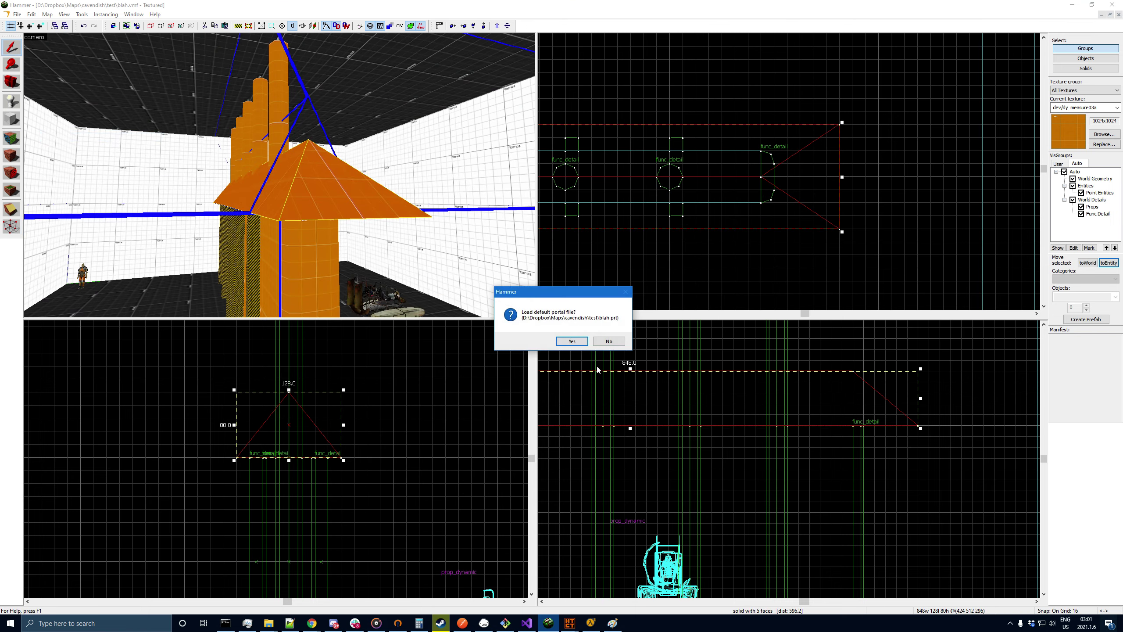
- Examine the portals meeting the roof's sloped end and its ridge, from the front and along the wall
left_click(15, 82)
left_click_drag(248, 175, 279, 175)
key("d")
key("s")
key("d")
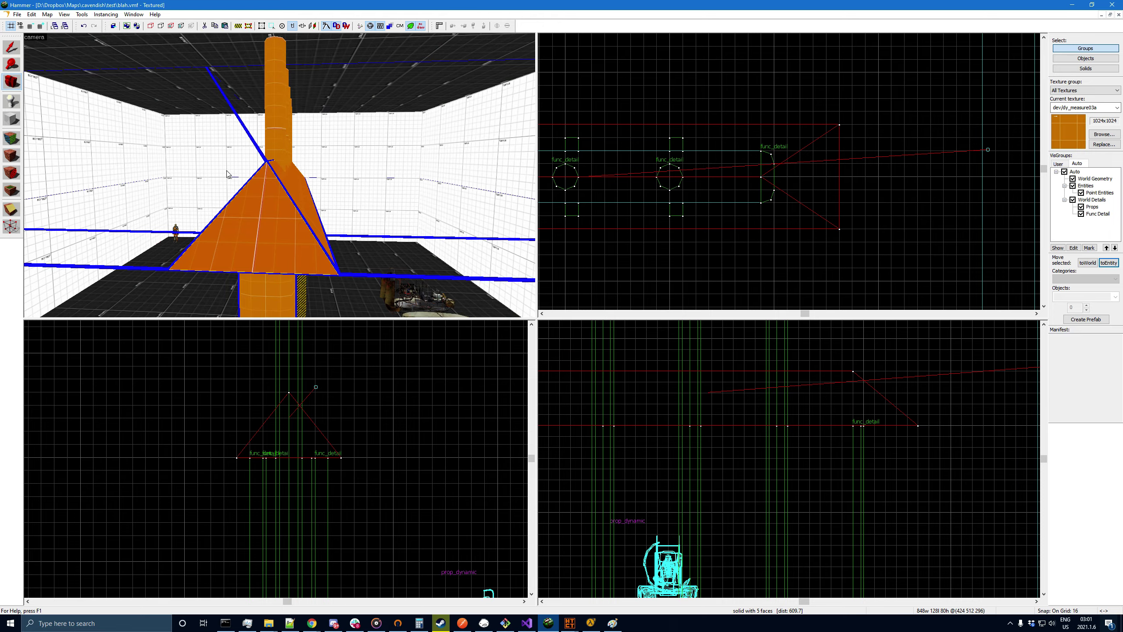
key("w")
left_click_drag(226, 174, 279, 175)
key("a")
left_click(11, 47)
left_click(805, 116)
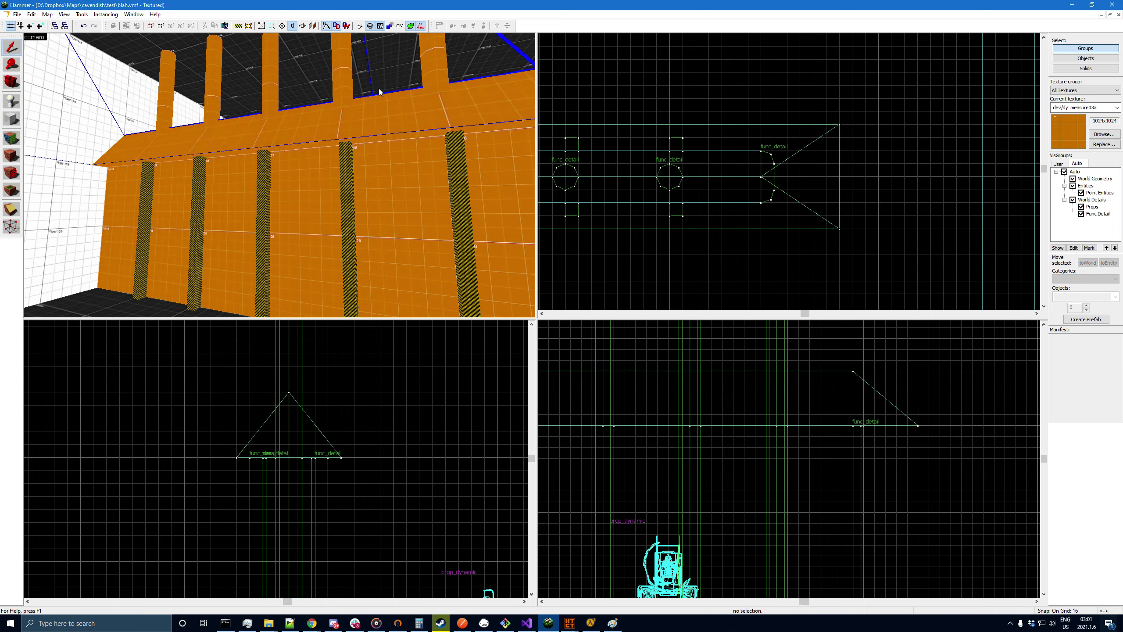
- Highlight the roof brush and examine how the portals run along its lower edges and past the wall's end
left_click(376, 121)
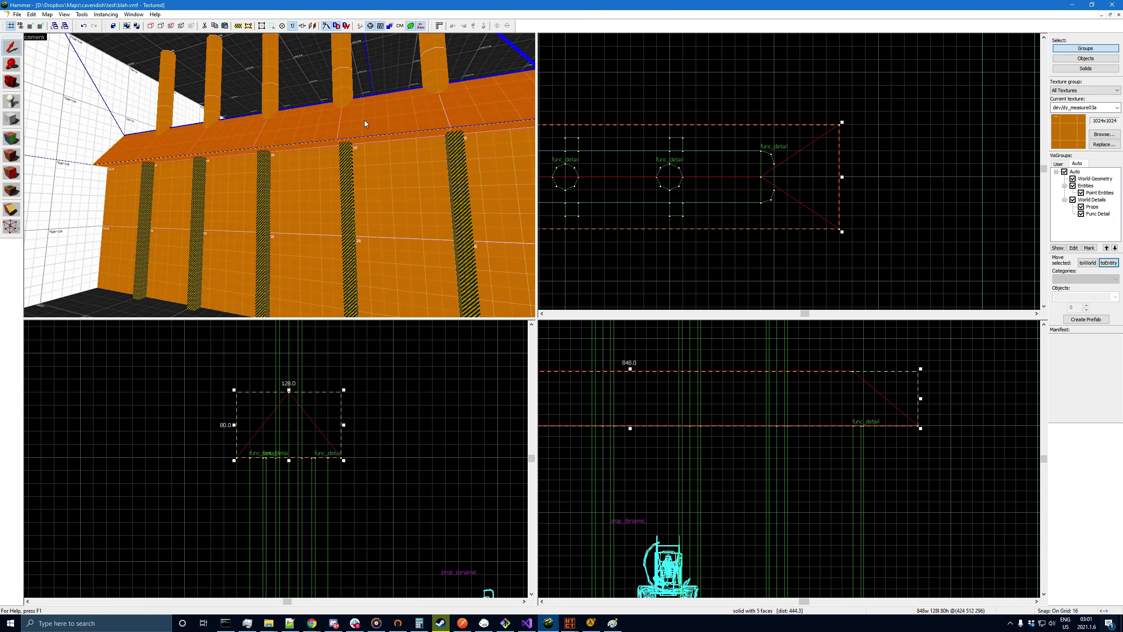
left_click(15, 82)
key("d")
left_click_drag(279, 175, 279, 175)
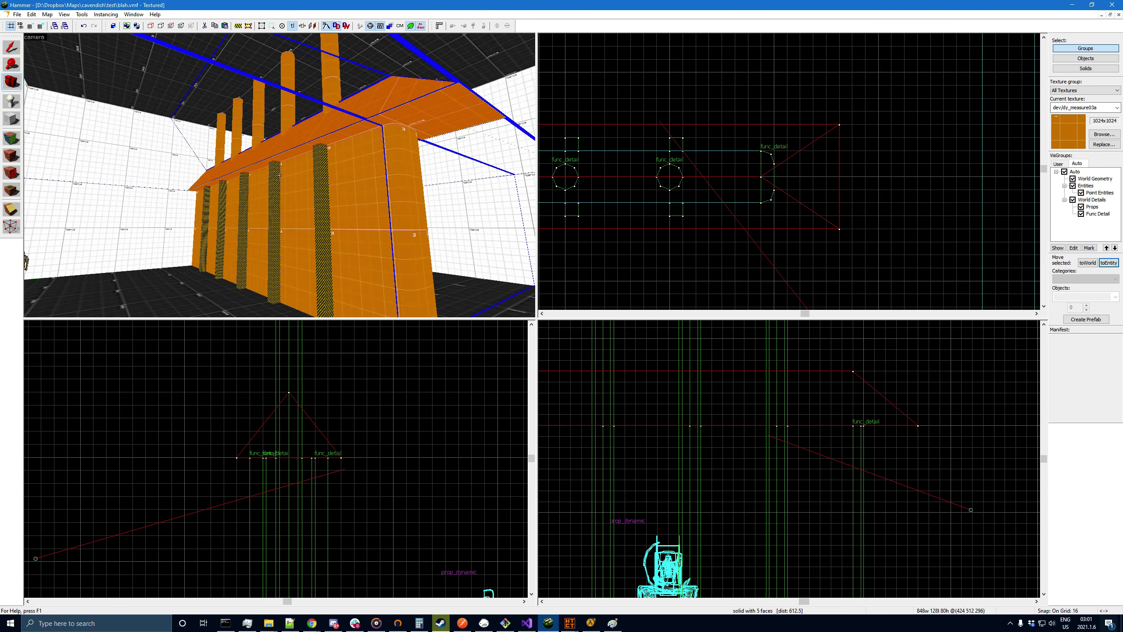
right_click_drag(279, 176, 279, 175)
left_click_drag(279, 176, 279, 175)
right_click_drag(221, 147, 279, 175)
left_click(11, 48)
left_click(908, 176)
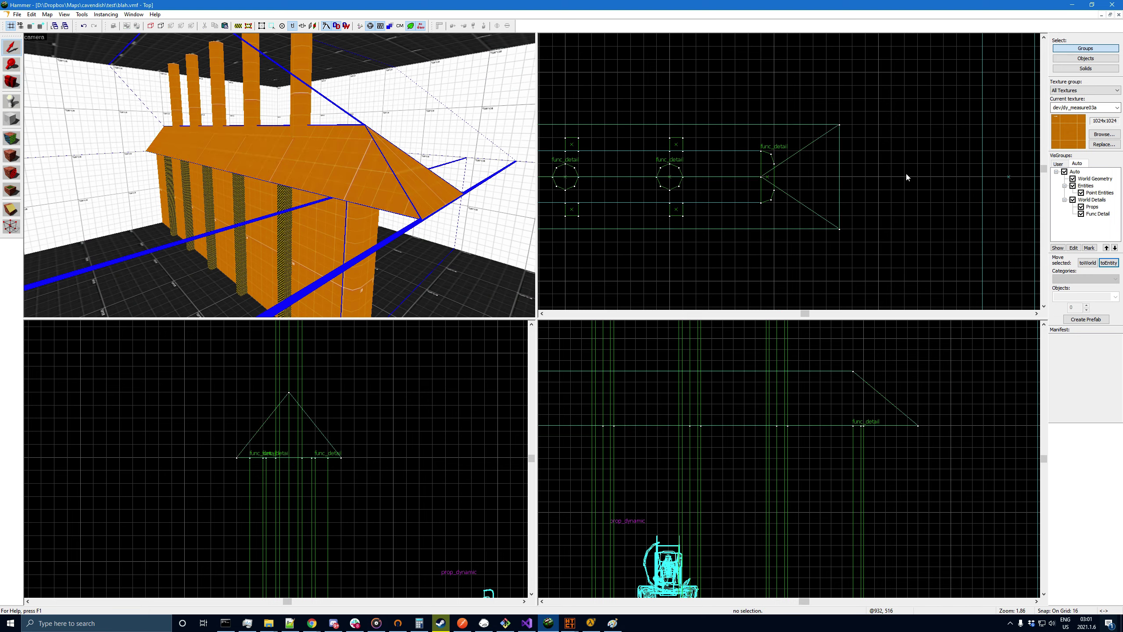
- Turn the sloped roof brush into a func_detail entity
left_click(369, 169)
key("ctrl+t")
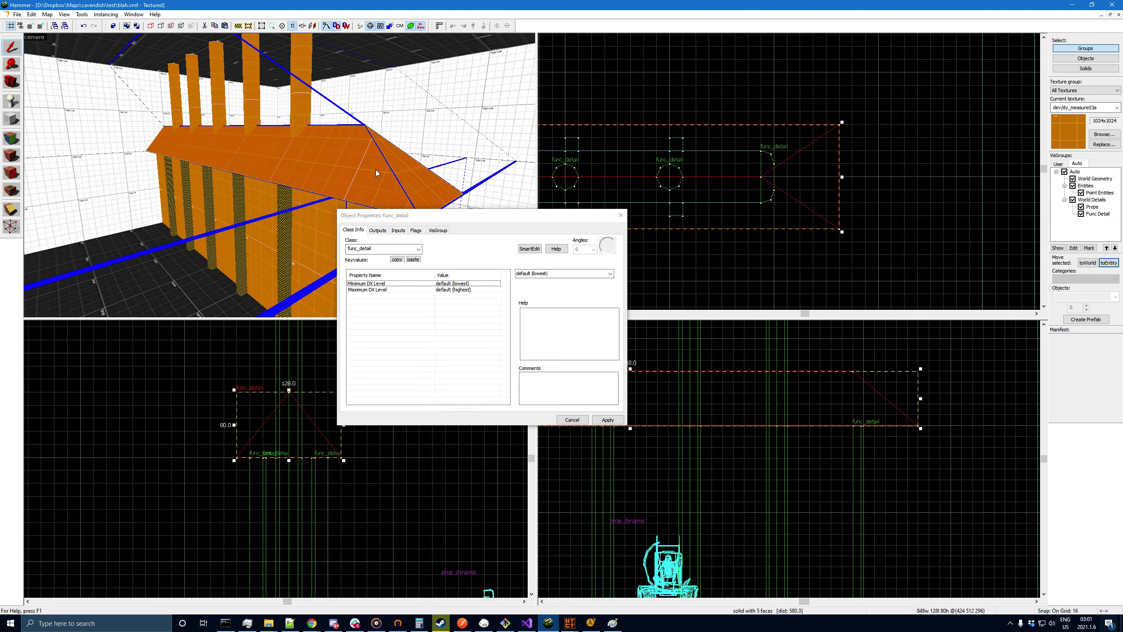
left_click(621, 215)
left_click(682, 89)
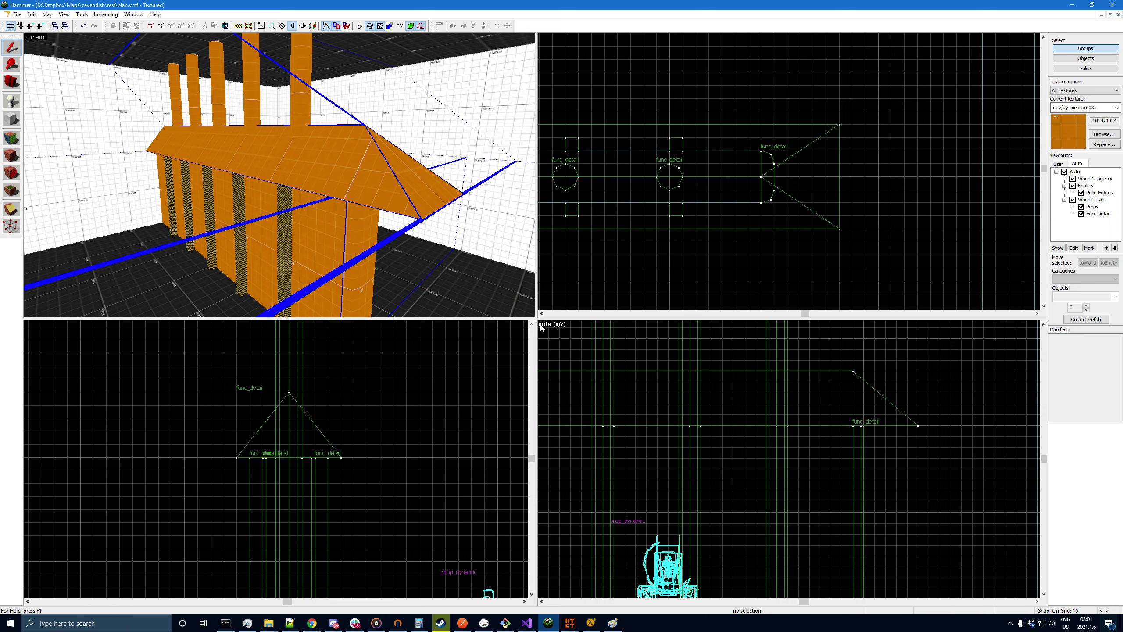
- Recompile blah.vmf with the Fullbright preset and reload the default portal file with the roof as func_detail
left_click(570, 624)
left_click(757, 420)
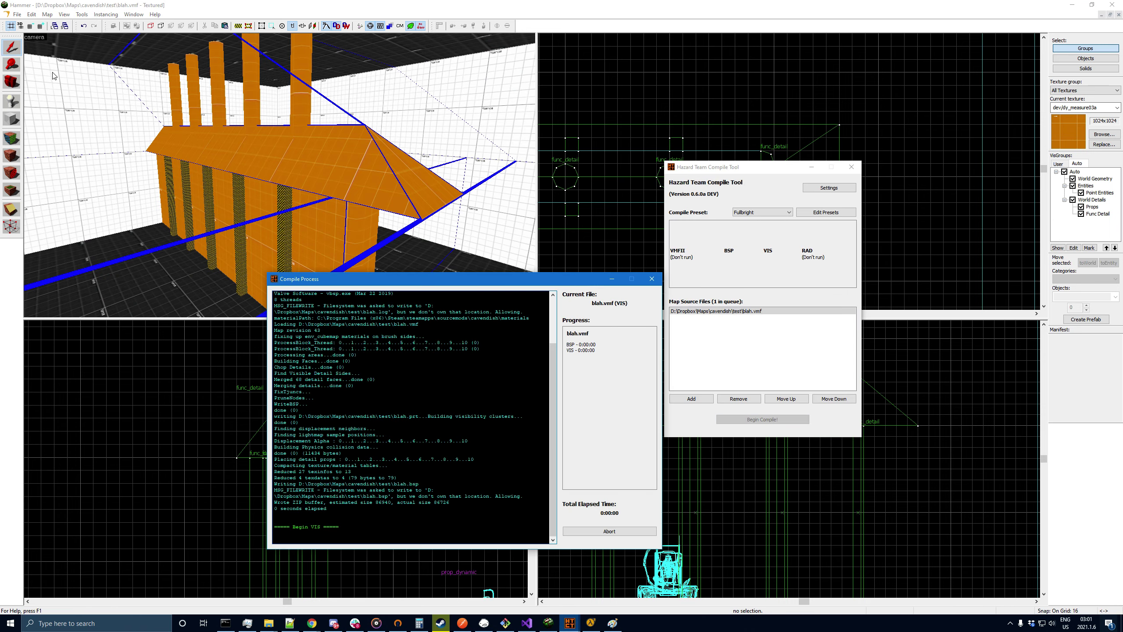
left_click(47, 14)
left_click(102, 135)
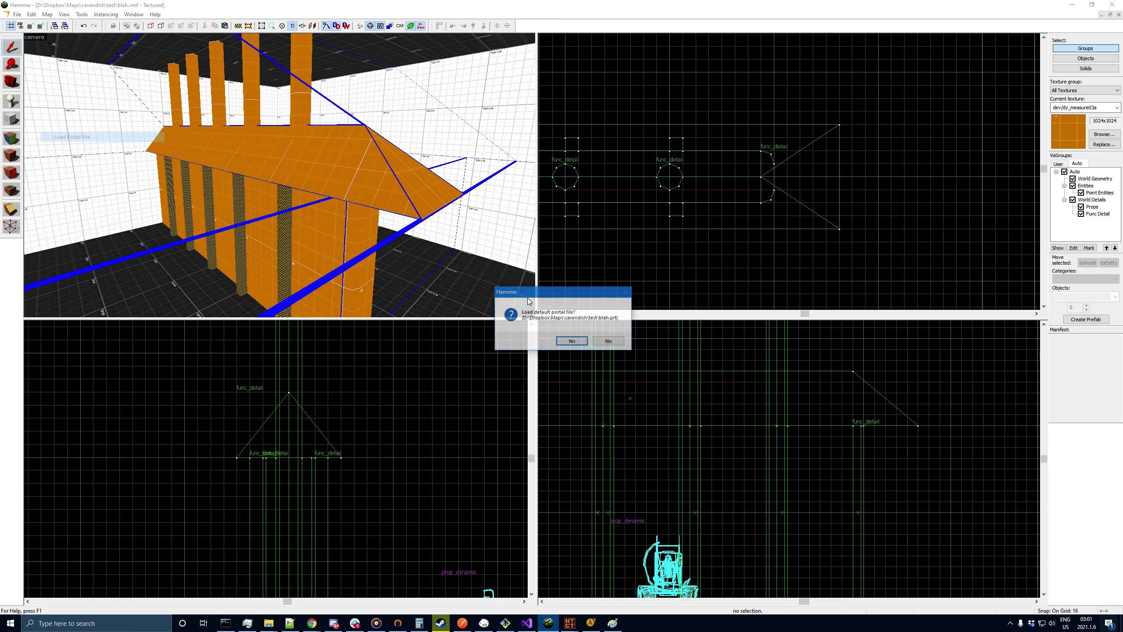
left_click(573, 344)
- Examine the portals around the wall beneath the func_detail roof
left_click(11, 83)
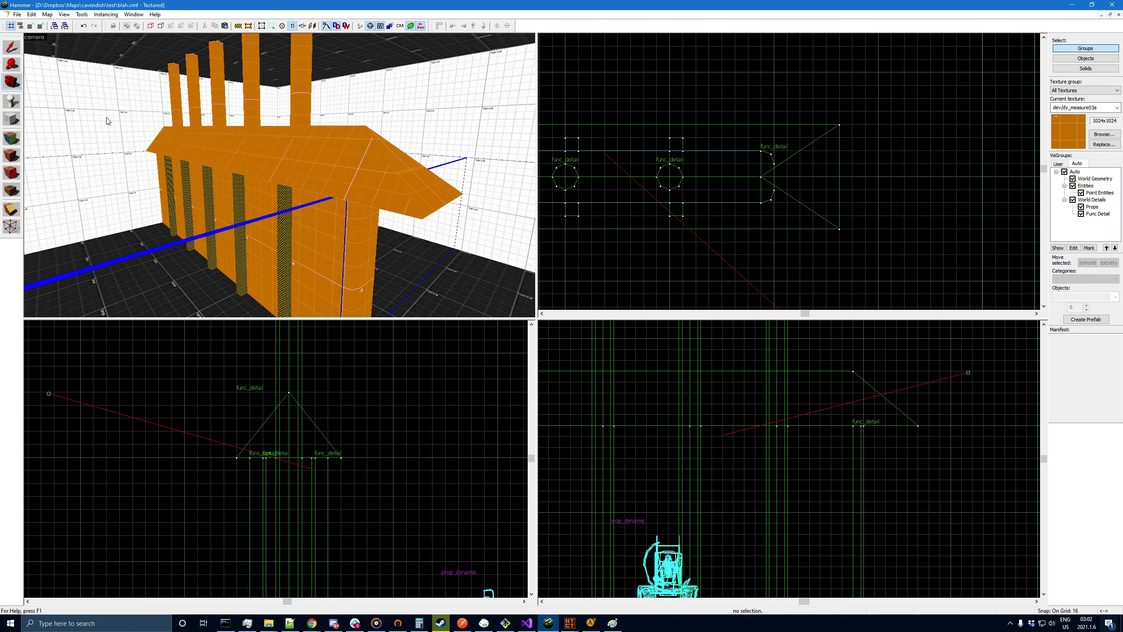
left_click_drag(238, 155, 217, 161)
right_click_drag(239, 154, 240, 128)
left_click_drag(239, 154, 249, 174)
left_click(11, 47)
- Hide the Func Detail visgroup to examine the portals around the plain world-brush wall, and show it again
left_click(1081, 213)
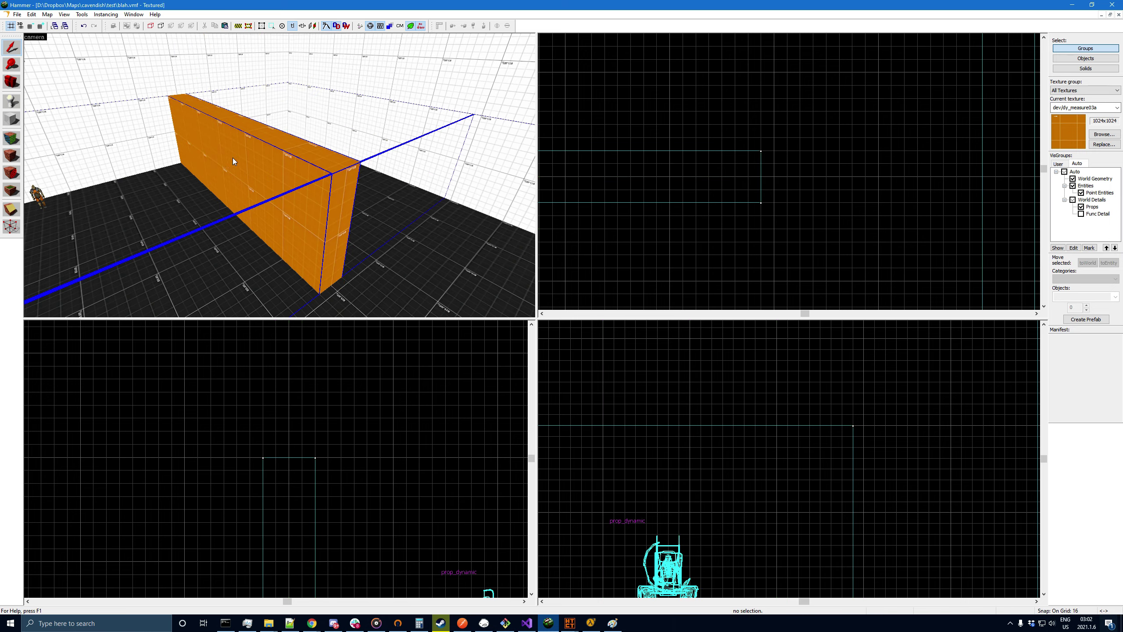
key("z")
key("z")
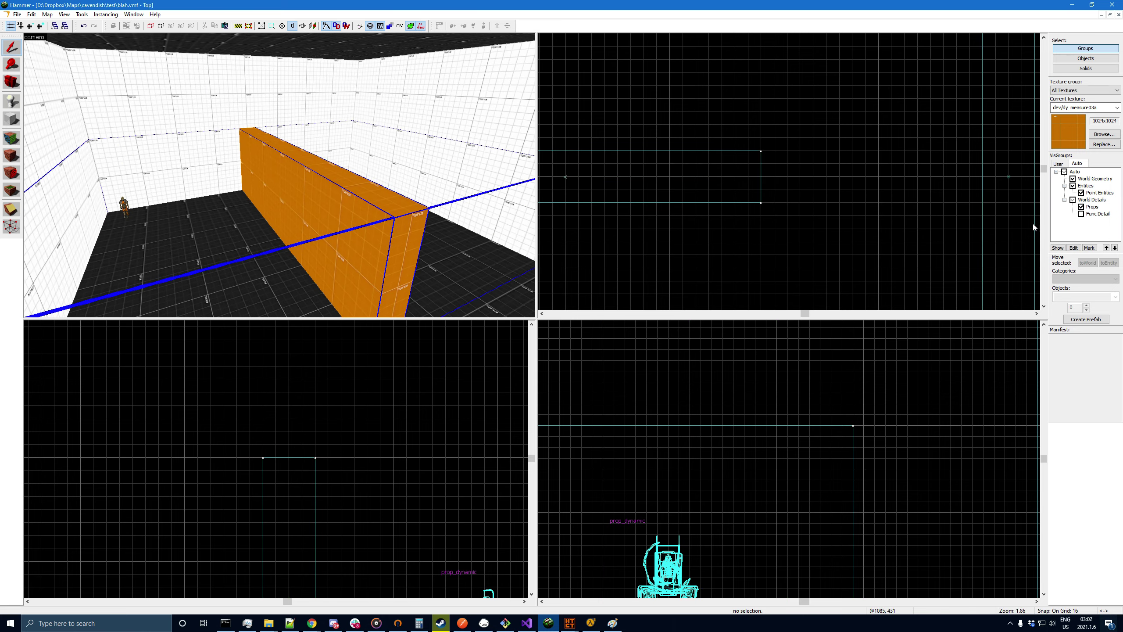
key("z")
key("w")
key("z")
left_click(1081, 214)
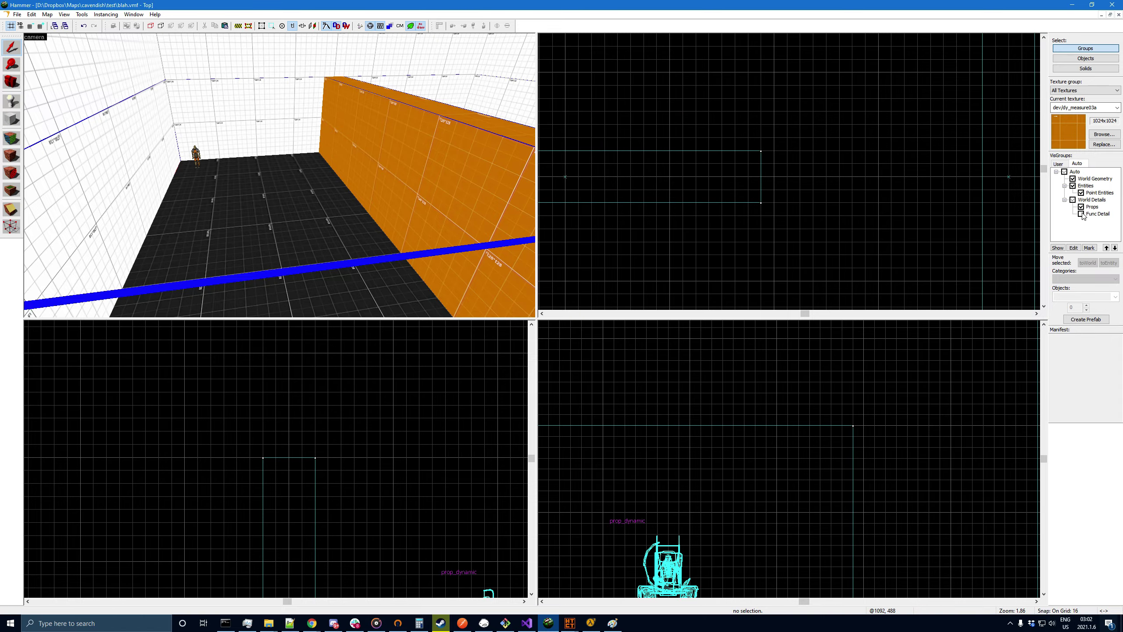
- Examine the func_detail roof's long slope up close, above the striped pillars and beneath the round columns
key("z")
key("w")
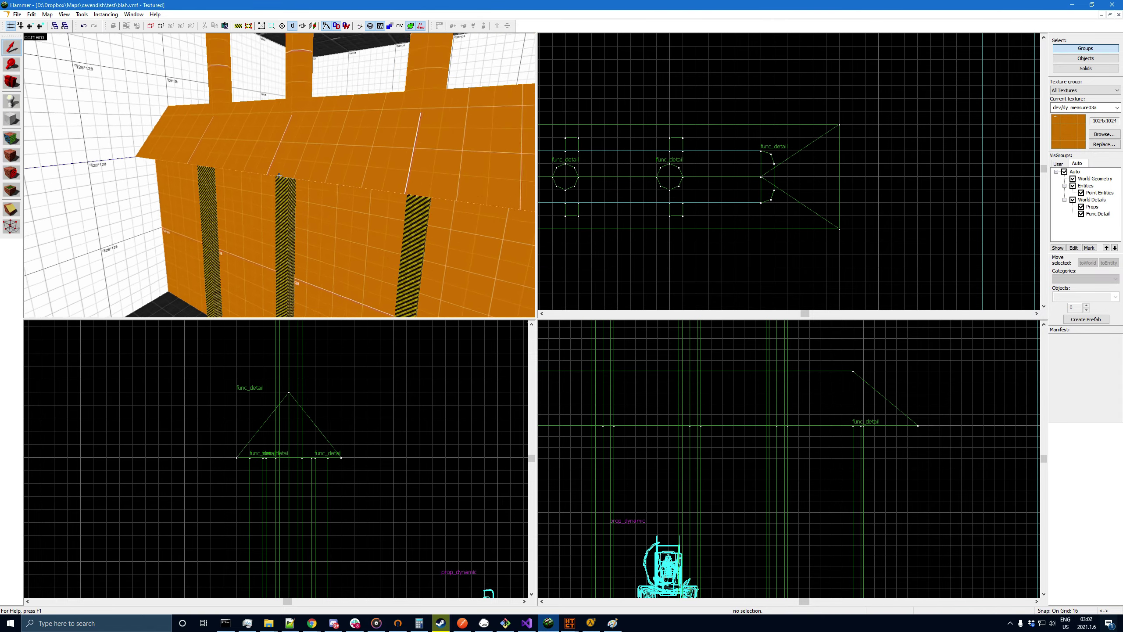
key("d")
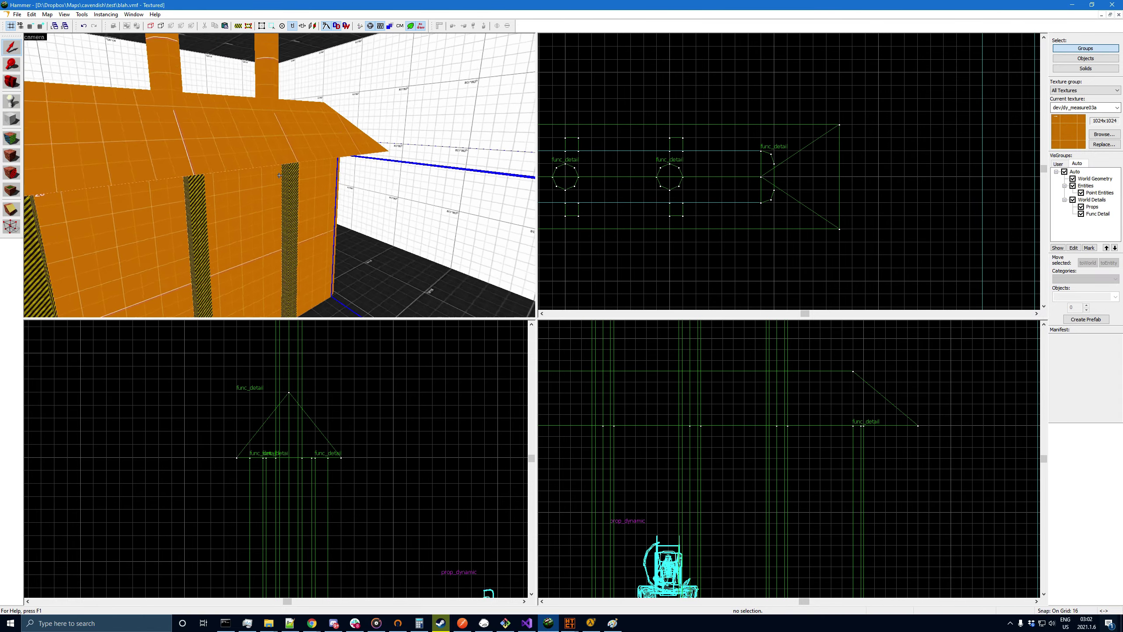
key("w")
key("s")
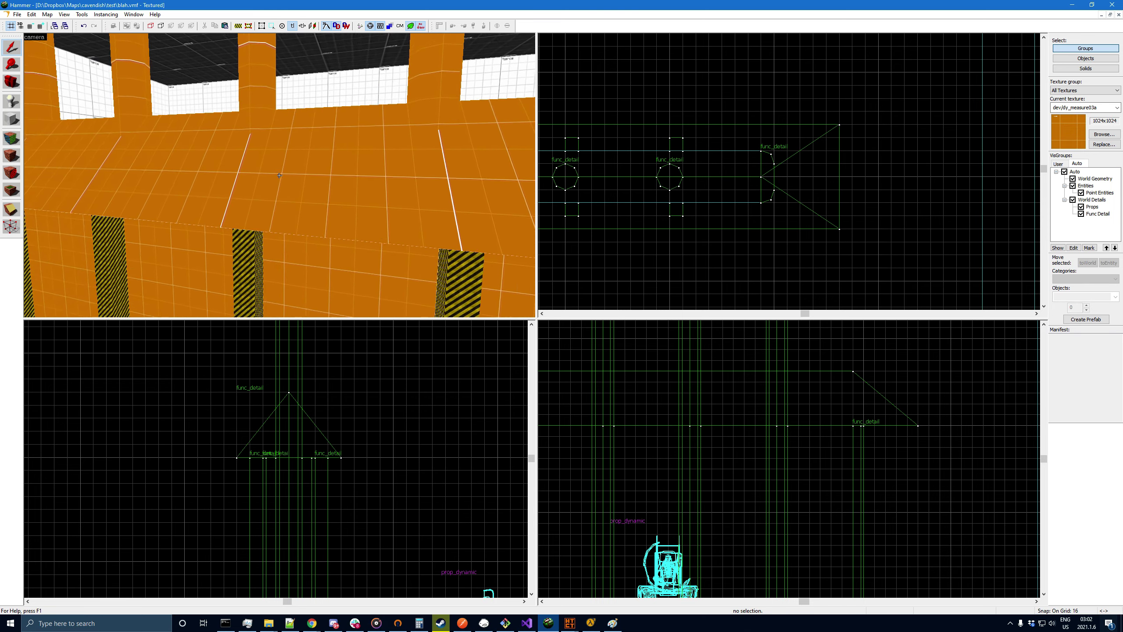
key("z")
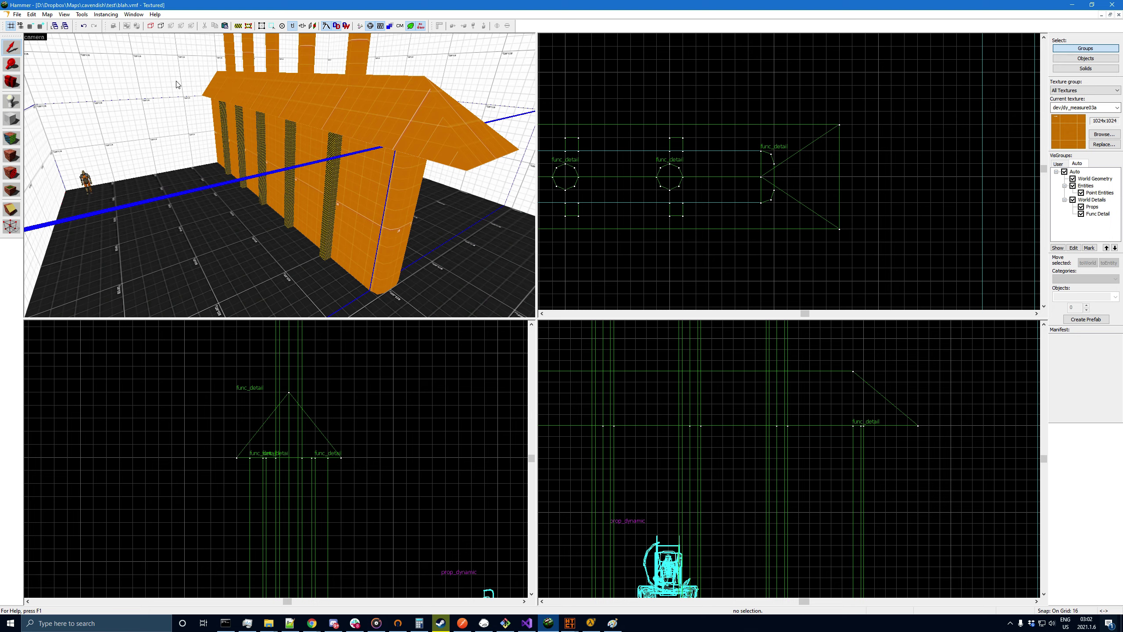
- Highlight the func_detail roof repeatedly and compare its shape with the portals at the wall's end from above
left_click(381, 100)
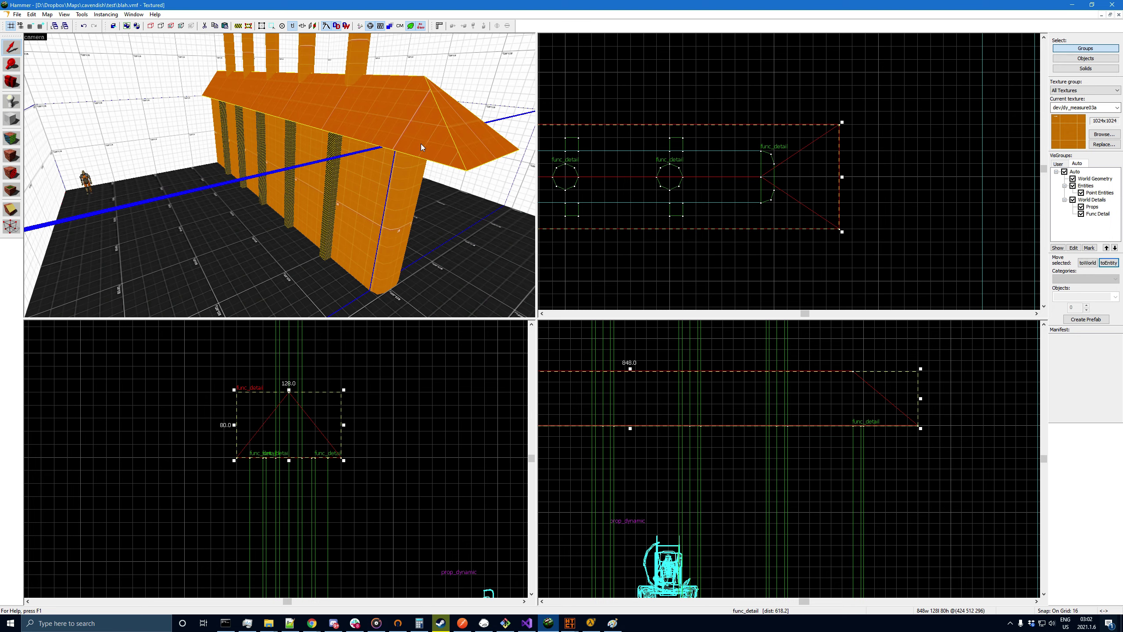
left_click(668, 263)
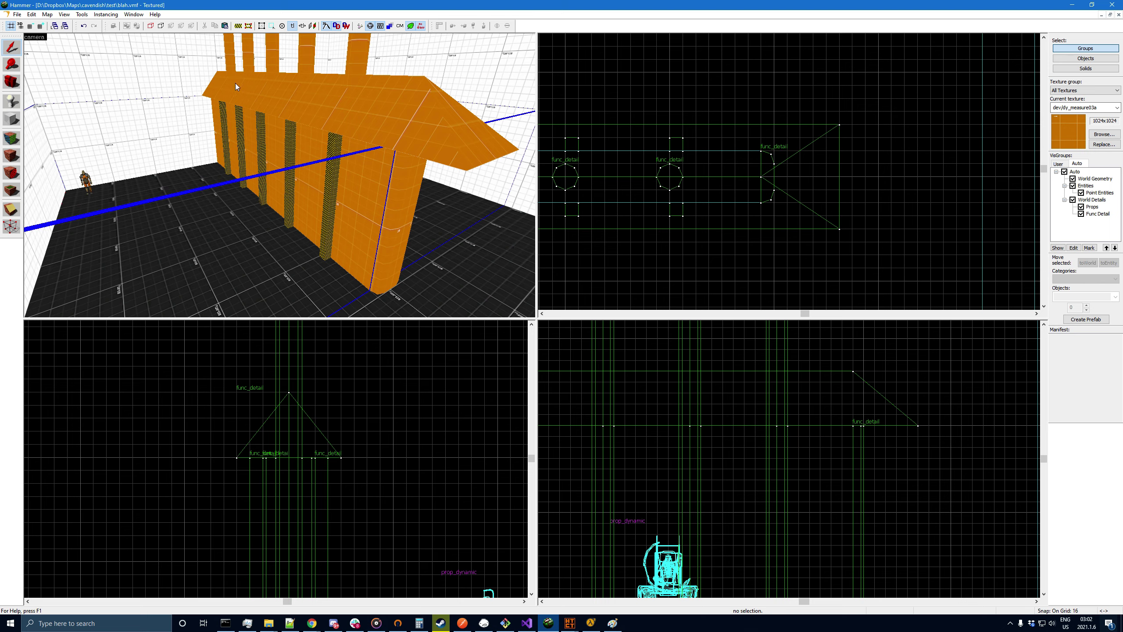
left_click(383, 115)
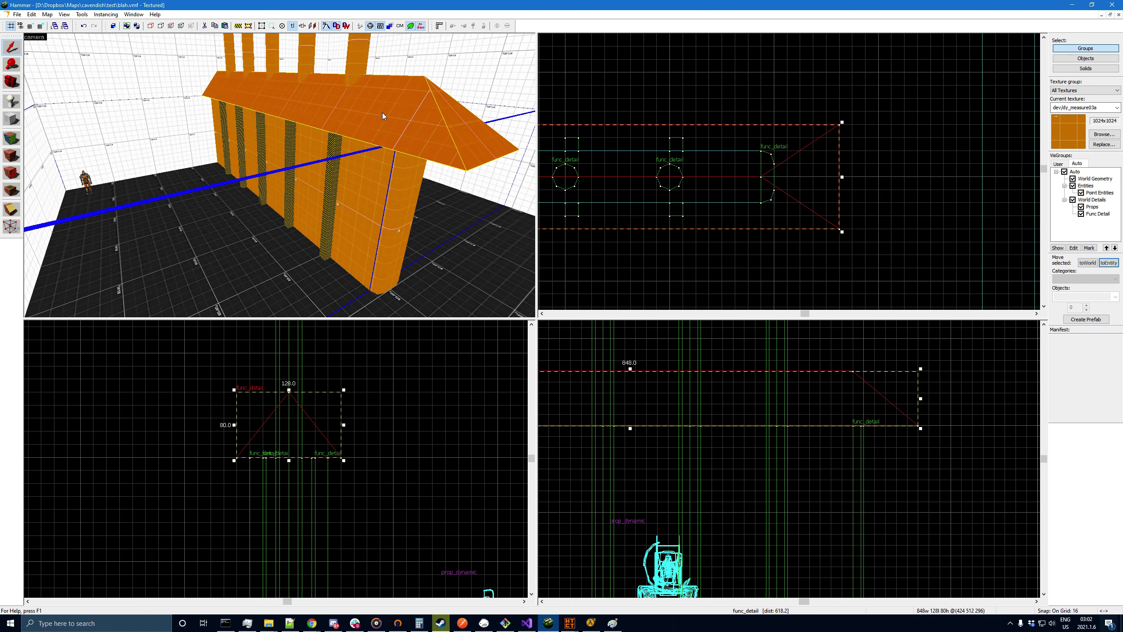
left_click(587, 86)
left_click(11, 82)
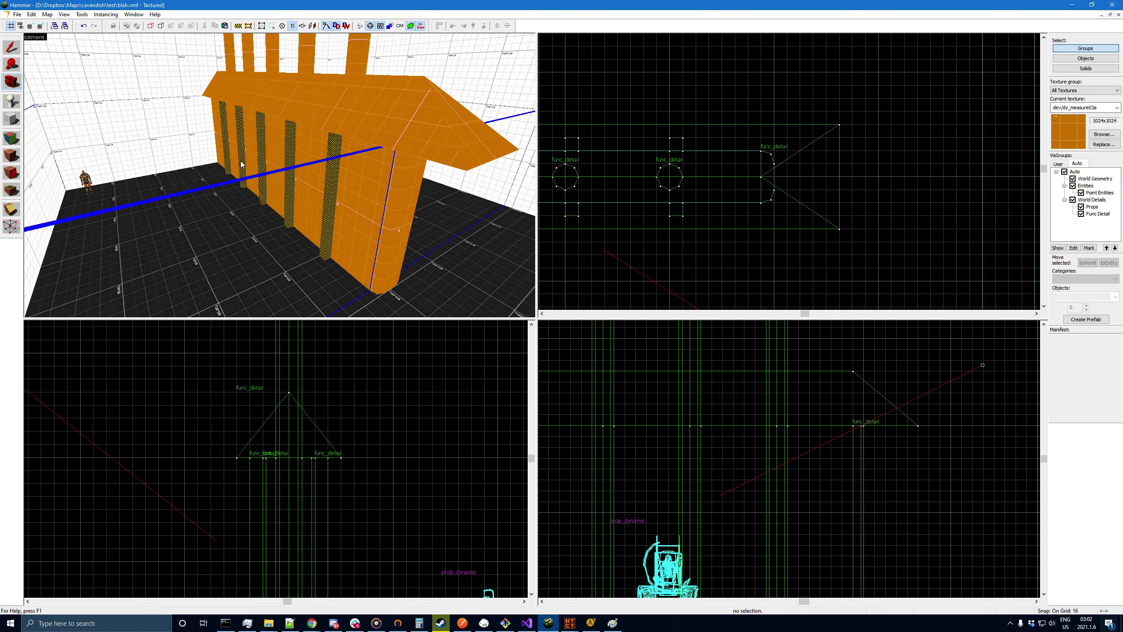
key("z")
key("z")
key("shift+s")
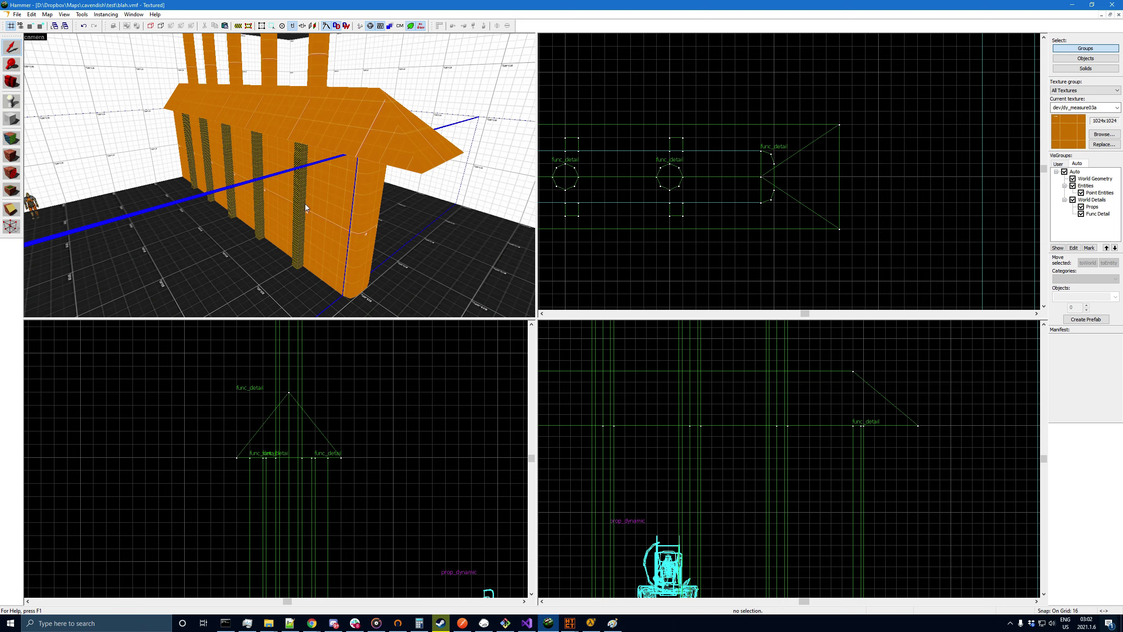
left_click(13, 82)
left_click_drag(191, 142, 279, 175)
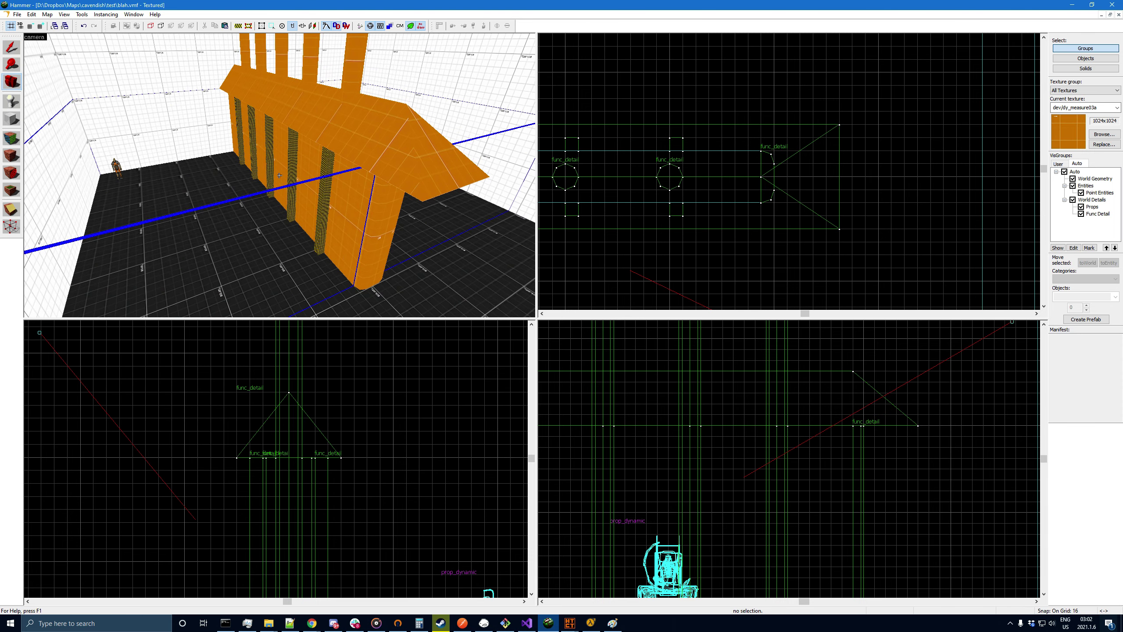
key("shift+s")
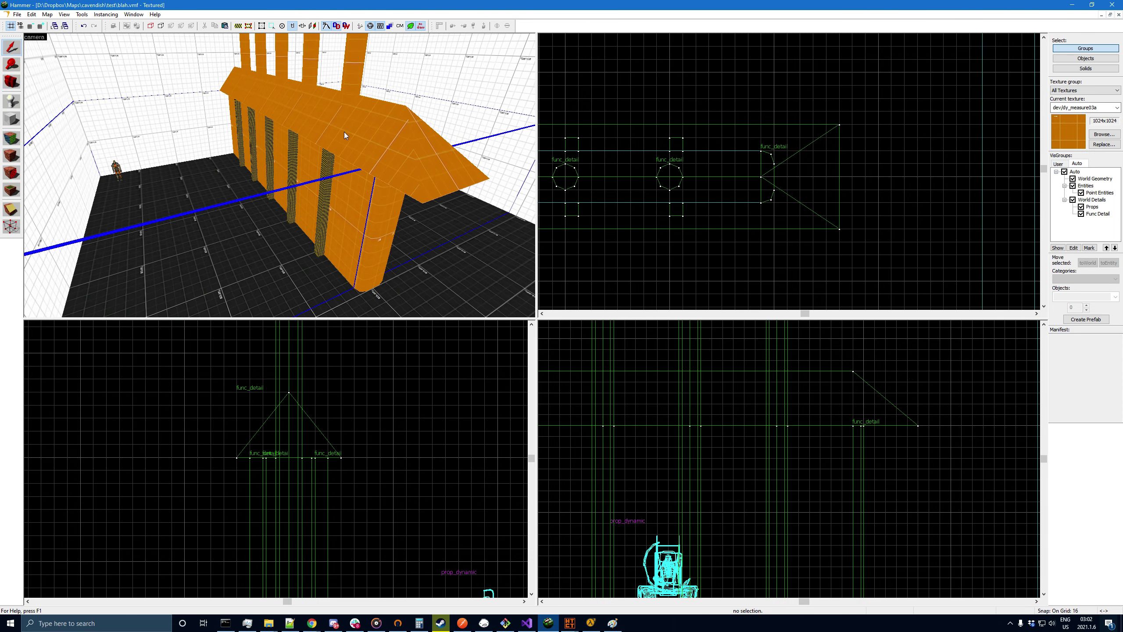
left_click(372, 133)
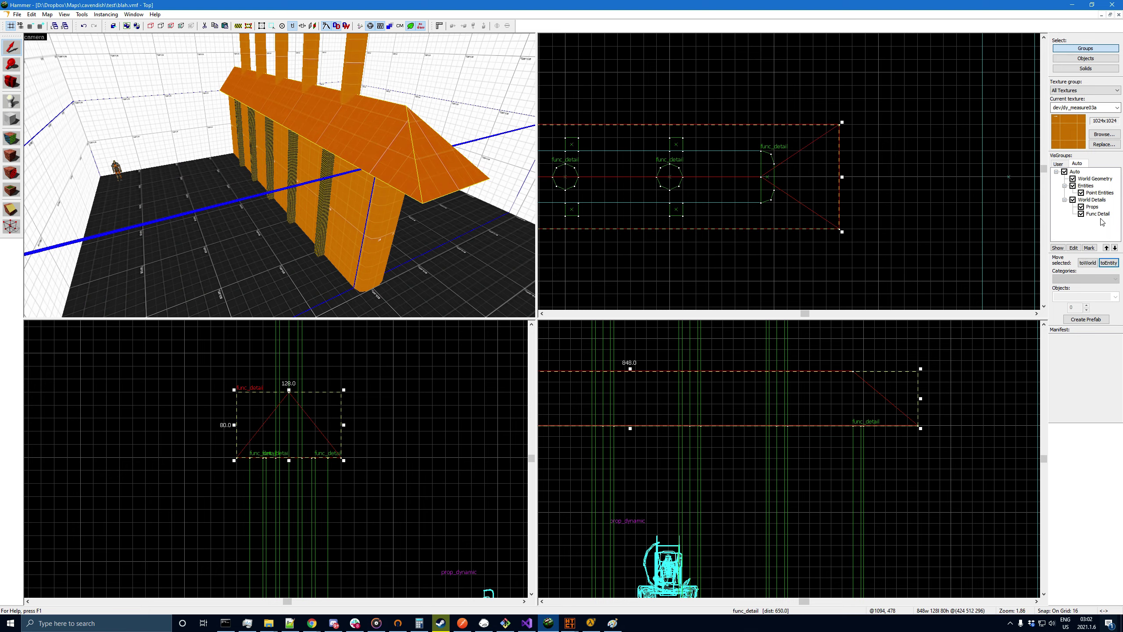
left_click(745, 108)
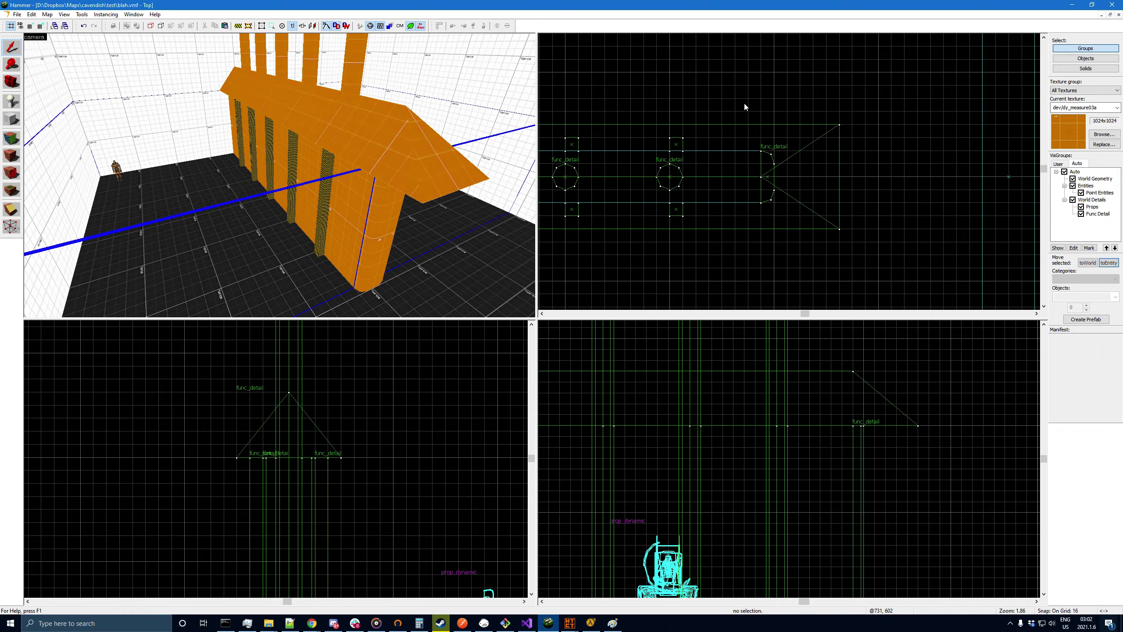
- Examine the roof's underside and the portals at the wall's rounded end from floor level and from above
key("z")
key("d")
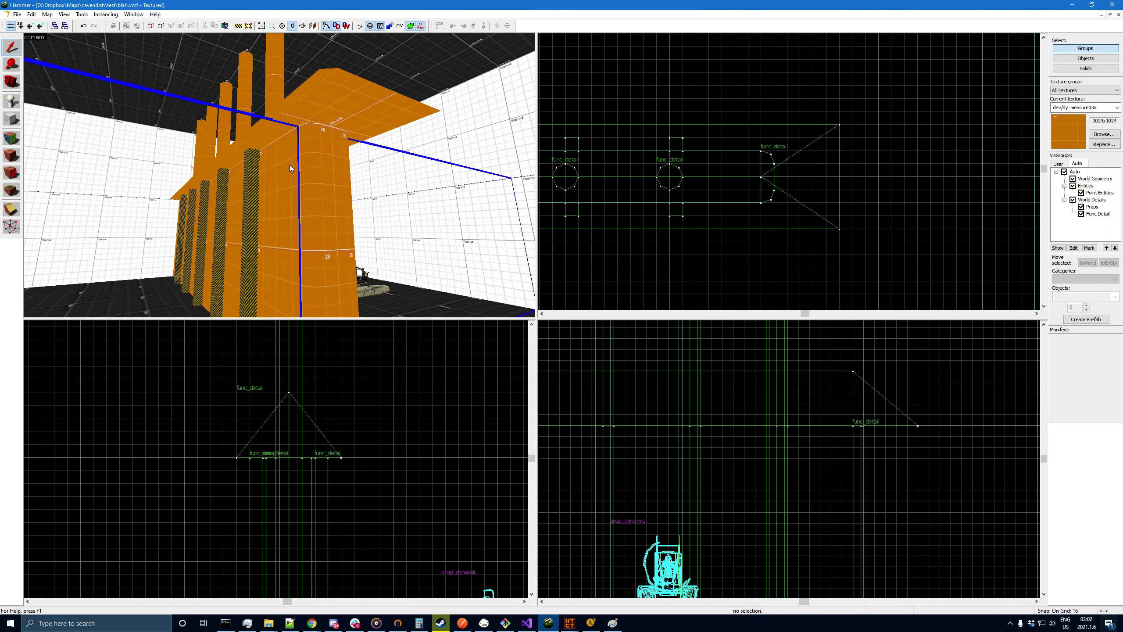
left_click(340, 107)
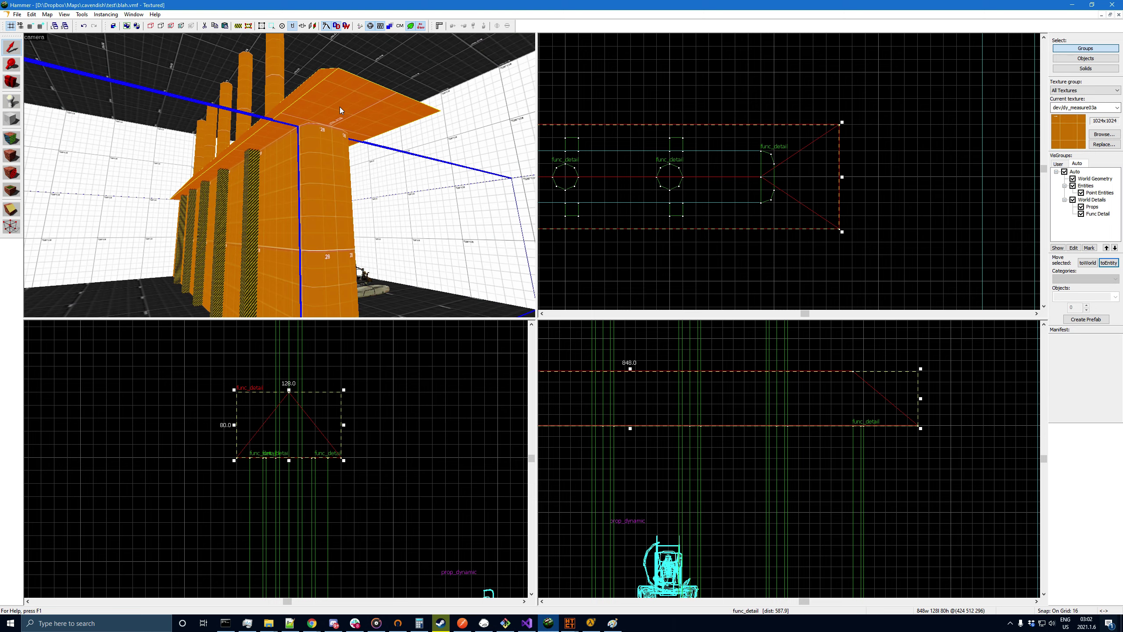
left_click(641, 92)
key("z")
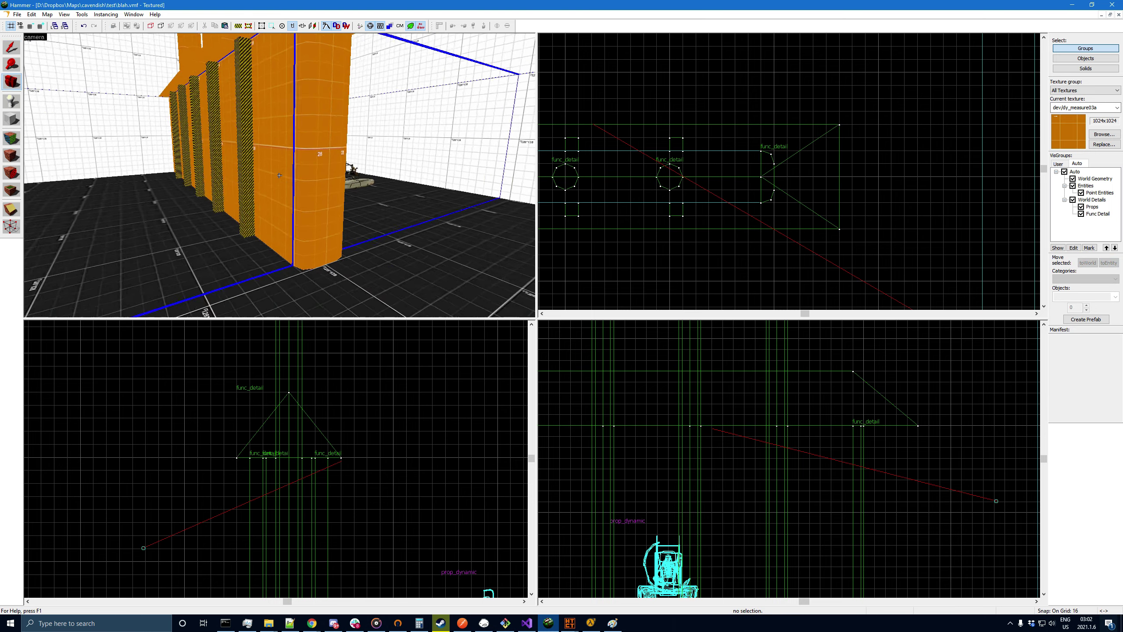
key("s")
key("a")
key("z")
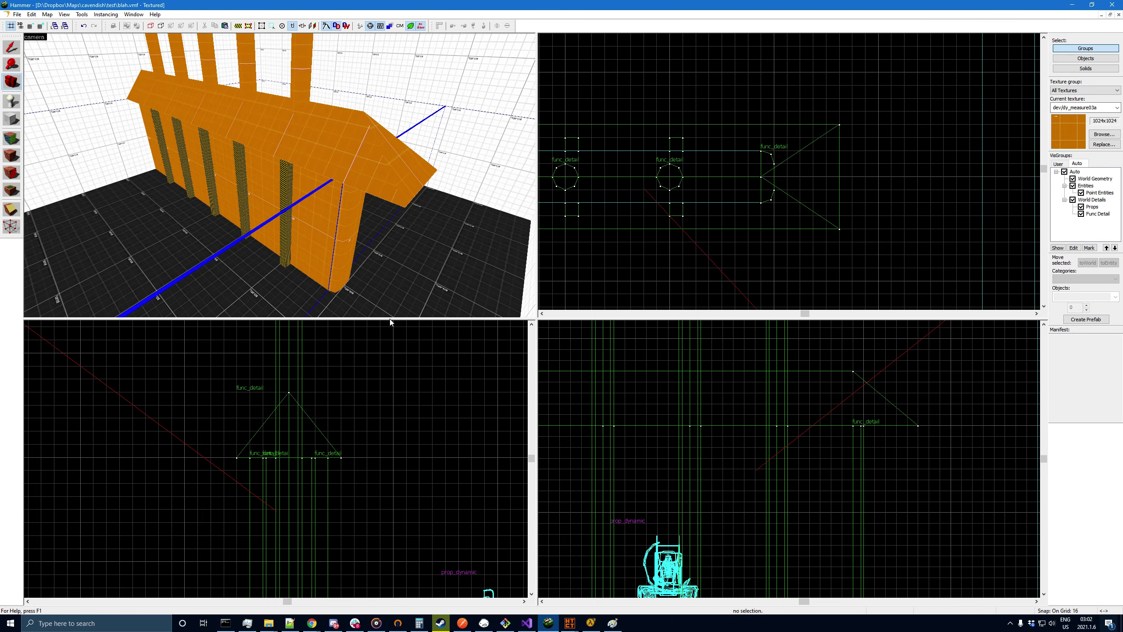
key("z")
key("d")
key("z")
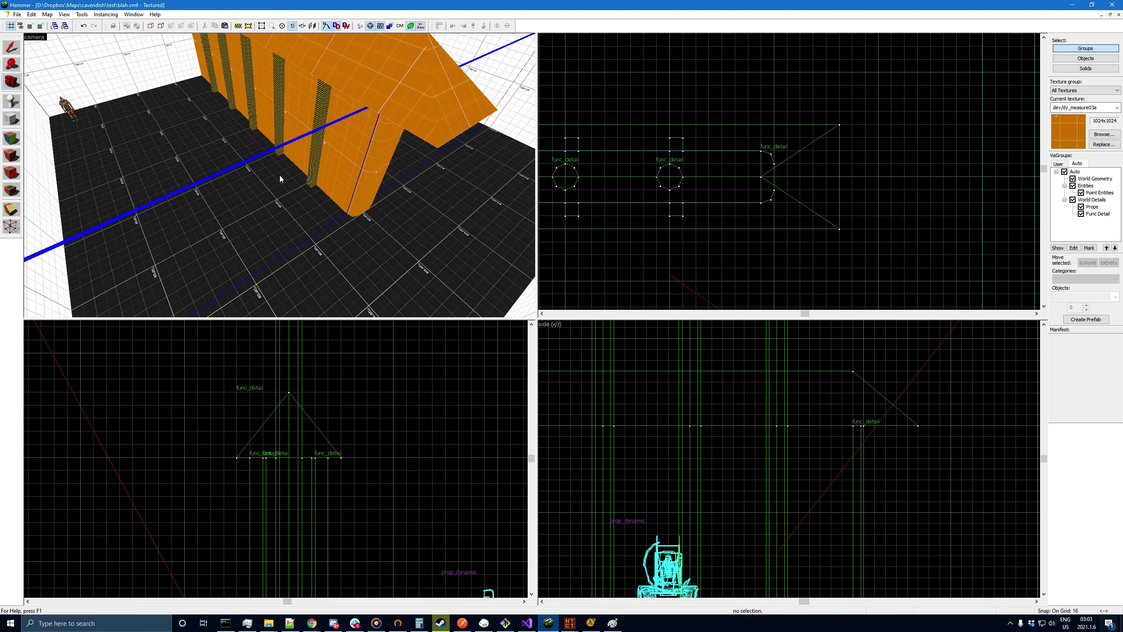
- Highlight the func_detail roof and the wall's rounded func_detail end in turn, and clear the selection
scroll(797, 110, "down", 8)
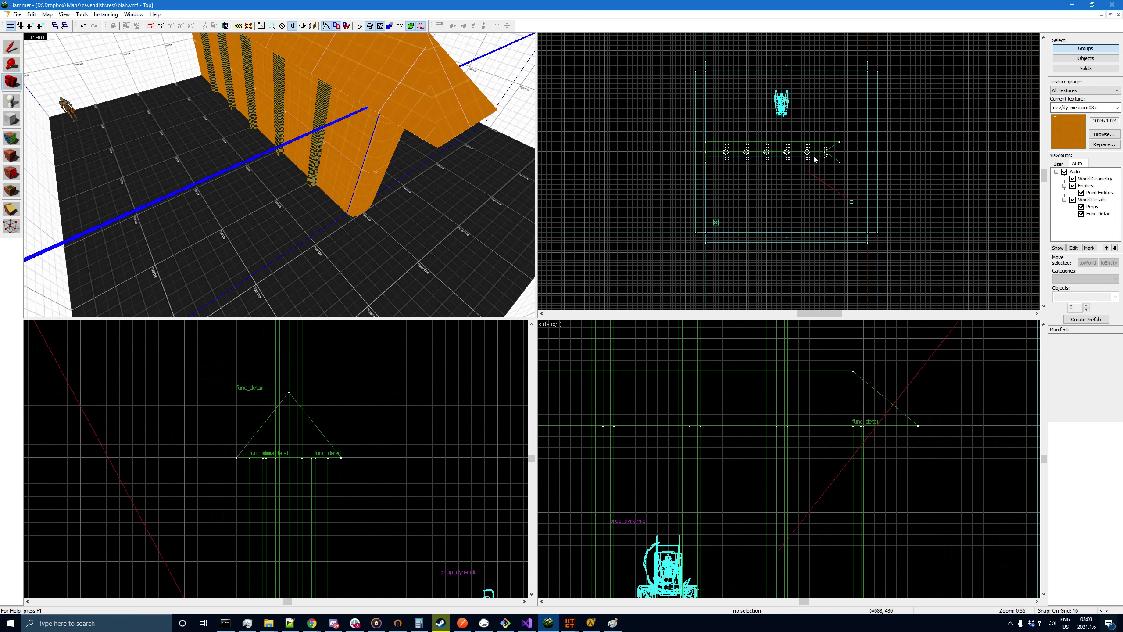
scroll(751, 397, "down", 6)
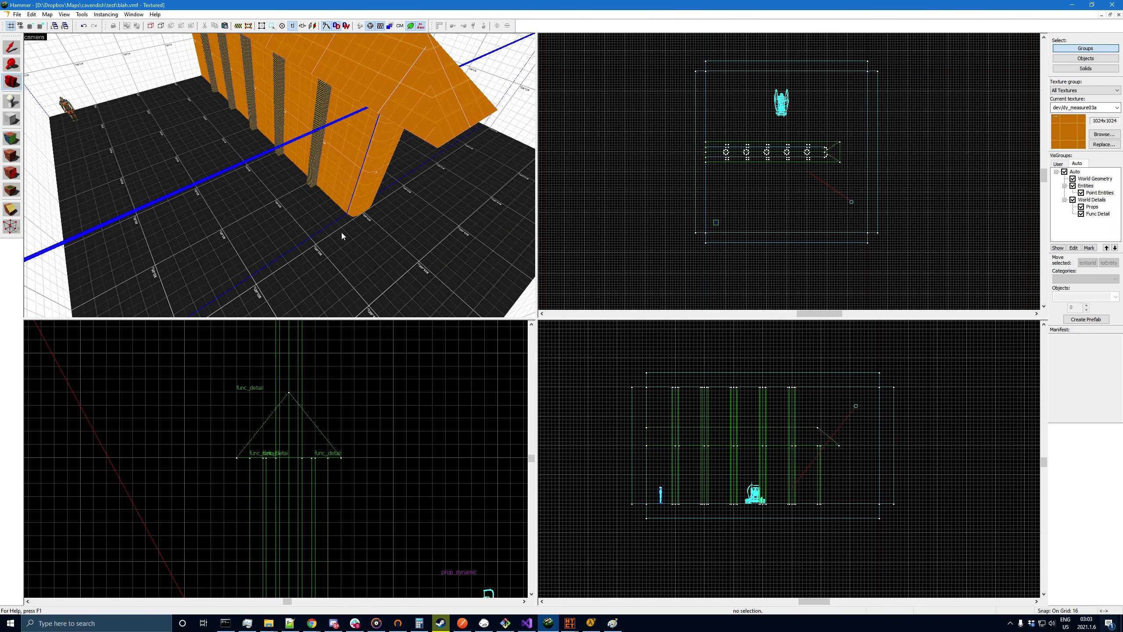
scroll(100, 133, "down", 8)
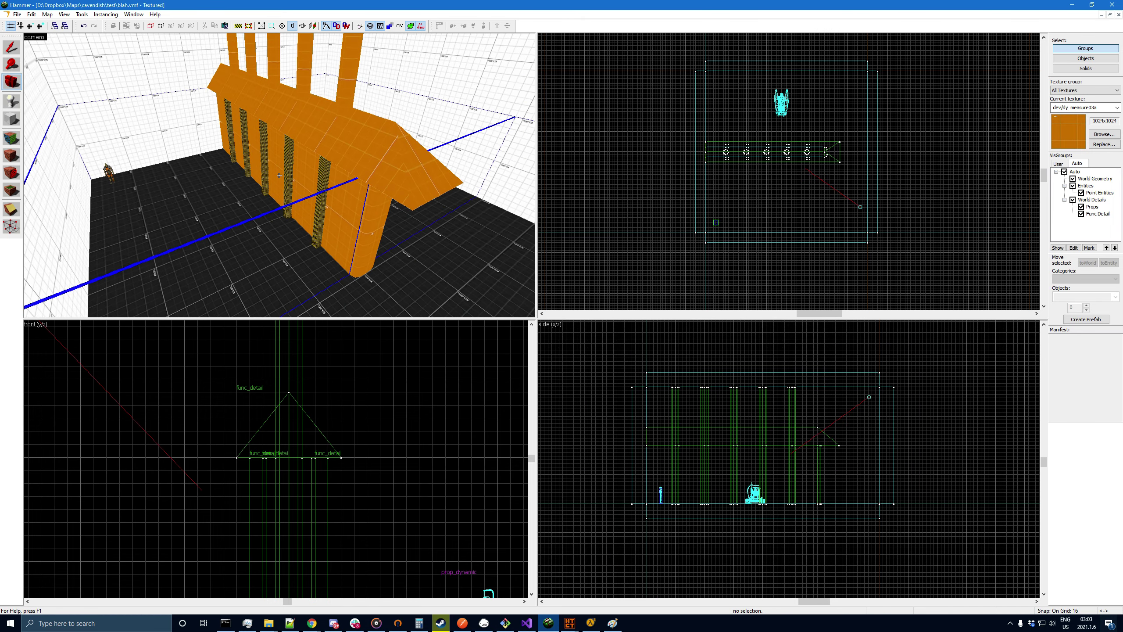
left_click(12, 50)
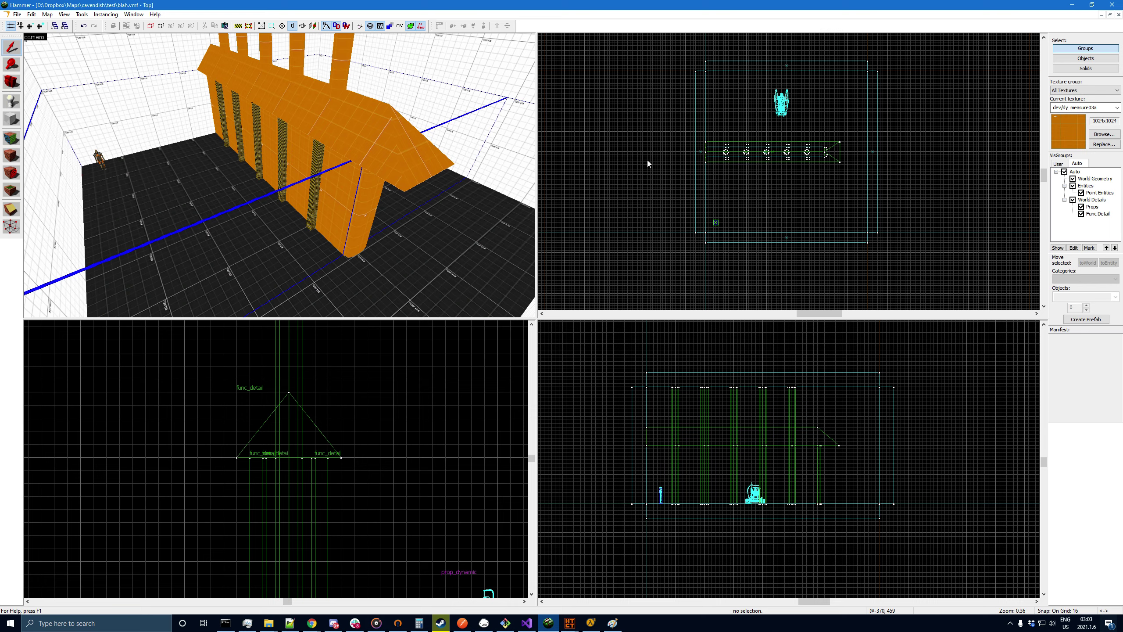
left_click(337, 187)
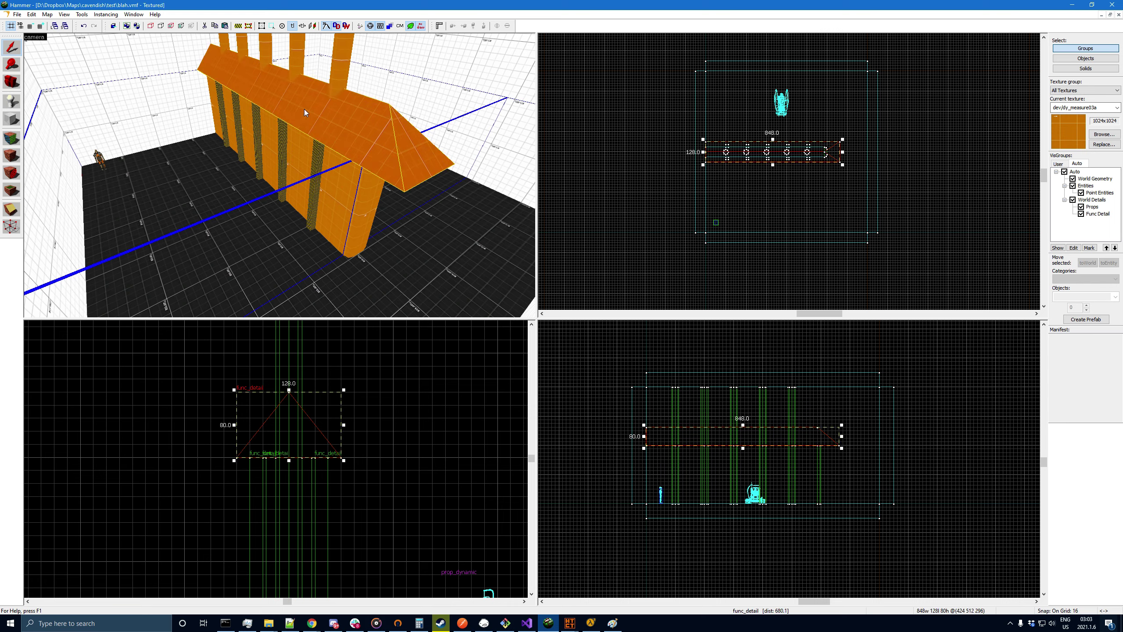
left_click(366, 192)
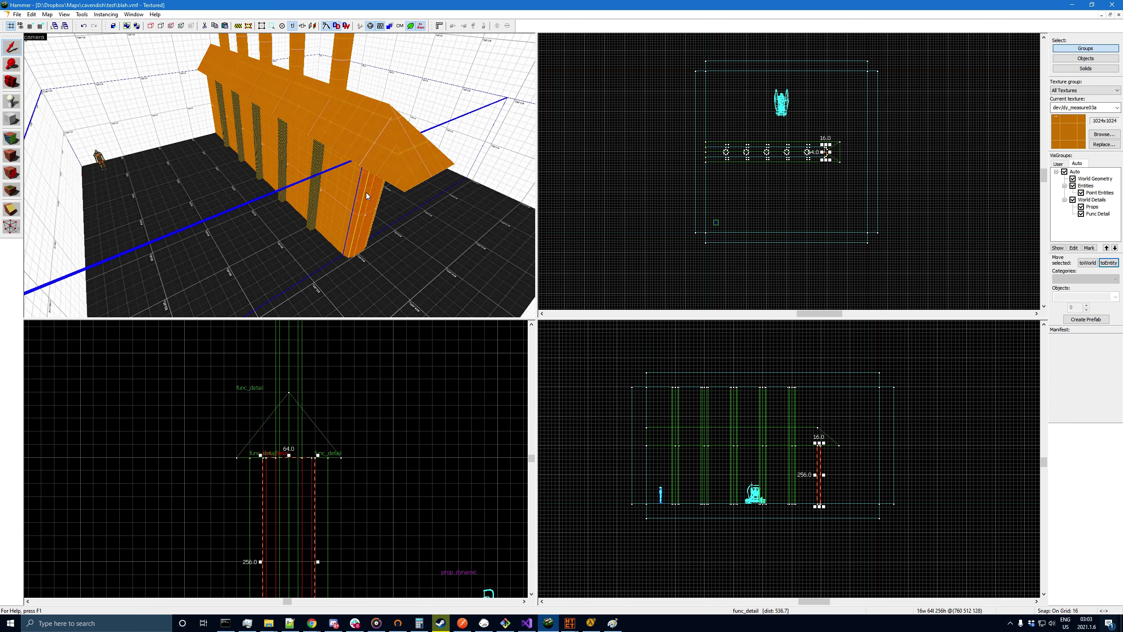
left_click(585, 188)
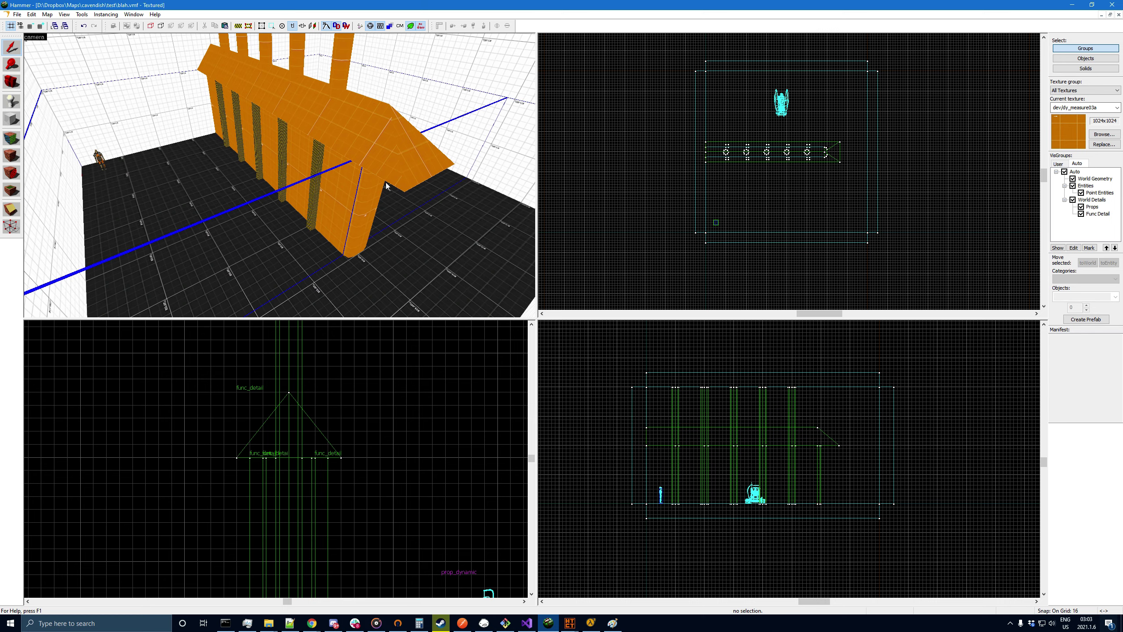
- Examine the roofed wall, its striped pillars and the portal lines from both sides of the rounded end
left_click(11, 82)
key("z")
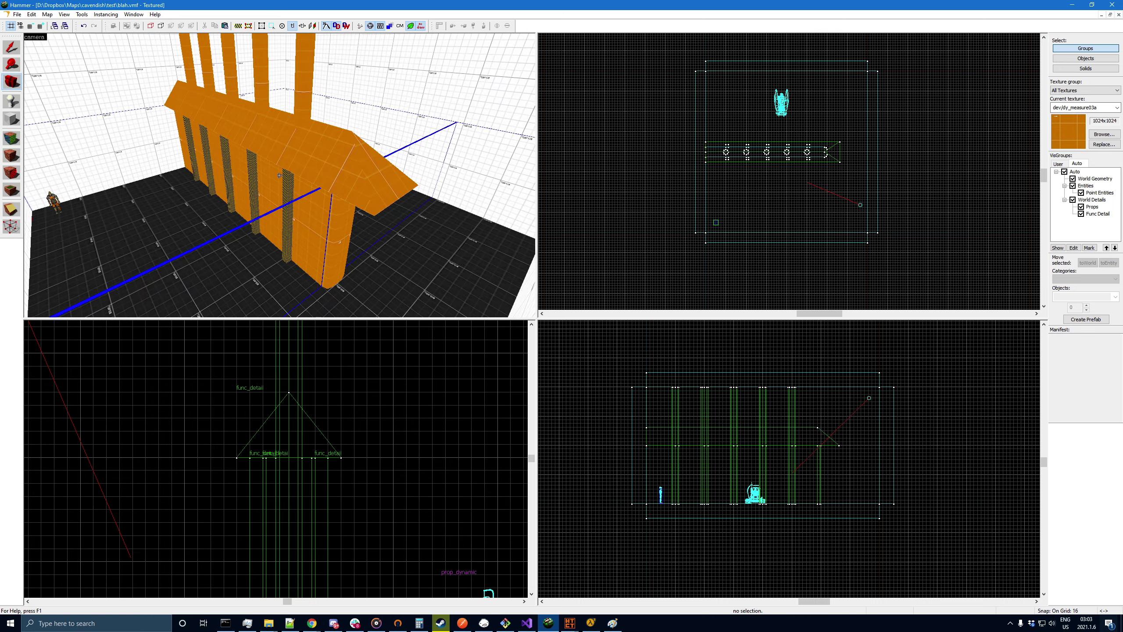
key("w")
key("d")
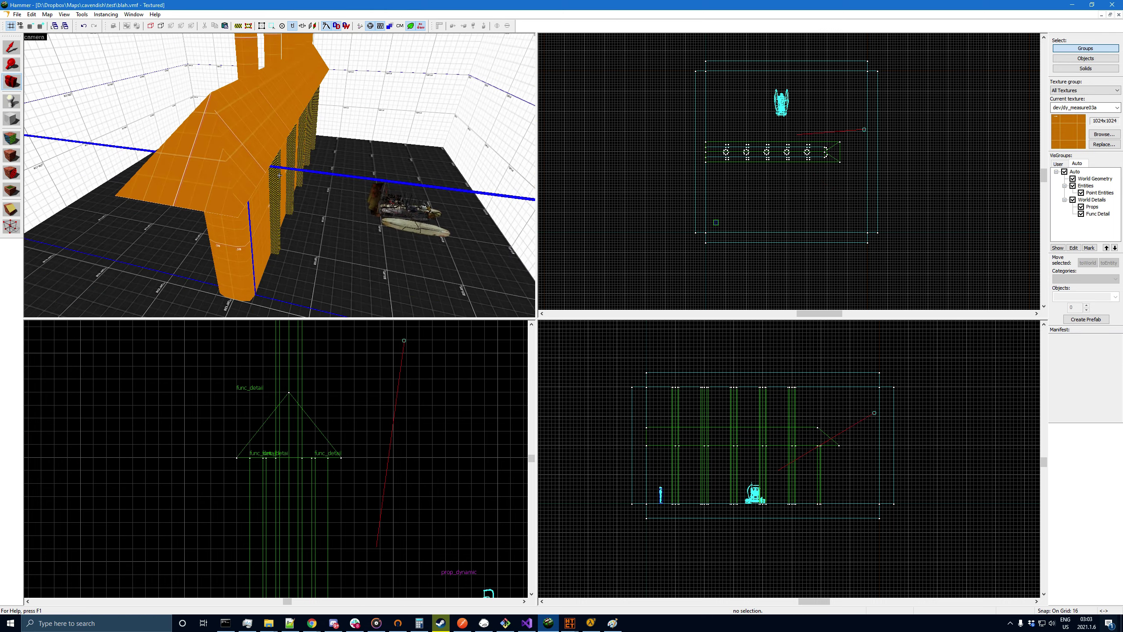
key("a")
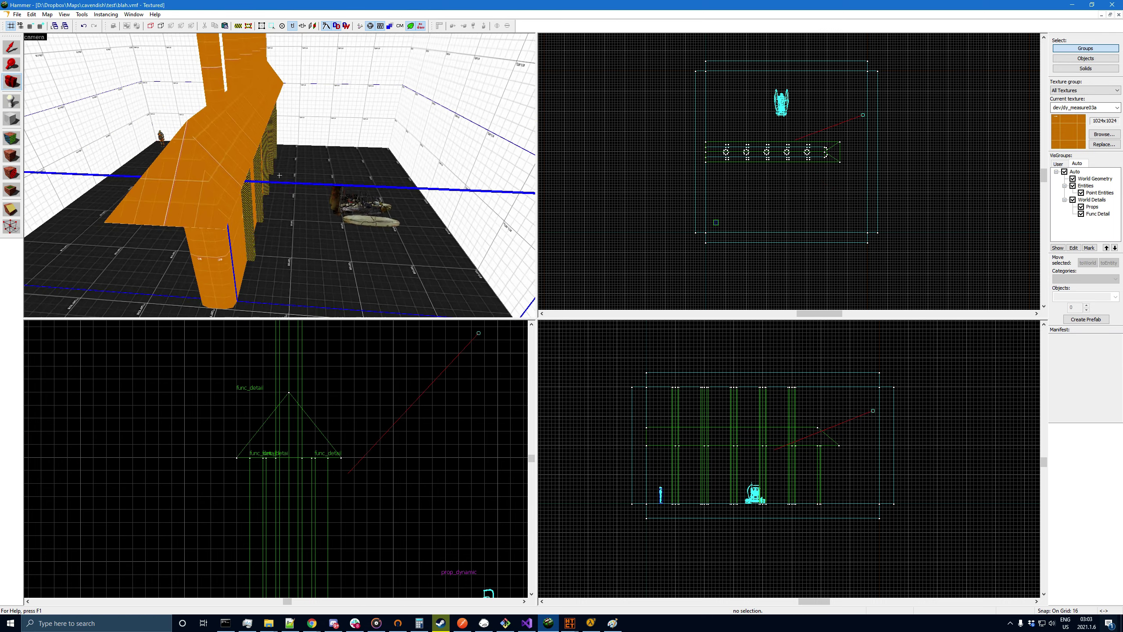
key("a")
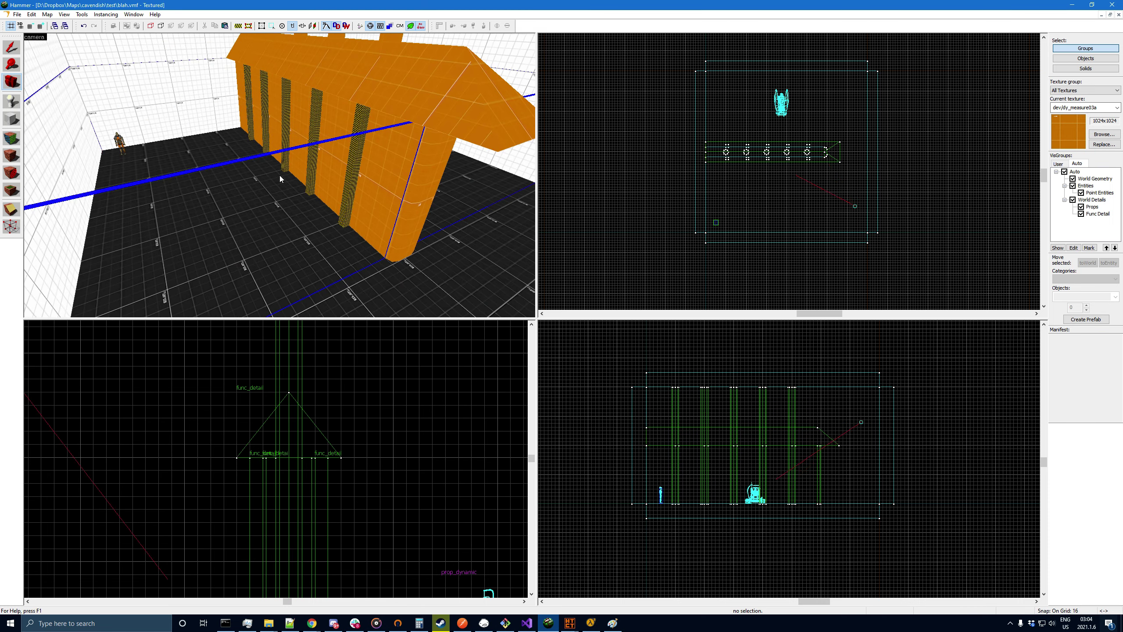
key("z")
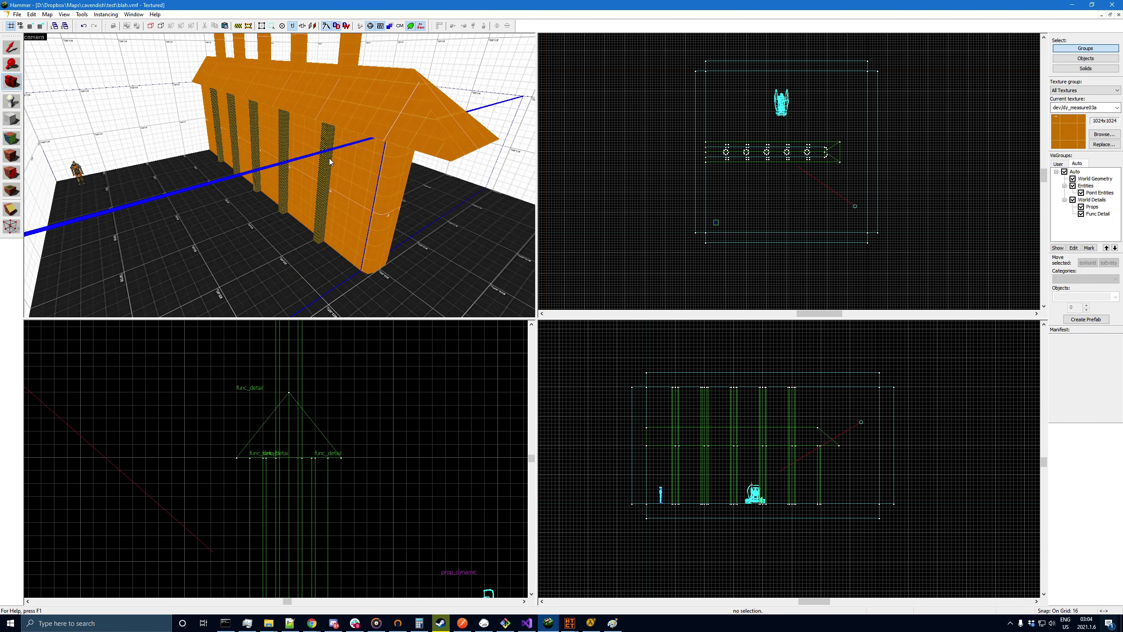